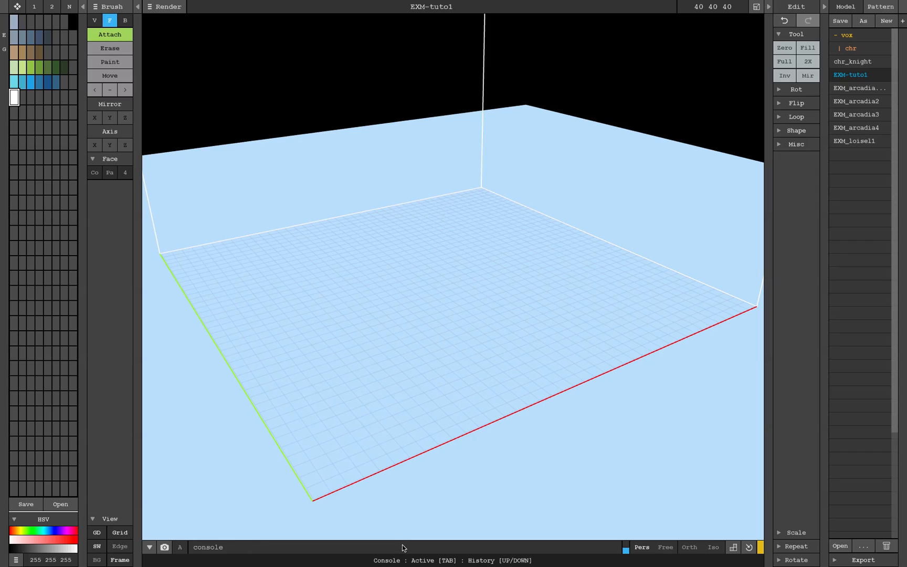
Switch to Safari to study the comic panel of the ancient baths, and return to MagicaVoxel
mouse_move(407, 562)
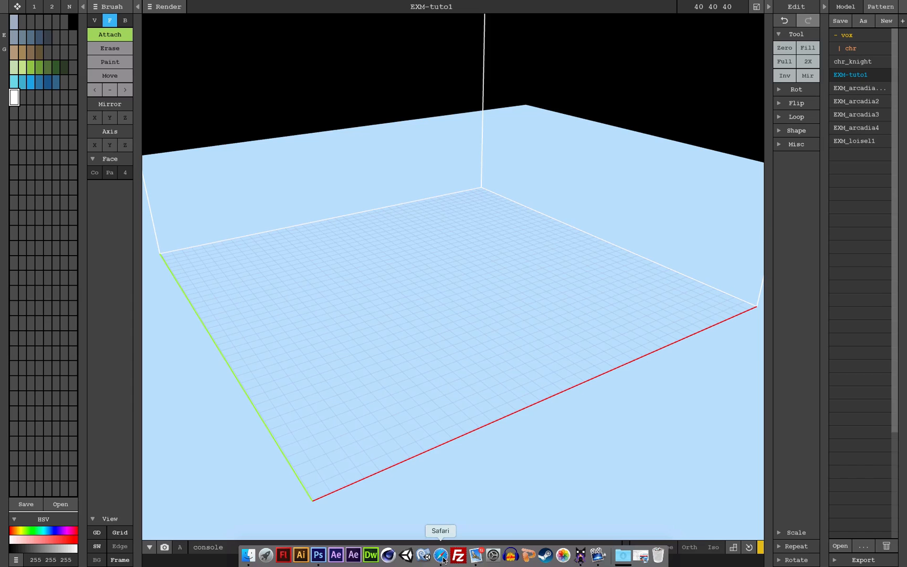
click(443, 560)
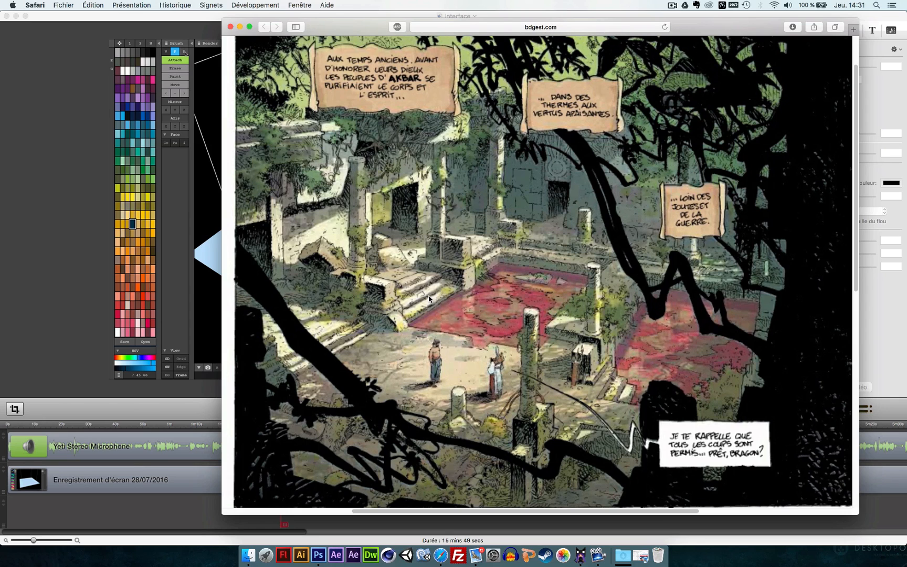
click(580, 555)
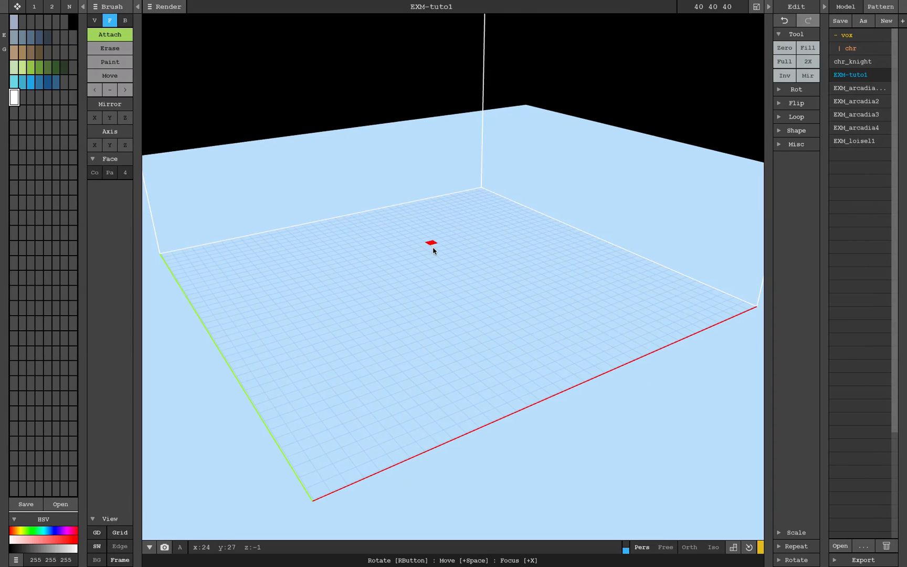
Resize the model volume to 126 × 126 × 126 voxels
drag(693, 7, 733, 8)
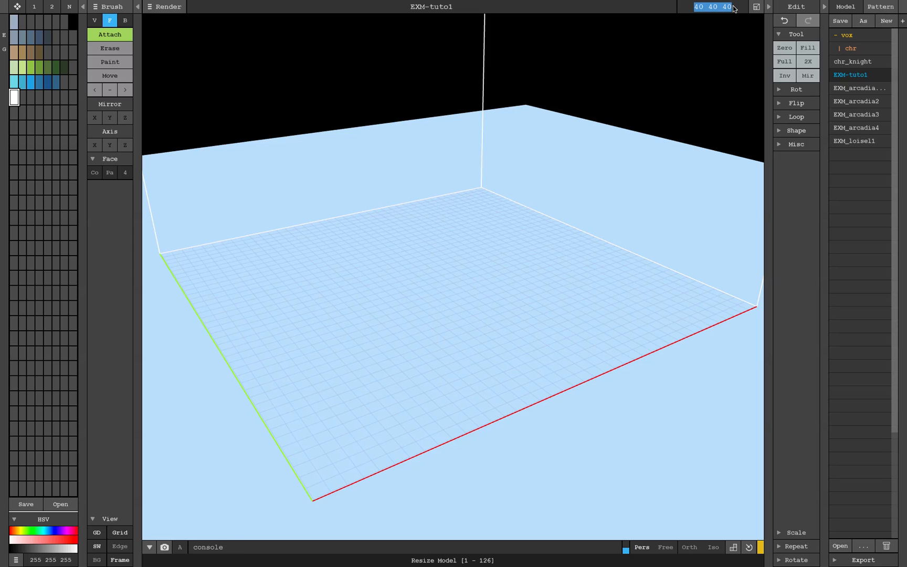
text(126)
key(Return)
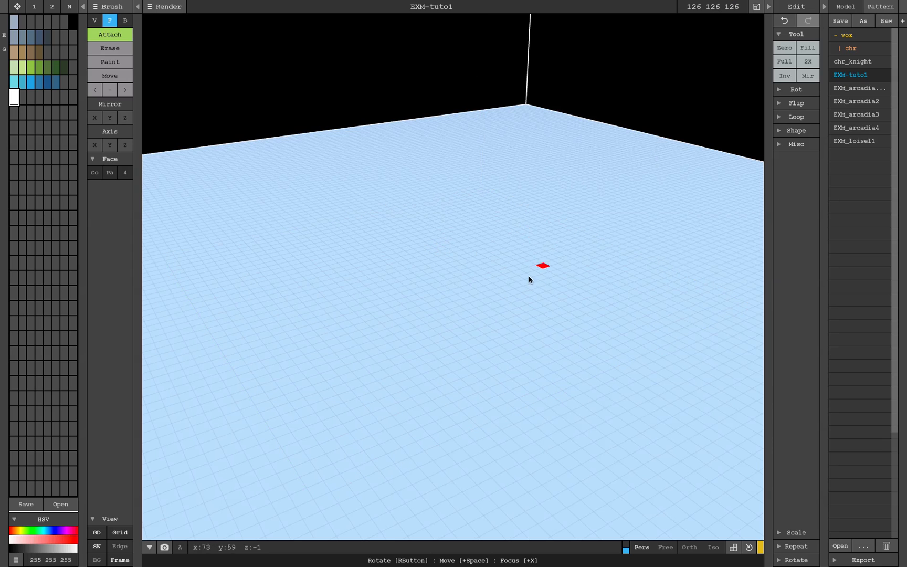
Show default palettes 1 and 2 and the empty palette in turn
right_drag(522, 272, 523, 276)
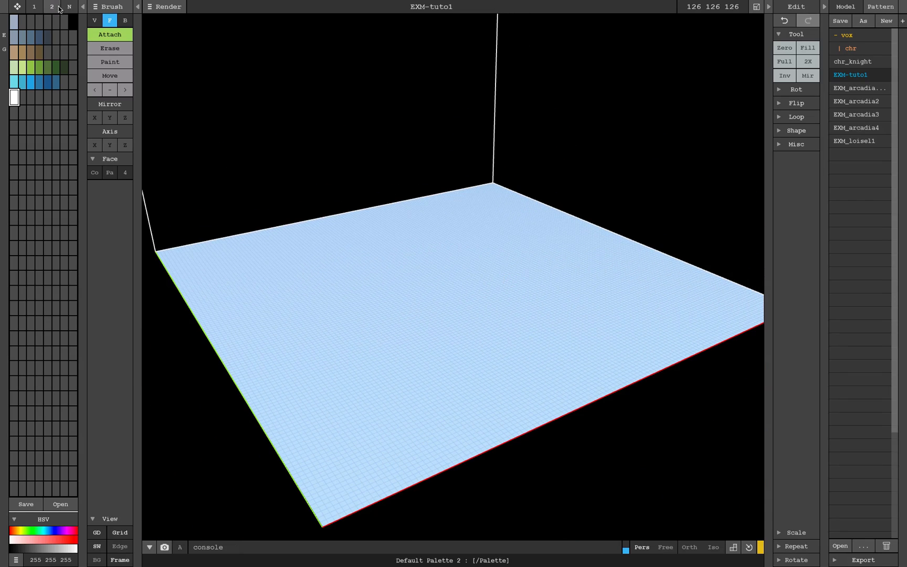
click(95, 20)
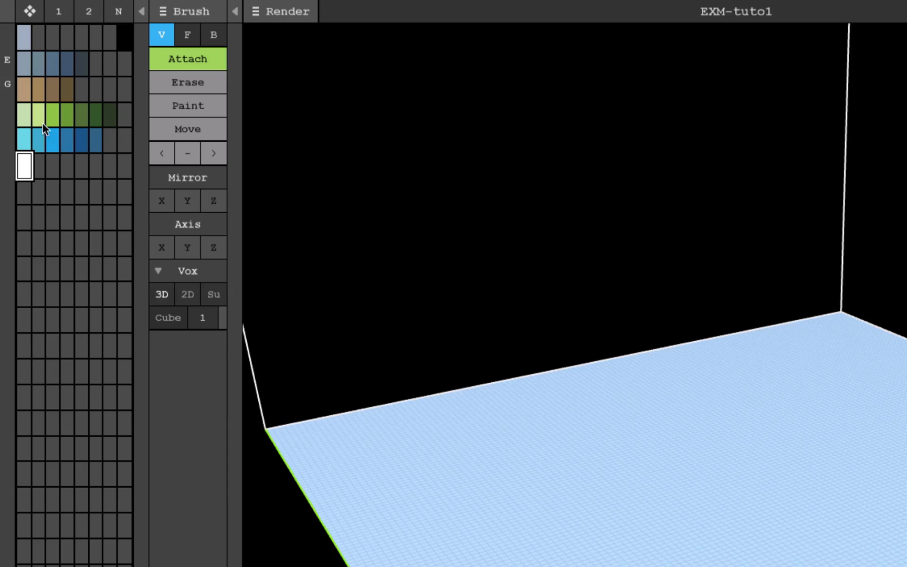
click(60, 11)
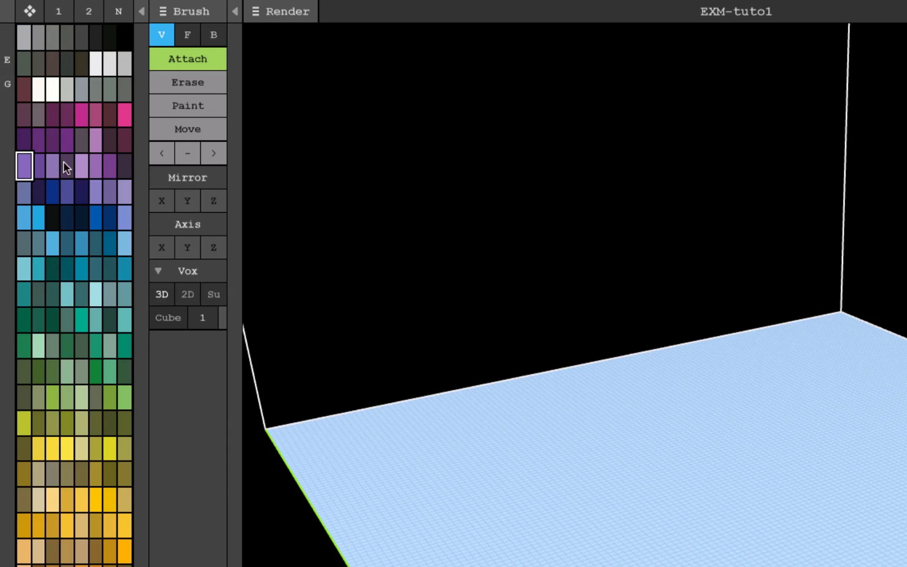
click(82, 14)
click(113, 13)
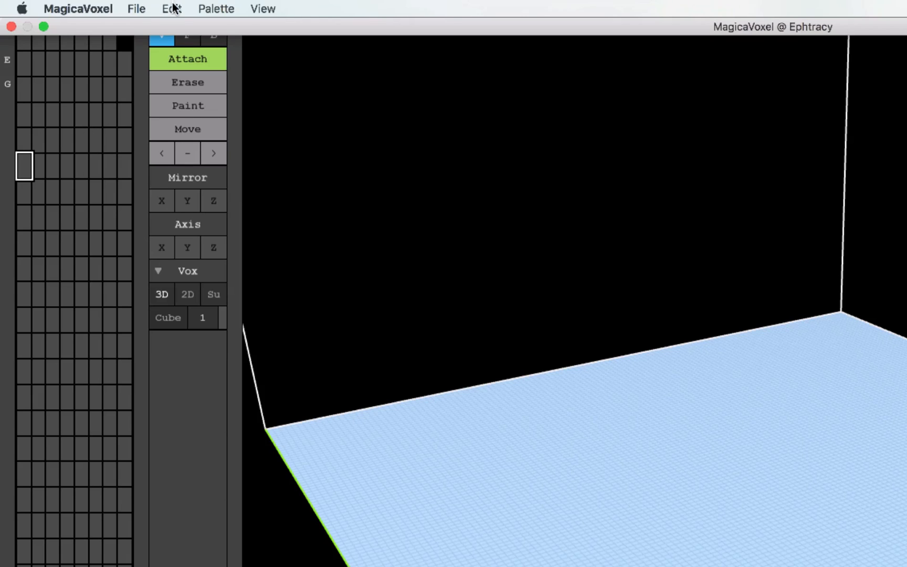
Load the palette file pal_EXM1.png and set the selected empty swatch to white, 255 255 255
click(210, 9)
click(219, 42)
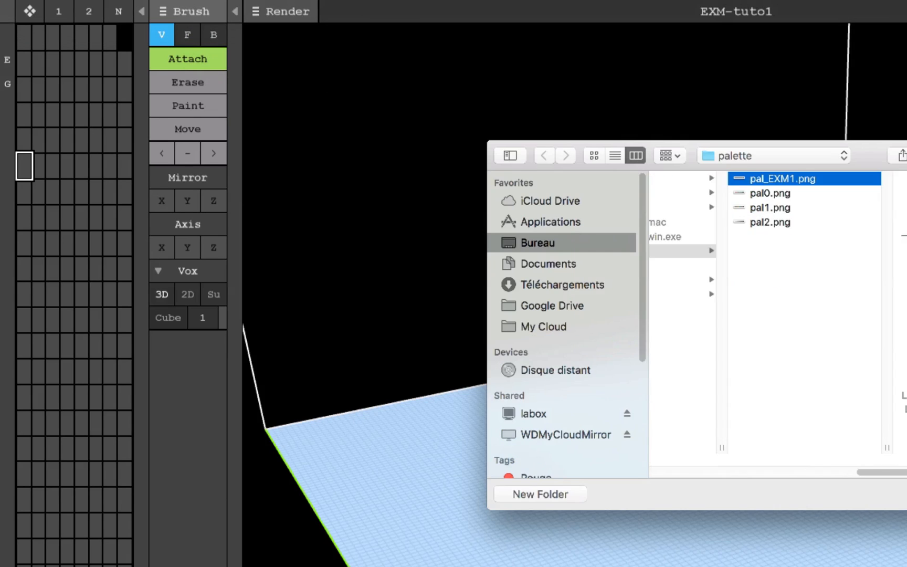
key(Return)
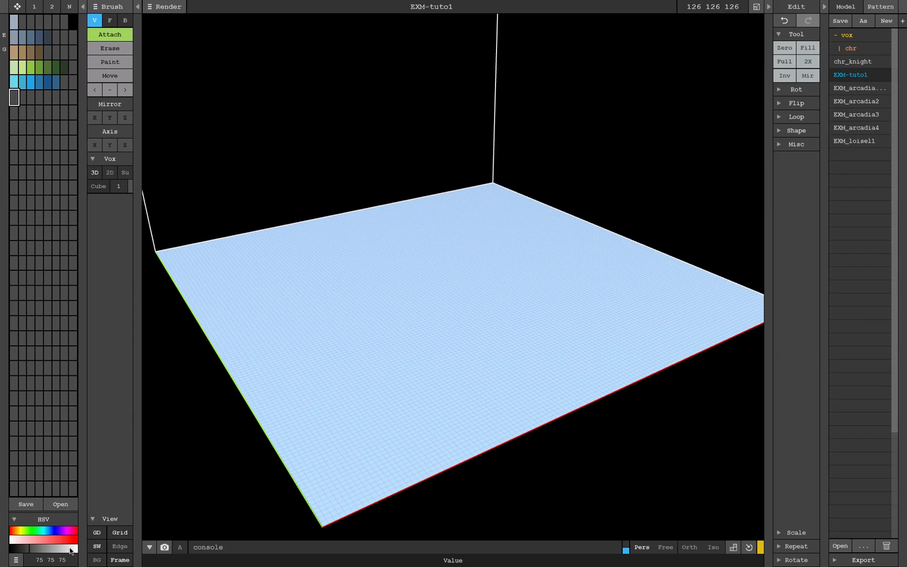
drag(68, 548, 92, 549)
Attach a one-voxel-thick white box slab over nearly the whole floor, undoing a smaller first attempt
right_drag(334, 304, 461, 293)
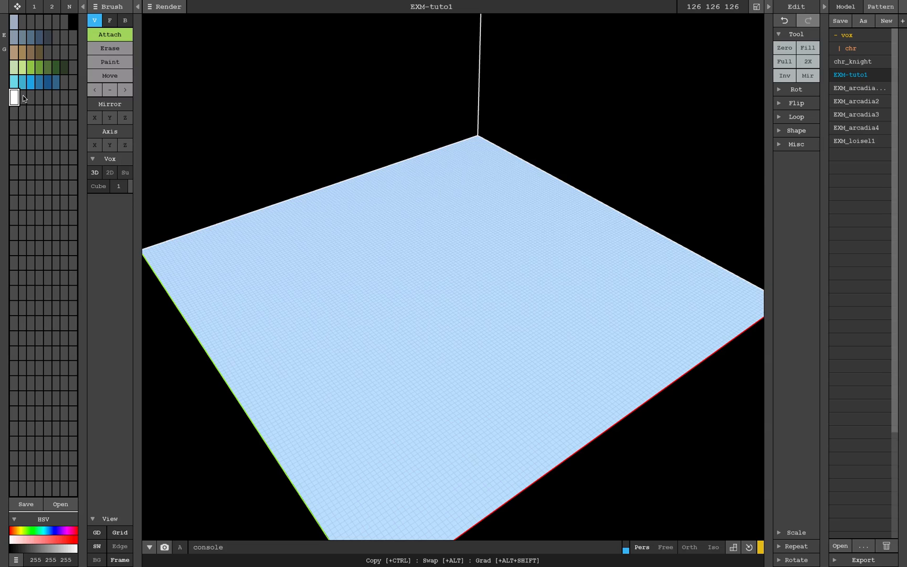
mouse_move(419, 277)
right_down()
mouse_move(437, 279)
mouse_move(426, 268)
right_up()
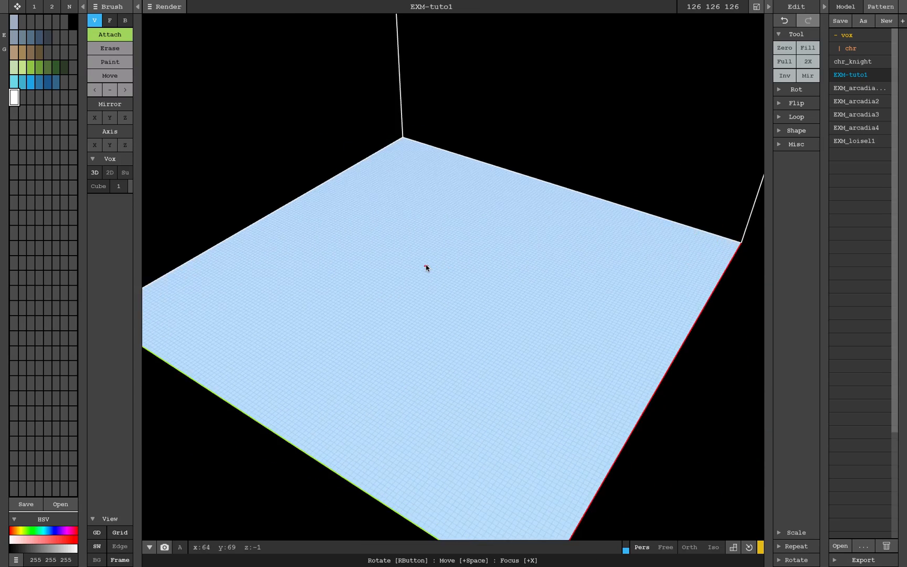
click(124, 21)
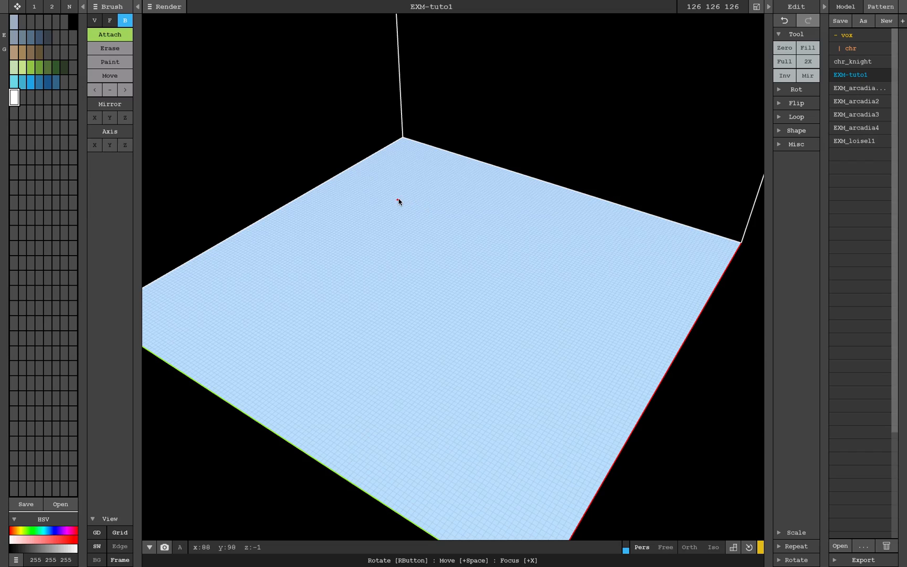
drag(420, 201, 496, 511)
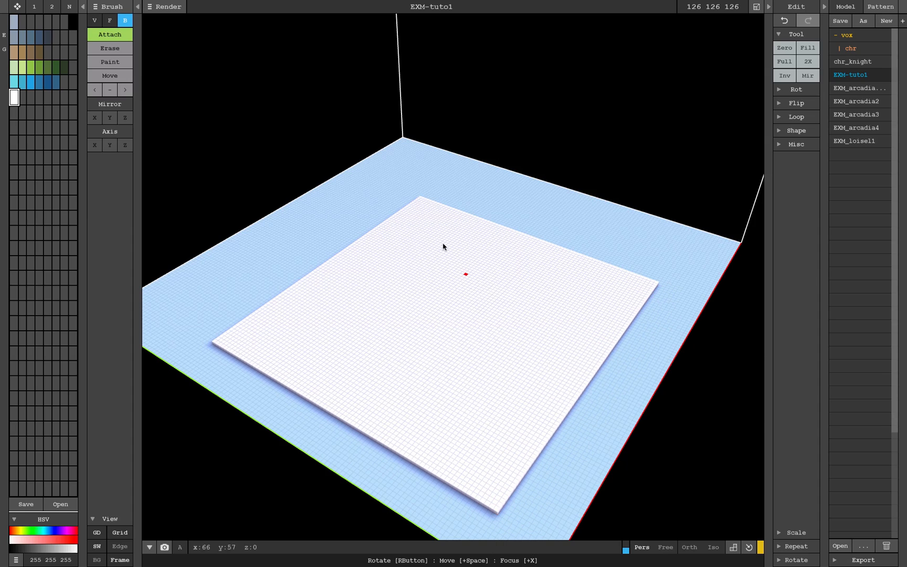
key(ctrl+z)
drag(401, 152, 524, 541)
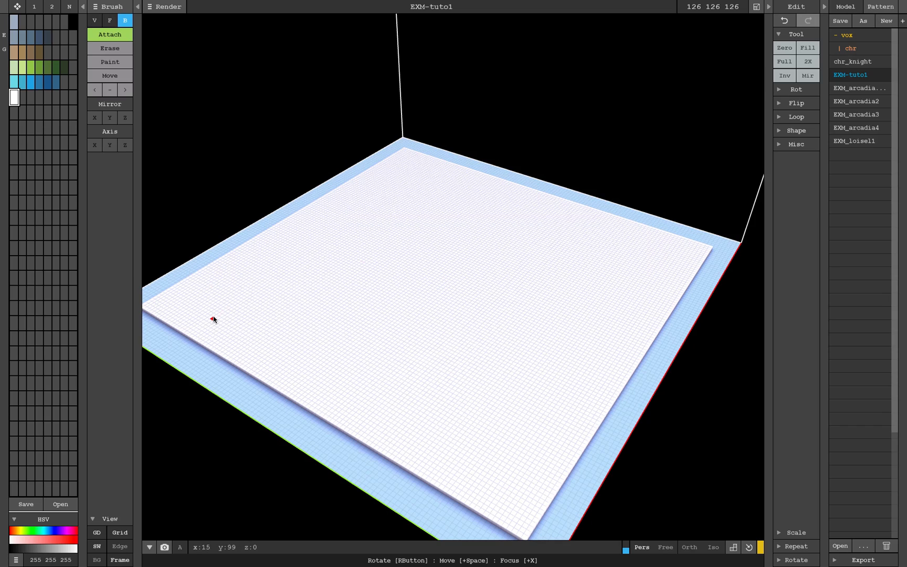
Attach a long one-voxel-high strip along one edge of the slab and set the voxel colour to grey 190 190 190
drag(184, 318, 444, 172)
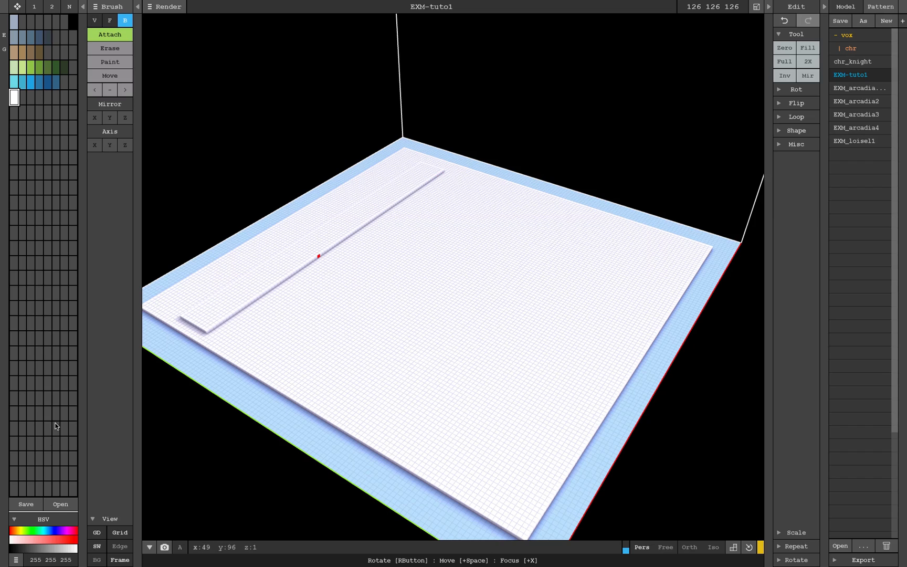
drag(56, 549, 61, 552)
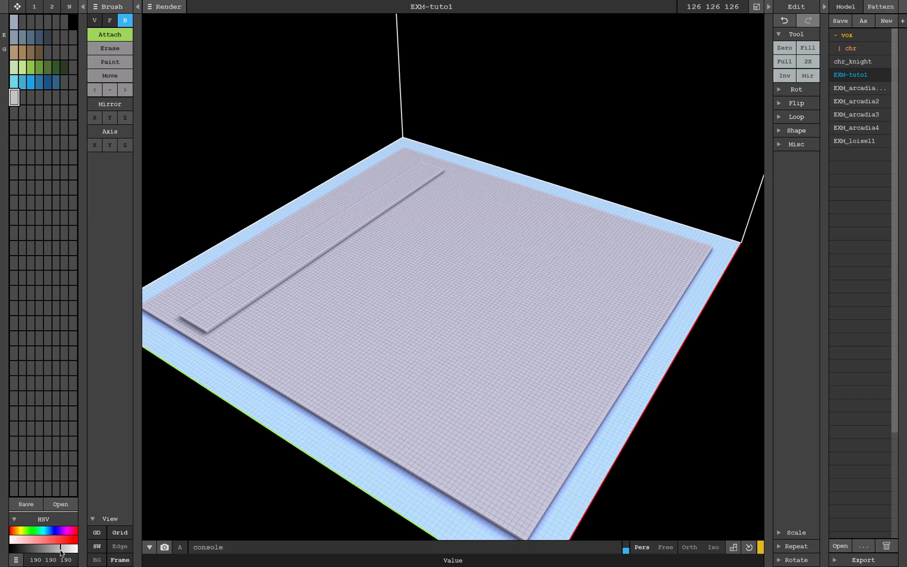
Extrude the strip's top face upwards into a long wall about 26 voxels high
right_drag(514, 217, 532, 229)
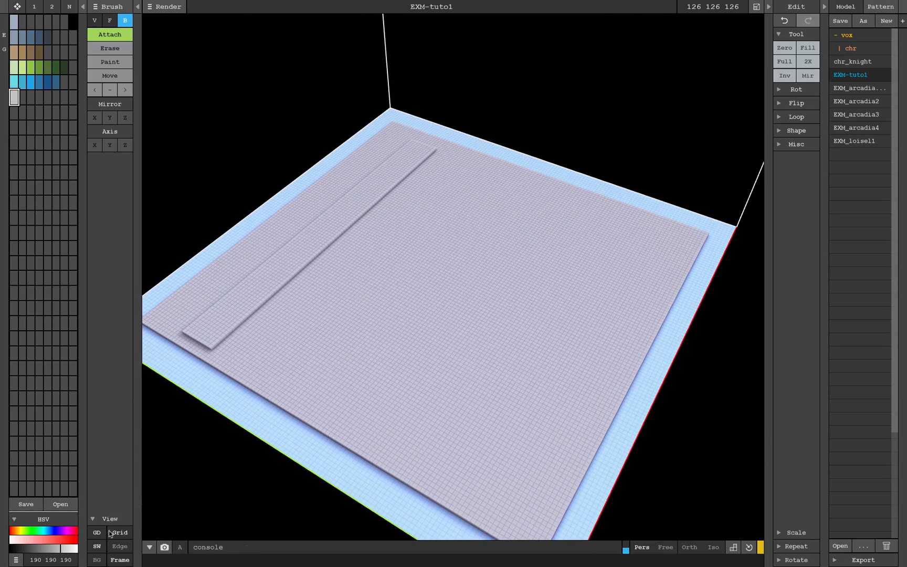
mouse_move(403, 257)
right_down()
mouse_move(387, 250)
mouse_move(399, 257)
right_up()
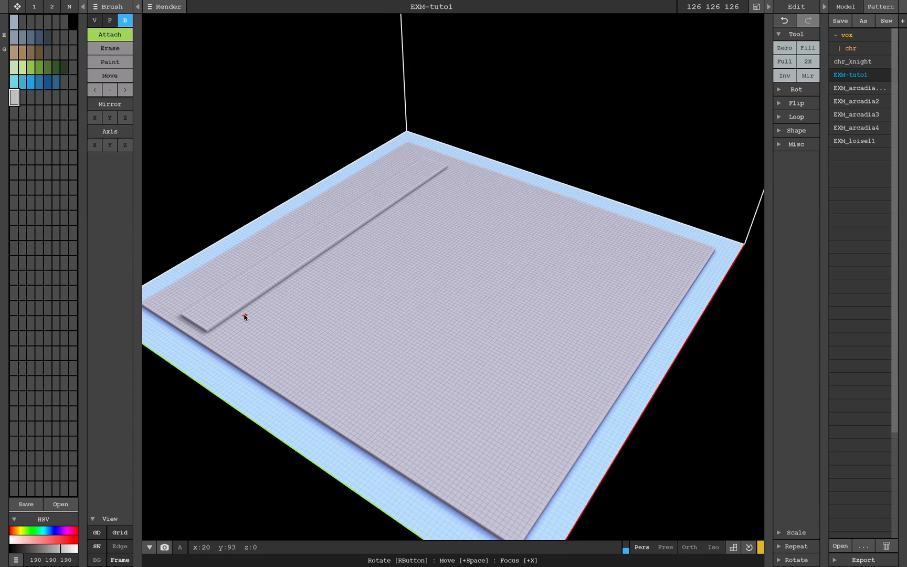
click(109, 20)
drag(277, 269, 277, 192)
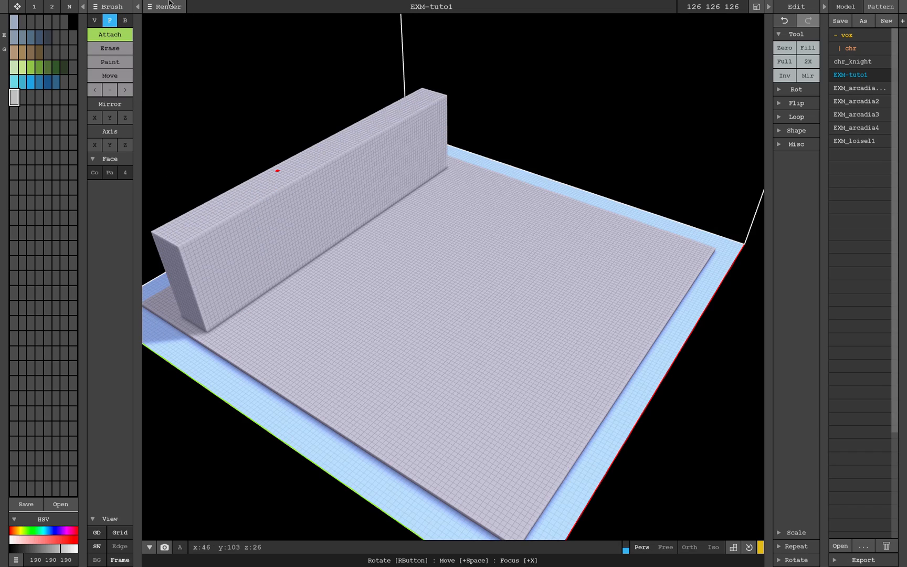
Attach a strip about 12 × 64 voxels at a right angle to the long wall and extrude it to the wall's height
click(123, 21)
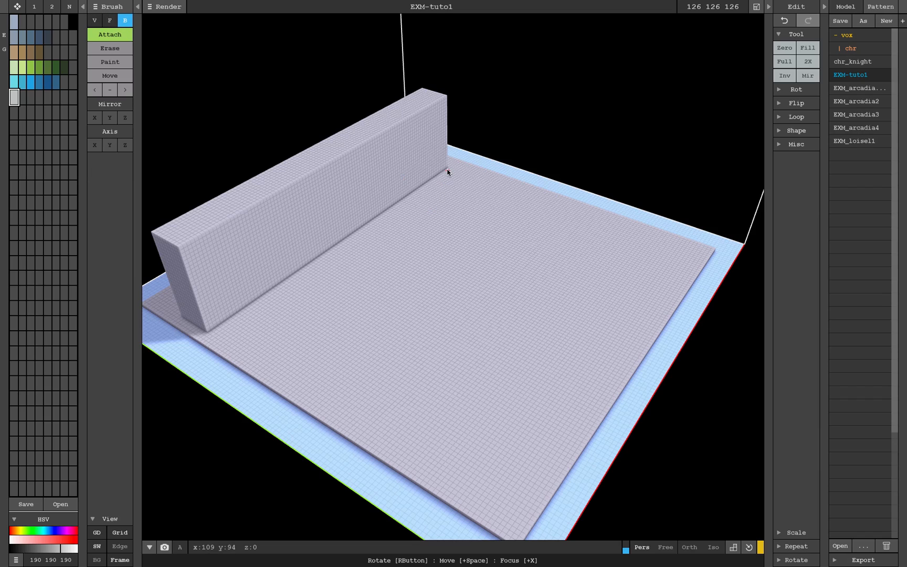
mouse_move(447, 172)
mouse_down()
mouse_move(581, 244)
mouse_move(660, 270)
mouse_up()
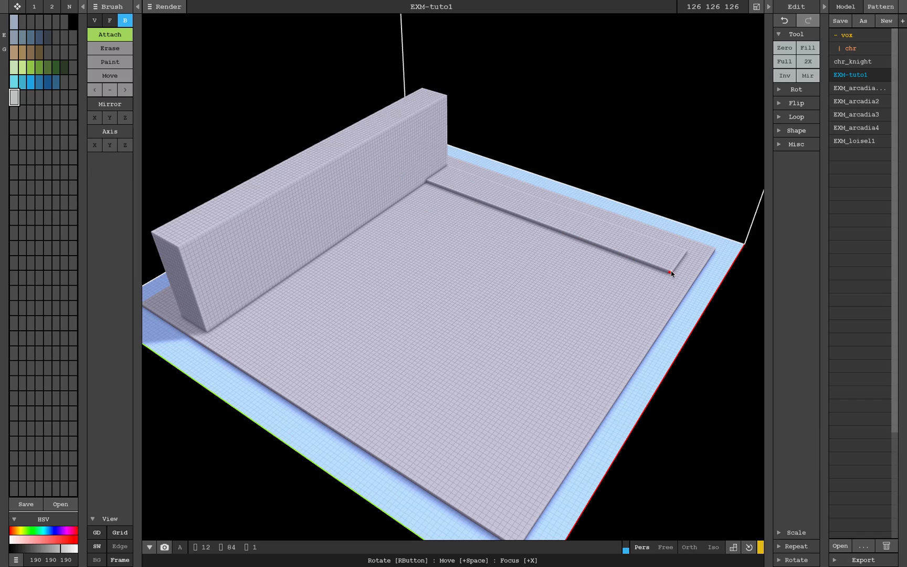
drag(670, 269, 670, 269)
key(f)
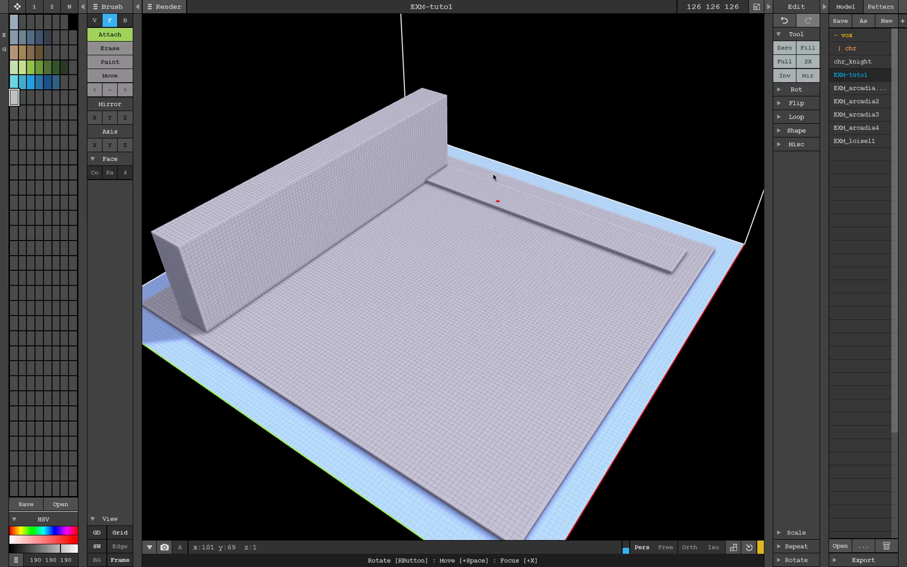
drag(493, 173, 487, 126)
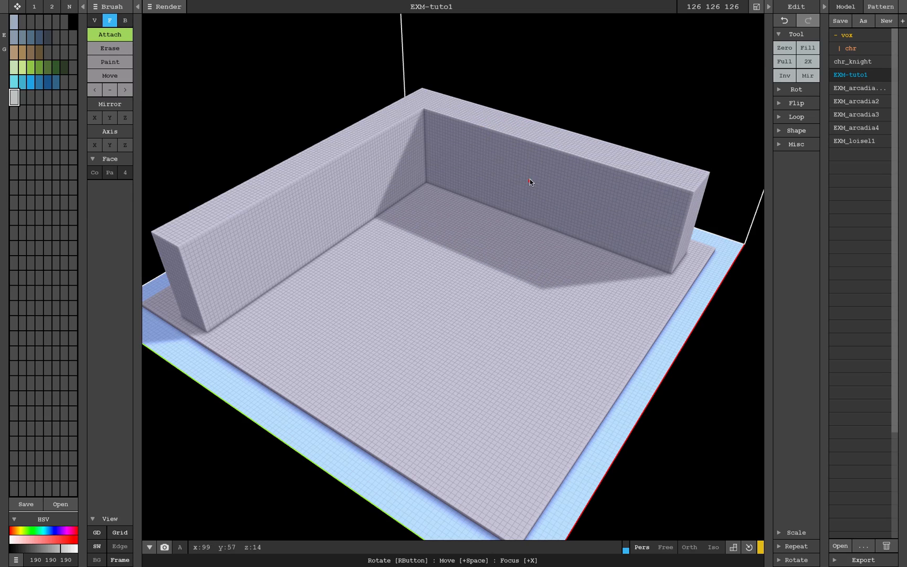
Erase one-voxel-deep doorway recesses with the box brush, one in the shaded wall and two in the long wall
mouse_move(529, 181)
right_down()
mouse_move(496, 154)
mouse_move(526, 172)
right_up()
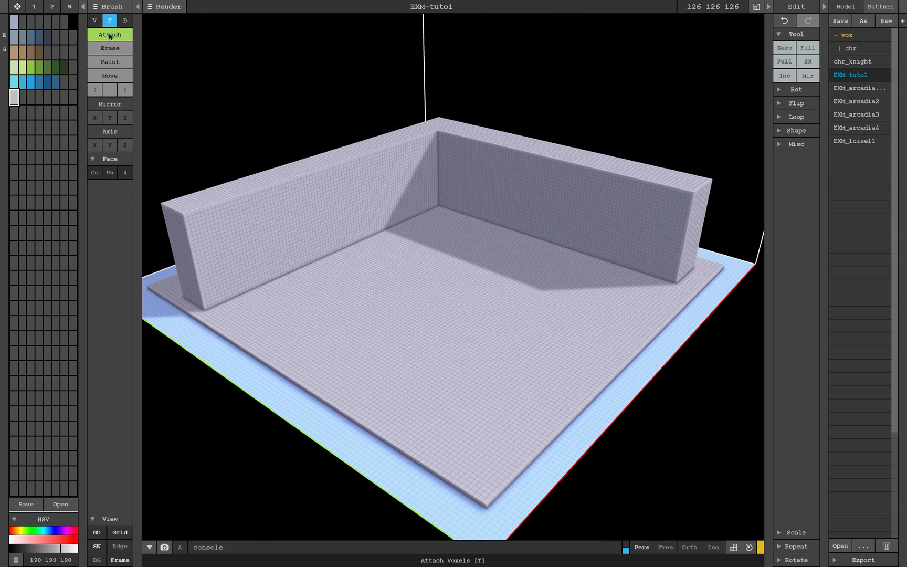
click(125, 20)
click(109, 48)
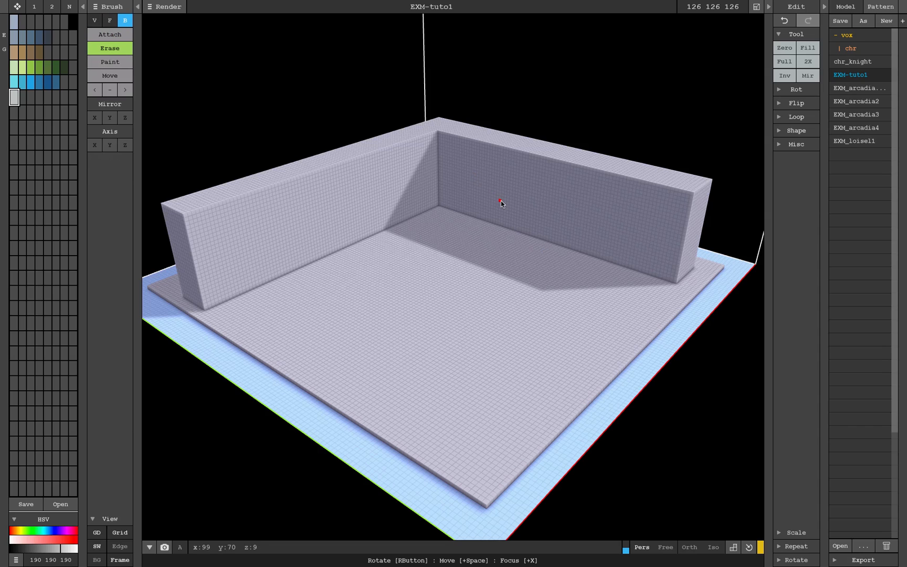
drag(488, 198, 507, 226)
scroll(475, 197, up, 5)
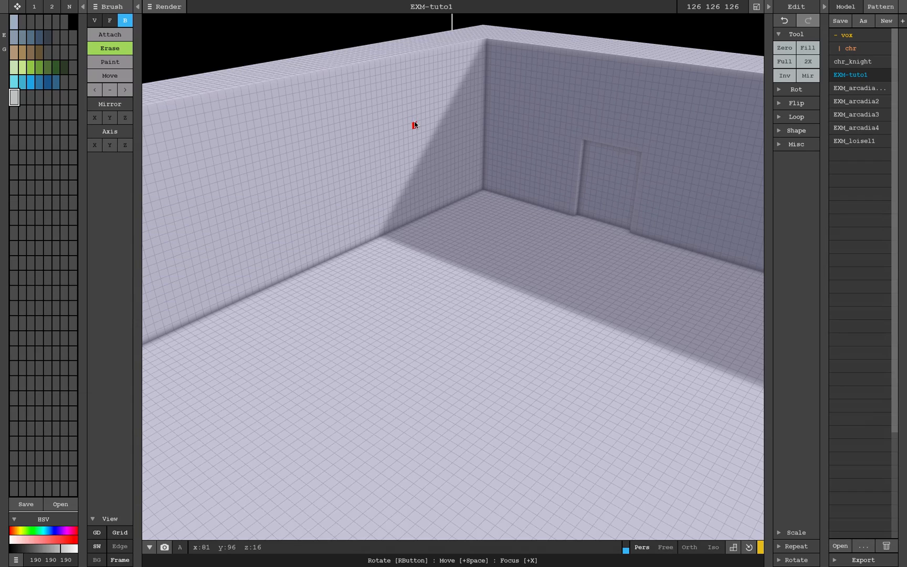
drag(415, 123, 352, 242)
right_drag(318, 215, 381, 164)
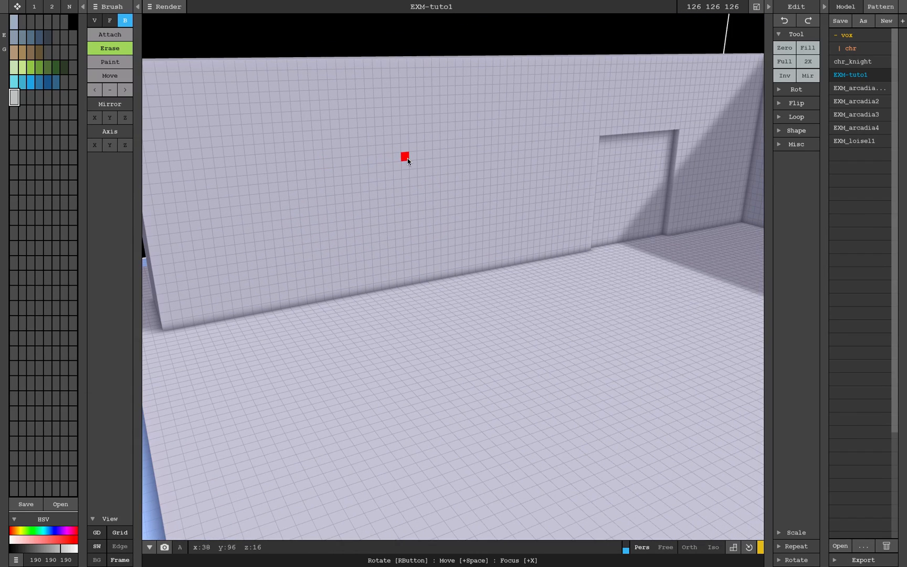
drag(407, 158, 297, 300)
Erase the faces of the three doorway recesses through the full wall thickness to make open passages
mouse_move(438, 176)
right_down()
mouse_move(484, 169)
mouse_move(470, 166)
right_up()
click(352, 223)
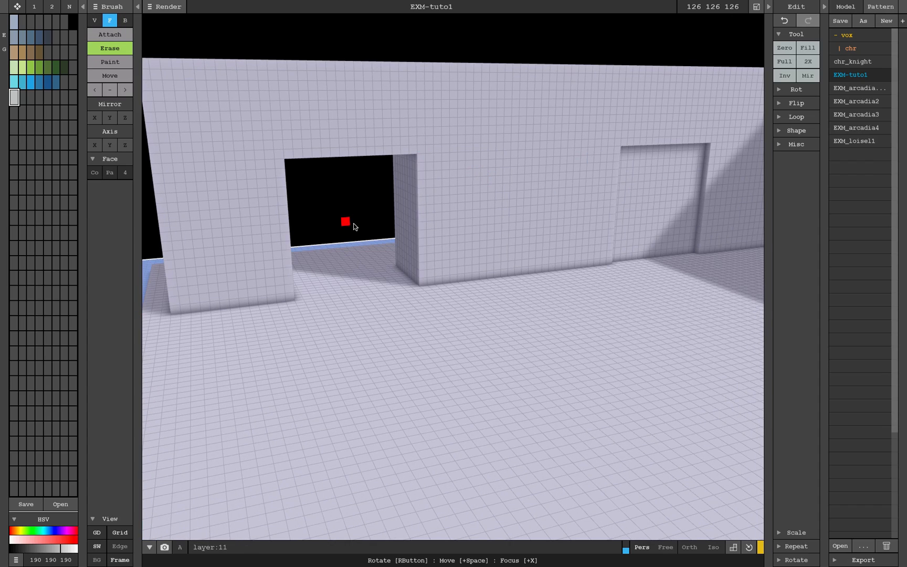
click(631, 229)
click(110, 21)
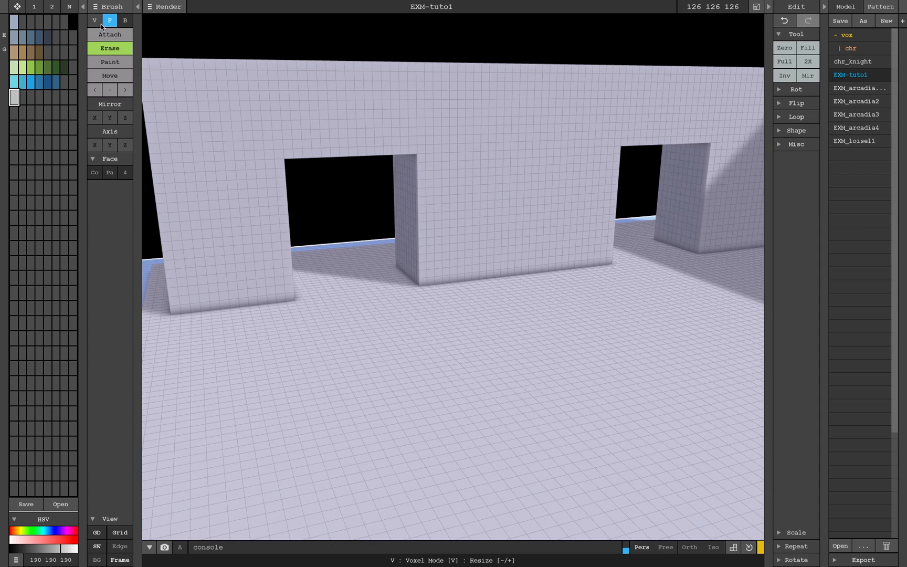
right_drag(545, 229, 649, 231)
click(649, 231)
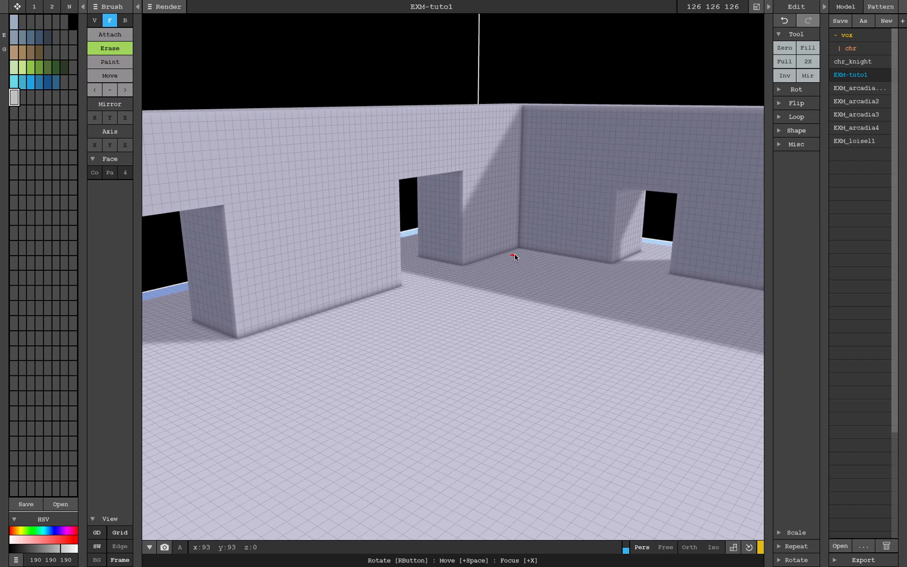
Attach a raised box block at the wall's top above each of the long wall's two doorways, the second about 13 × 3 × 4 voxels
right_drag(478, 182, 472, 192)
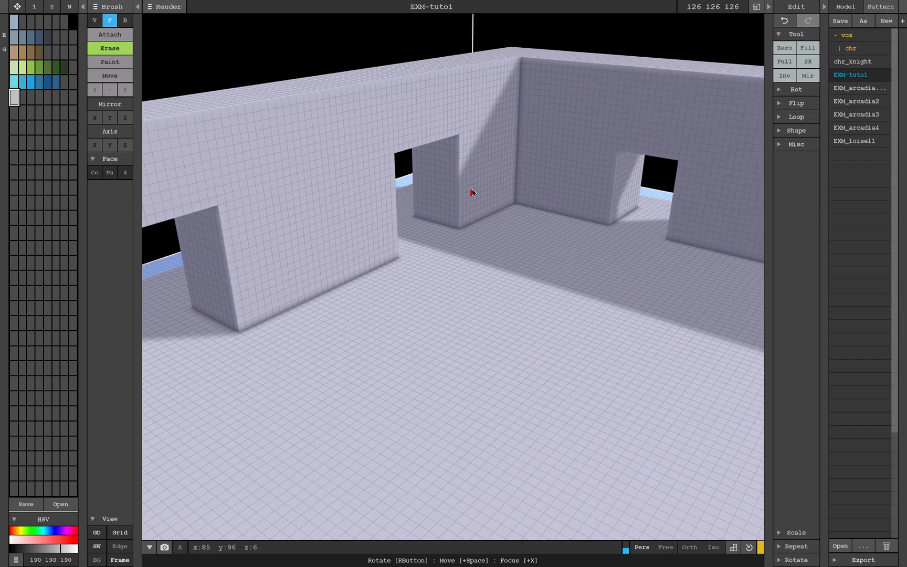
click(125, 20)
click(110, 34)
right_drag(328, 113, 505, 68)
drag(511, 68, 611, 88)
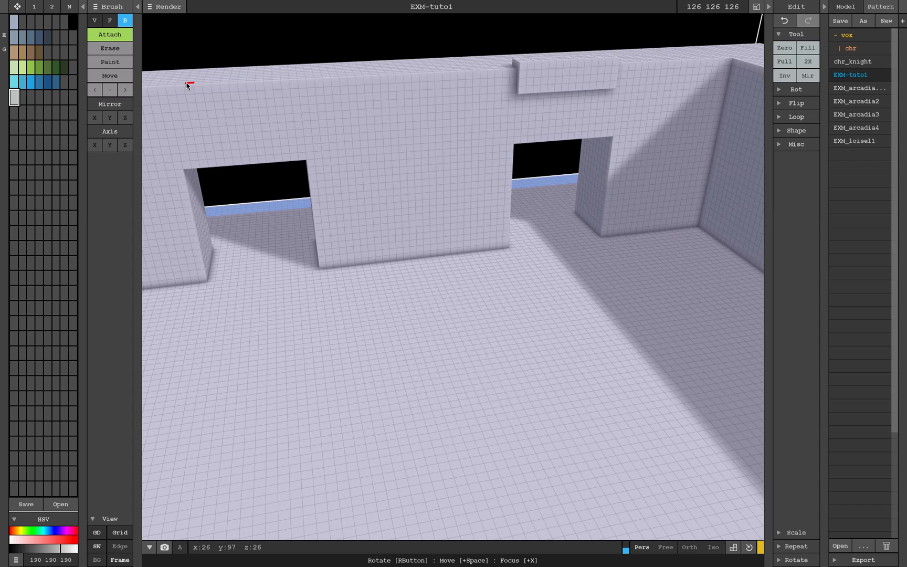
mouse_move(187, 86)
mouse_down()
mouse_move(282, 125)
mouse_move(298, 116)
mouse_move(296, 102)
mouse_up()
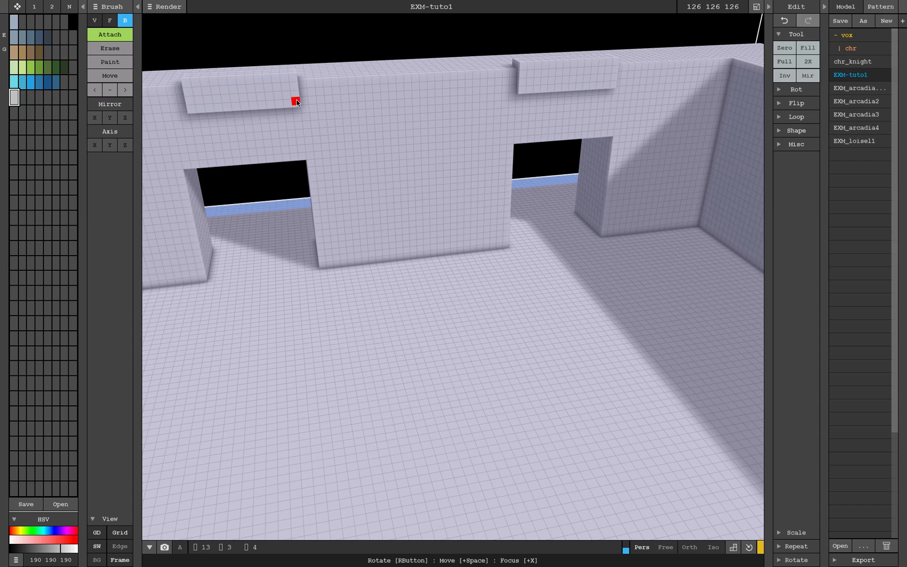
Extrude the front faces of the two blocks above the long wall's doorways outward to form overhanging canopies
mouse_move(297, 102)
right_down()
mouse_move(295, 148)
mouse_move(251, 184)
right_up()
key(f)
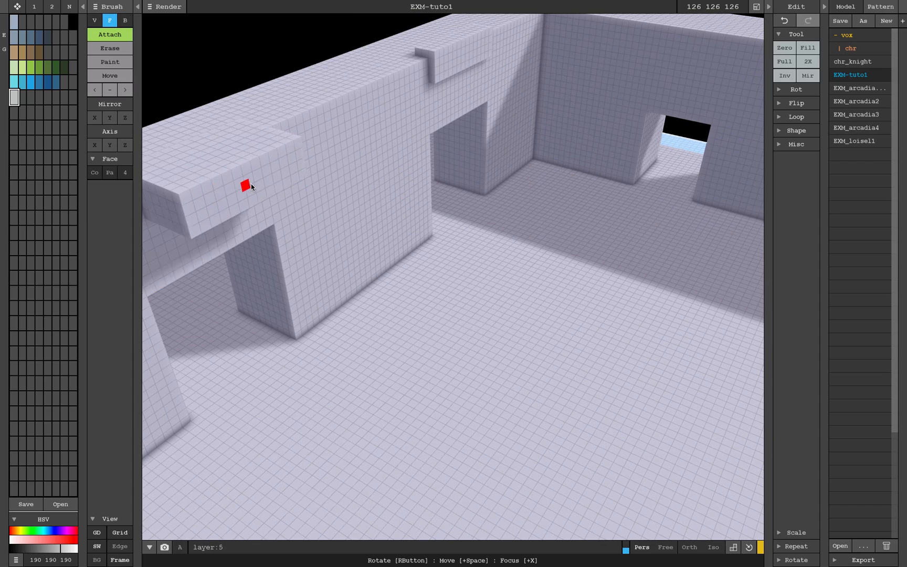
drag(452, 65, 526, 77)
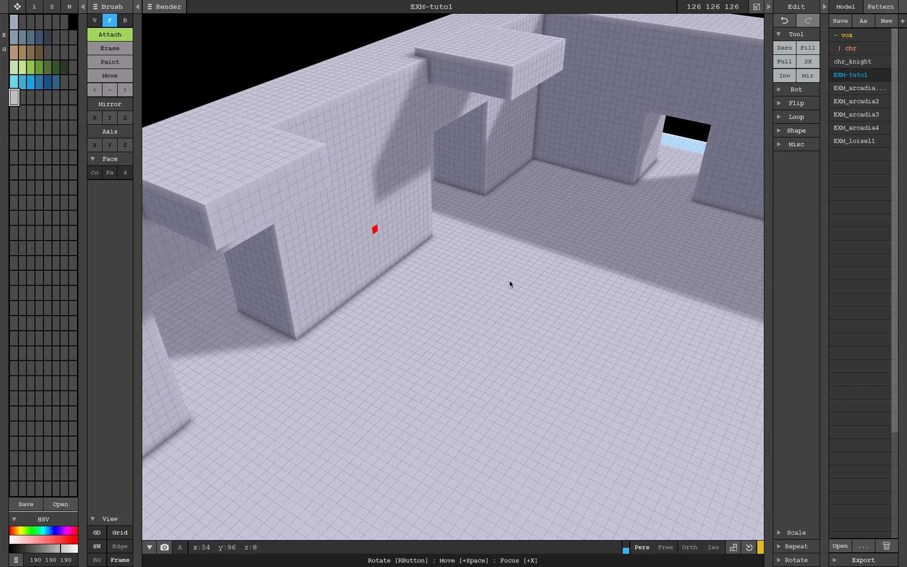
right_drag(548, 284, 459, 239)
scroll(508, 244, down, 5)
scroll(507, 244, up, 3)
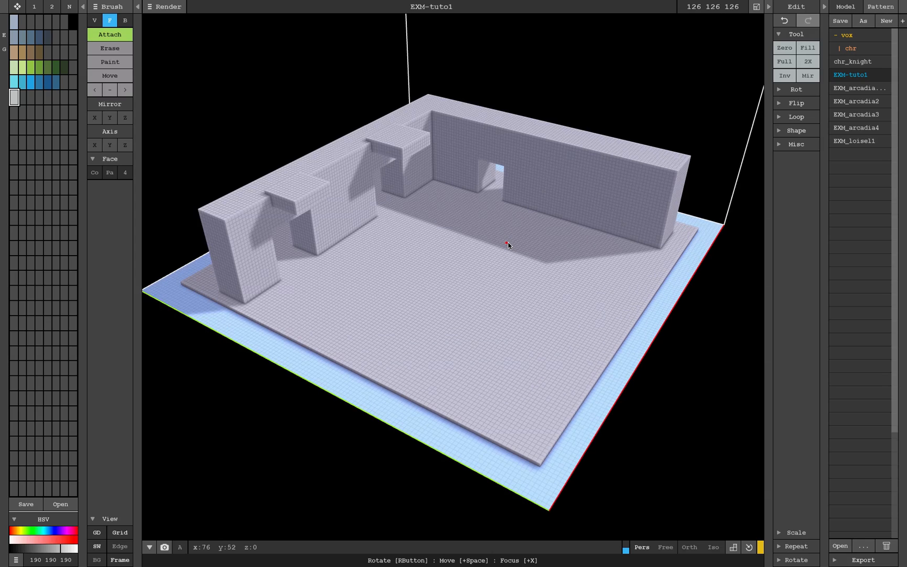
Switch to Safari to examine the reference comic panel for the layout of the steps and pools, and return to MagicaVoxel
mouse_move(378, 566)
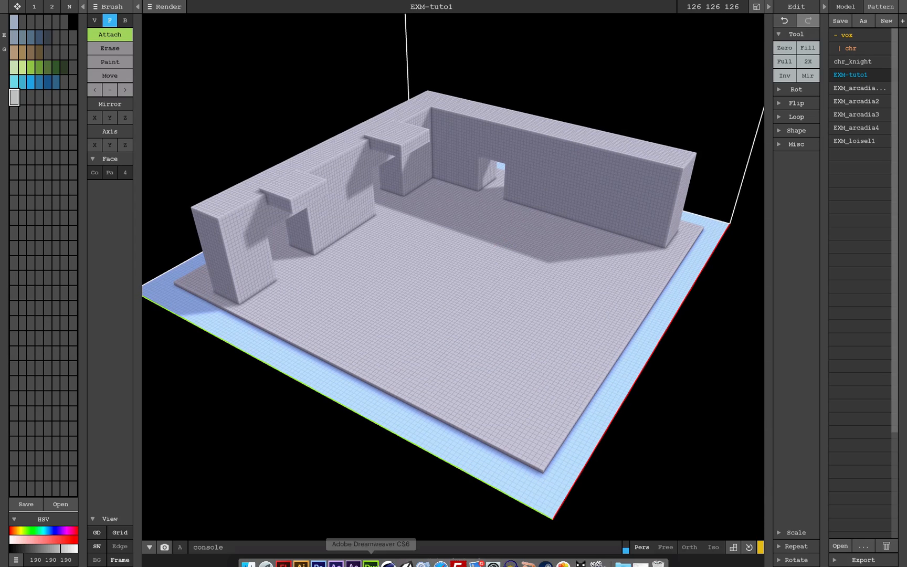
click(443, 556)
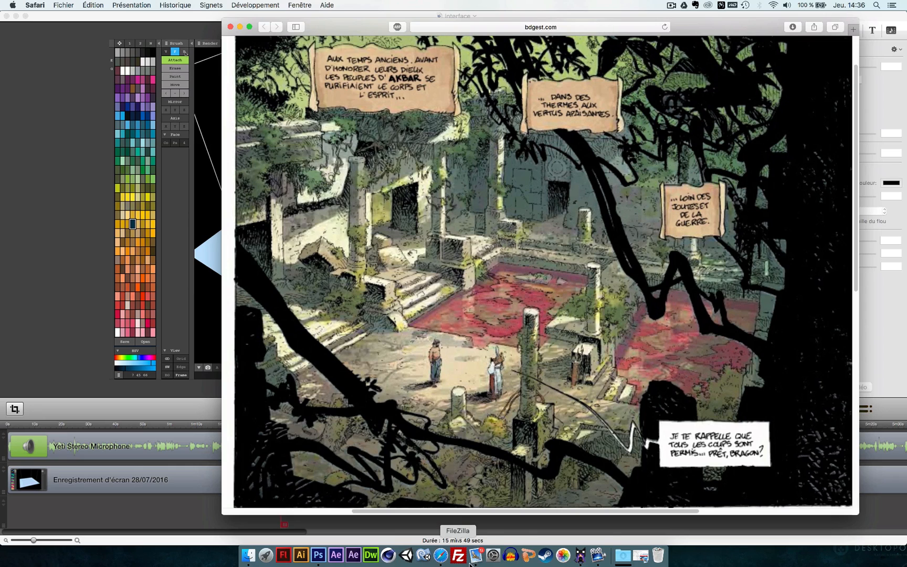
click(581, 555)
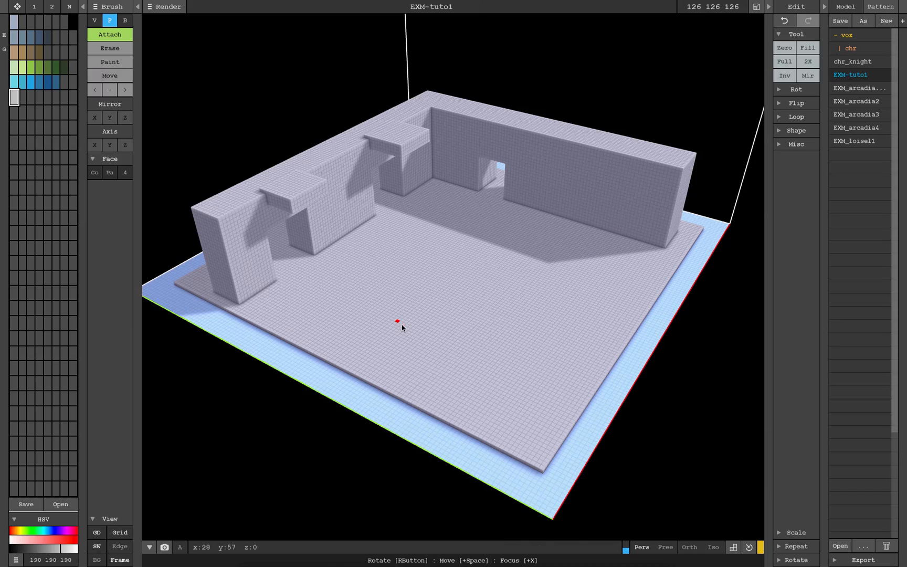
Shift the whole model up about 8 voxels along Z and thicken the floor downward to the ground as a solid base
click(791, 119)
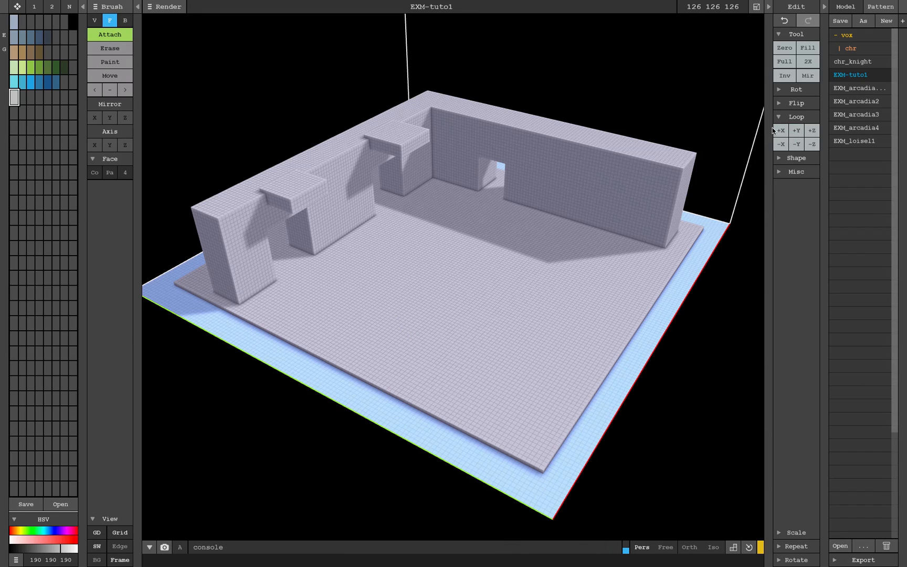
click(811, 131)
click(812, 131)
click(812, 131)
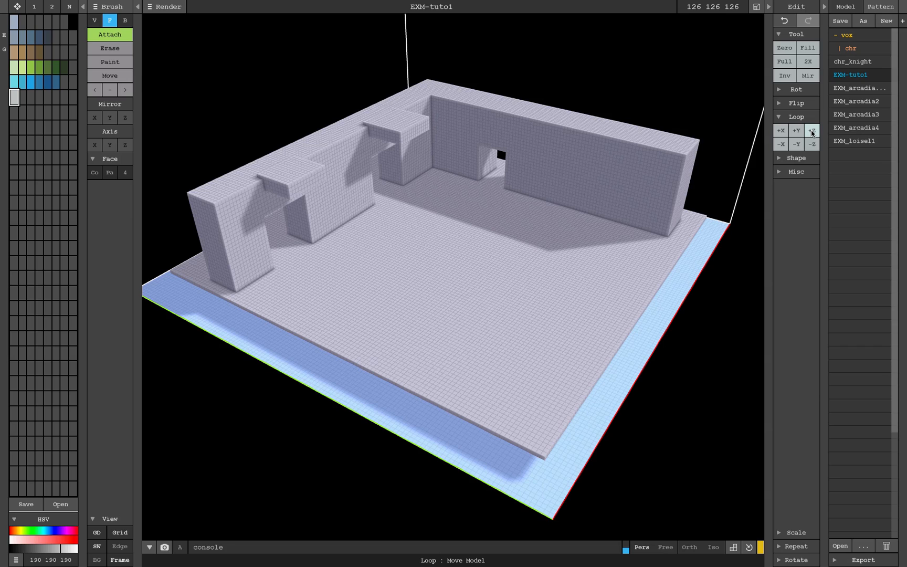
click(812, 132)
click(811, 131)
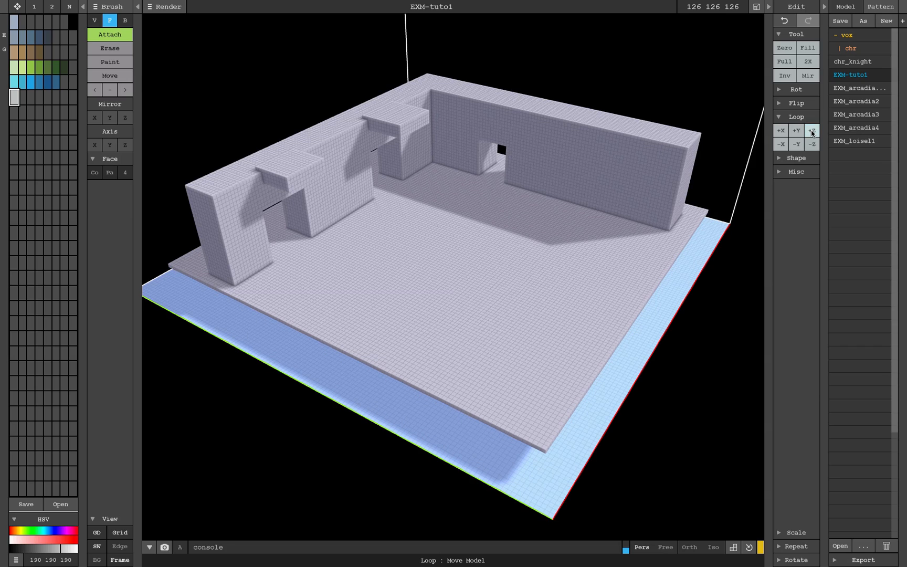
click(812, 131)
click(812, 131)
right_drag(362, 285, 482, 235)
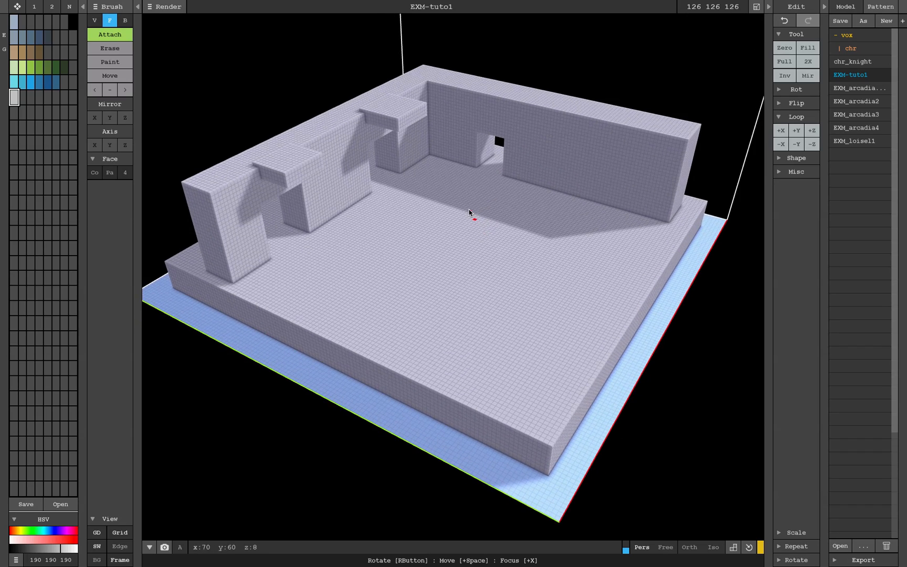
Erase a 78 × 80 × 1 voxel layer from the floor with the box brush, leaving a raised ledge along both walls
scroll(469, 212, up, 4)
scroll(468, 211, down, 1)
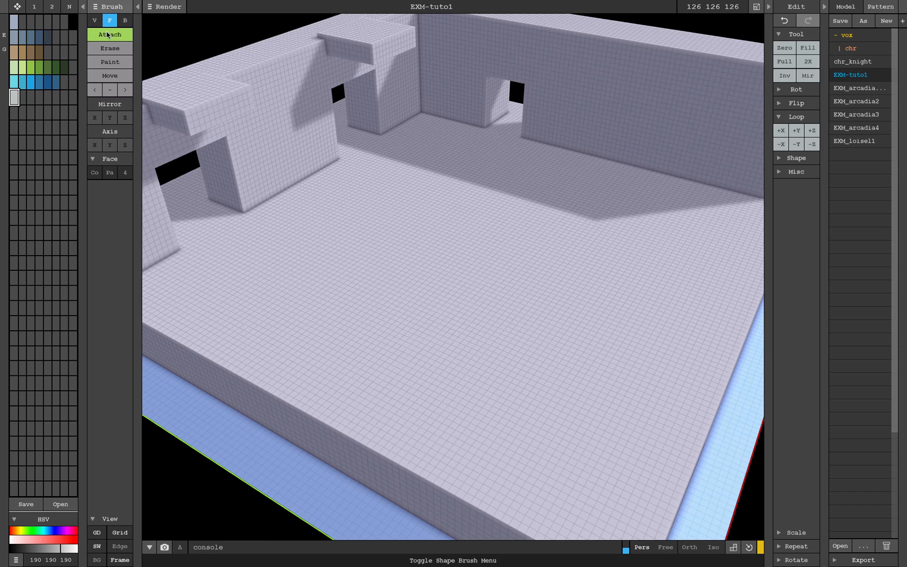
click(124, 20)
click(109, 48)
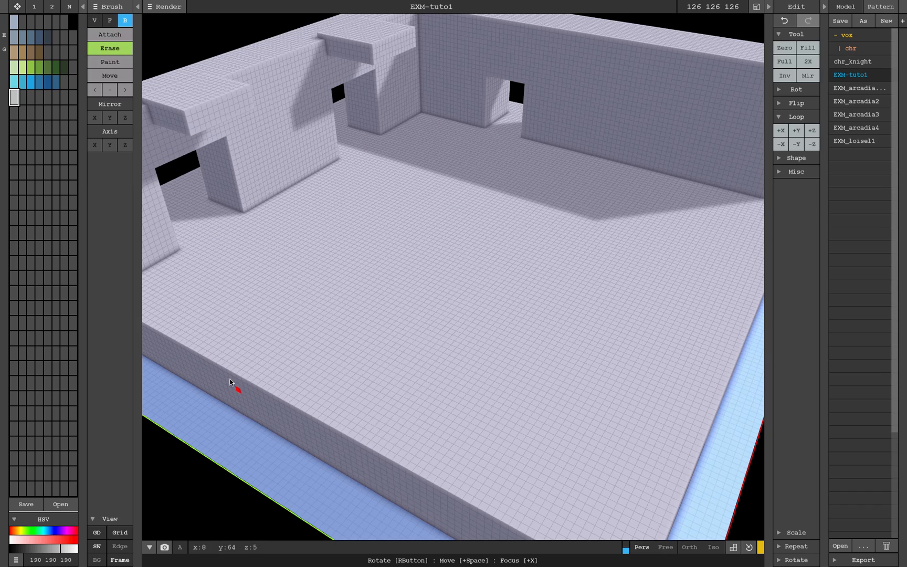
right_drag(393, 300, 397, 298)
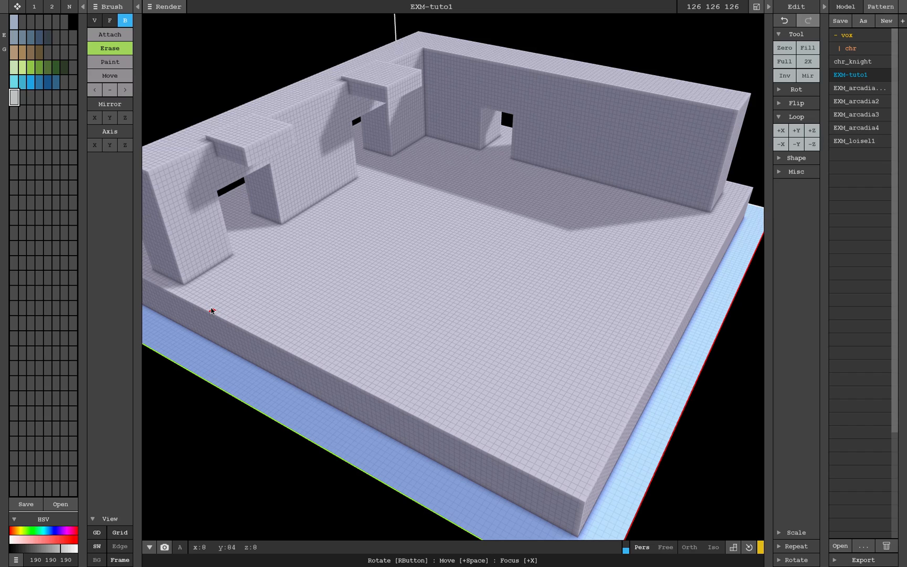
mouse_move(212, 311)
mouse_down()
mouse_move(235, 295)
mouse_move(603, 237)
mouse_move(714, 245)
mouse_move(727, 232)
mouse_move(719, 248)
mouse_up()
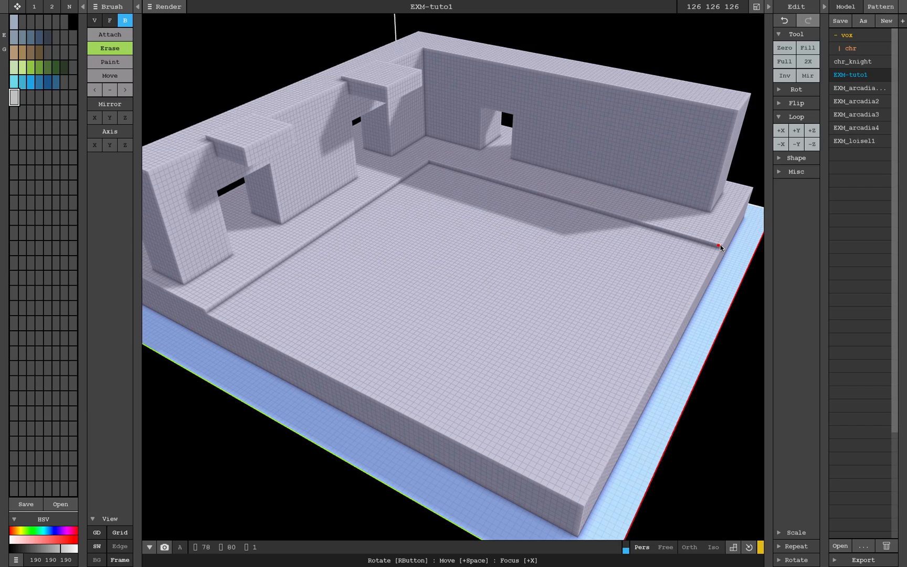
drag(720, 248, 719, 247)
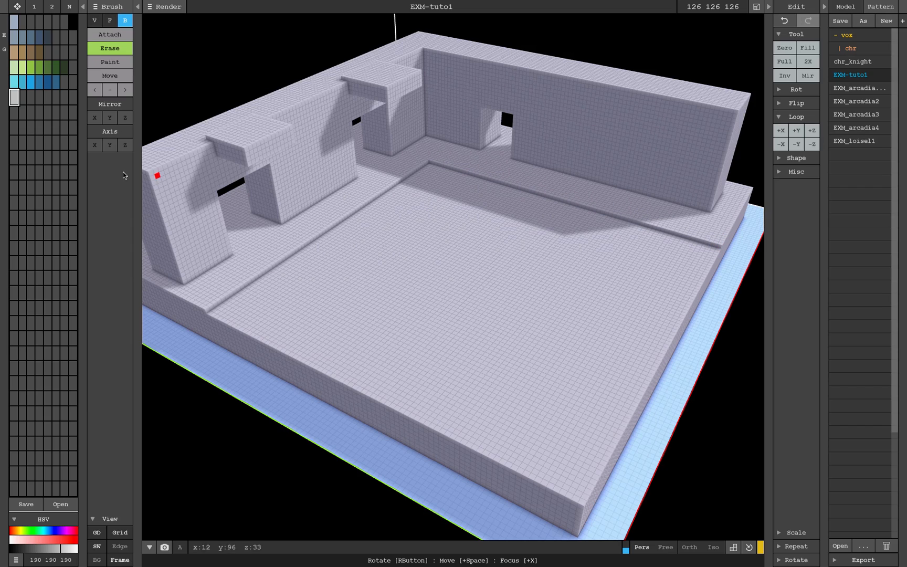
Erase a second one-voxel-deep floor layer, inset from the first edge, to form another step parallel to both walls
click(109, 20)
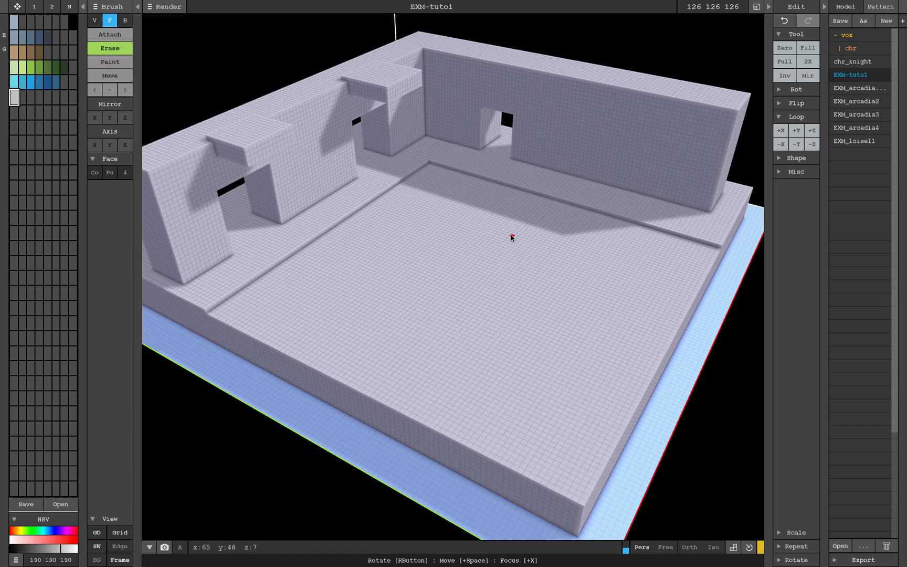
click(125, 20)
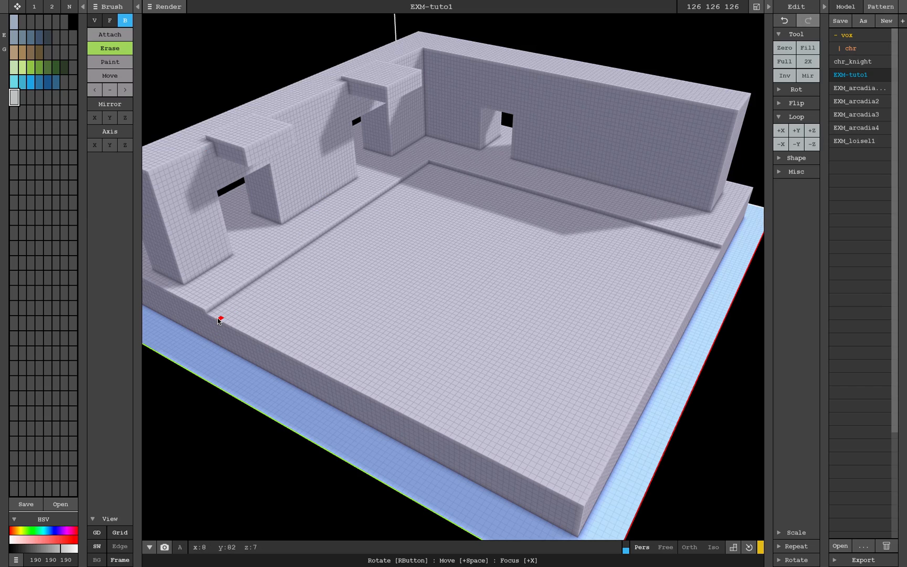
mouse_move(222, 321)
mouse_down()
mouse_move(502, 223)
mouse_move(682, 278)
mouse_move(711, 262)
mouse_up()
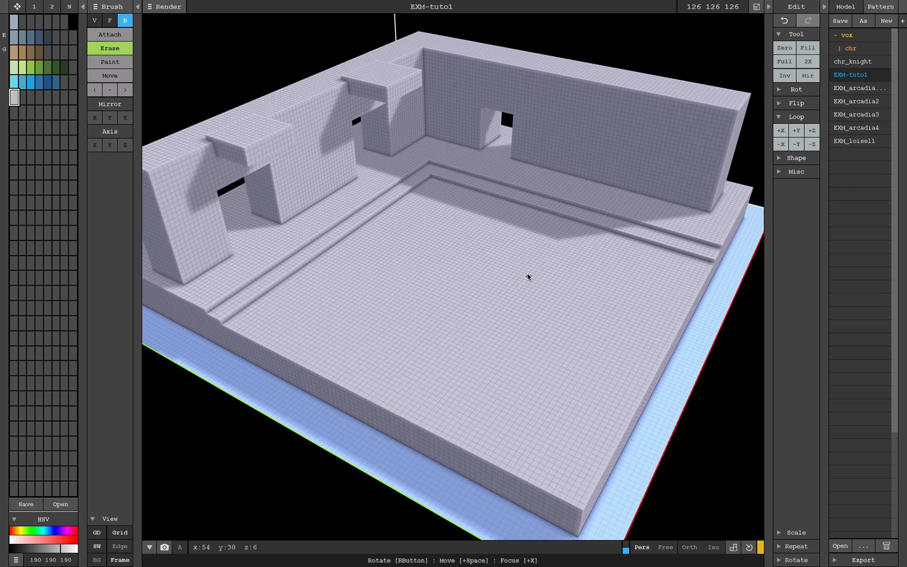
Erase a third floor layer of 70 × 72 × 1 voxels, inset from the second edge, to add the next step down
right_drag(528, 276, 475, 234)
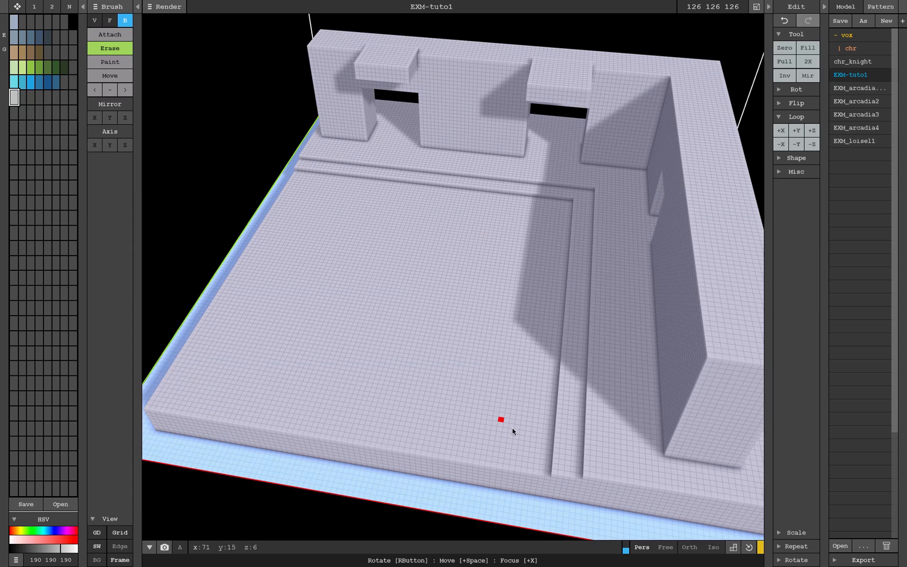
drag(560, 473, 574, 201)
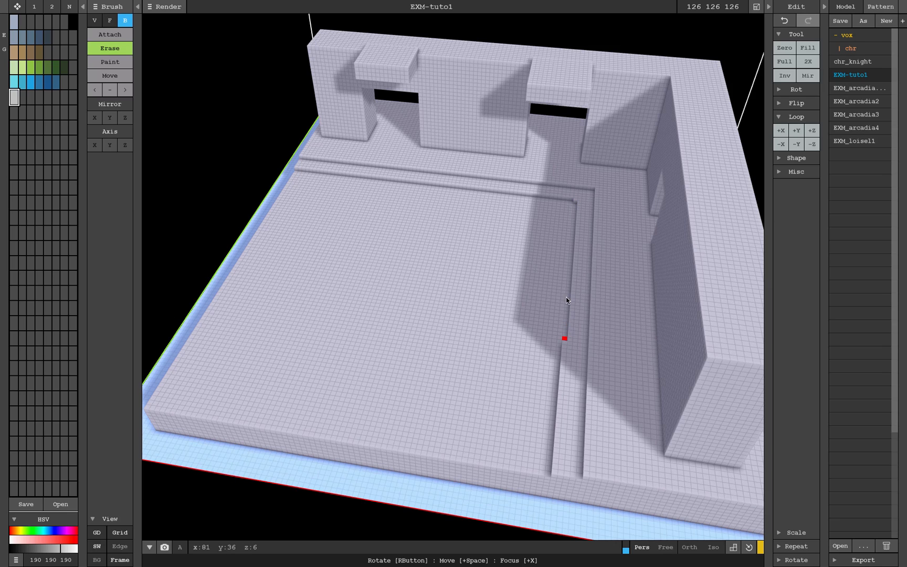
key(ctrl+z)
mouse_move(575, 201)
mouse_down()
mouse_move(558, 477)
mouse_move(553, 472)
mouse_up()
right_drag(517, 355, 300, 344)
mouse_move(271, 363)
mouse_down()
mouse_move(338, 314)
mouse_move(651, 229)
mouse_move(688, 239)
mouse_up()
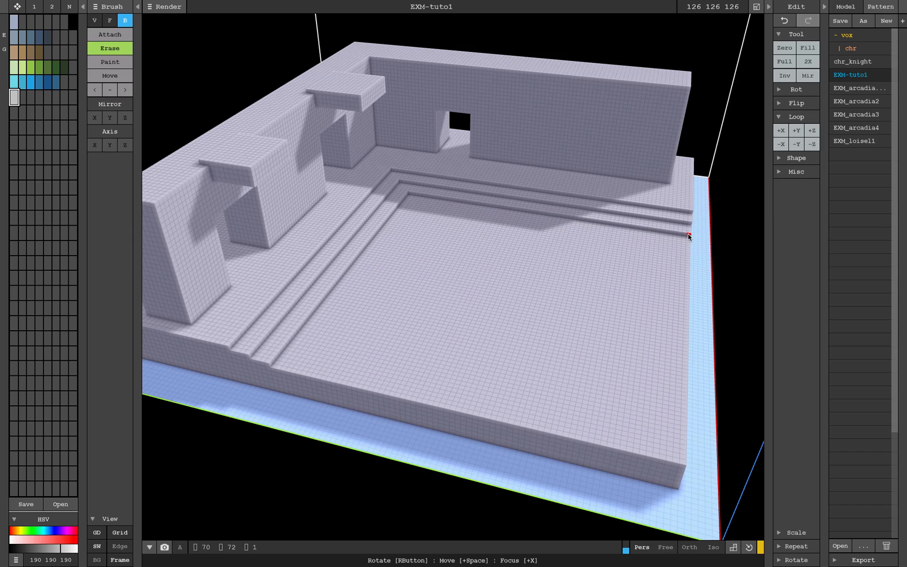
Erase a one-voxel-deep rectangular pool recess in the lowered floor, against the inner corner of the steps
mouse_move(530, 236)
right_down()
mouse_move(482, 237)
mouse_move(530, 237)
right_up()
mouse_move(421, 184)
mouse_down()
mouse_move(523, 295)
mouse_move(449, 316)
mouse_move(460, 307)
mouse_up()
scroll(407, 298, up, 5)
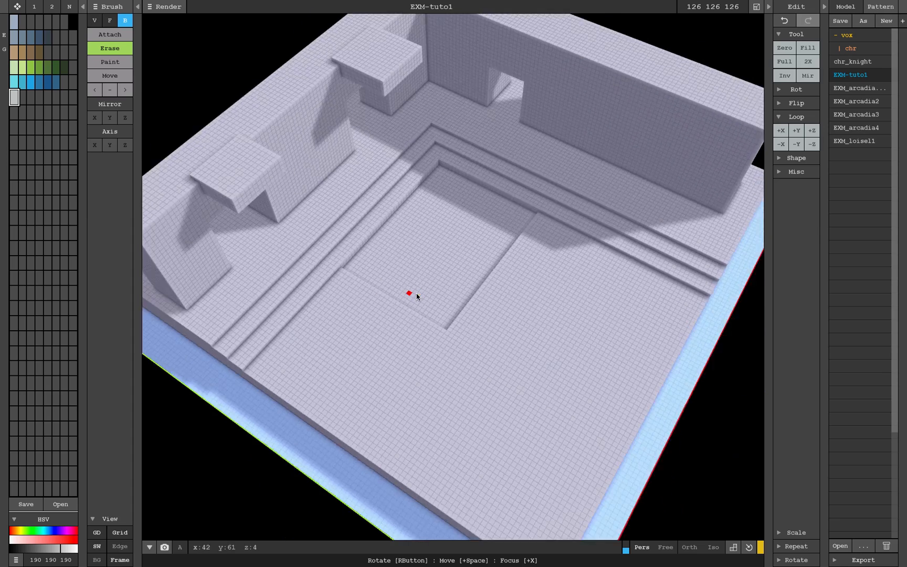
Erase a second pool recess about 39 × 26 × 1 voxels beyond a dividing strip, and extend its edge by 6 × 18 × 1 voxels
right_drag(390, 347, 669, 253)
key(ctrl+z)
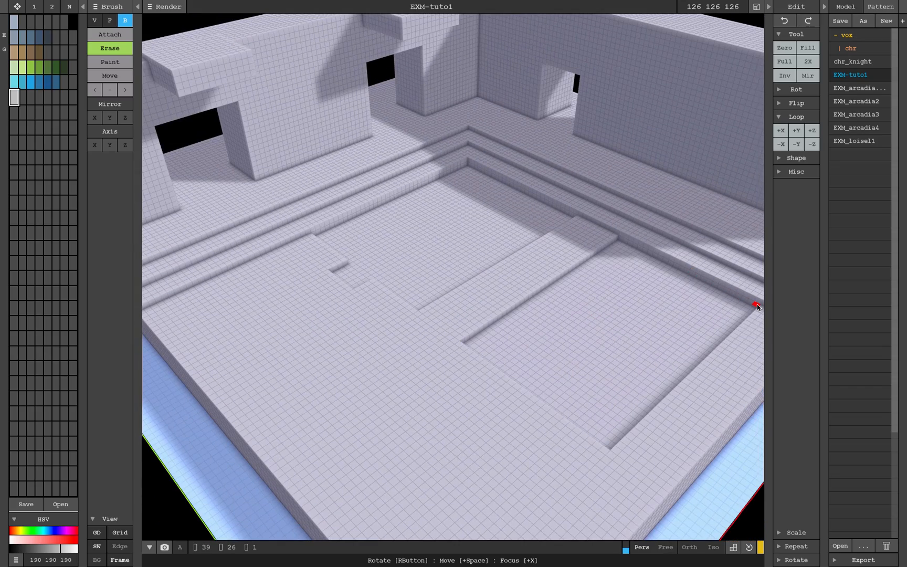
key(ctrl+y)
right_drag(758, 315, 601, 338)
drag(575, 353, 695, 423)
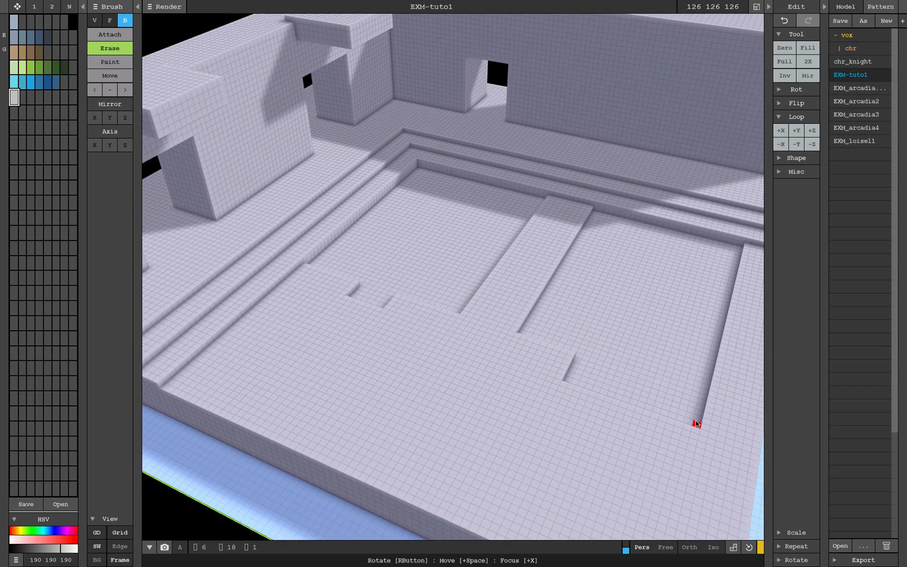
Erase the bottom faces of both pool recesses to deepen them
mouse_move(696, 424)
right_down()
mouse_move(502, 352)
mouse_move(429, 230)
right_up()
key(f)
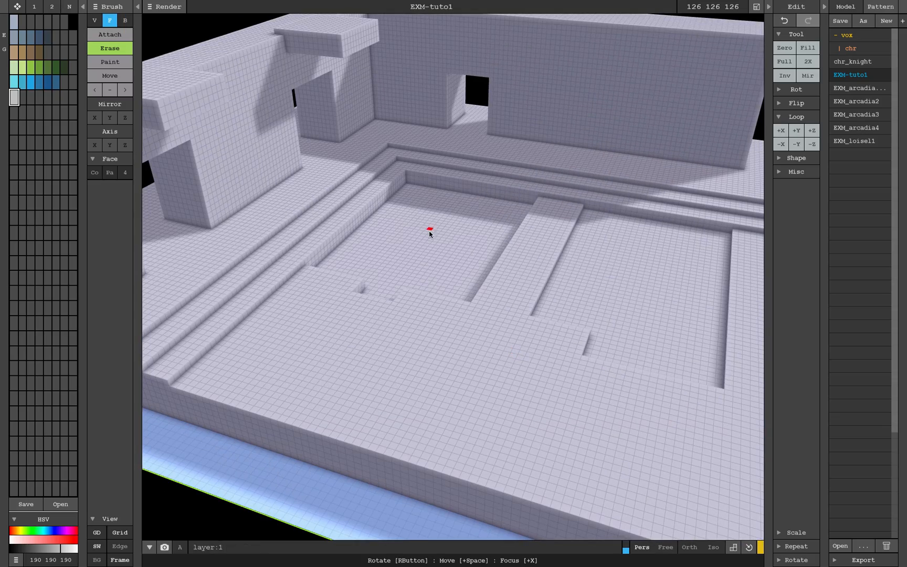
mouse_move(581, 268)
right_down()
mouse_move(607, 259)
mouse_move(547, 257)
mouse_move(539, 273)
mouse_move(563, 276)
right_up()
Attach a pedestal block across the steps near the first pool's inner corner, topped by a smaller block 4 voxels high
click(110, 34)
click(125, 20)
mouse_move(407, 133)
mouse_down()
mouse_move(470, 176)
mouse_move(460, 163)
mouse_up()
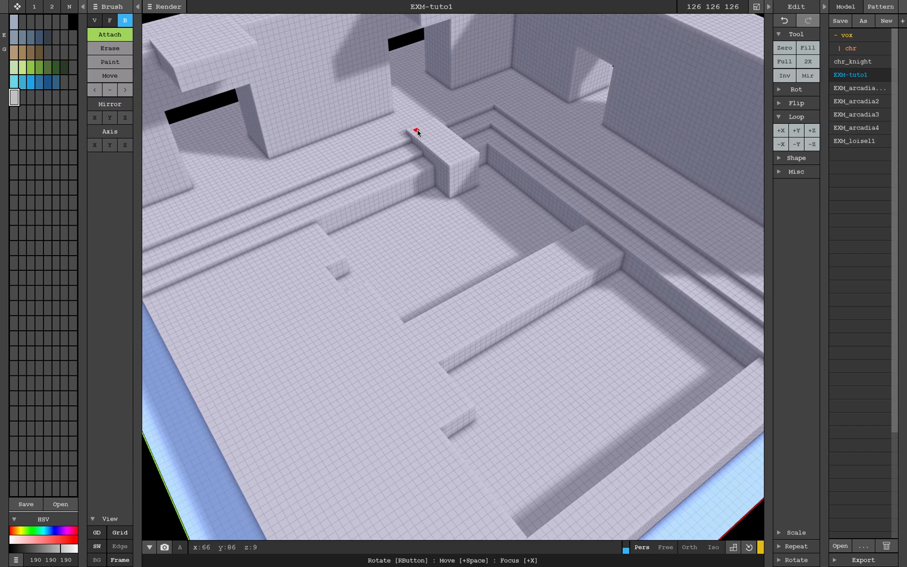
drag(418, 133, 467, 153)
click(109, 21)
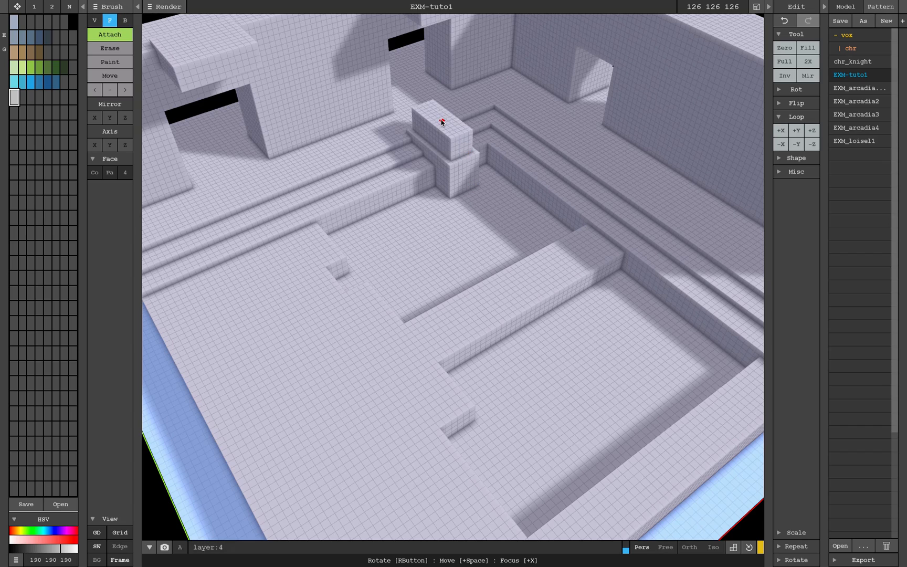
Attach a small square base at the rear of the pedestal's top and extrude it upward into a tall pillar
mouse_move(435, 121)
right_down()
mouse_move(409, 163)
mouse_move(372, 168)
mouse_move(388, 158)
mouse_move(370, 158)
right_up()
key(b)
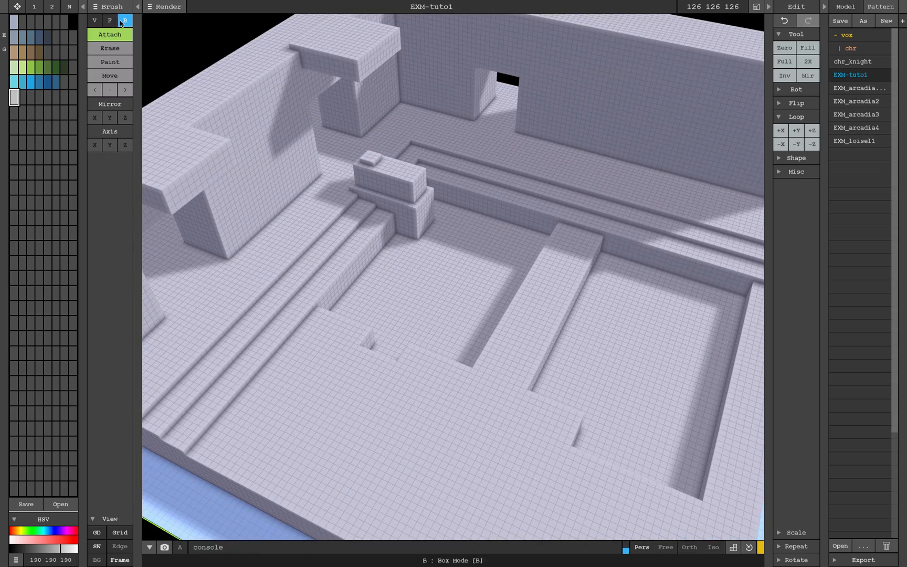
key(f)
drag(370, 158, 365, 110)
right_drag(357, 163, 371, 151)
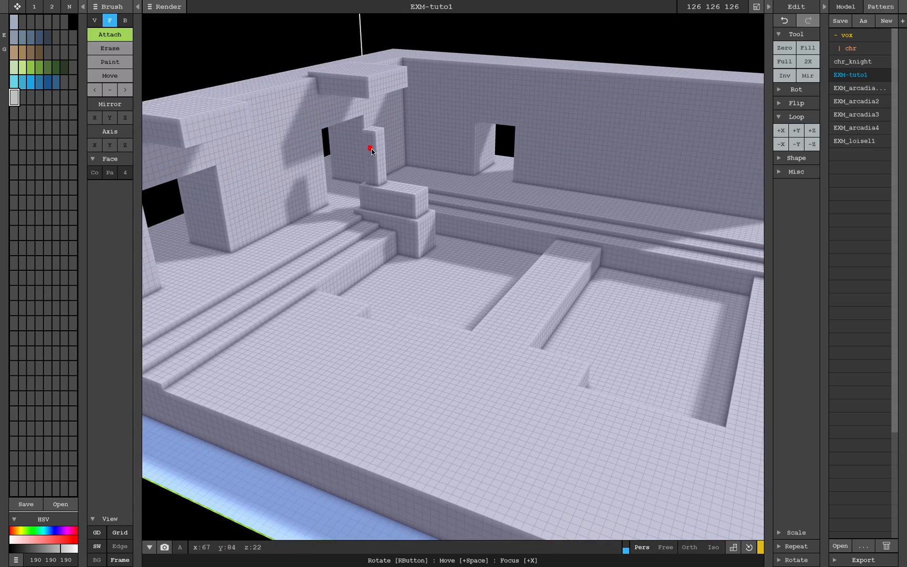
Attach a second pedestal across the same steps at the pool's other end, with a smaller slab on top
key(b)
mouse_move(263, 269)
mouse_down()
mouse_move(265, 333)
mouse_move(327, 300)
mouse_up()
mouse_move(251, 278)
mouse_down()
mouse_move(322, 277)
mouse_move(280, 246)
mouse_move(286, 267)
mouse_up()
Extrude a square pillar upward from the rear of the second pedestal's top
click(109, 20)
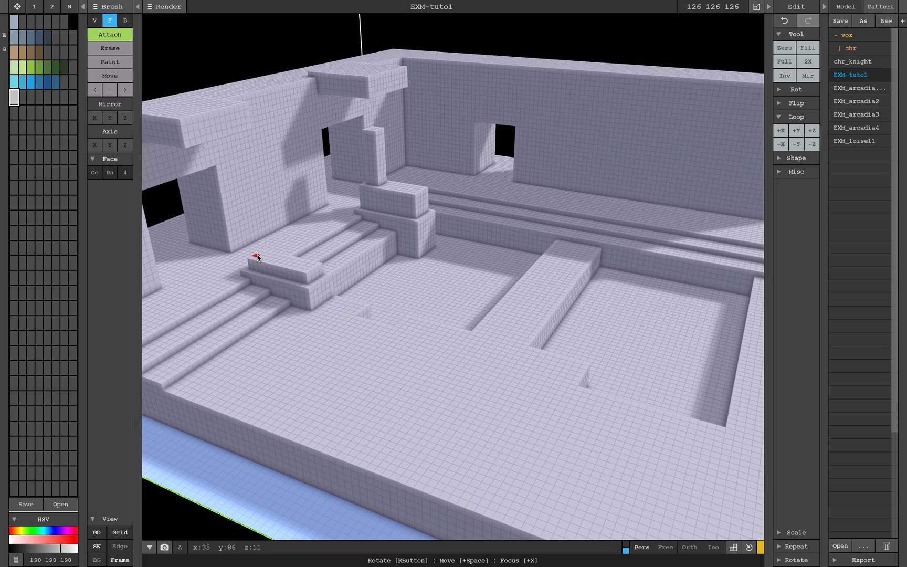
right_drag(257, 257, 270, 299)
drag(269, 302, 261, 226)
right_drag(261, 225, 290, 255)
Attach a strip at the foot of the steps between the two pedestals and extrude it to extend the stairs into the pool
mouse_move(463, 259)
right_down()
mouse_move(412, 266)
mouse_move(414, 280)
mouse_move(378, 270)
mouse_move(401, 269)
mouse_move(378, 272)
mouse_move(355, 224)
right_up()
key(b)
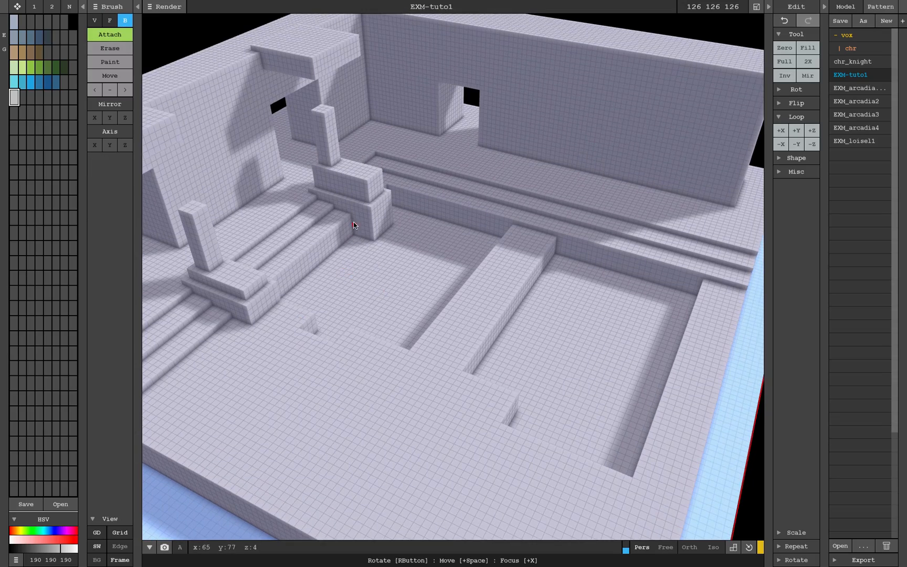
drag(350, 224, 290, 303)
right_drag(290, 303, 286, 273)
key(f)
drag(292, 257, 231, 262)
Attach small descending stairs in the second pool's edge notch, including a 6 × 1 × 2 voxel step
mouse_move(318, 247)
right_down()
mouse_move(353, 250)
mouse_move(325, 380)
right_up()
key(b)
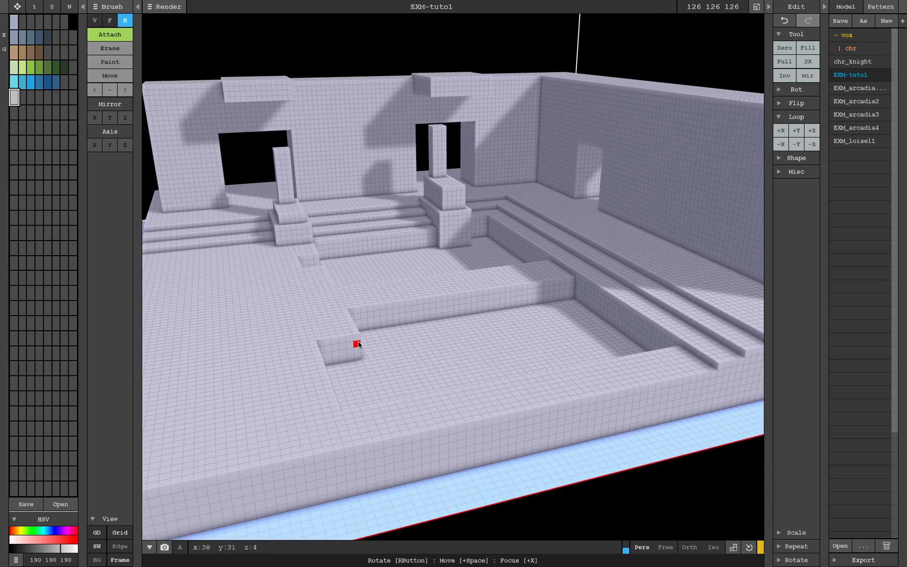
right_drag(357, 344, 292, 337)
drag(285, 341, 286, 349)
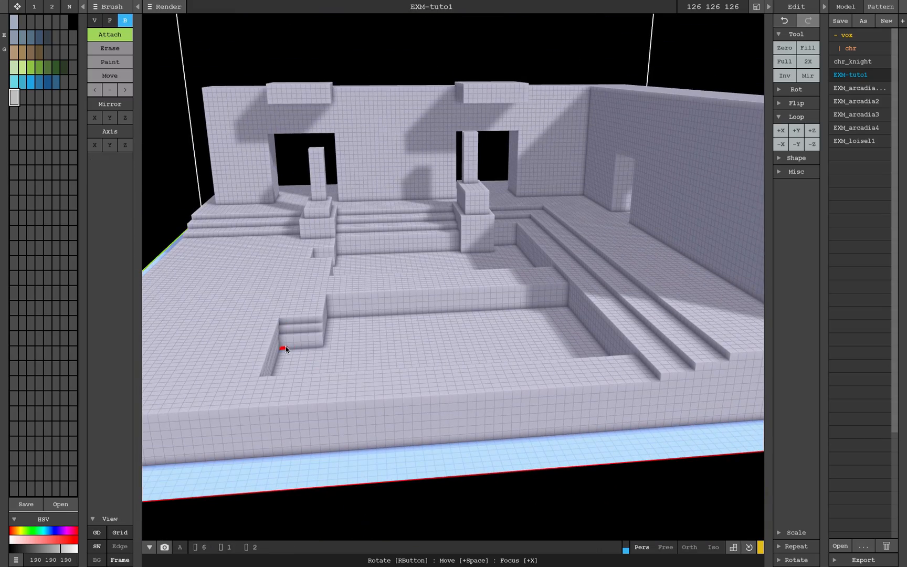
Attach matching small stairs in the first pool's edge notch, descending to the pool floor
right_drag(281, 339, 226, 341)
middle_drag(374, 222, 383, 284)
scroll(352, 211, up, 4)
right_drag(352, 210, 316, 212)
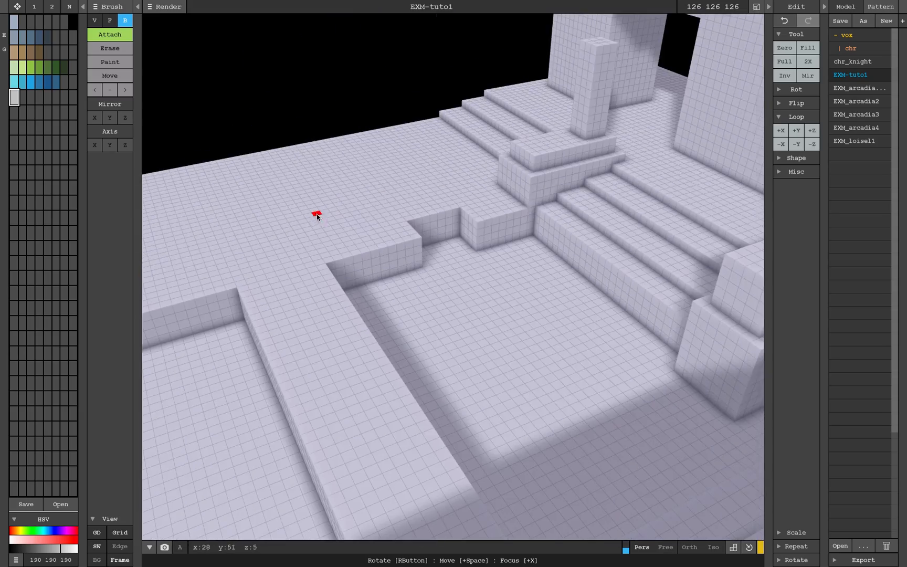
right_drag(498, 230, 546, 245)
drag(541, 243, 592, 273)
drag(538, 254, 589, 284)
right_drag(546, 282, 660, 276)
scroll(591, 254, down, 5)
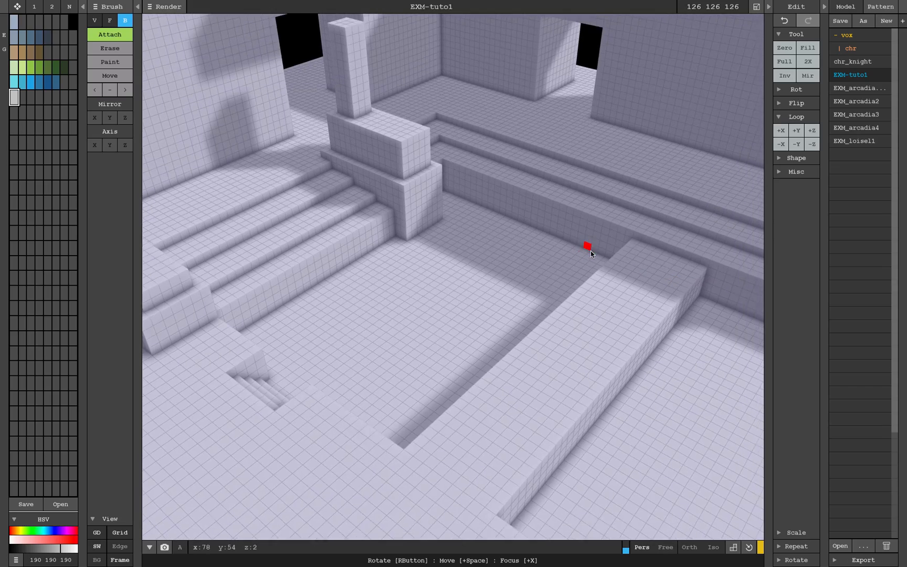
Build a two-tier rectangular pedestal at the near end of the walkway between the pools and raise a square pillar from its rear
scroll(590, 254, down, 3)
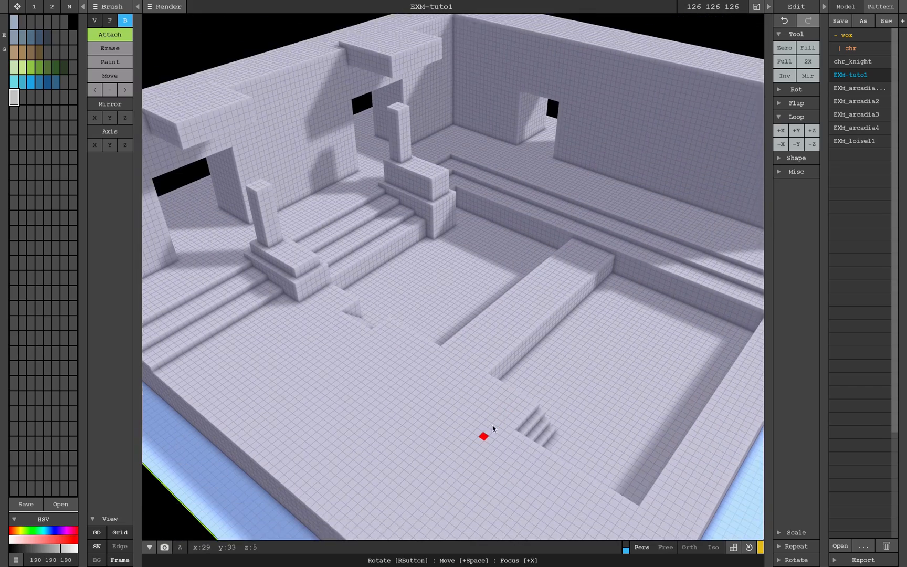
scroll(512, 416, up, 3)
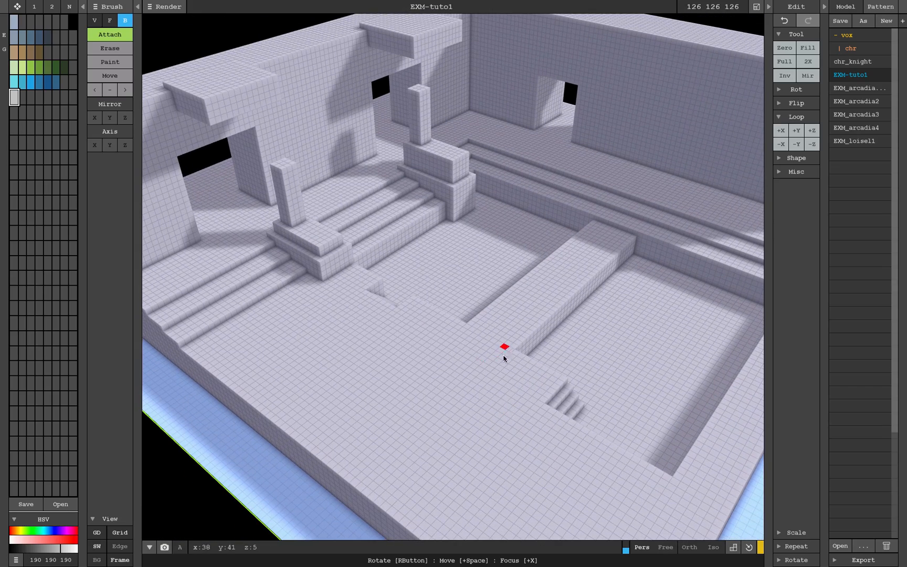
drag(504, 347, 486, 402)
key(ctrl+z)
drag(494, 348, 458, 430)
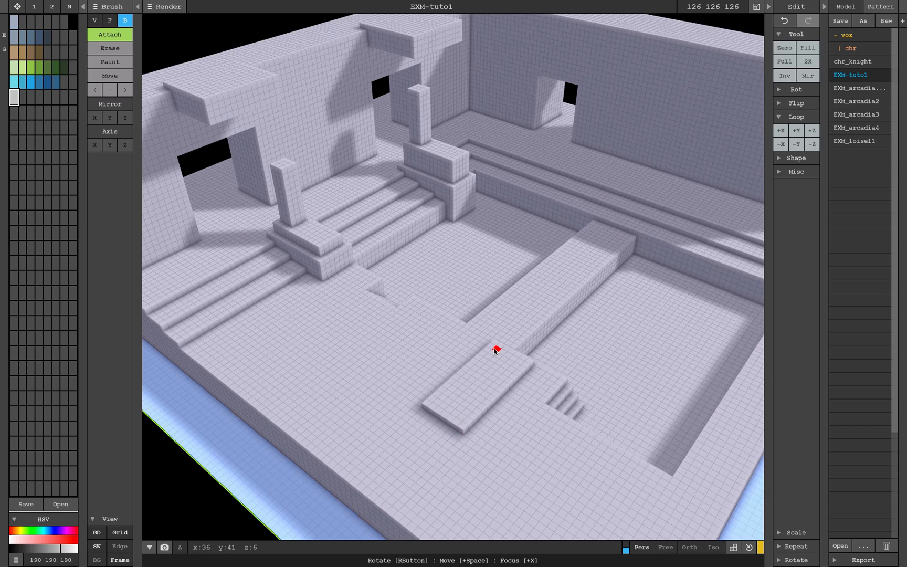
drag(494, 350, 461, 416)
mouse_move(492, 356)
mouse_down()
mouse_move(500, 366)
mouse_move(503, 295)
mouse_up()
click(110, 20)
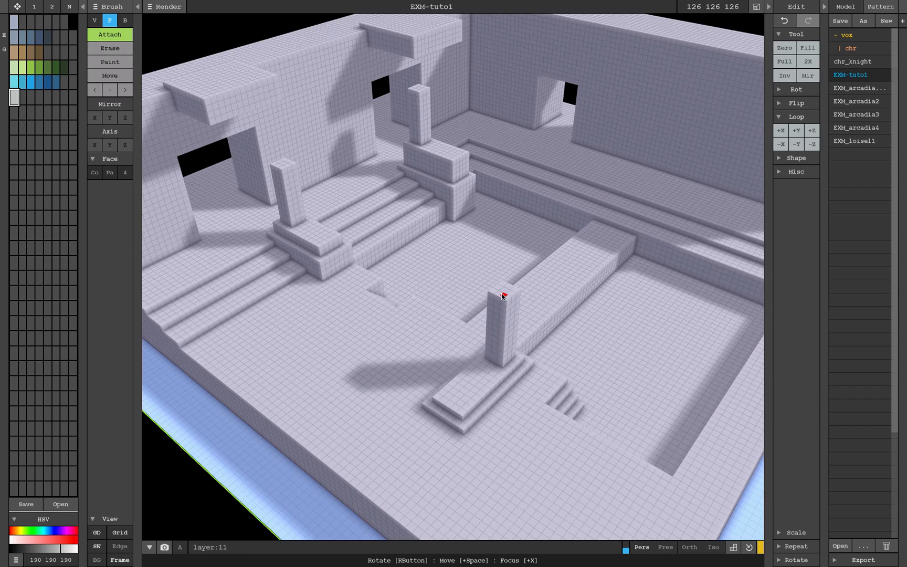
Attach a stepped pedestal with a 7 × 6 × 1 voxel base at the floor's front edge and extrude a square pillar from it
click(125, 20)
drag(348, 476, 417, 470)
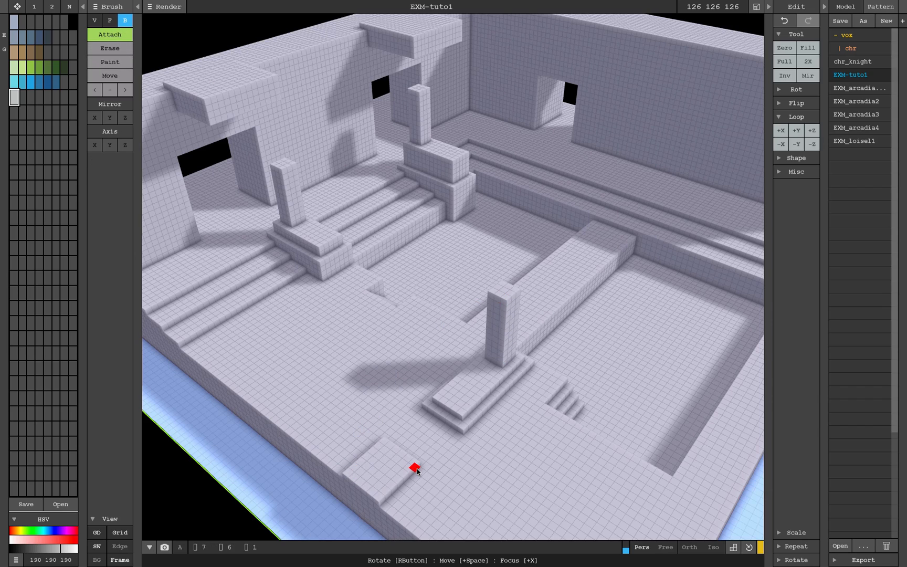
mouse_move(354, 475)
mouse_down()
mouse_move(407, 466)
mouse_move(371, 473)
mouse_move(385, 469)
mouse_move(403, 352)
mouse_up()
key(f)
right_drag(403, 353, 415, 341)
Erase a rectangular recess into the floor's front edge beside the new pillar and deepen it into a sunken basin
click(110, 48)
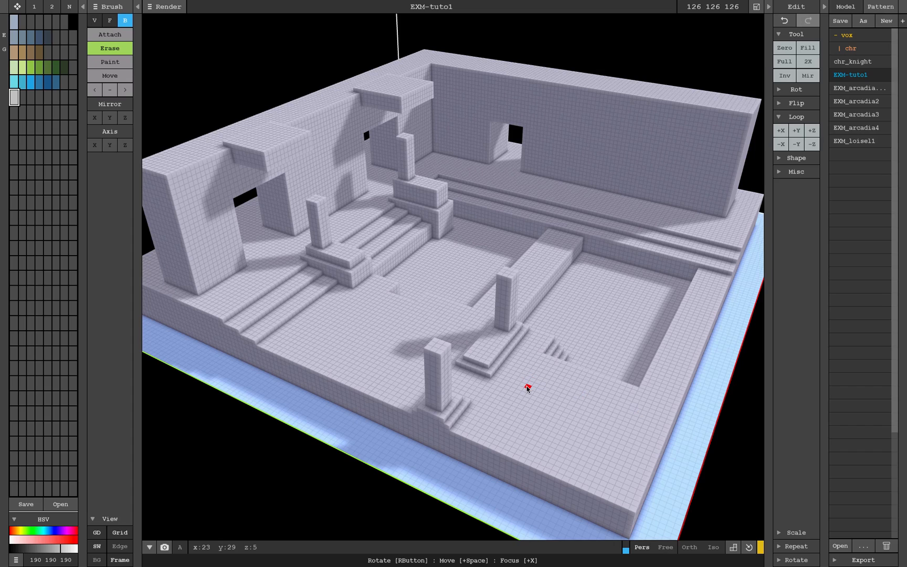
mouse_move(521, 388)
mouse_down()
mouse_move(598, 466)
mouse_move(595, 487)
mouse_move(586, 487)
mouse_up()
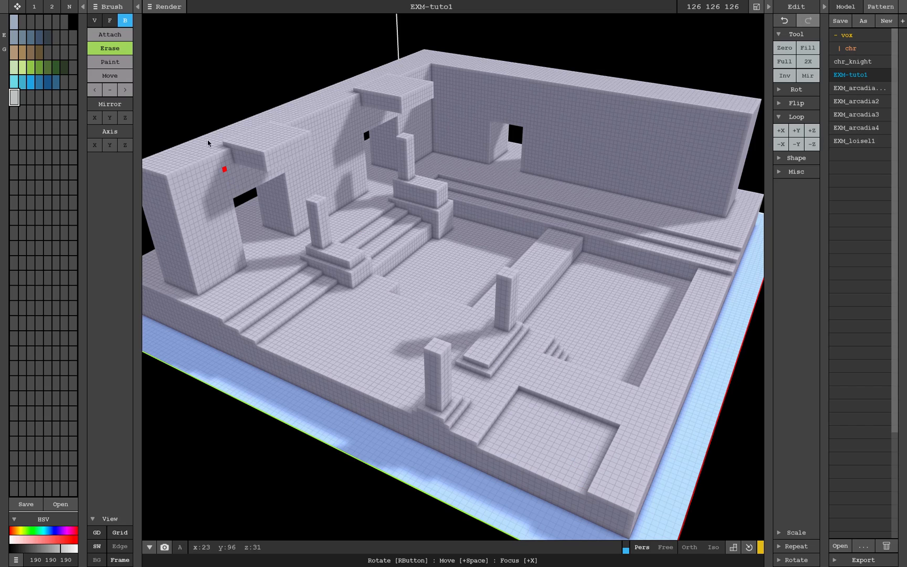
click(109, 20)
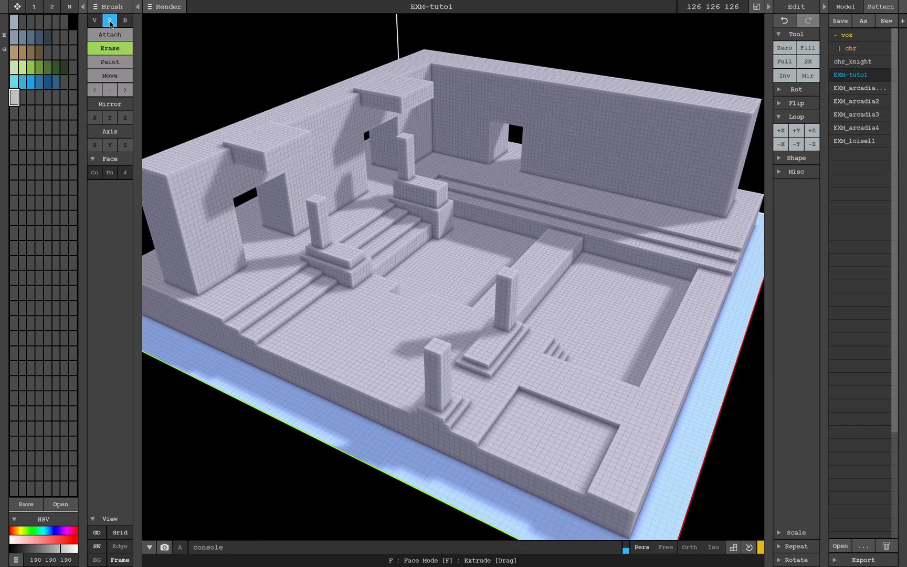
click(535, 428)
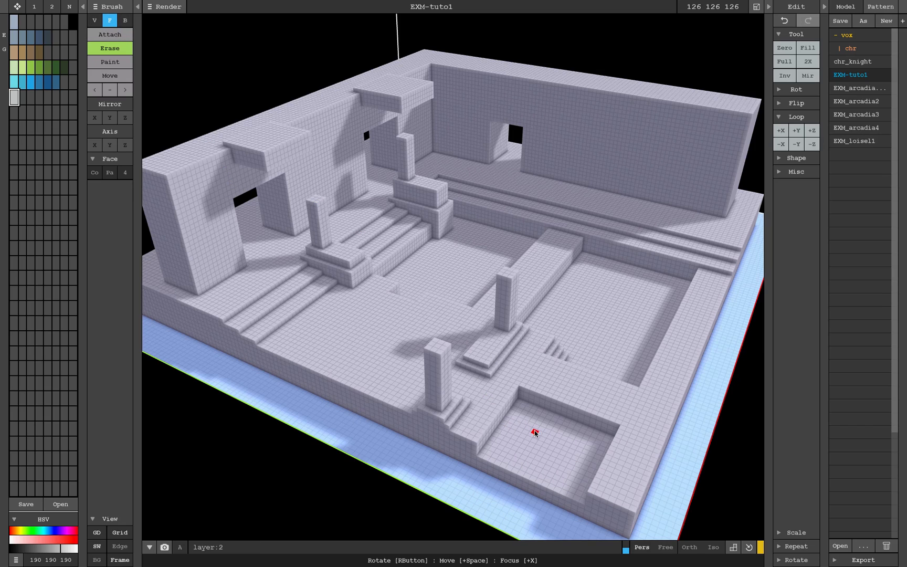
scroll(551, 416, up, 2)
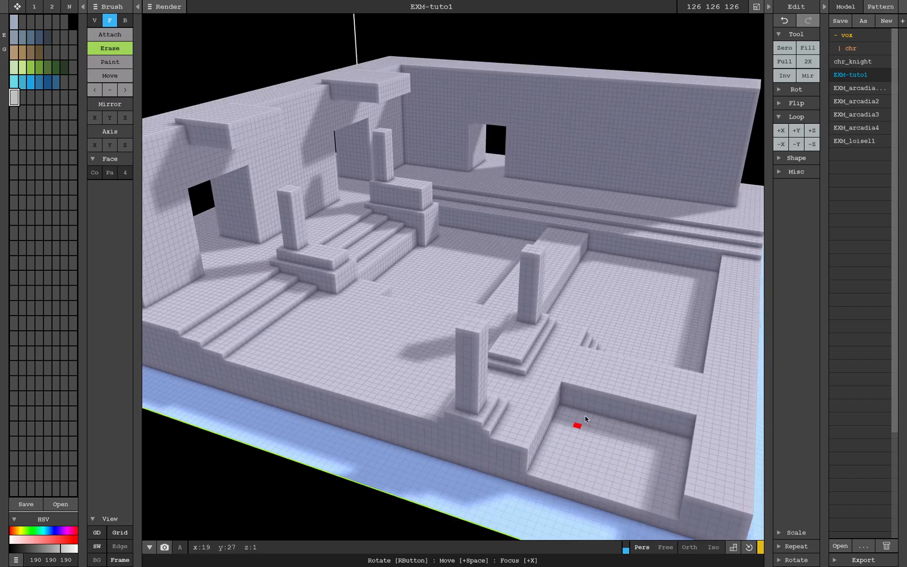
scroll(585, 417, down, 2)
mouse_move(585, 415)
right_down()
mouse_move(653, 350)
mouse_move(577, 340)
mouse_move(610, 371)
mouse_move(615, 365)
right_up()
scroll(652, 350, up, 3)
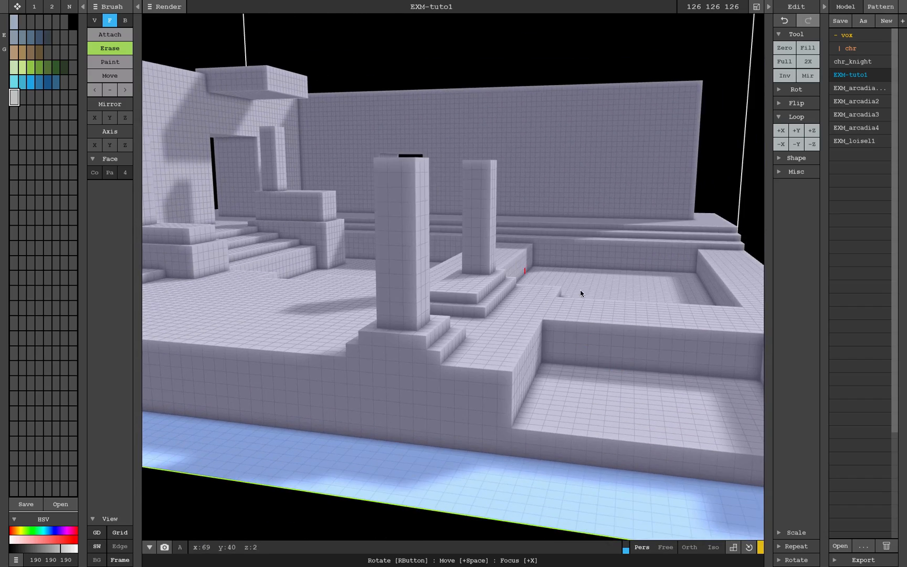
right_drag(581, 293, 524, 273)
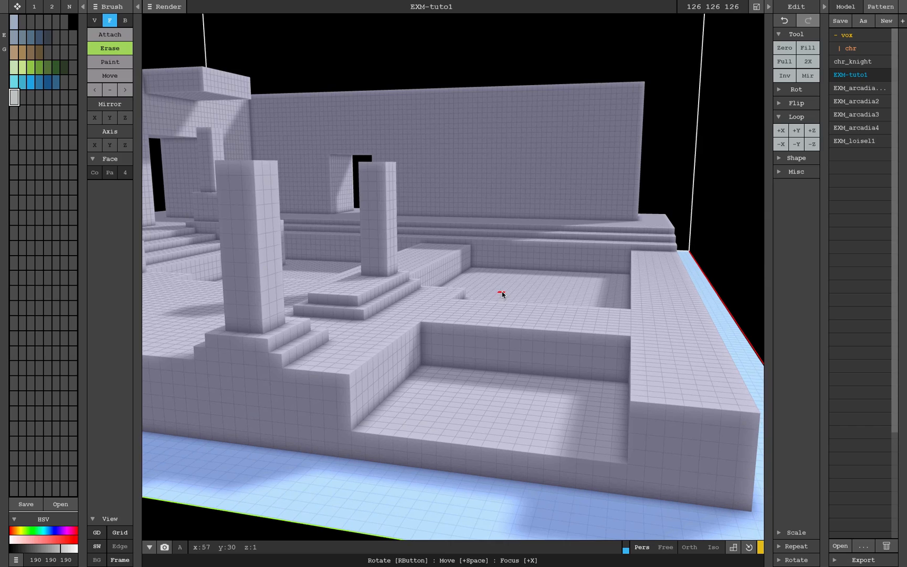
click(109, 46)
click(428, 339)
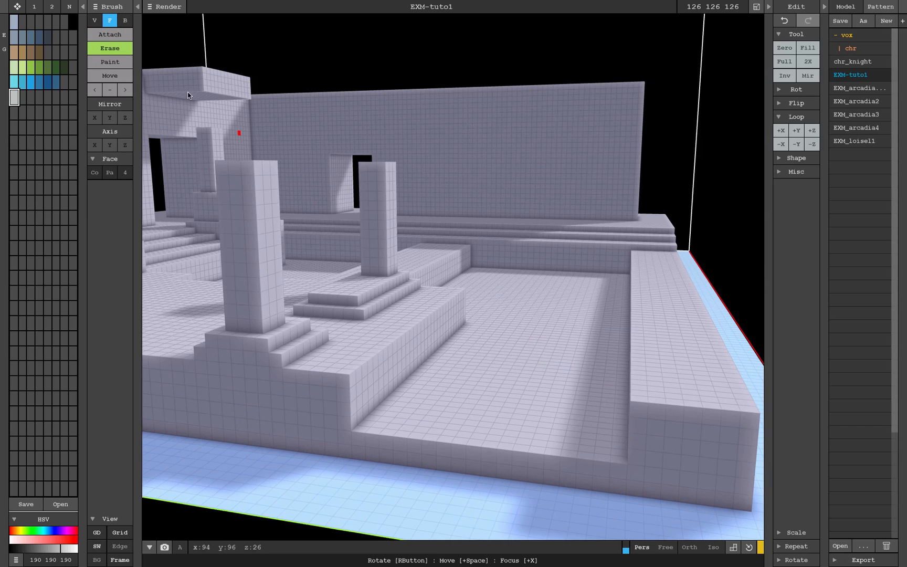
key(ctrl+z)
Erase the wall between the front basin and the pool beneath its top layer, leaving a bridge of floor above
key(b)
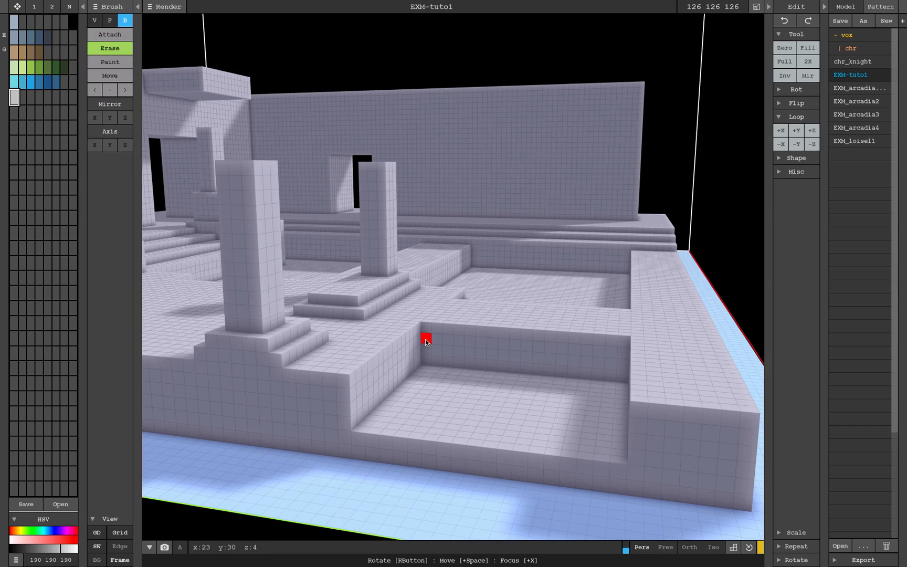
drag(425, 340, 623, 375)
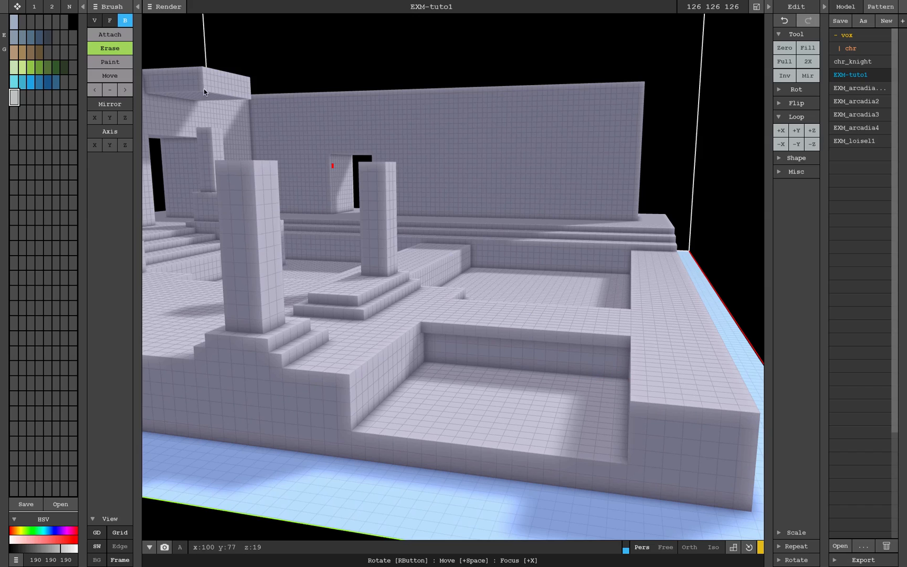
click(109, 20)
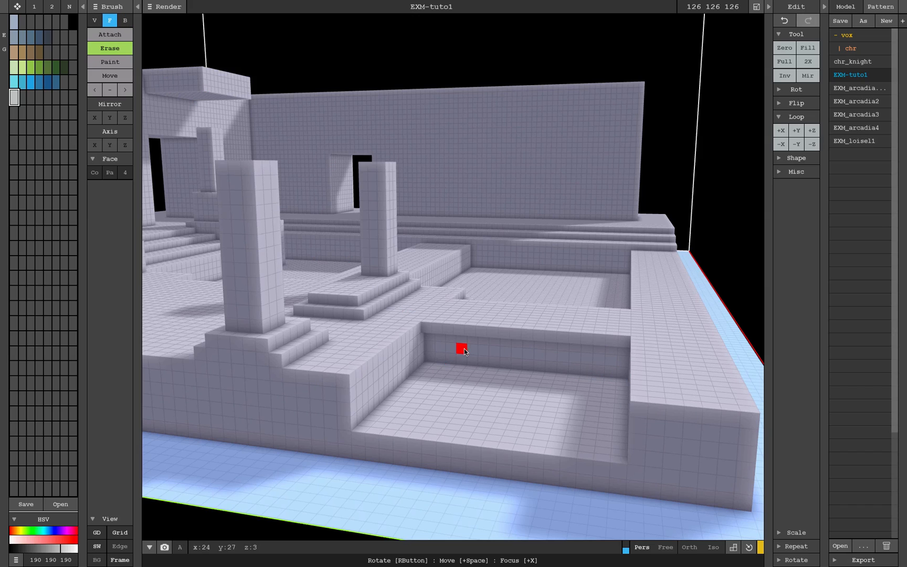
drag(464, 348, 501, 323)
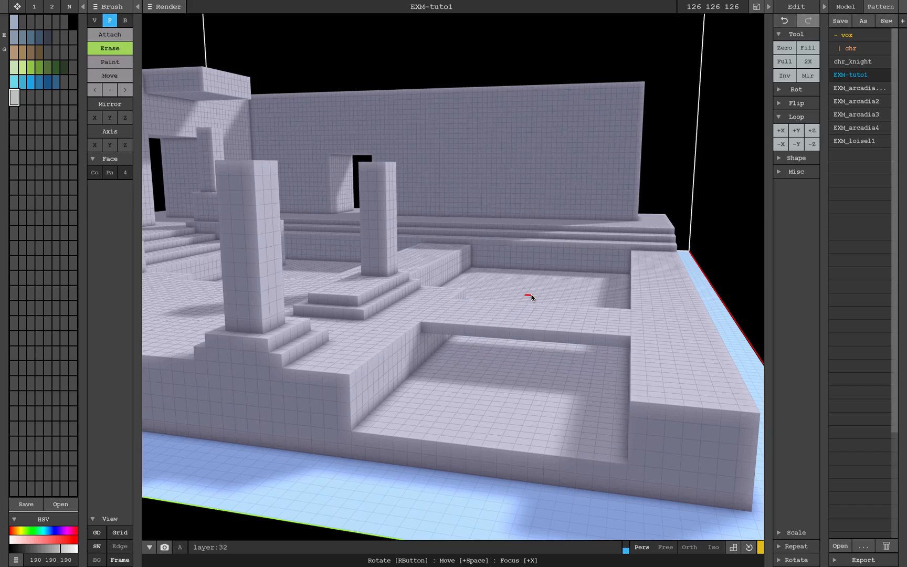
right_drag(531, 297, 500, 391)
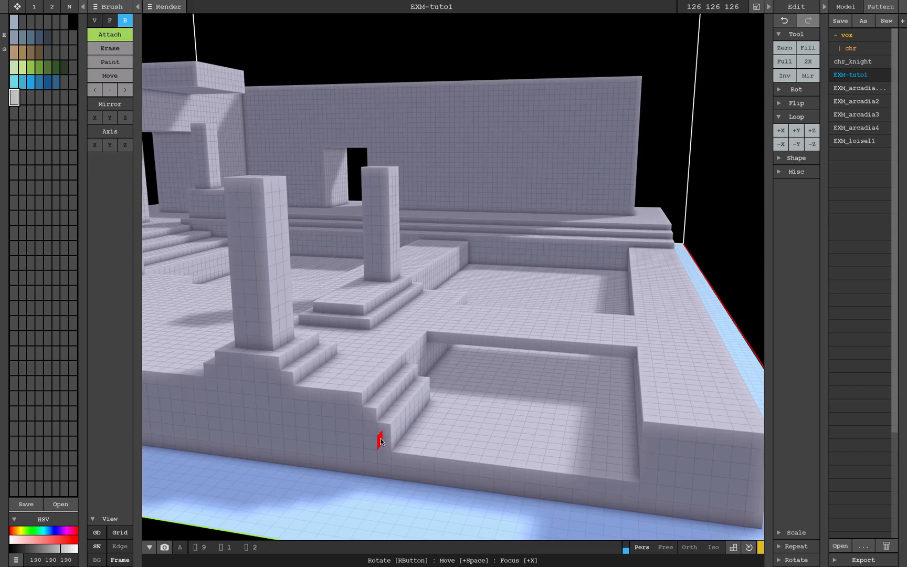
Build a two-tier pedestal with an 8 × 7 × 1 voxel base on the open front floor and raise a square pillar on it
scroll(451, 367, up, 3)
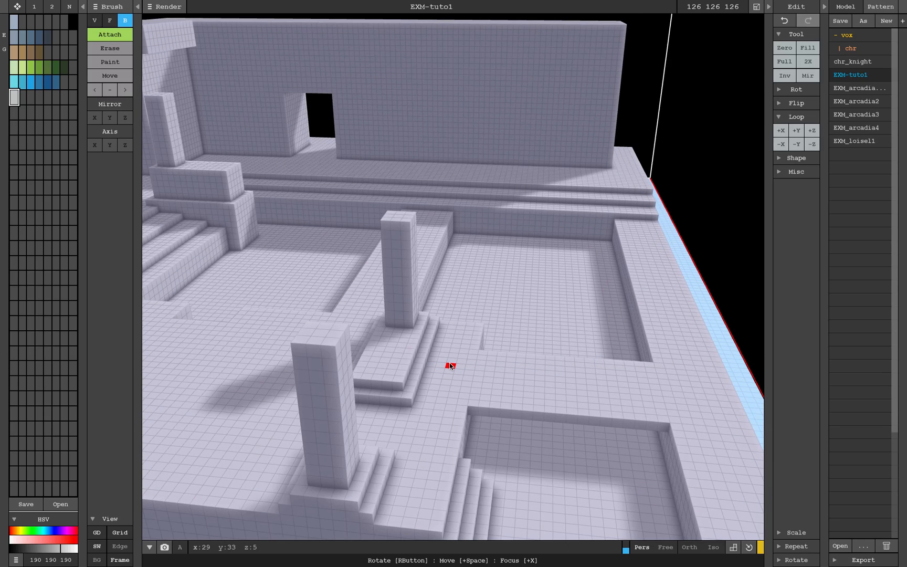
scroll(451, 366, down, 5)
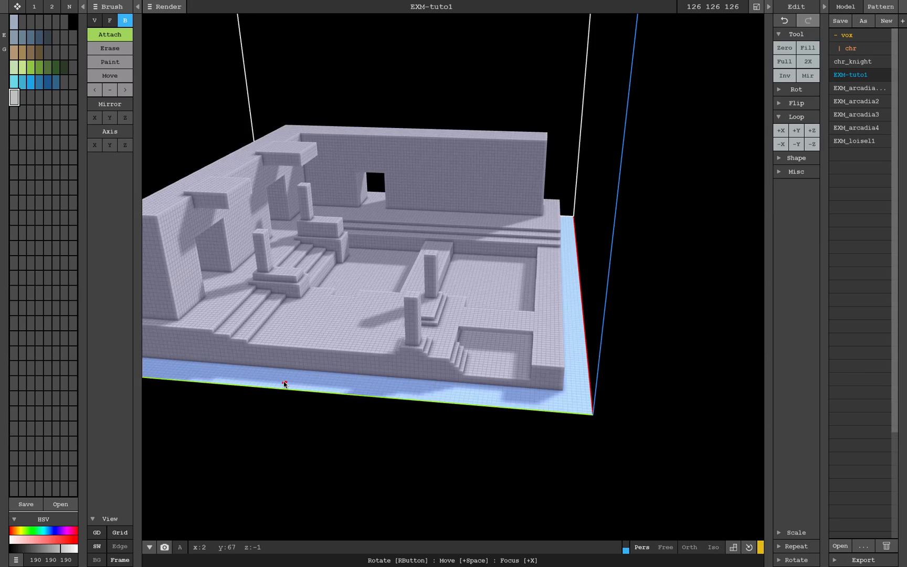
right_drag(283, 378, 348, 298)
scroll(347, 297, up, 5)
drag(341, 422, 383, 461)
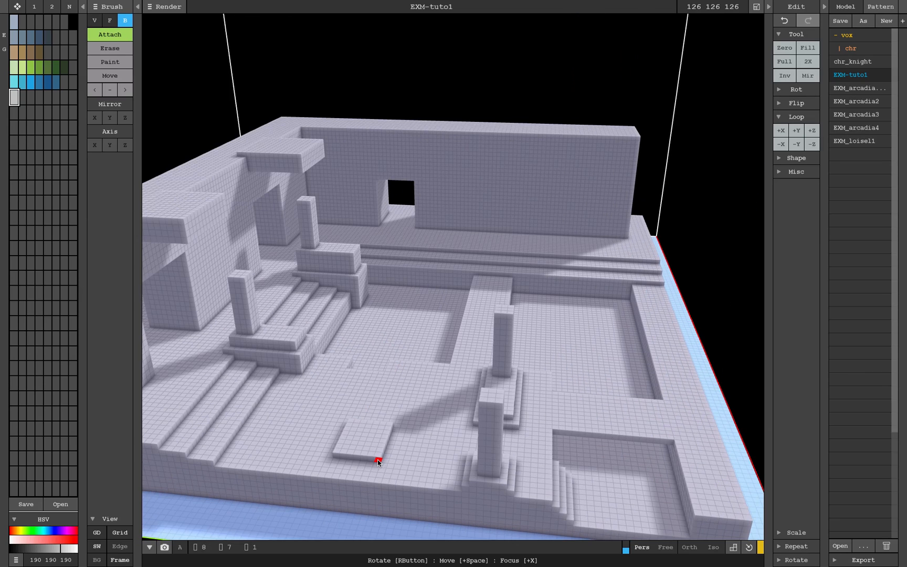
mouse_move(351, 431)
mouse_down()
mouse_move(373, 445)
mouse_move(358, 392)
mouse_up()
key(f)
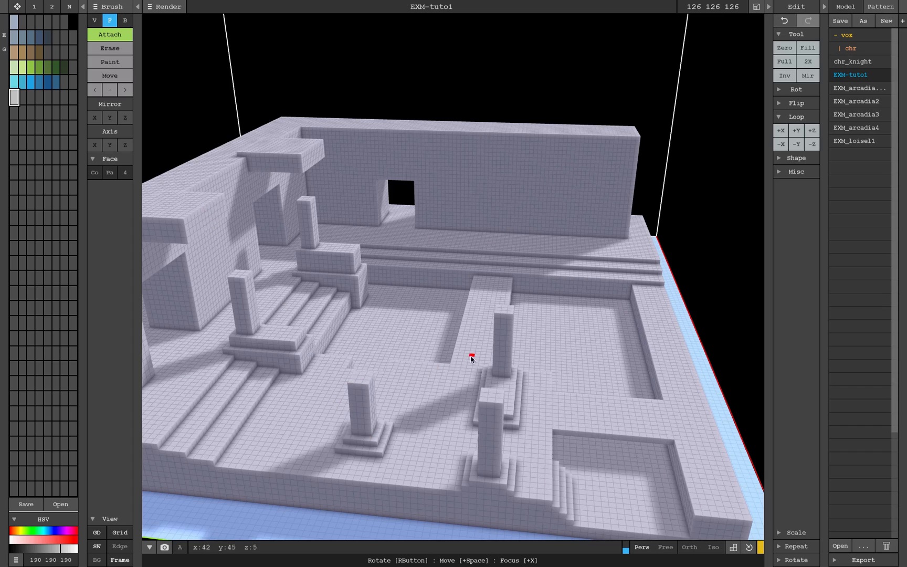
Attach two two-tier pedestals along the edge of the rear steps, giving the second a 7 × 6 × 2 voxel base
mouse_move(472, 358)
right_down()
mouse_move(449, 365)
mouse_move(487, 233)
right_up()
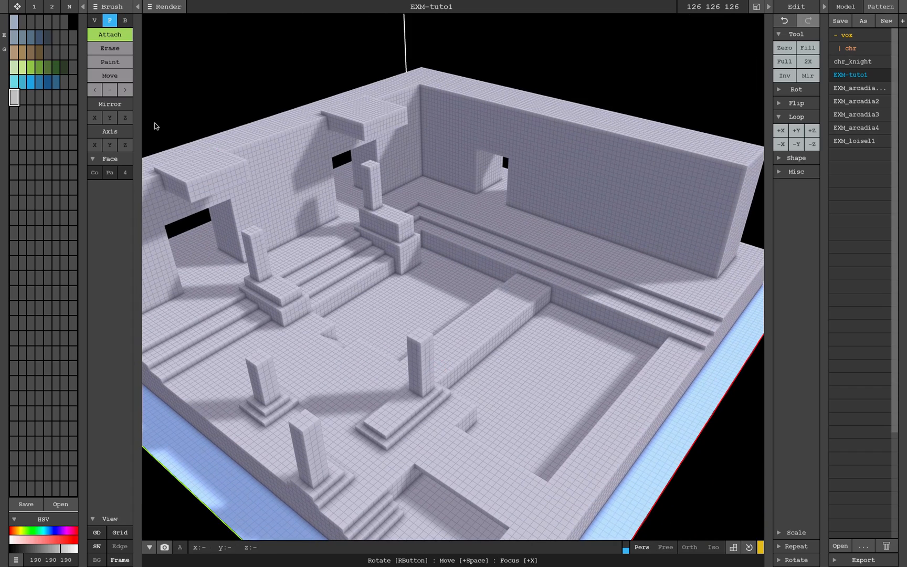
key(b)
drag(492, 223, 496, 243)
scroll(495, 223, up, 5)
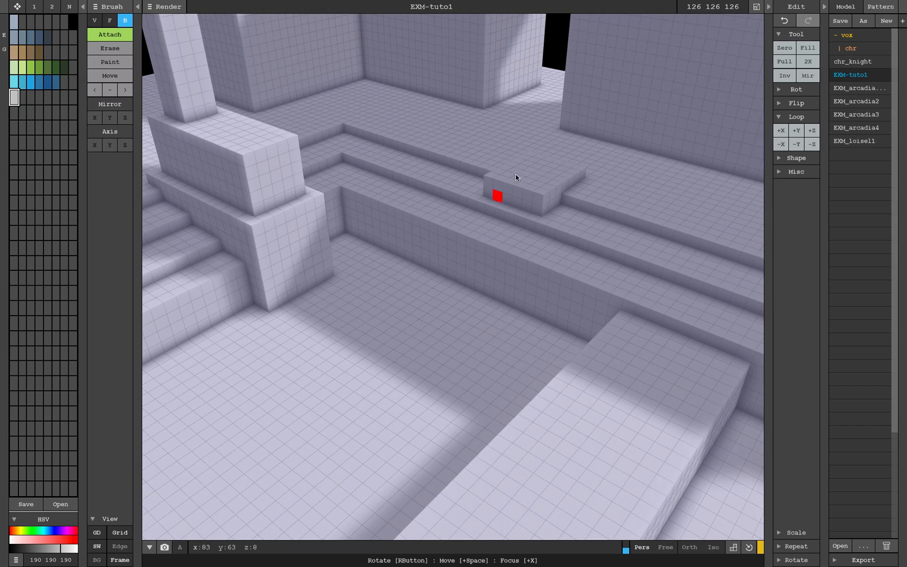
right_drag(542, 187, 188, 223)
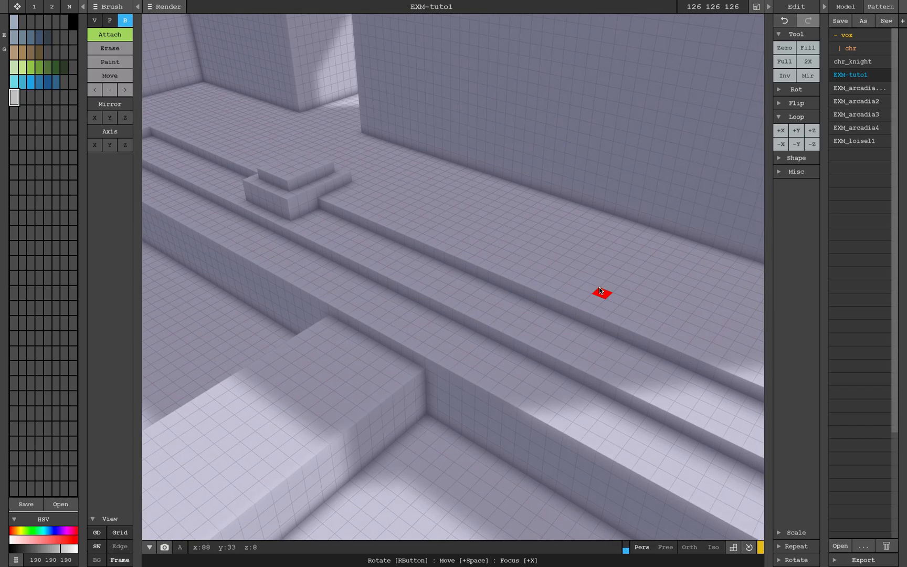
drag(607, 285, 638, 376)
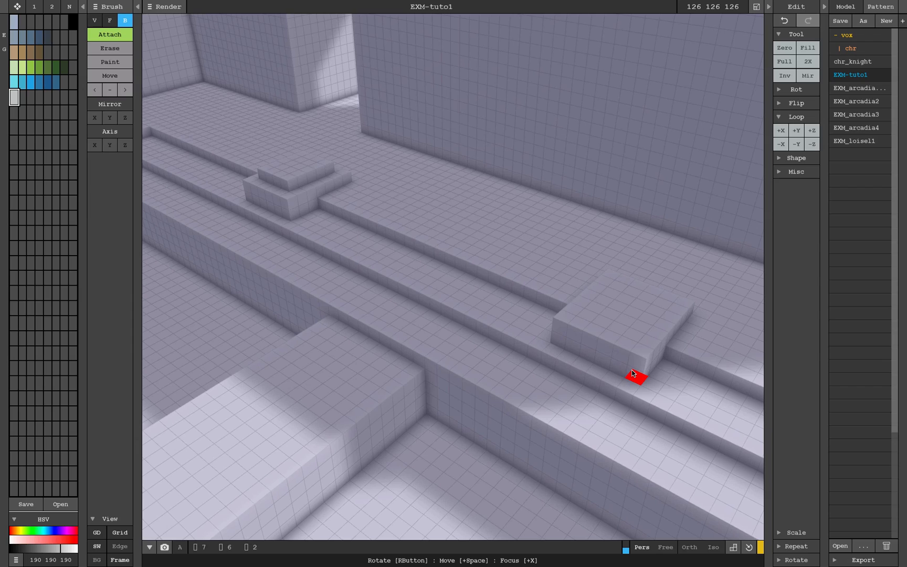
drag(609, 292, 636, 336)
Extrude a slim pillar upward from the top of each of the two rear pedestals
scroll(635, 335, down, 5)
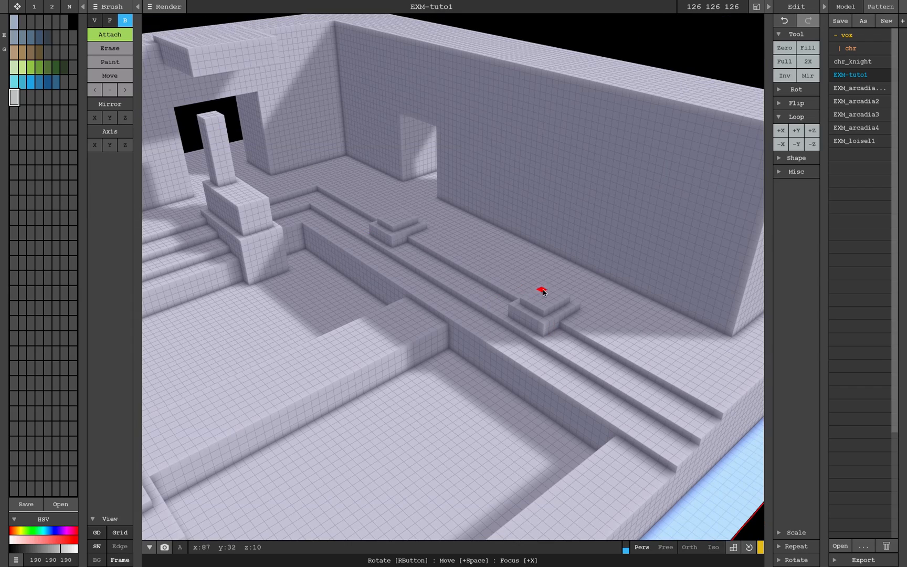
click(543, 292)
key(f)
drag(396, 213, 391, 173)
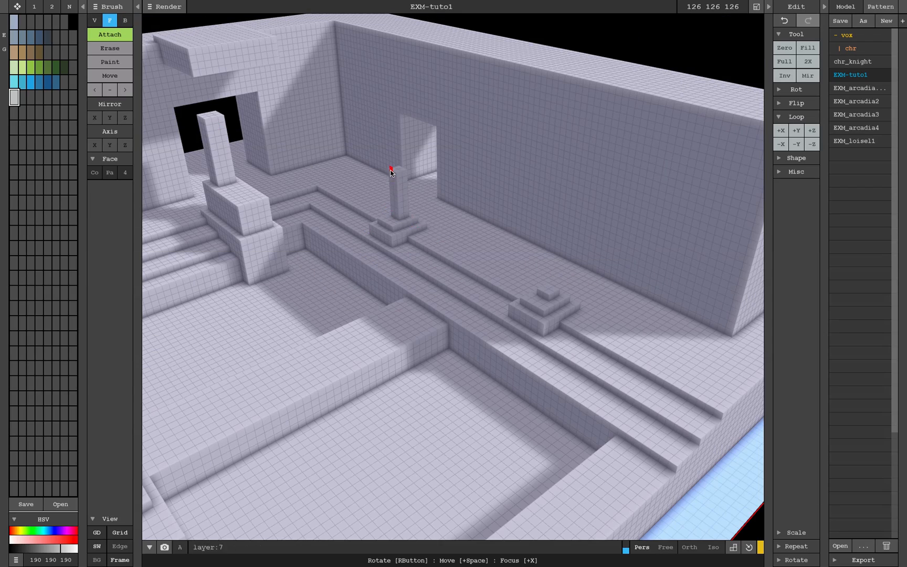
drag(546, 293, 538, 198)
Erase the upper portion of the rear wall from beyond its doorway to its open end, lowering that section
mouse_move(539, 199)
right_down()
mouse_move(479, 287)
mouse_move(426, 270)
mouse_move(481, 284)
right_up()
scroll(482, 283, down, 3)
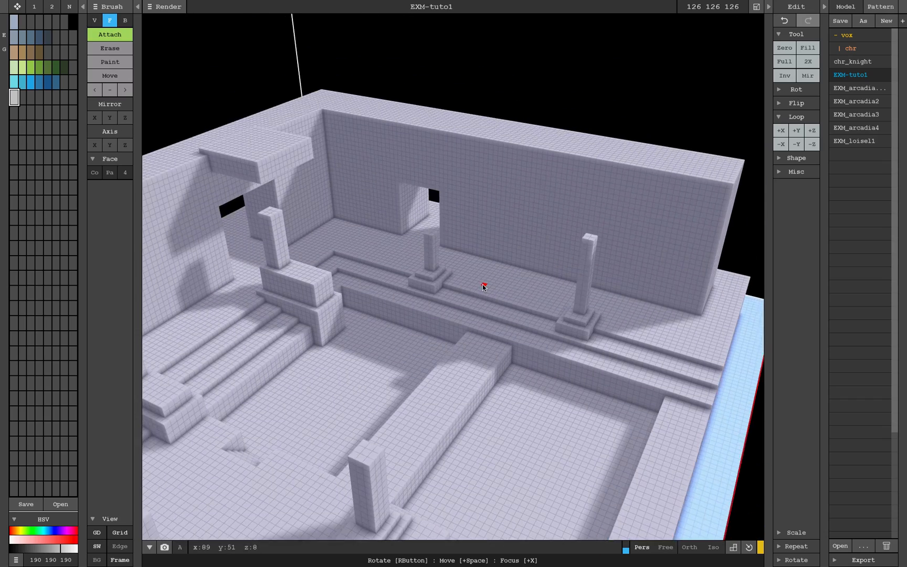
key(b)
key(e)
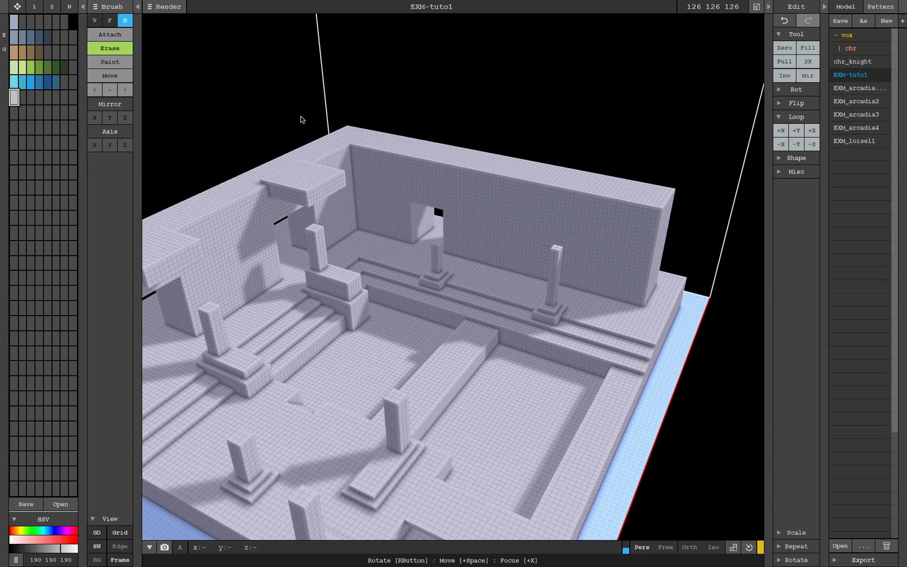
mouse_move(491, 156)
mouse_down()
mouse_move(658, 212)
mouse_move(654, 236)
mouse_up()
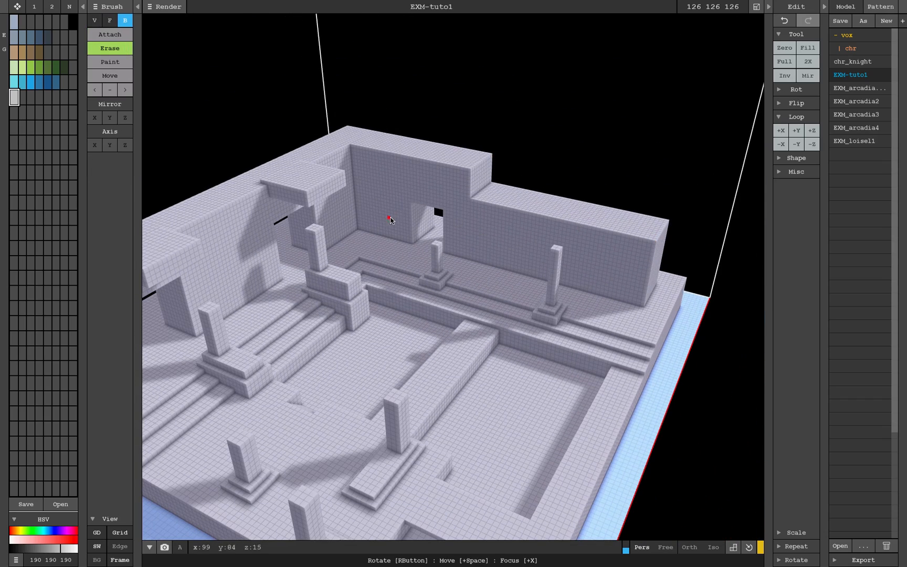
Erase a 99 × 7 × 1 voxel channel along the top of the long side wall, leaving a raised rim on both edges
scroll(491, 207, up, 2)
right_drag(491, 206, 396, 359)
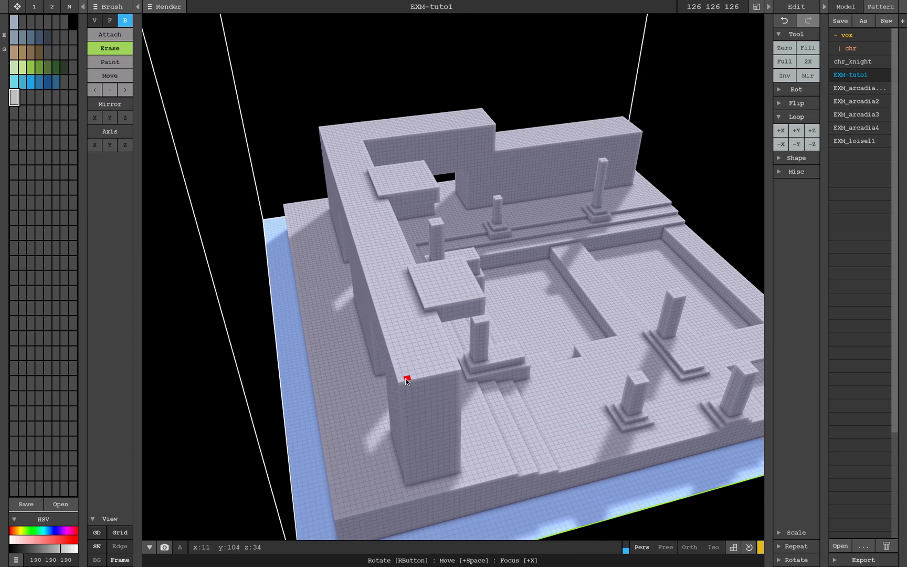
mouse_move(405, 378)
mouse_down()
mouse_move(364, 196)
mouse_move(344, 176)
mouse_move(347, 125)
mouse_up()
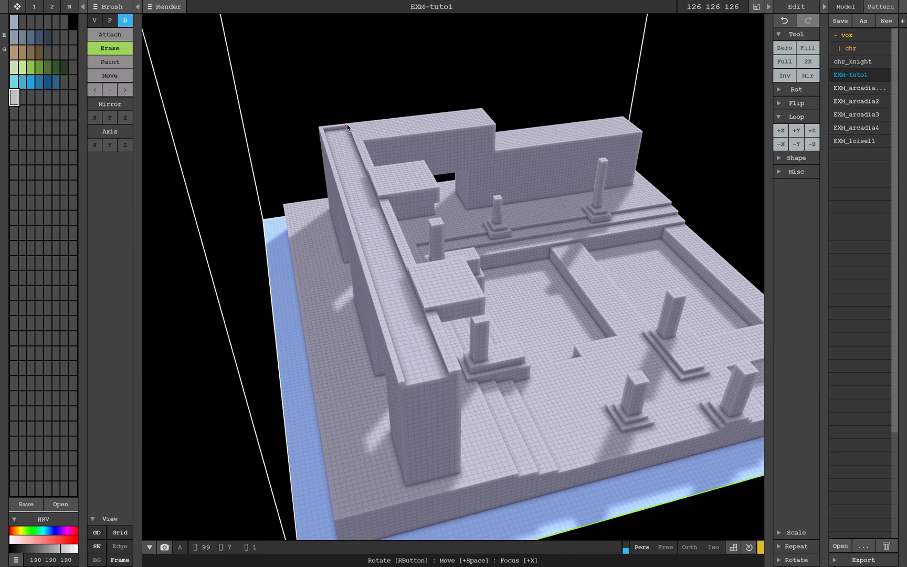
Erase matching rimmed channels along the tops of the rear wall's tall section and its lowered section
right_drag(492, 128, 420, 173)
mouse_move(435, 173)
mouse_down()
mouse_move(446, 253)
mouse_move(486, 304)
mouse_move(488, 294)
mouse_up()
mouse_move(481, 314)
right_down()
mouse_move(475, 330)
mouse_move(510, 319)
mouse_move(376, 279)
mouse_move(338, 246)
right_up()
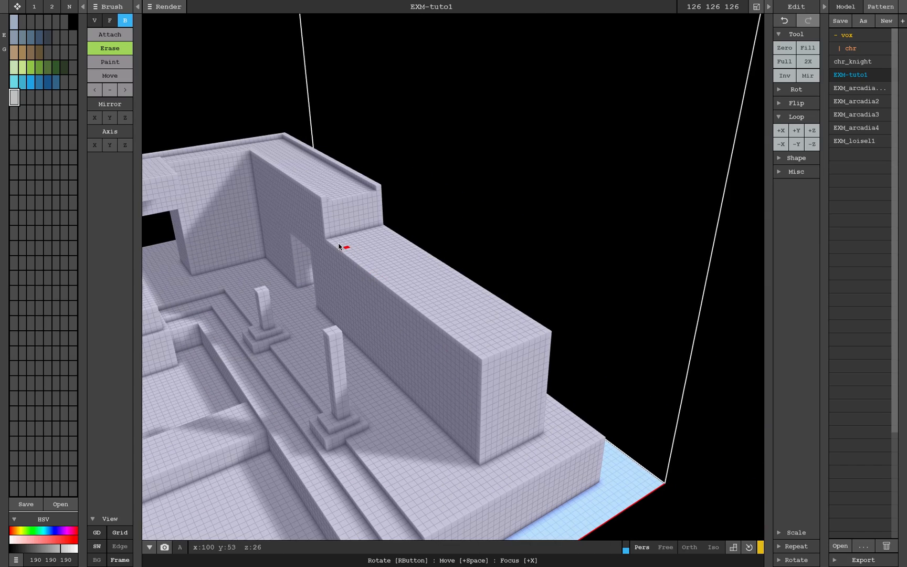
mouse_move(333, 239)
mouse_down()
mouse_move(525, 341)
mouse_move(542, 336)
mouse_up()
mouse_move(484, 336)
right_down()
mouse_move(506, 318)
mouse_move(462, 298)
mouse_move(520, 298)
mouse_move(507, 288)
mouse_move(472, 294)
mouse_move(449, 314)
mouse_move(541, 269)
mouse_move(575, 285)
mouse_move(260, 296)
mouse_move(329, 262)
mouse_move(287, 244)
mouse_move(233, 257)
mouse_move(328, 385)
right_up()
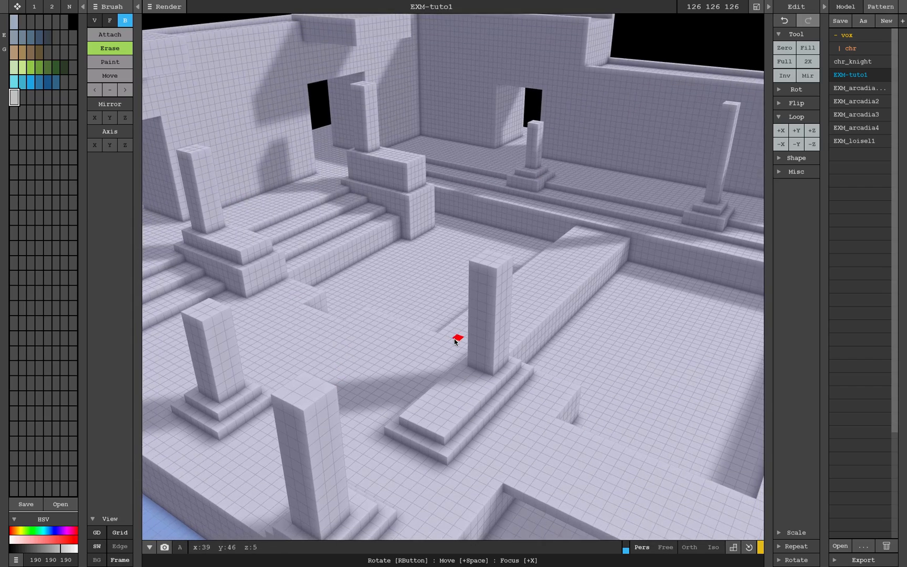
scroll(455, 343, down, 3)
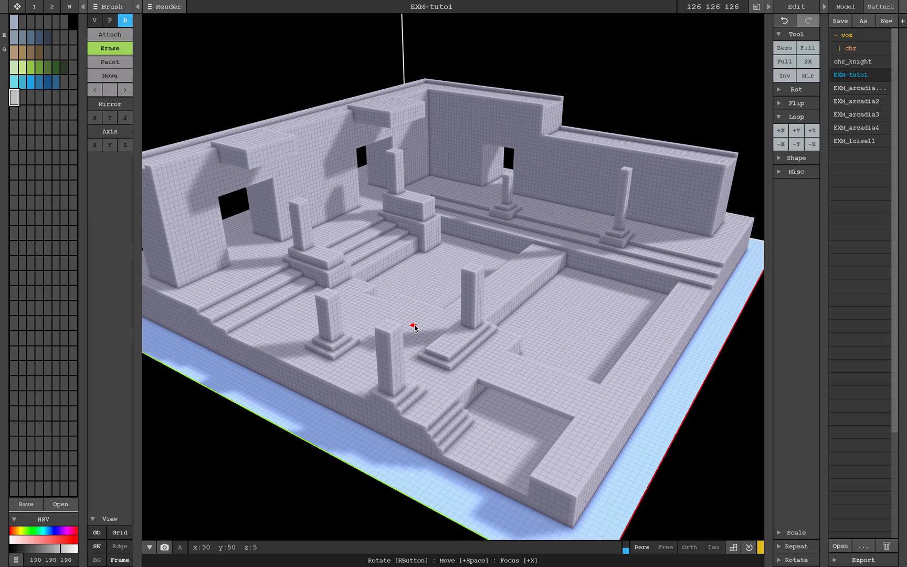
mouse_move(342, 298)
right_down()
mouse_move(340, 275)
mouse_move(405, 279)
mouse_move(334, 274)
mouse_move(336, 284)
right_up()
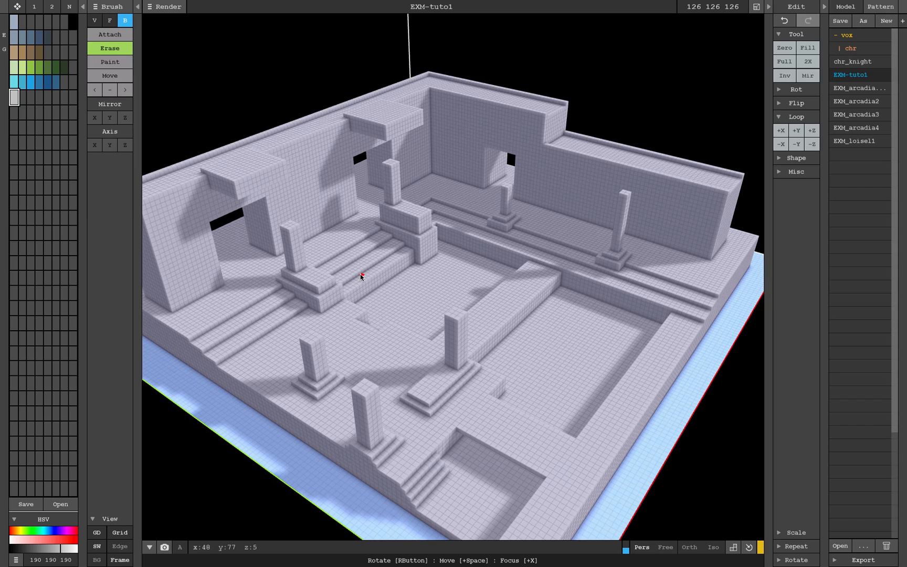
key(ctrl+z)
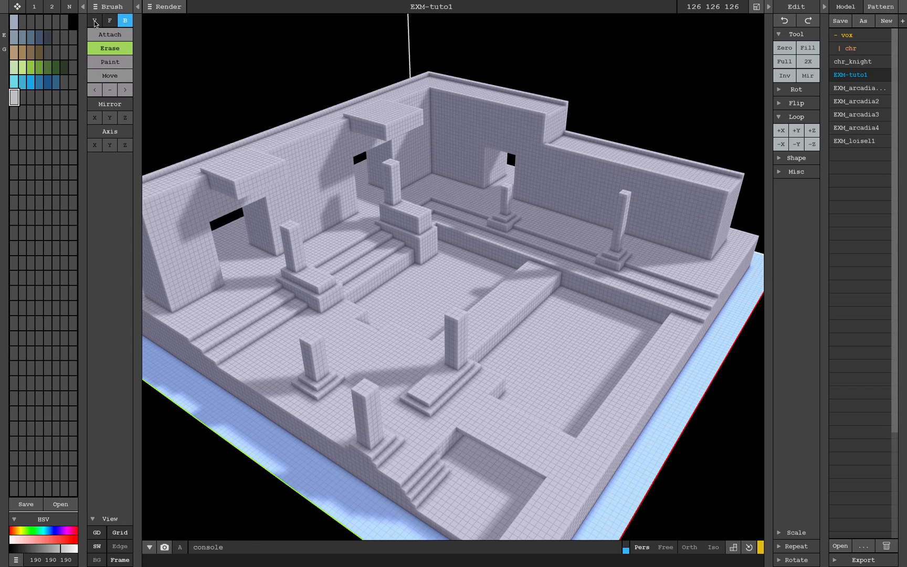
Mix a saturated red of 195 38 38 in an empty palette slot below the light grey swatch
click(110, 20)
click(45, 344)
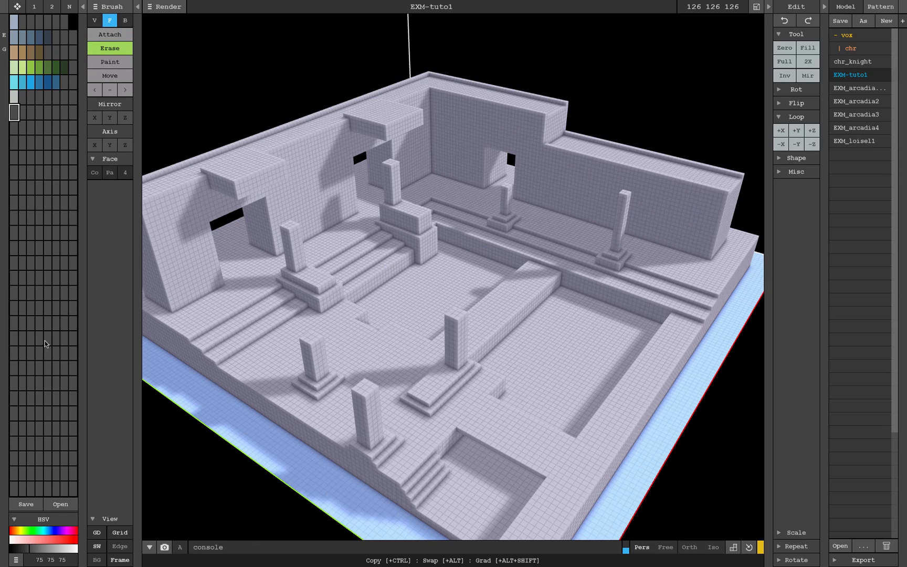
click(10, 530)
drag(21, 540, 62, 548)
click(11, 530)
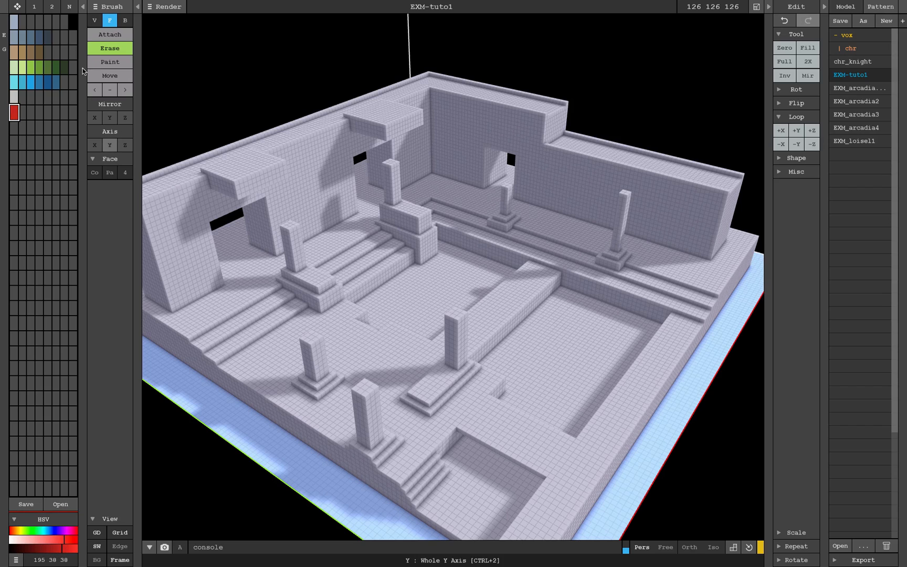
Paint the floors of the three sunken pools with the red in face mode
click(125, 21)
click(122, 62)
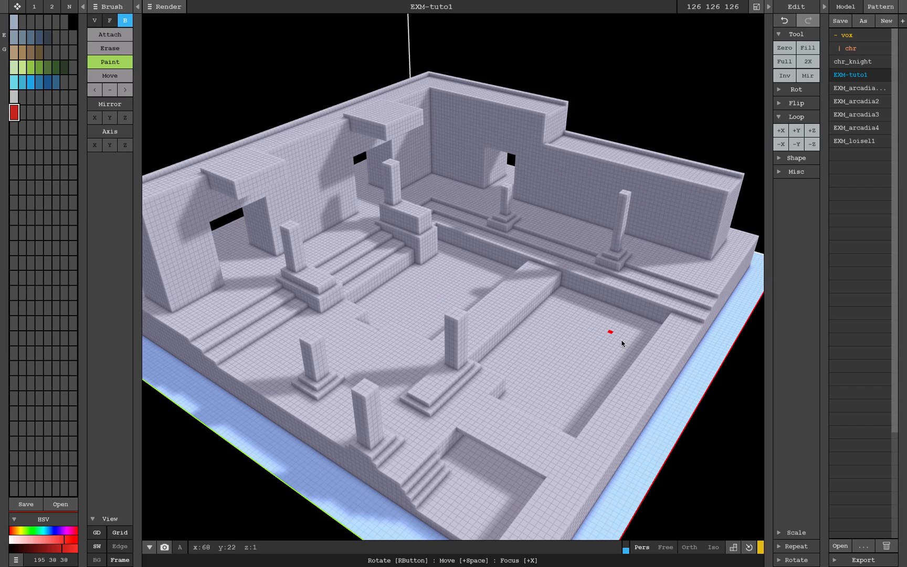
key(f)
click(447, 279)
click(547, 340)
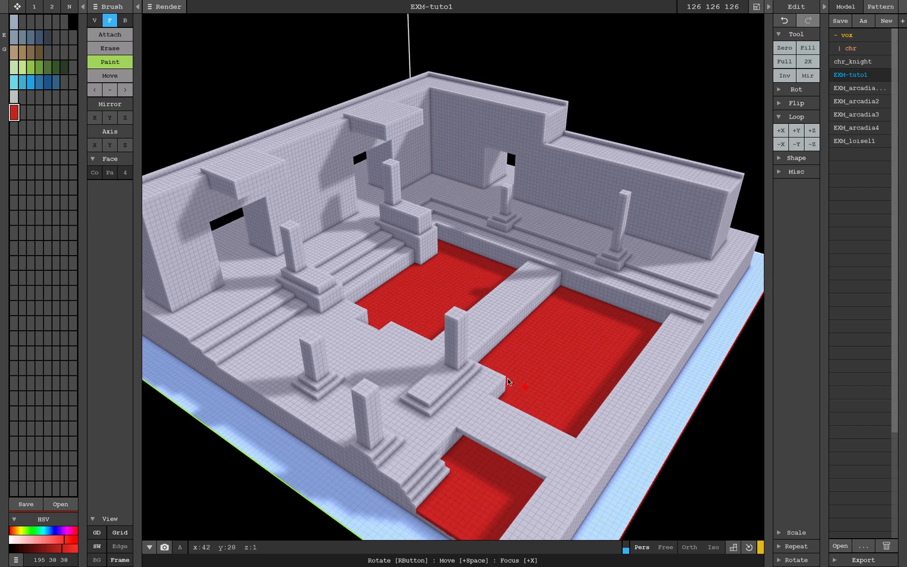
mouse_move(509, 381)
right_down()
mouse_move(443, 363)
mouse_move(493, 366)
mouse_move(488, 359)
right_up()
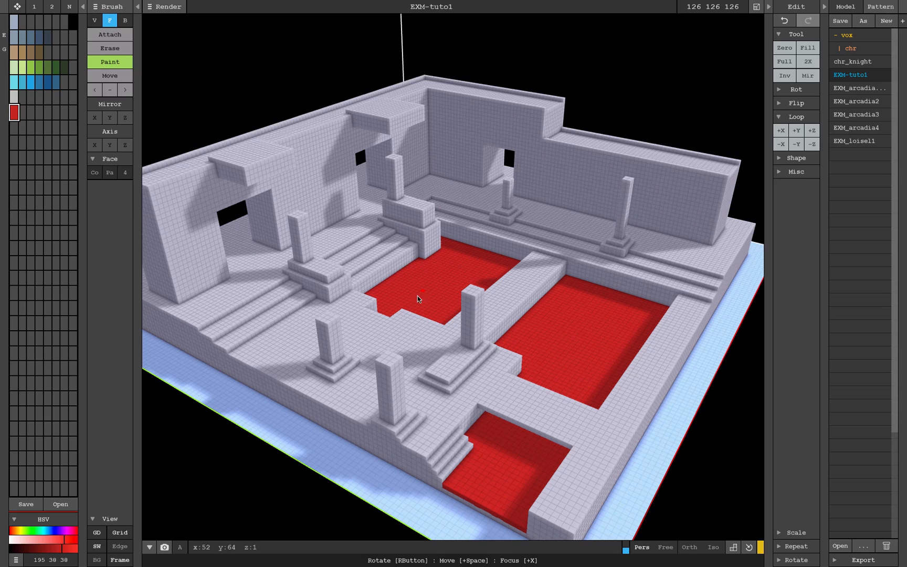
Replace the colour of all the stone voxels with the first blue-grey palette swatch and adjust it to 167 172 179
click(14, 38)
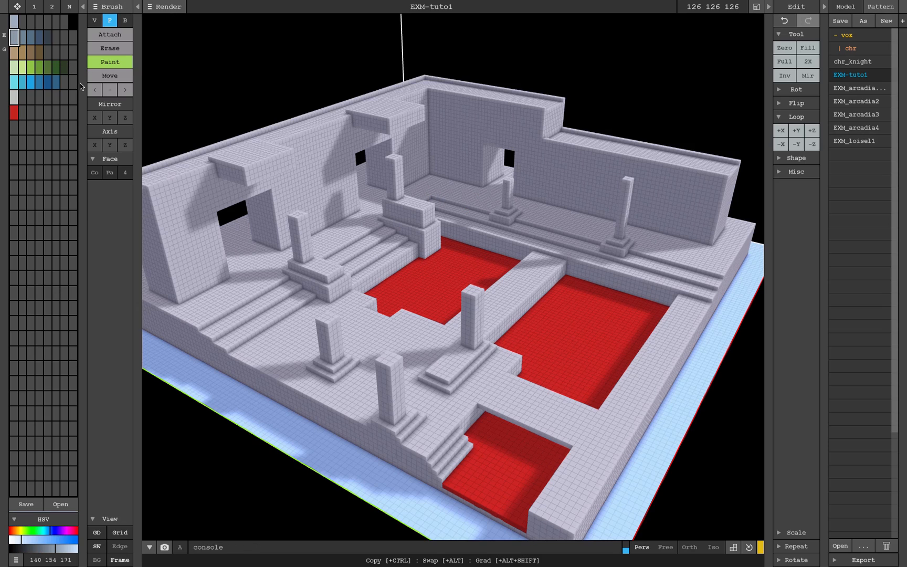
click(124, 90)
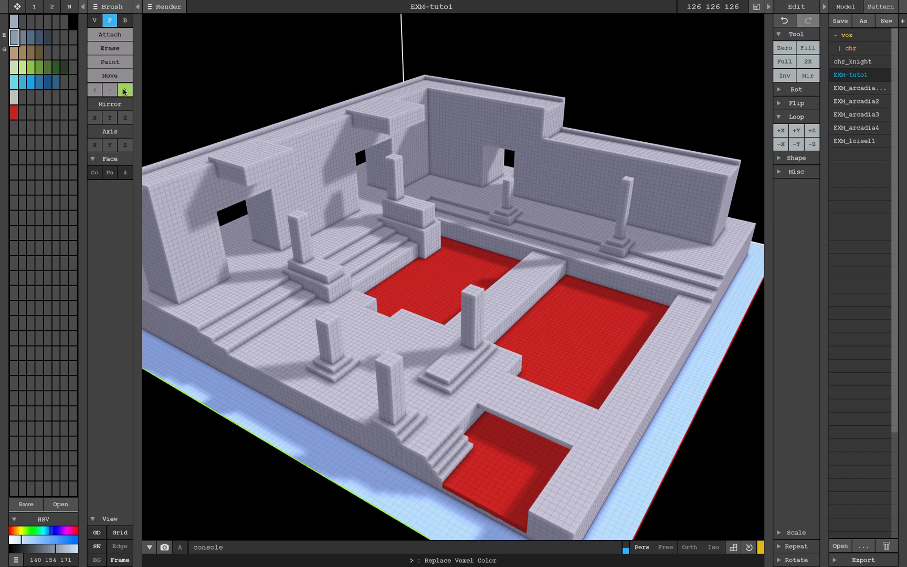
click(307, 162)
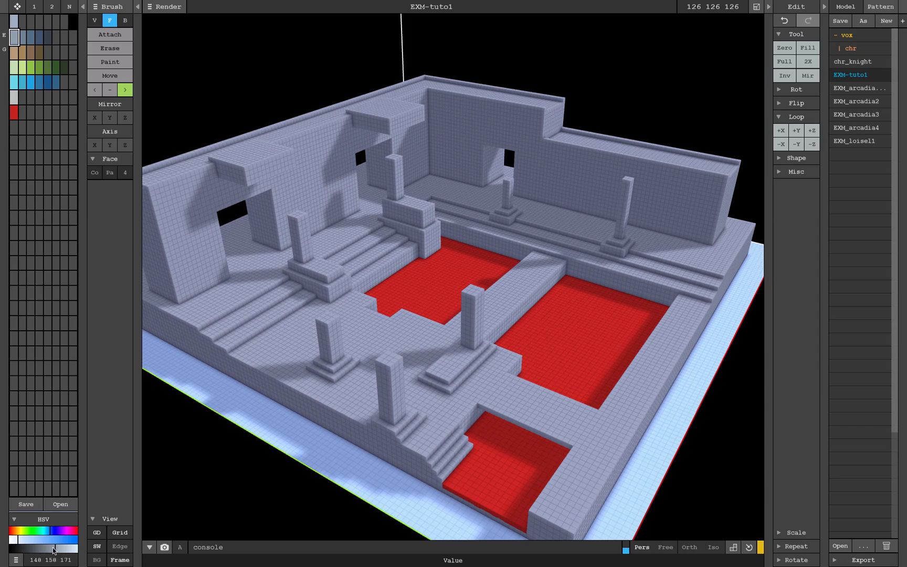
drag(32, 548, 61, 551)
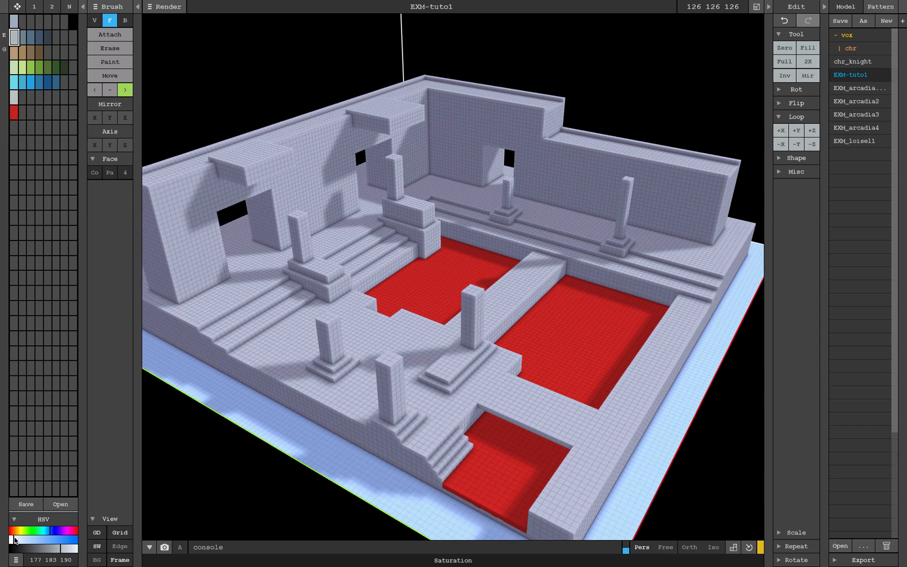
click(56, 549)
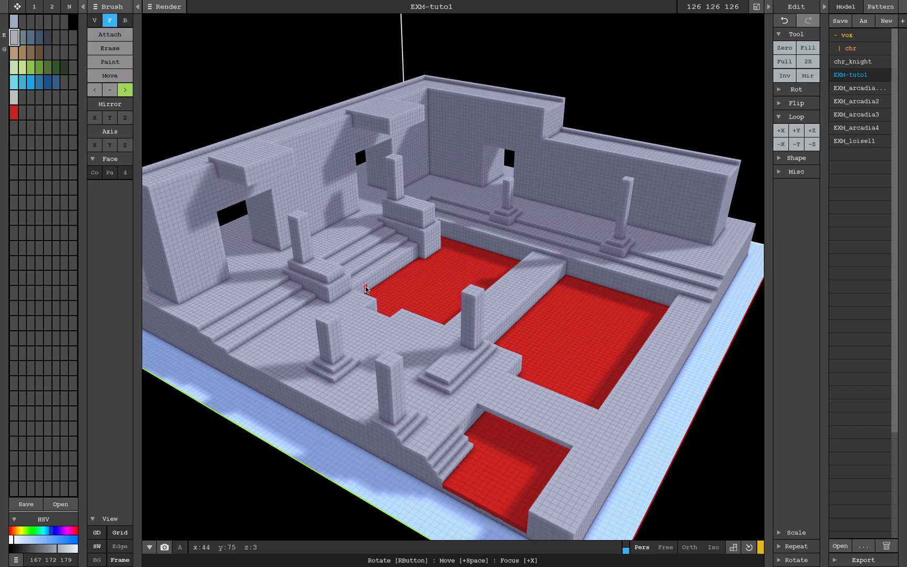
Mute the red of the pool floors by adjusting its saturation and lowering its brightness
click(14, 112)
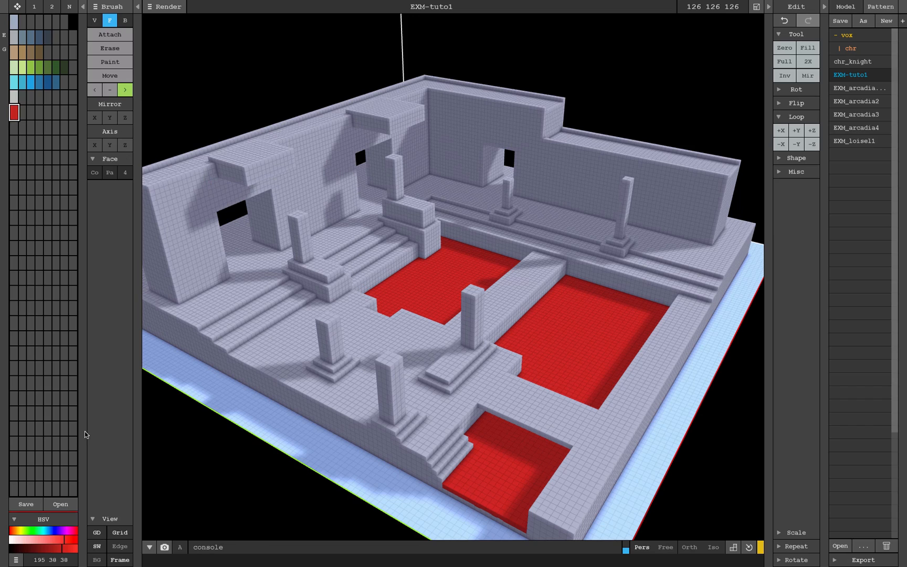
click(48, 540)
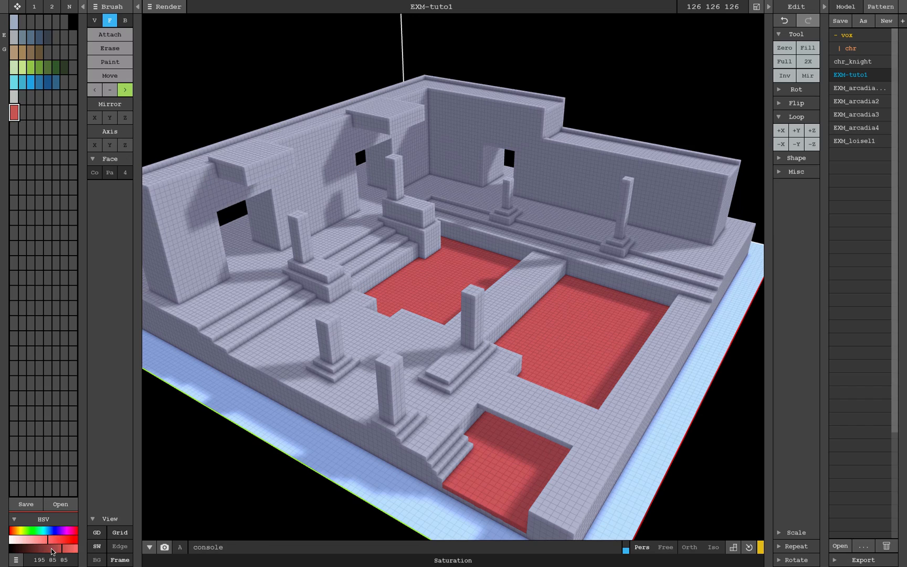
click(52, 550)
click(52, 539)
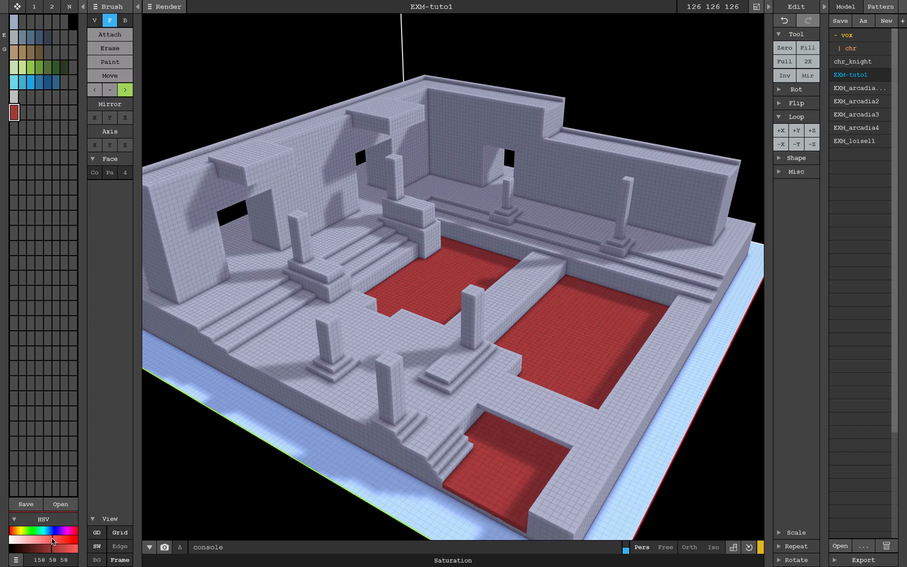
click(57, 540)
Set the brush to single-voxel painting and mix an orange-brown of 157 76 51 in the slot beside the red
click(94, 20)
click(110, 61)
click(22, 113)
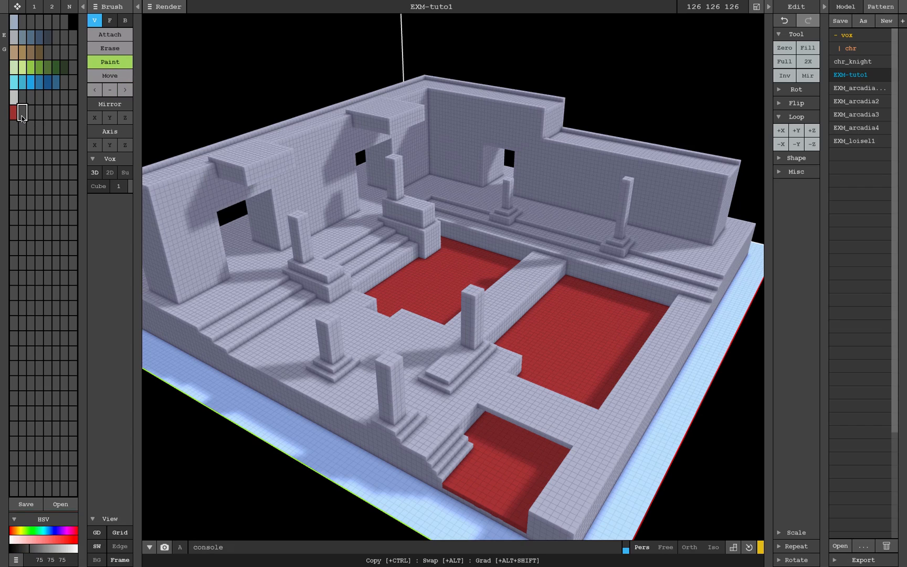
click(12, 531)
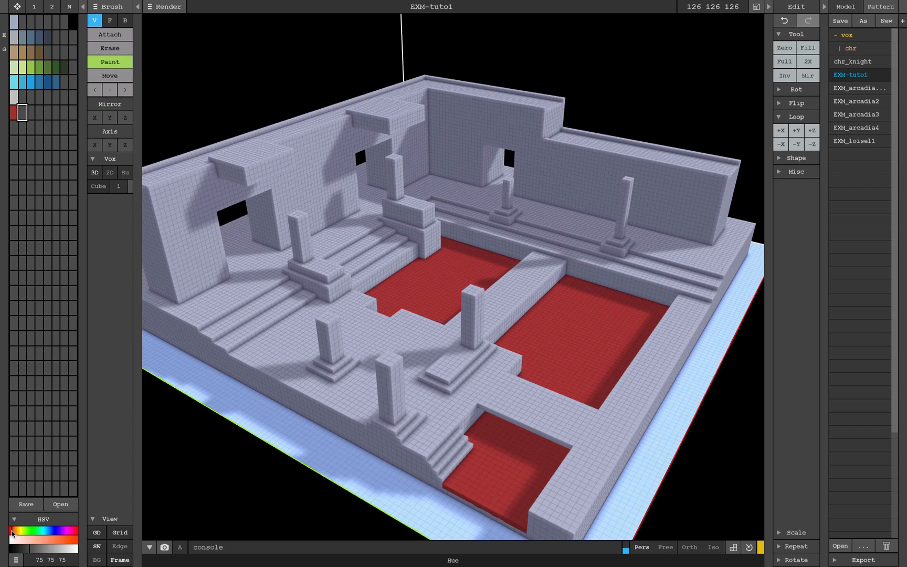
click(67, 539)
click(53, 548)
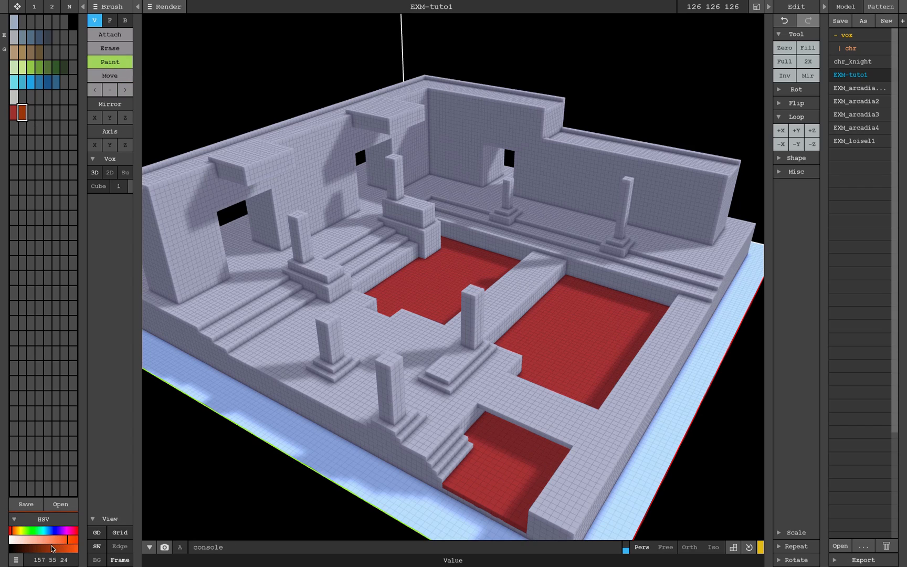
drag(53, 540, 56, 541)
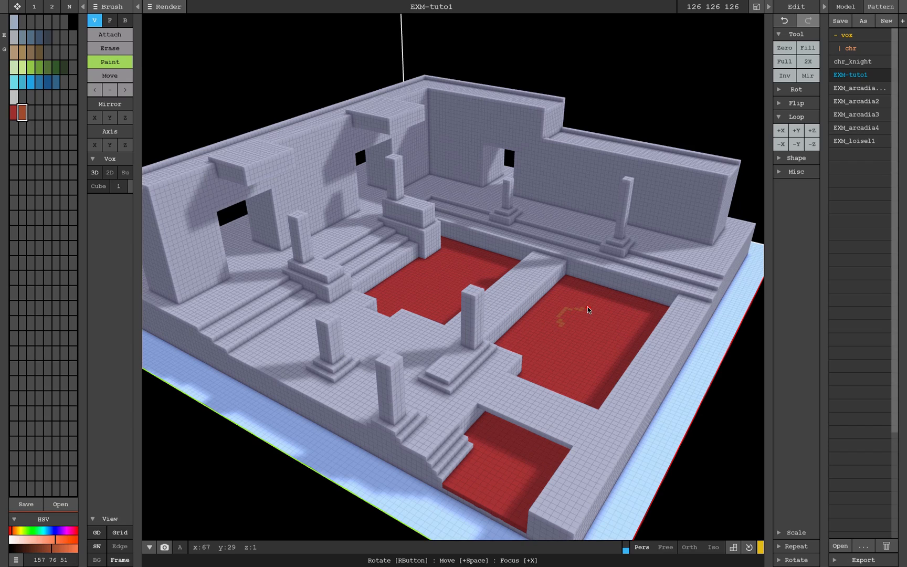
Undo the trial stroke and paint irregular orange-brown patch outlines freehand on the floors of the two larger pools
key(ctrl+z)
mouse_move(575, 285)
mouse_down()
mouse_move(563, 293)
mouse_move(558, 314)
mouse_move(568, 340)
mouse_move(588, 309)
mouse_move(577, 288)
mouse_up()
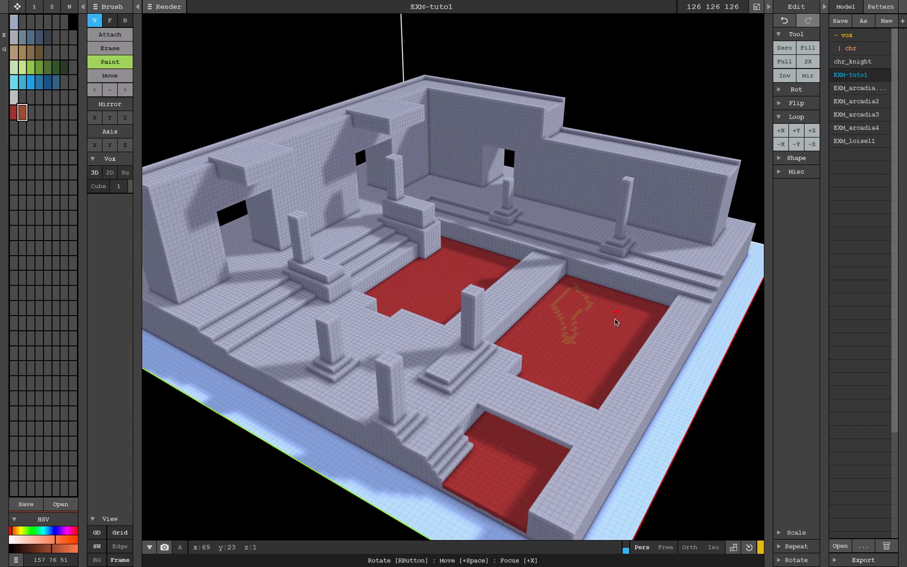
mouse_move(615, 318)
mouse_down()
mouse_move(620, 307)
mouse_move(634, 315)
mouse_move(611, 341)
mouse_move(608, 323)
mouse_up()
mouse_move(572, 367)
mouse_down()
mouse_move(597, 362)
mouse_move(564, 379)
mouse_move(572, 364)
mouse_up()
right_drag(444, 288, 458, 291)
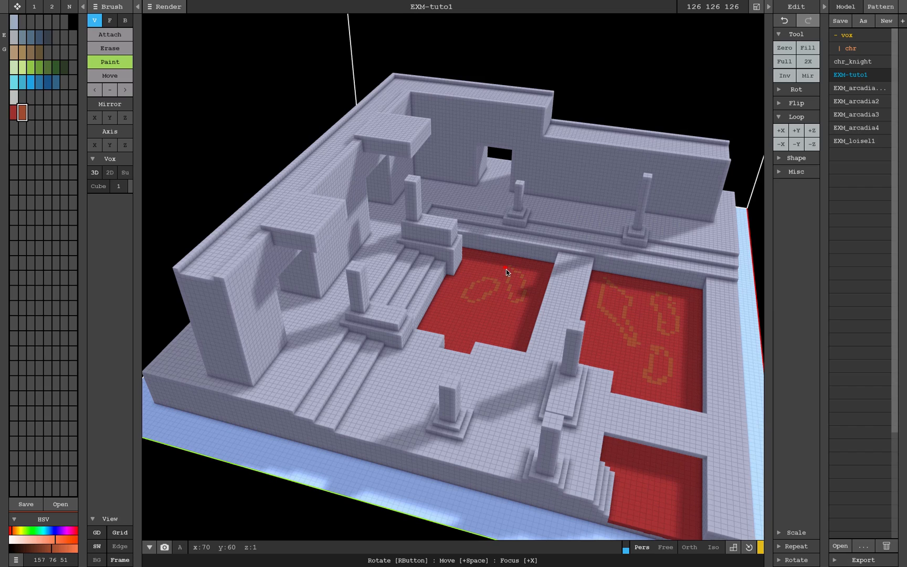
drag(489, 332, 493, 310)
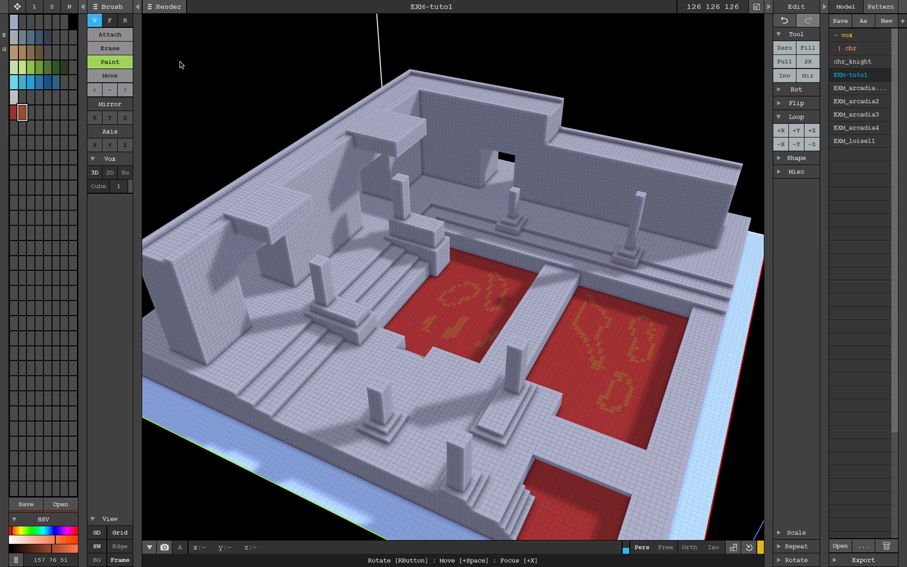
Fill the interiors of the outlined patches on both pool floors with the orange-brown in face mode
click(110, 20)
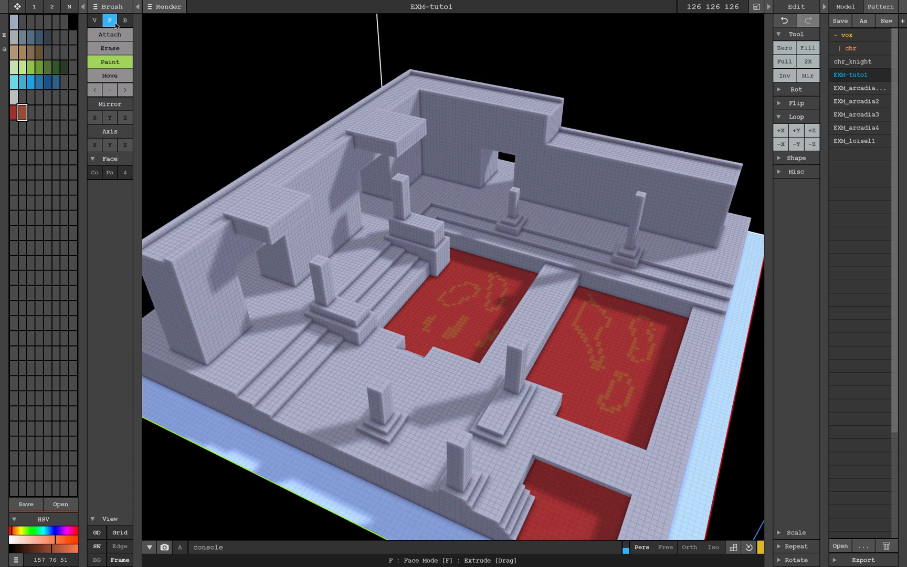
click(587, 319)
click(651, 335)
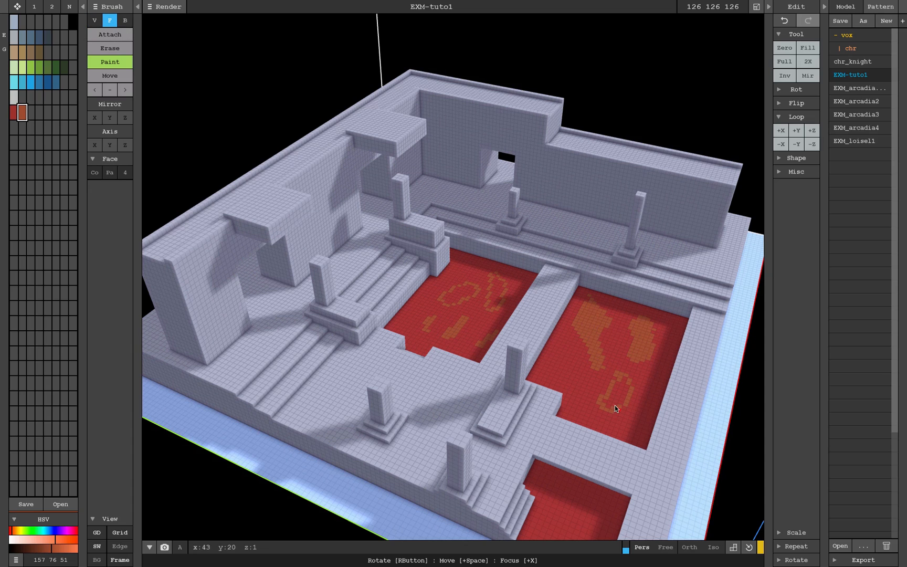
click(613, 405)
click(461, 295)
click(496, 284)
Paint irregular orange-brown voxel patches along the edges of the large outer pool's floor
right_drag(585, 360, 584, 315)
scroll(585, 315, up, 3)
click(94, 20)
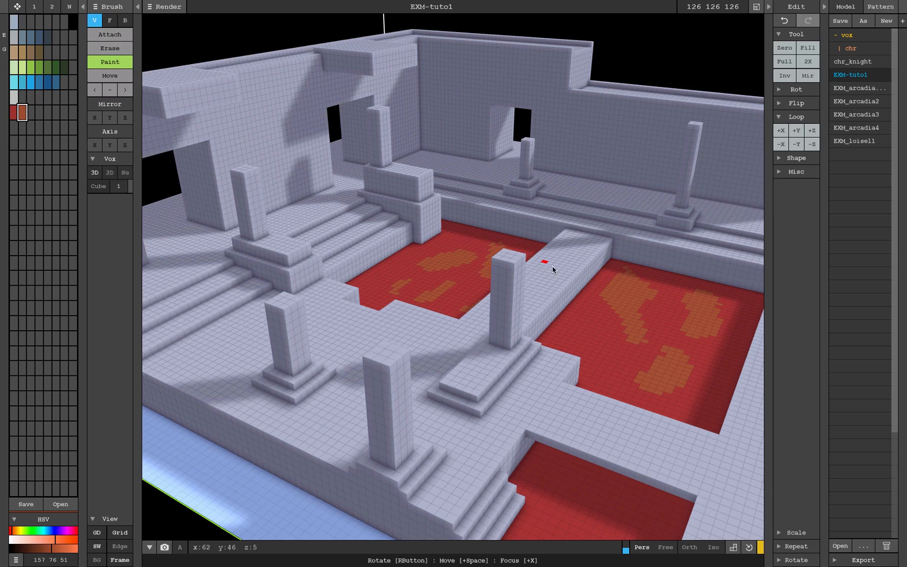
mouse_move(583, 278)
right_down()
mouse_move(488, 276)
mouse_move(369, 320)
mouse_move(420, 303)
right_up()
scroll(482, 290, down, 3)
scroll(419, 302, up, 3)
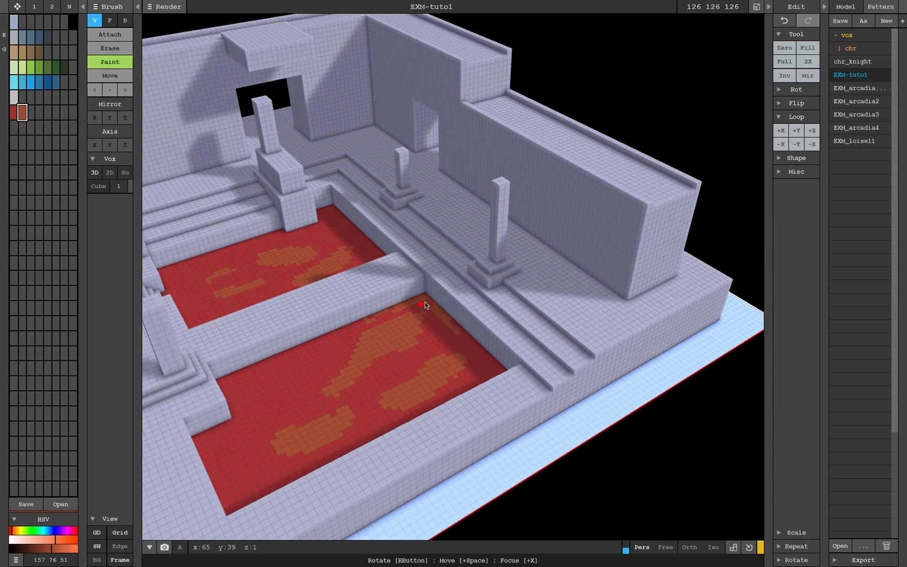
right_drag(467, 336, 240, 300)
scroll(240, 300, up, 2)
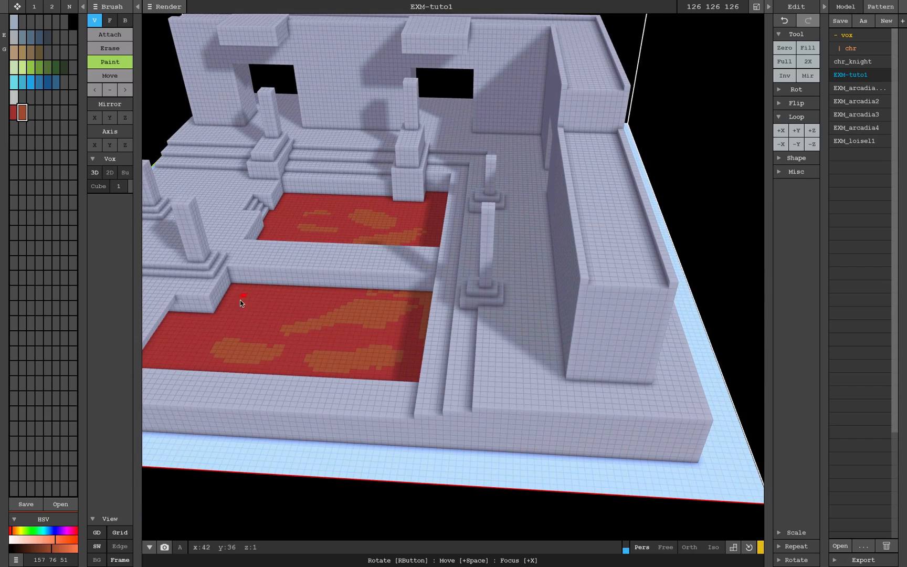
drag(256, 287, 244, 291)
Paint irregular orange-brown voxel patches along the edges and into the corner of the pool floor beside the long steps
right_drag(179, 324, 506, 230)
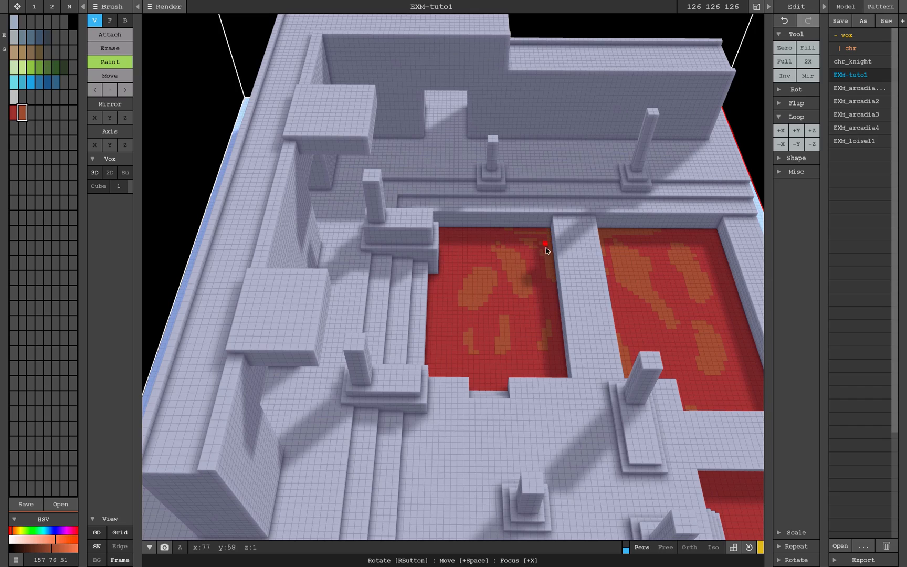
right_drag(505, 231, 412, 248)
scroll(413, 245, up, 3)
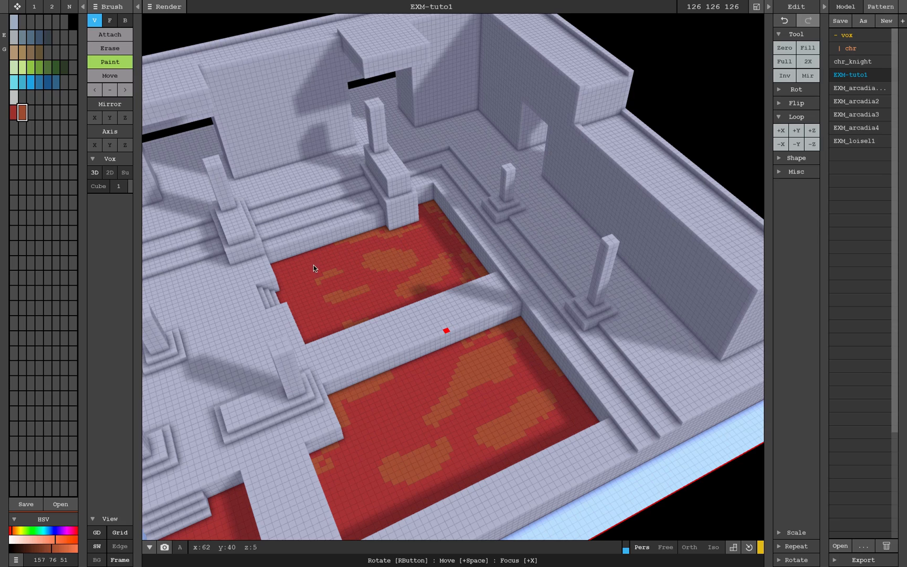
right_drag(313, 264, 722, 225)
scroll(326, 235, up, 5)
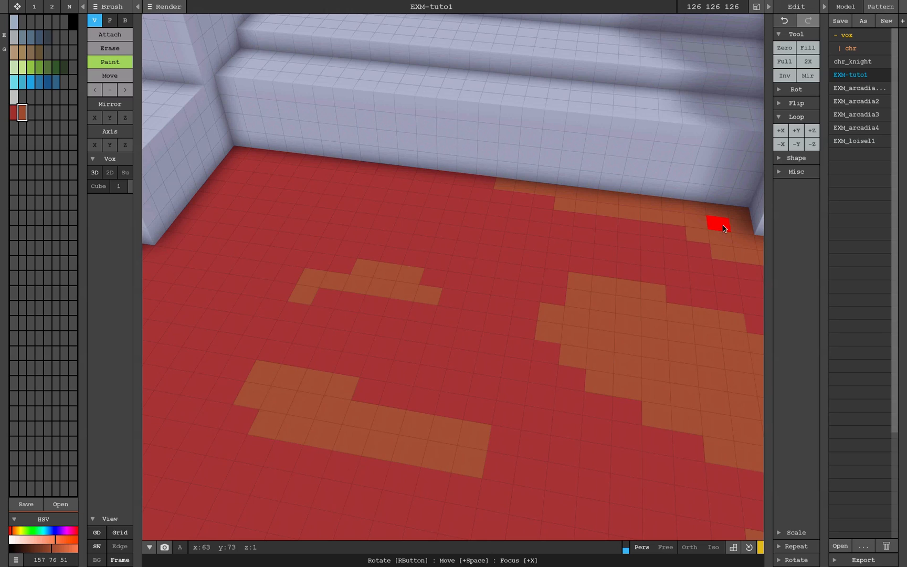
mouse_move(200, 220)
mouse_down()
mouse_move(228, 159)
mouse_move(382, 171)
mouse_move(253, 181)
mouse_up()
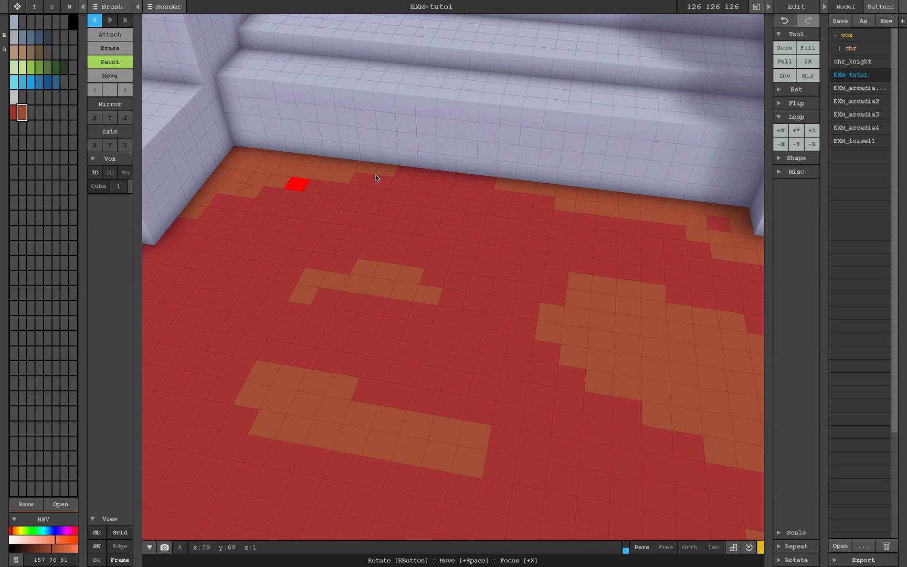
drag(376, 175, 441, 182)
scroll(323, 215, down, 3)
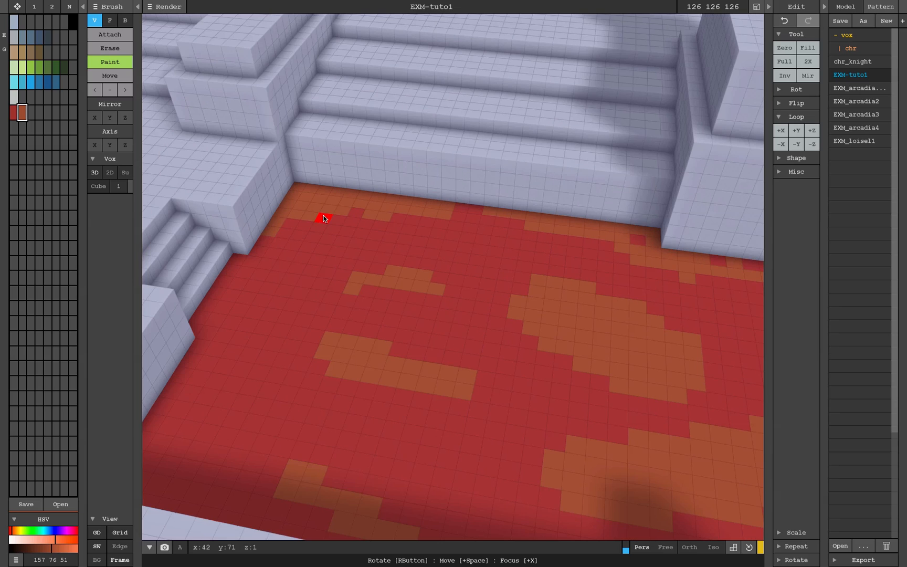
drag(239, 260, 261, 252)
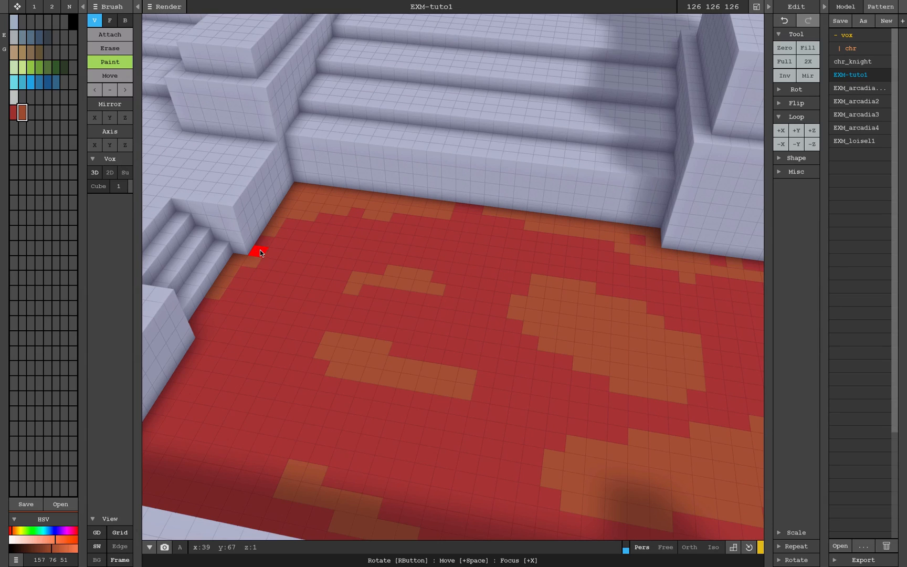
scroll(181, 389, down, 3)
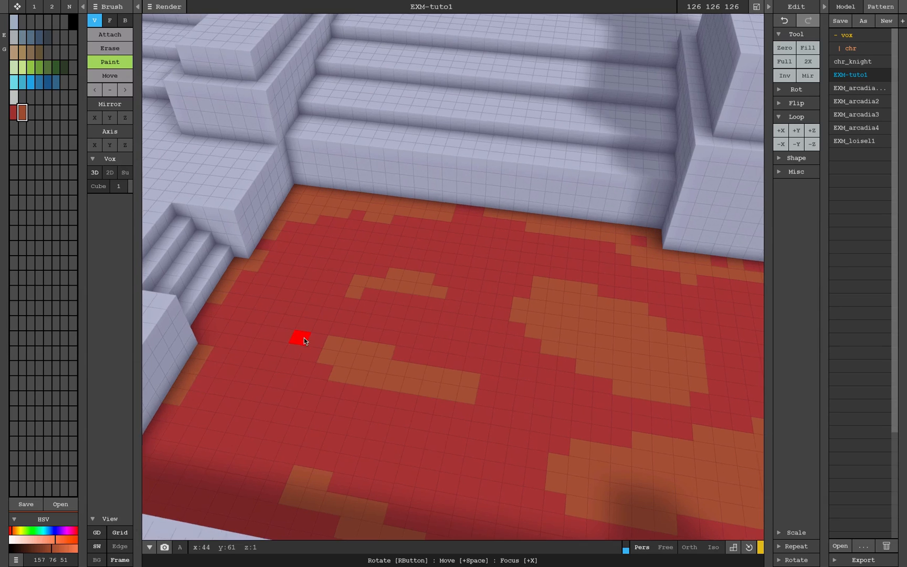
Paint small orange-brown voxel patches along the wall edge opposite the long steps on the inner pool's floor
right_drag(304, 337, 402, 348)
scroll(408, 349, up, 5)
scroll(566, 236, down, 3)
scroll(322, 310, down, 5)
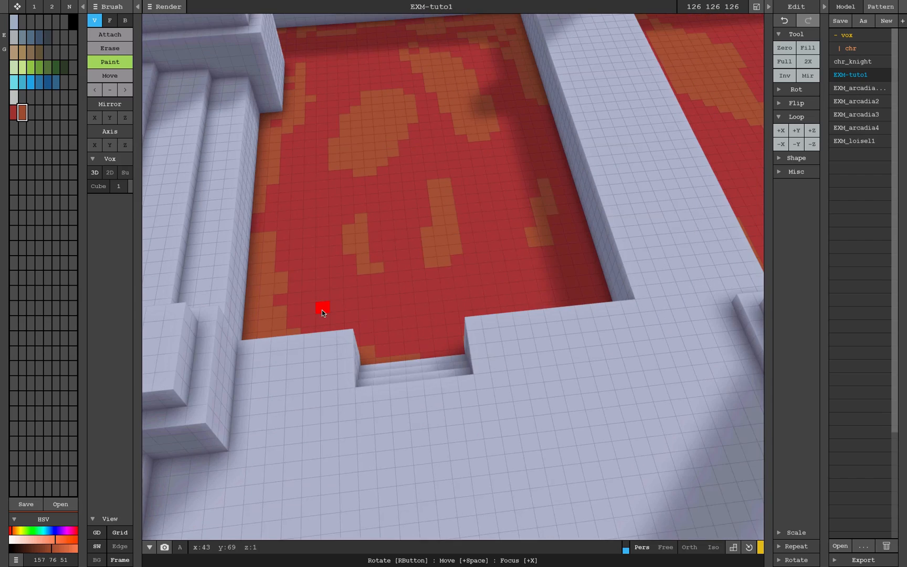
right_drag(493, 240, 528, 155)
scroll(613, 236, up, 3)
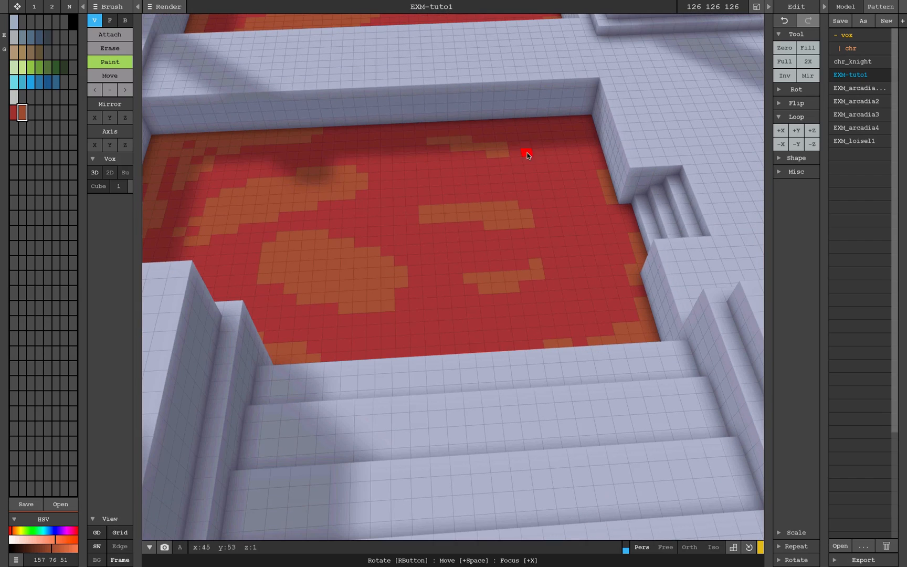
drag(528, 127, 589, 123)
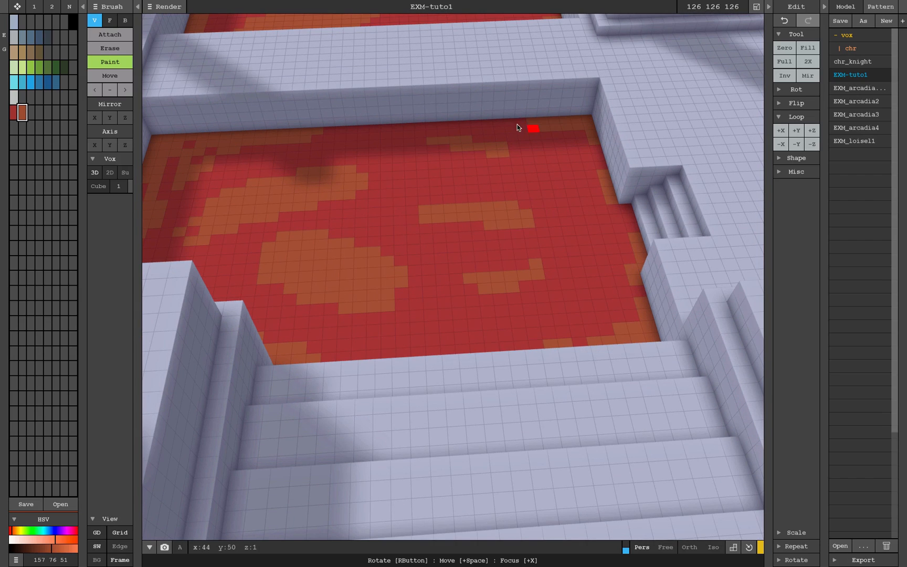
drag(381, 135, 405, 135)
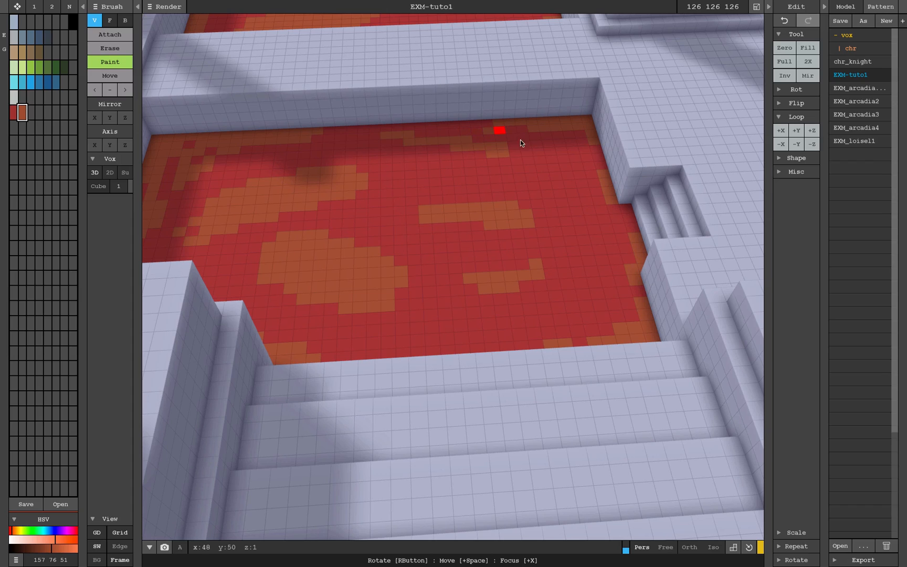
Paint small broken orange-brown strokes around the larger patches in the middle of the inner pool's floor
drag(551, 224, 414, 236)
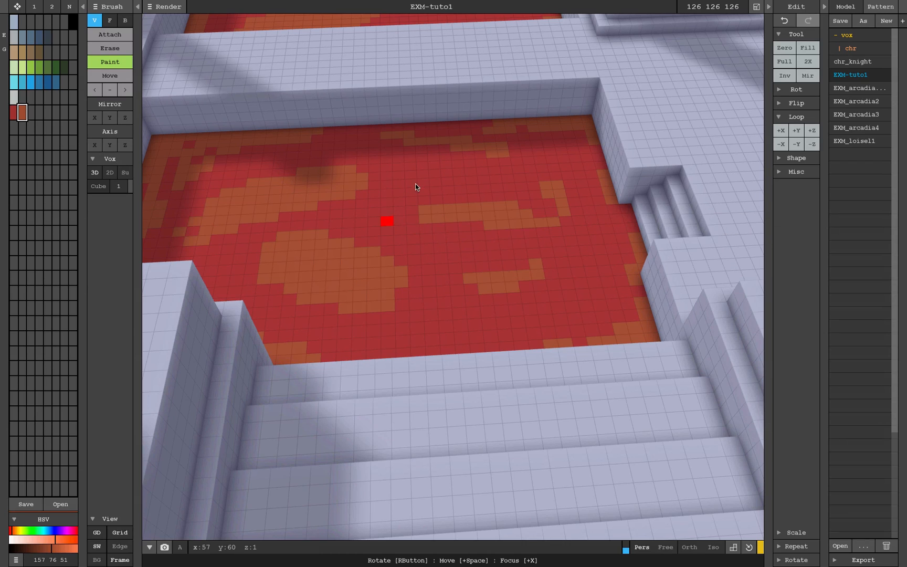
drag(581, 263, 514, 321)
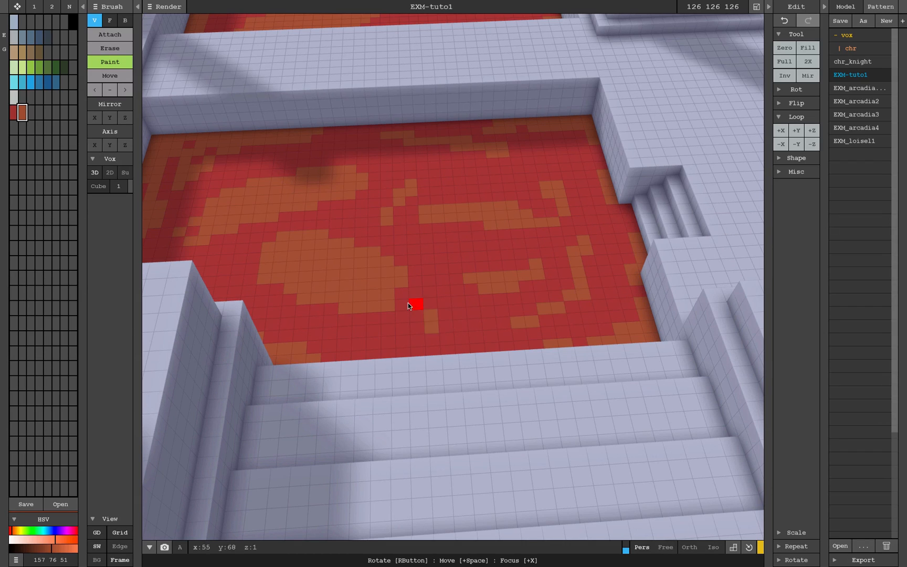
drag(340, 331, 393, 330)
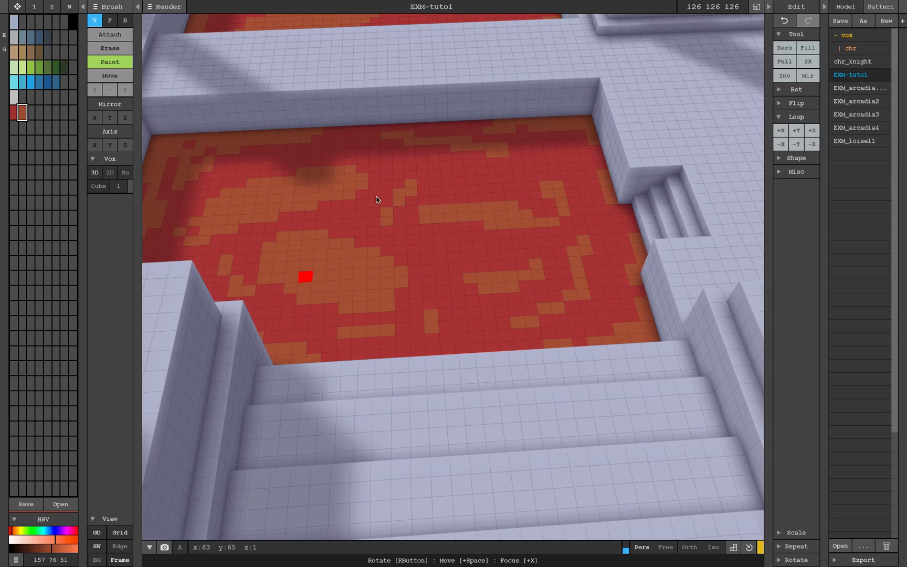
Scatter small orange-brown strokes and single voxels around the large patches on the outer pool's floor
right_drag(377, 201, 387, 169)
right_drag(465, 145, 458, 236)
drag(469, 213, 511, 200)
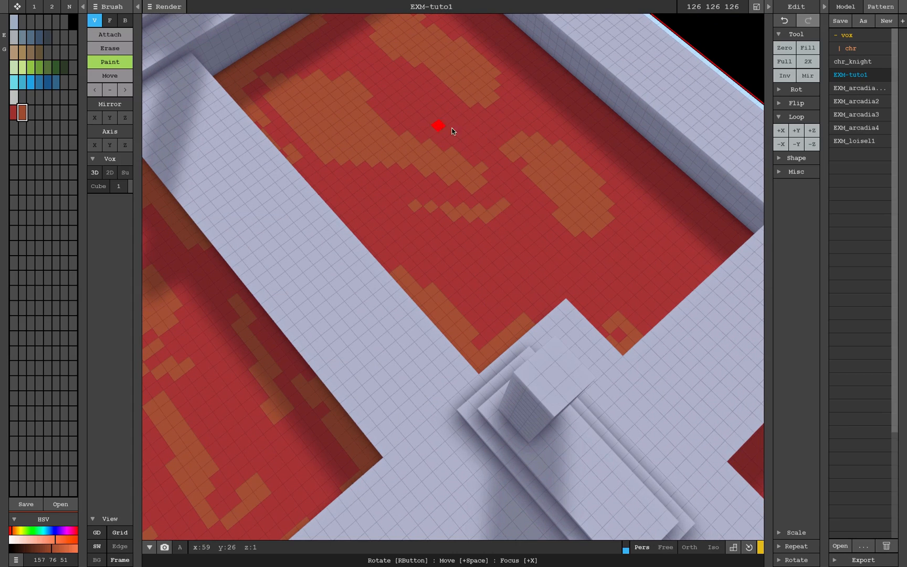
mouse_move(452, 131)
mouse_down()
mouse_move(546, 117)
mouse_move(626, 182)
mouse_move(637, 238)
mouse_move(479, 228)
mouse_up()
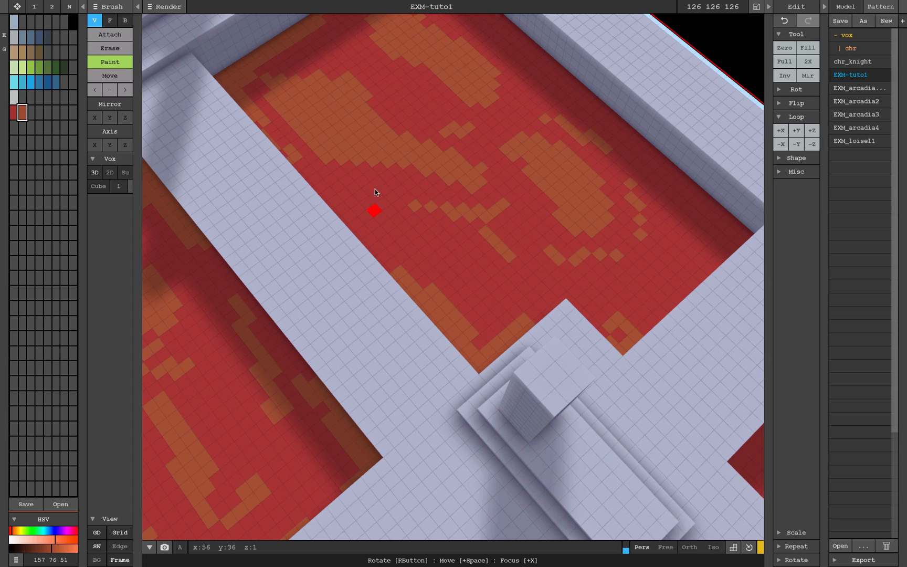
mouse_move(465, 254)
right_down()
mouse_move(425, 185)
mouse_move(399, 172)
right_up()
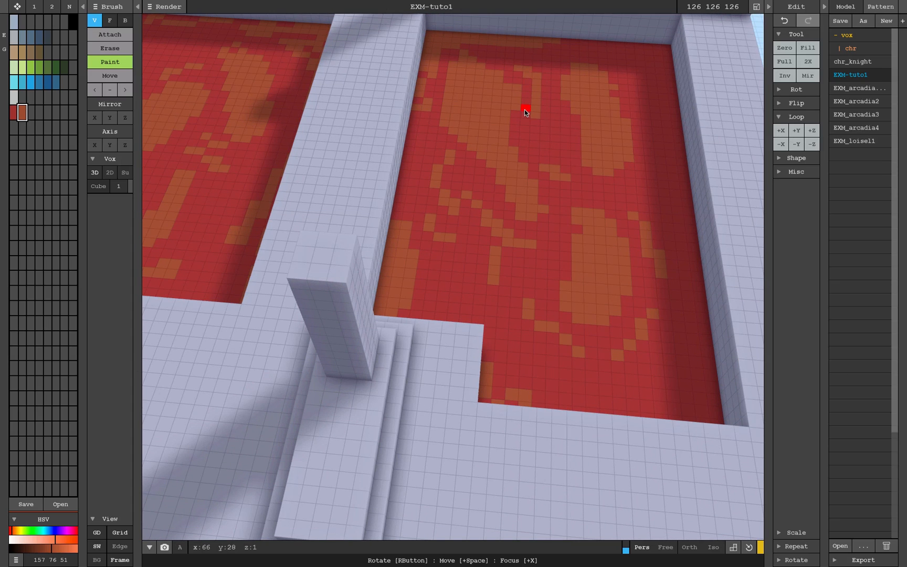
key(ctrl+z)
key(ctrl+shift+z)
Paint irregular orange-brown patches along both side edges and in the middle of the small pool's floor
right_drag(576, 150, 565, 243)
scroll(563, 245, up, 3)
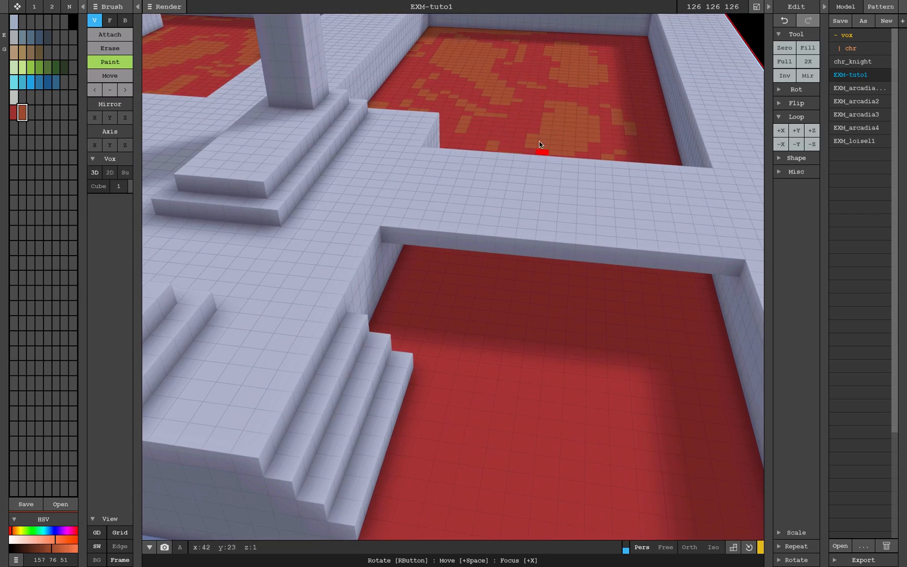
right_drag(539, 141, 524, 114)
mouse_move(679, 244)
mouse_down()
mouse_move(673, 307)
mouse_move(707, 415)
mouse_move(713, 358)
mouse_move(696, 274)
mouse_up()
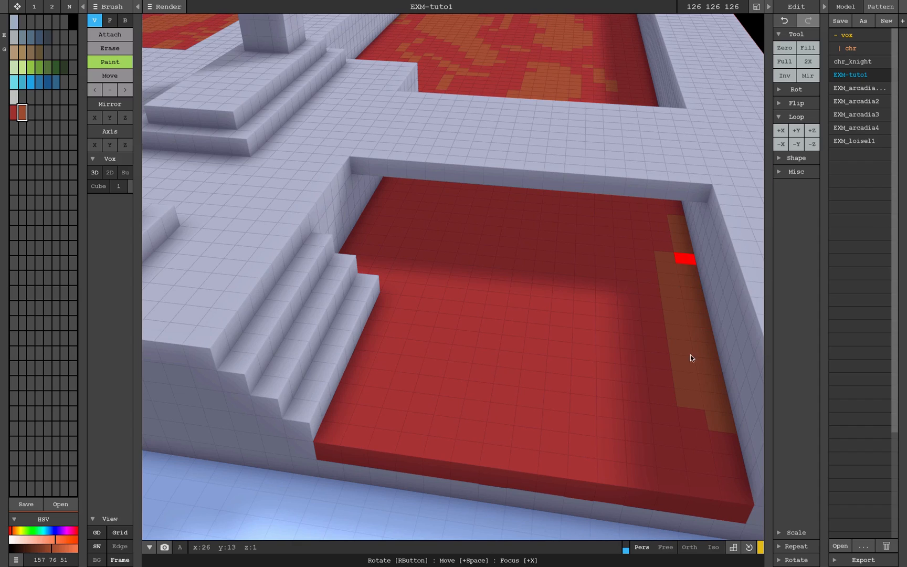
drag(690, 354, 713, 457)
mouse_move(708, 420)
mouse_down()
mouse_move(667, 417)
mouse_move(641, 278)
mouse_up()
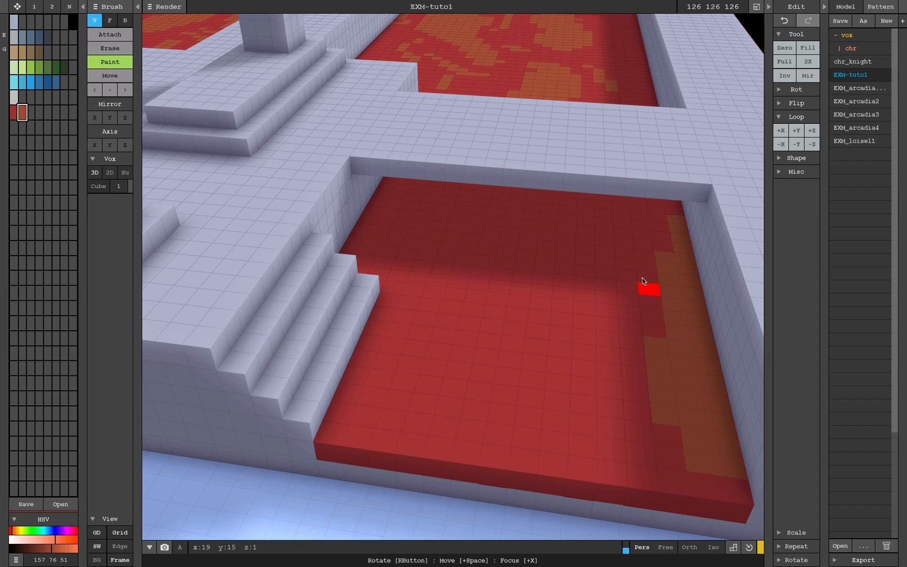
mouse_move(364, 226)
mouse_down()
mouse_move(378, 194)
mouse_move(361, 239)
mouse_move(397, 277)
mouse_move(362, 424)
mouse_up()
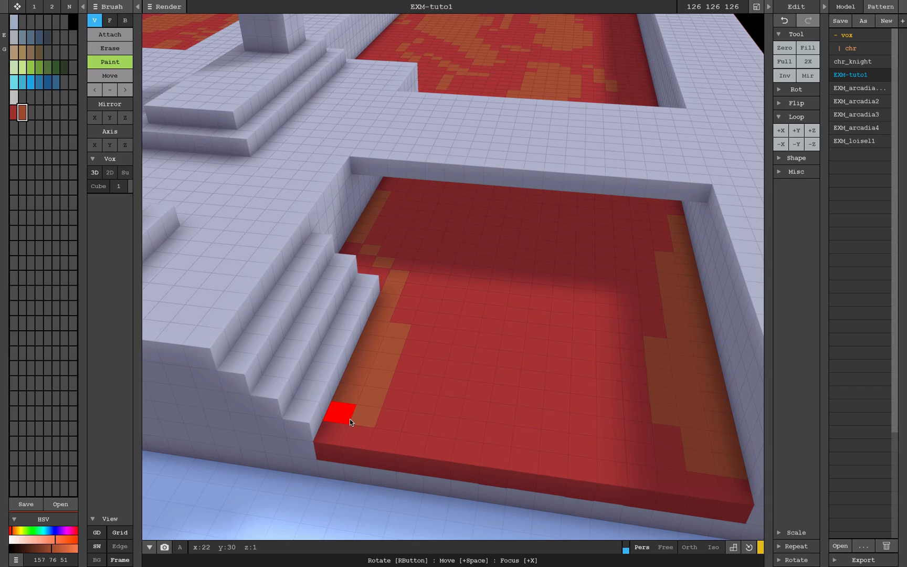
right_drag(349, 418, 338, 206)
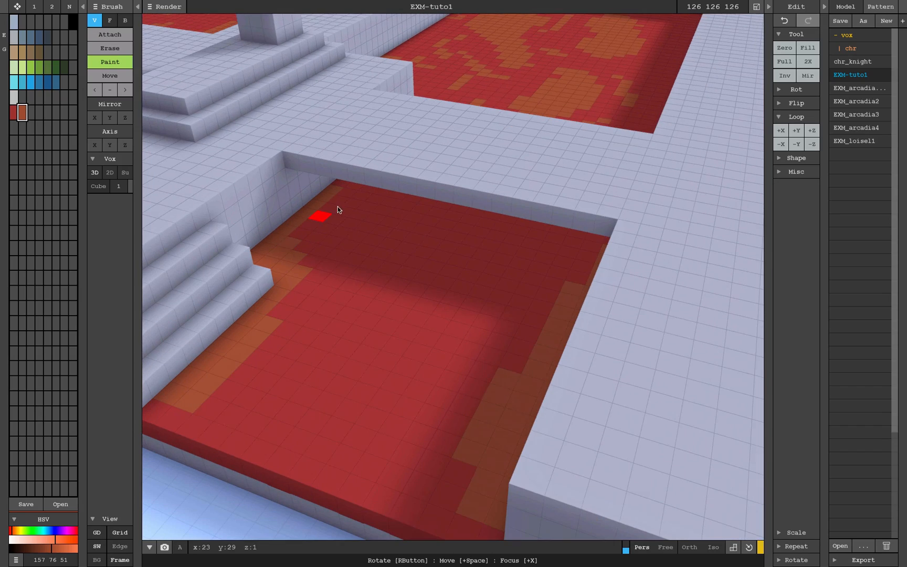
right_drag(415, 454, 495, 105)
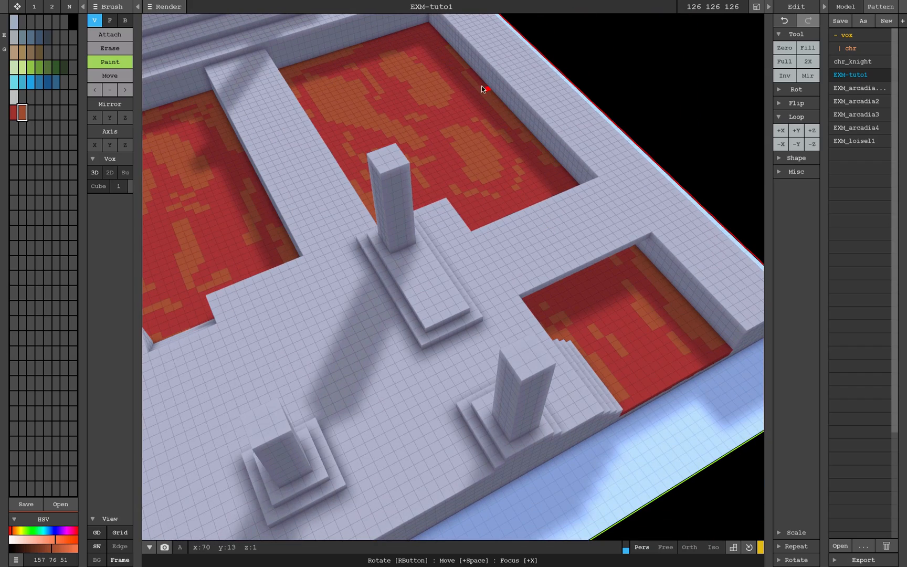
Paint small accents in a lighter orange-red (172, 83, 67) within the patches on all three pool floors, and sample the base red for retouching
right_drag(406, 28, 350, 300)
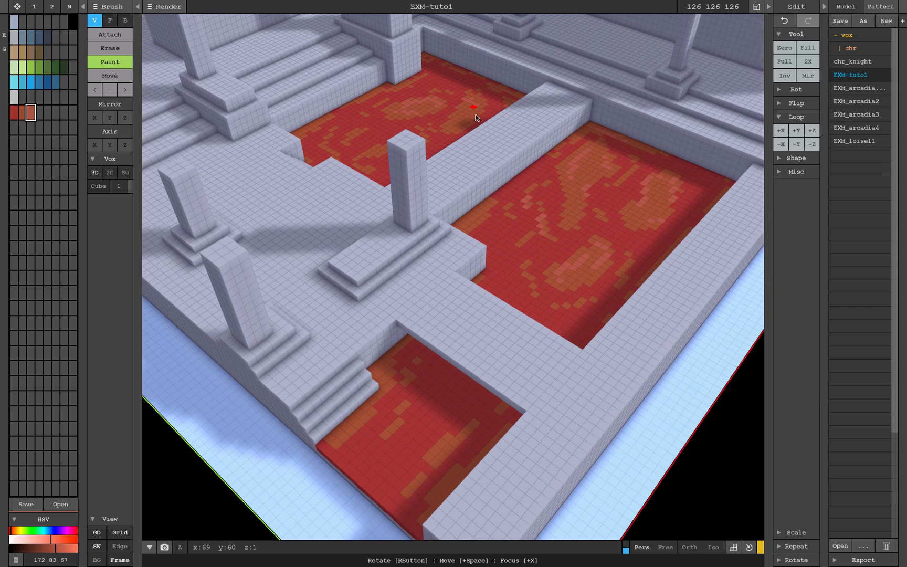
key(ctrl+z)
click(319, 122)
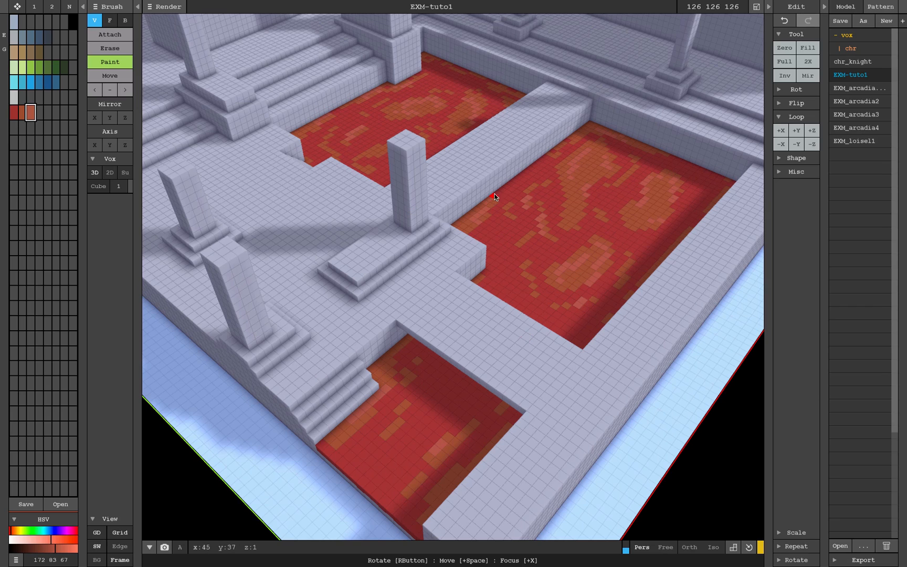
right_drag(493, 196, 601, 193)
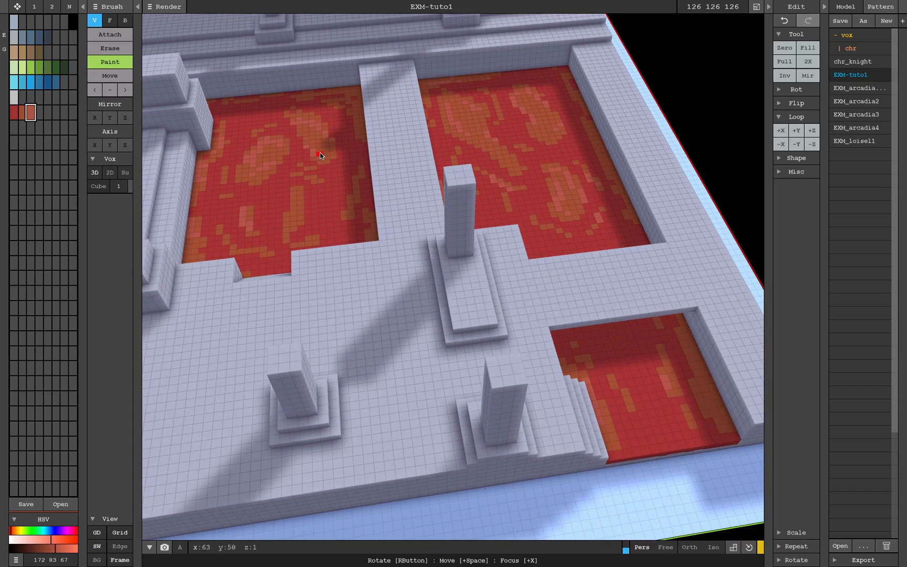
right_drag(308, 210, 532, 182)
alt+click(532, 182)
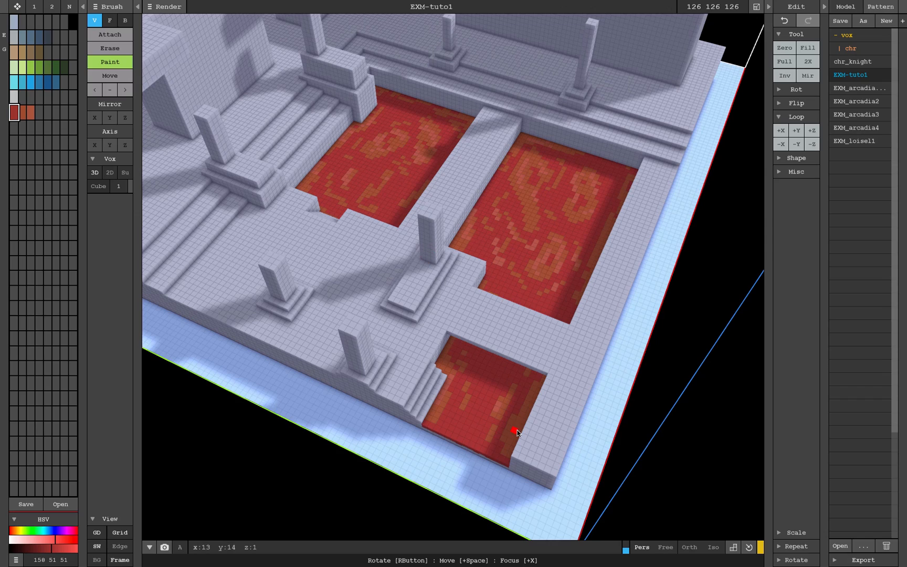
right_drag(520, 211, 510, 207)
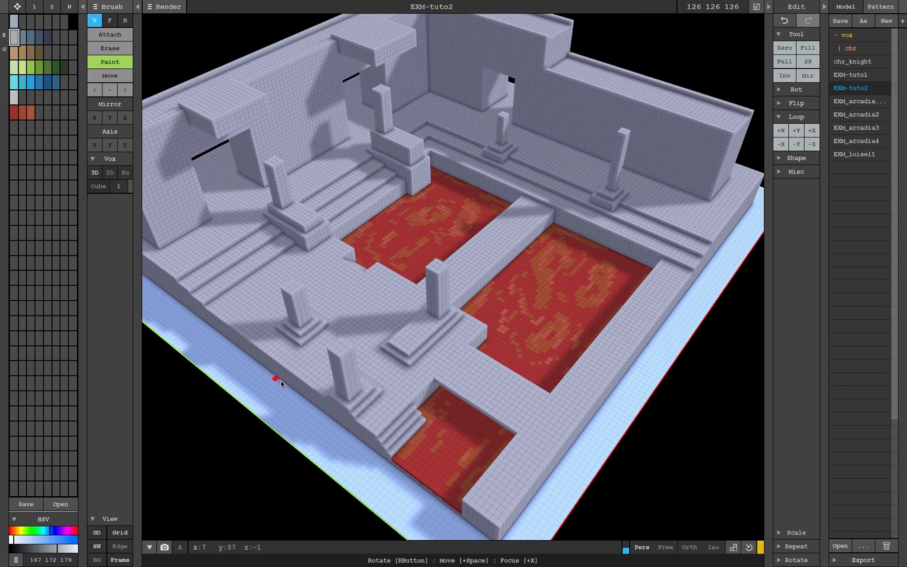
Recolour the architecture's stone palette colour to a warm beige (185, 173, 143)
click(22, 530)
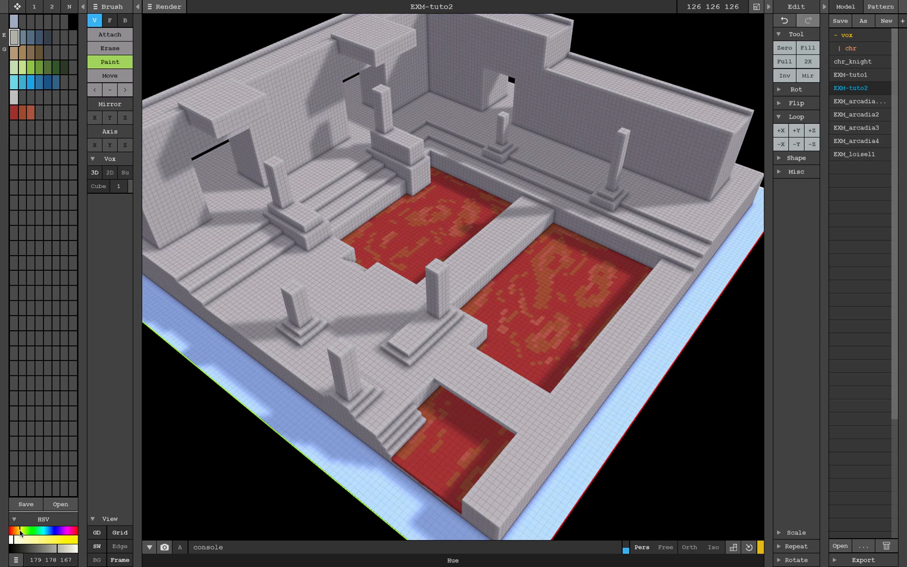
drag(22, 545, 58, 550)
click(18, 533)
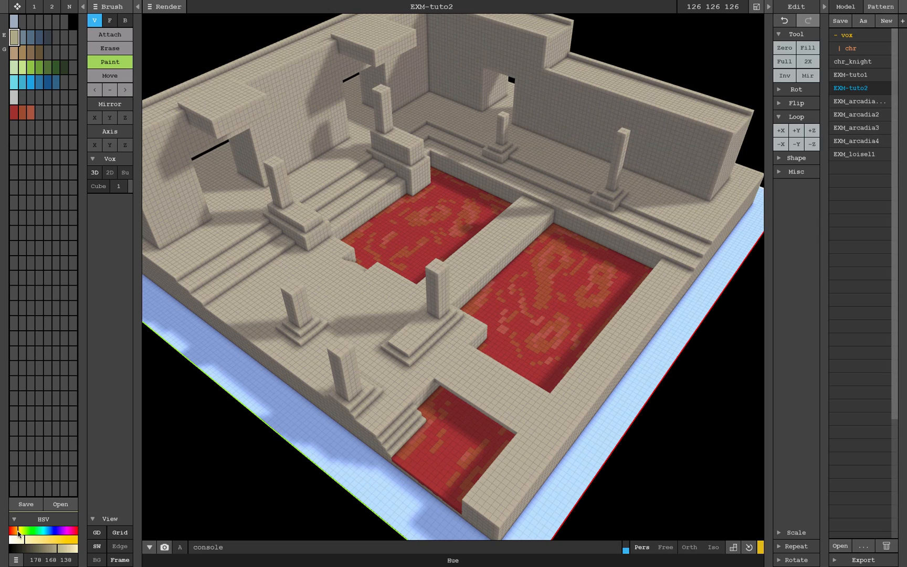
drag(62, 549, 60, 550)
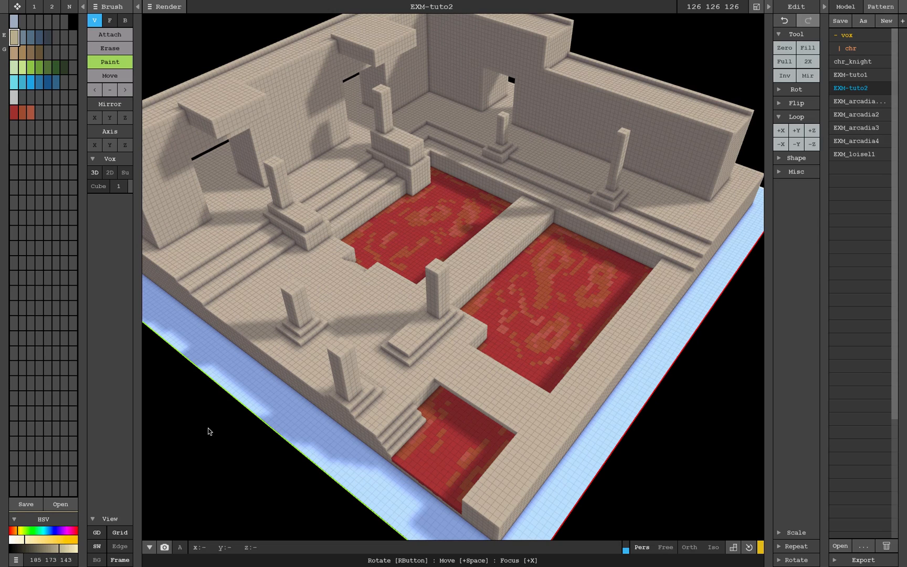
mouse_move(409, 341)
right_down()
mouse_move(399, 319)
mouse_move(415, 324)
right_up()
scroll(401, 324, up, 4)
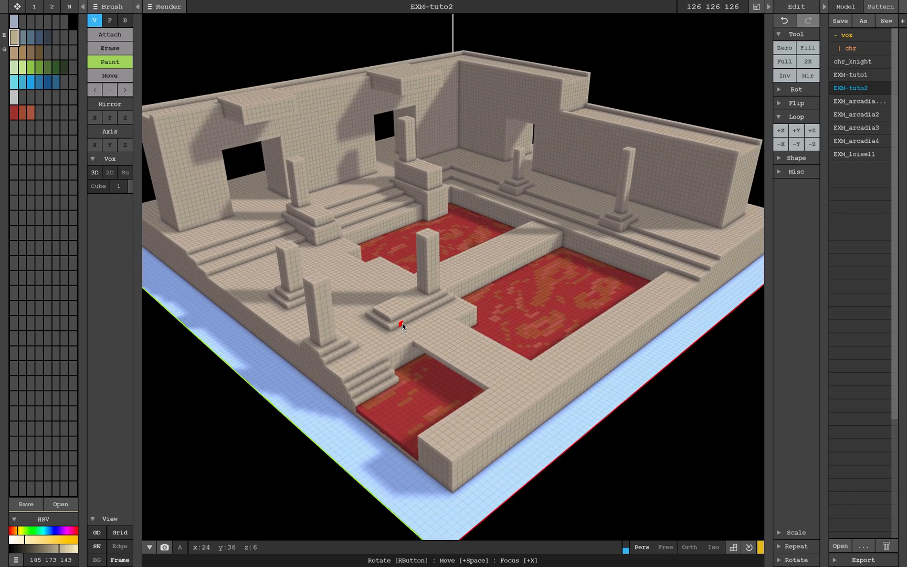
Set the neighbouring palette colour to a darker beige (148, 138, 116) and paint the walkway beside the long steps with a size 5 cube brush
click(23, 38)
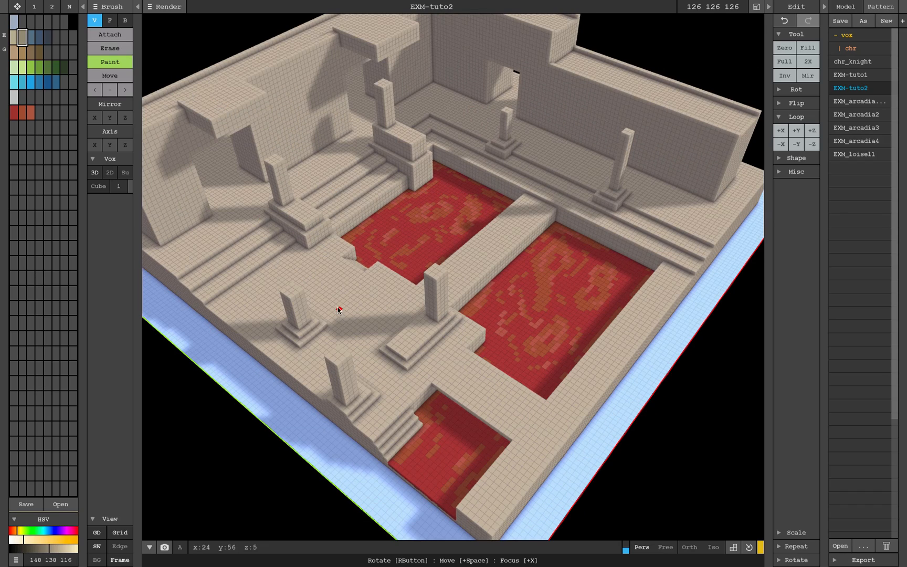
right_drag(335, 309, 314, 274)
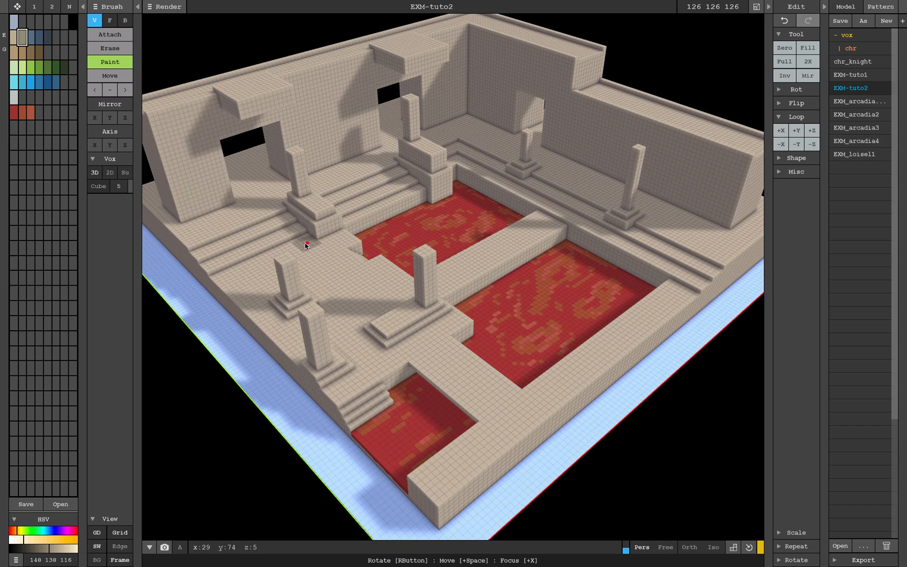
right_drag(306, 244, 323, 426)
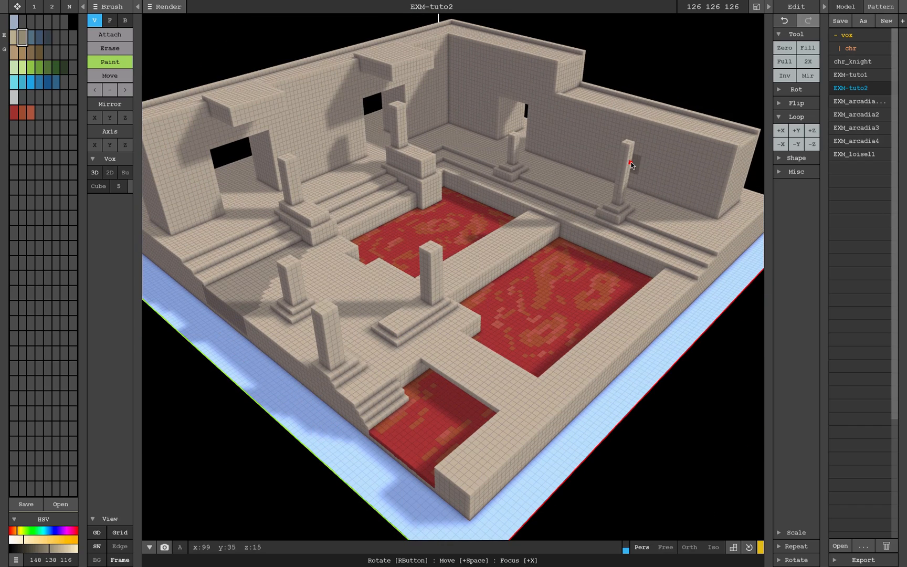
Expand the editing tool sections and fit the model's volume to its existing voxels
click(790, 169)
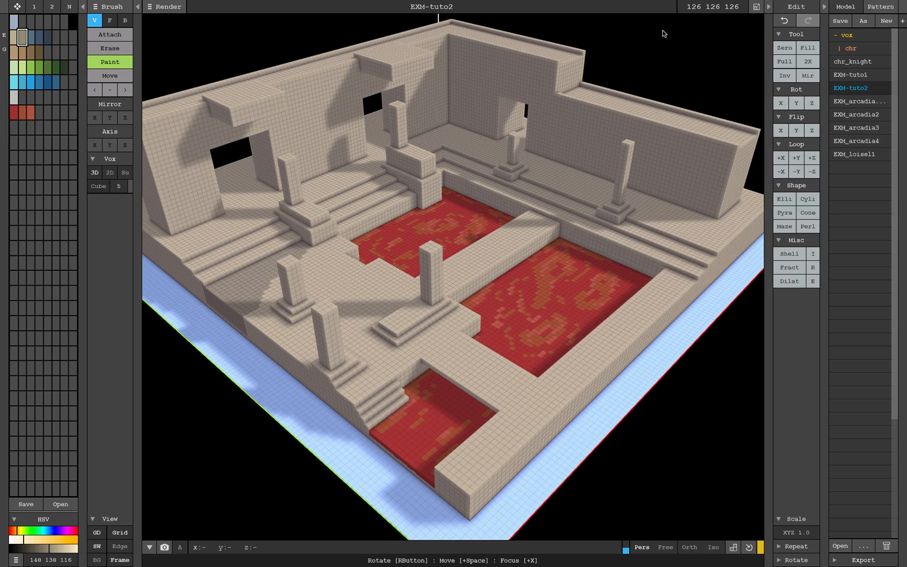
click(756, 9)
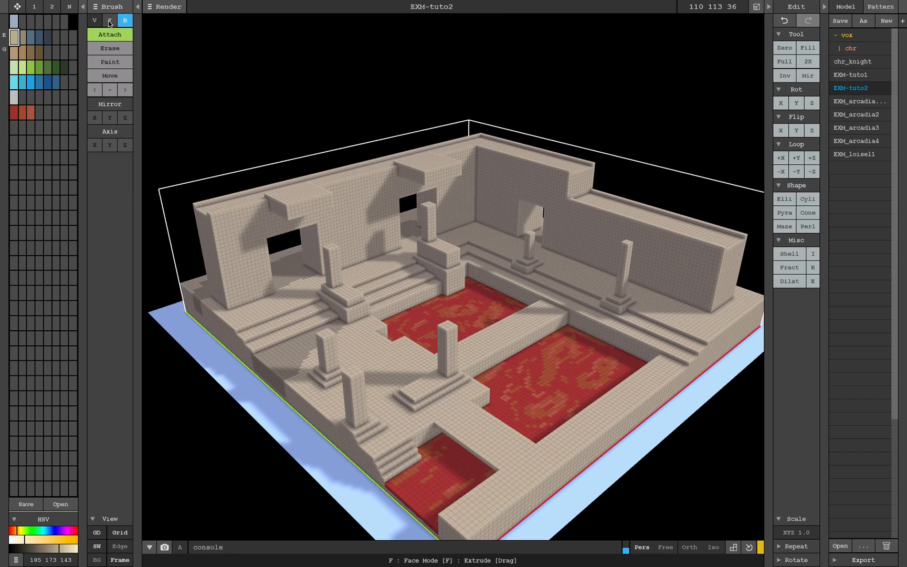
Attach a beige box against the wall between the two doorways and a small slab in front, and extrude the slab up into a block
scroll(364, 236, up, 5)
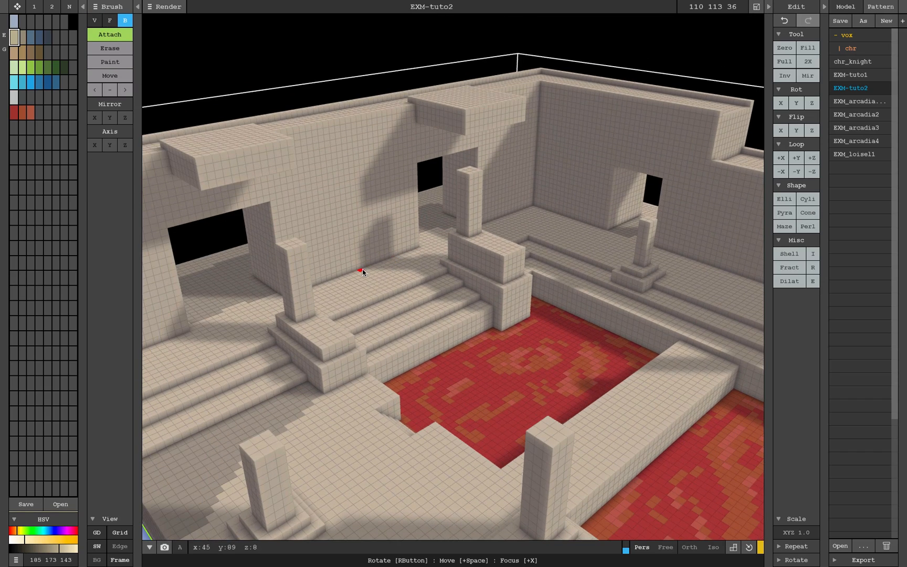
drag(362, 272, 391, 264)
right_drag(396, 269, 378, 281)
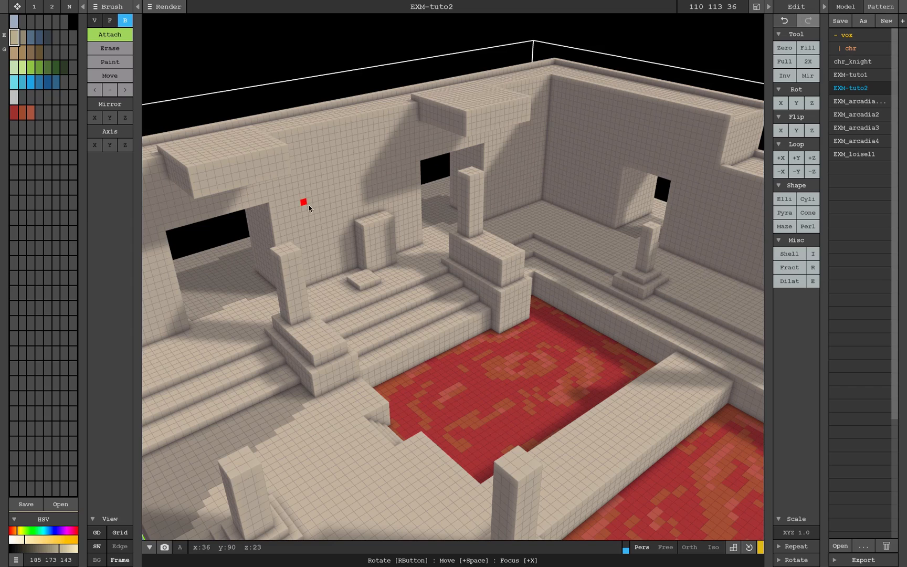
key(f)
drag(361, 283, 364, 269)
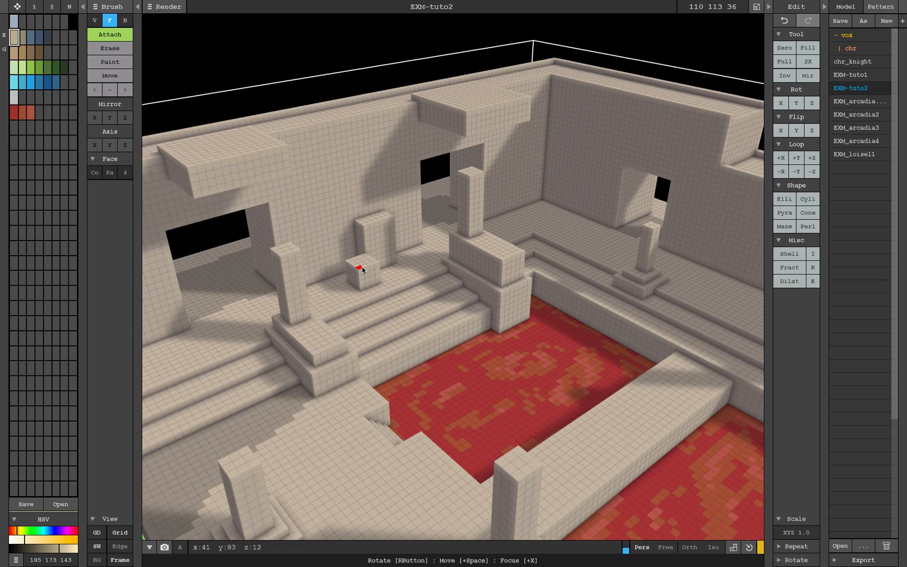
Draw beige voxel lines outlining a block on the second pool's floor and climbing its side wall to the surrounding steps
key(b)
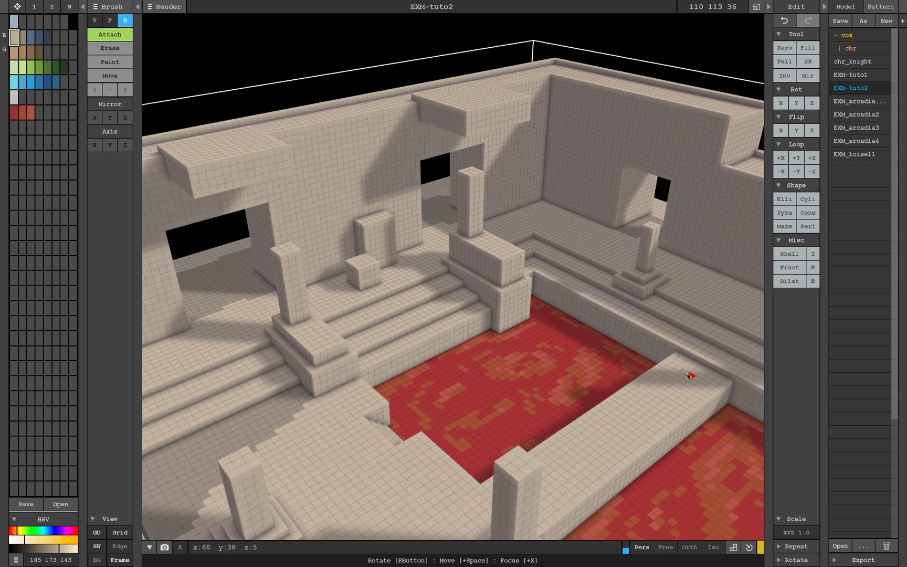
middle_drag(689, 376, 463, 313)
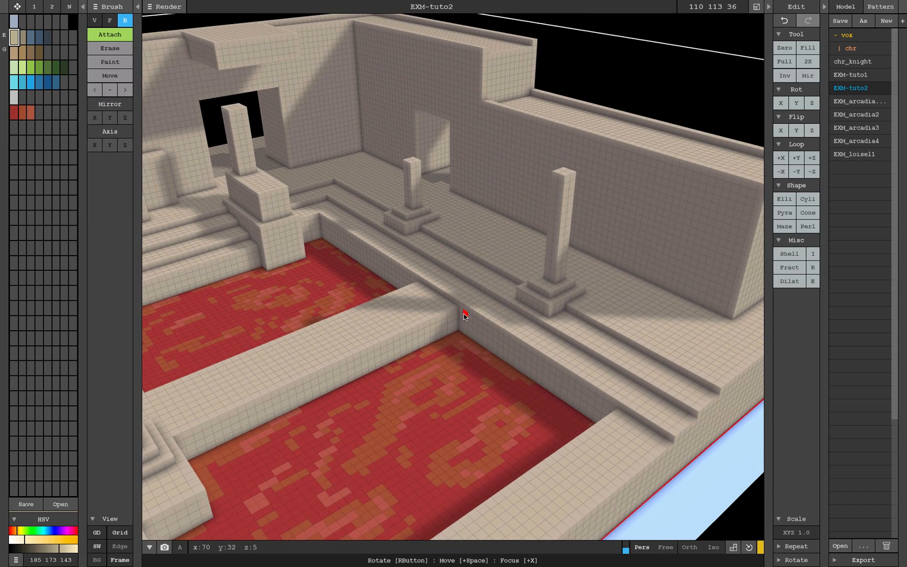
key(l)
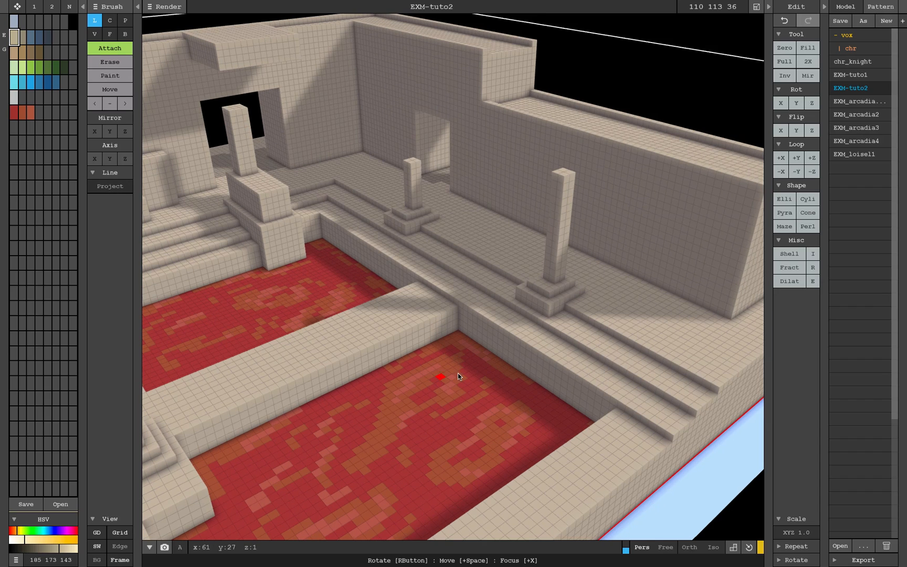
drag(557, 334, 548, 387)
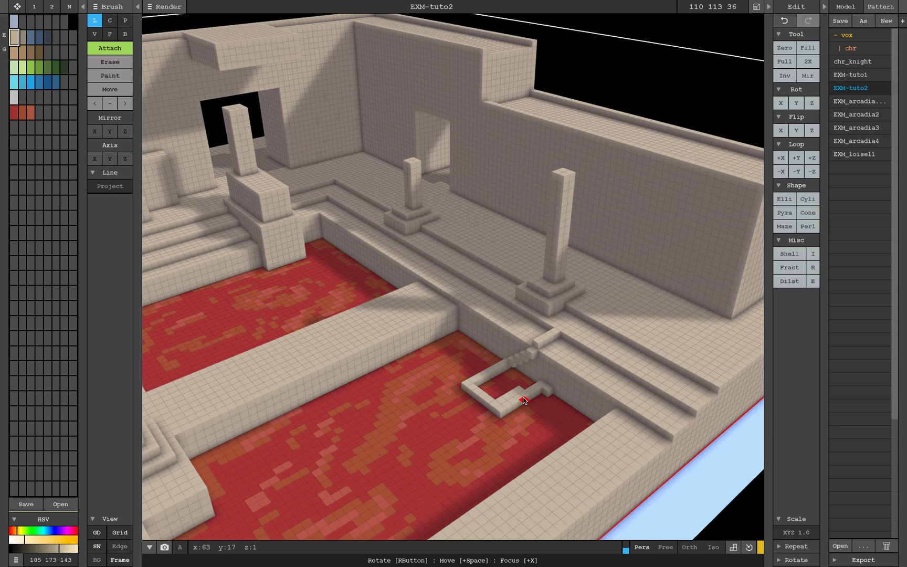
drag(500, 408, 570, 371)
mouse_move(571, 371)
right_down()
mouse_move(593, 380)
mouse_move(560, 374)
right_up()
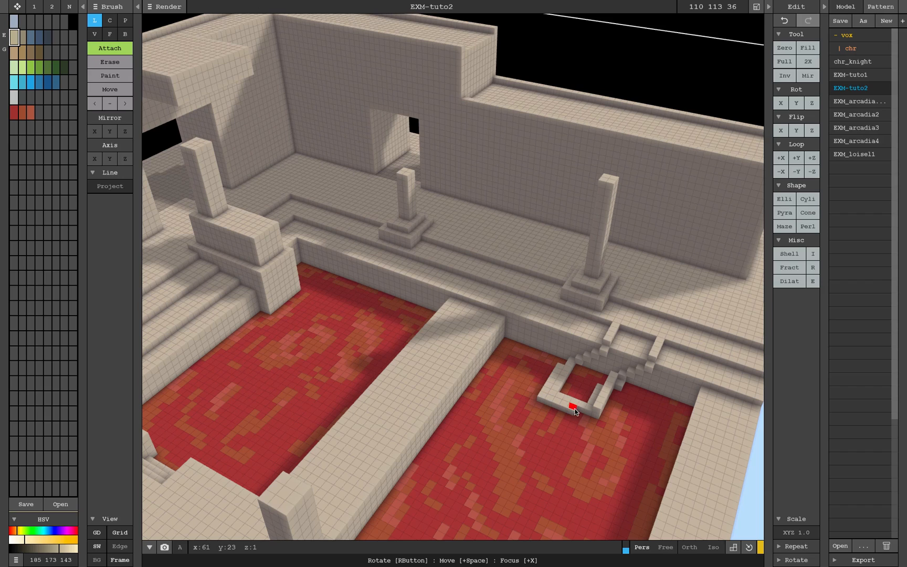
Fill the outline on the pool floor with a beige slab and undo the fill between the lines on the steps above
key(f)
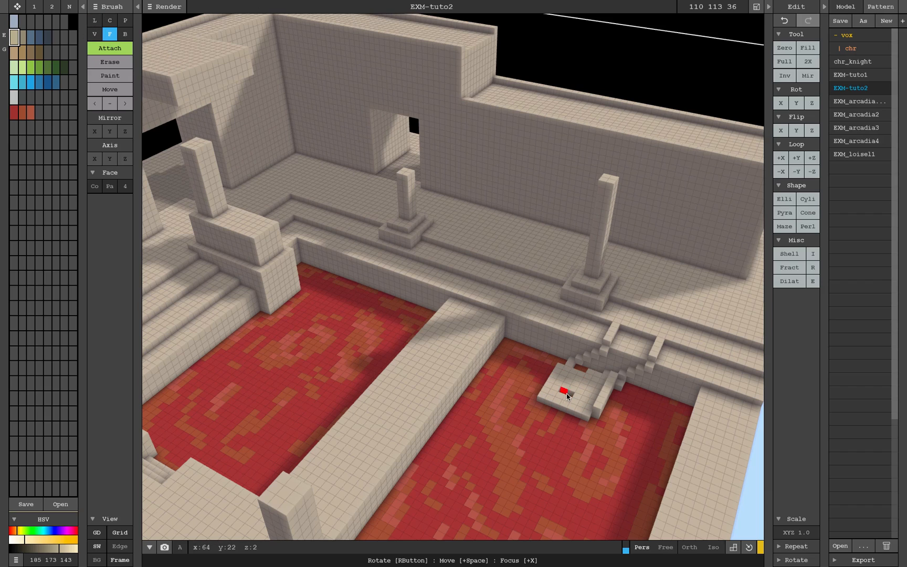
click(603, 364)
key(v)
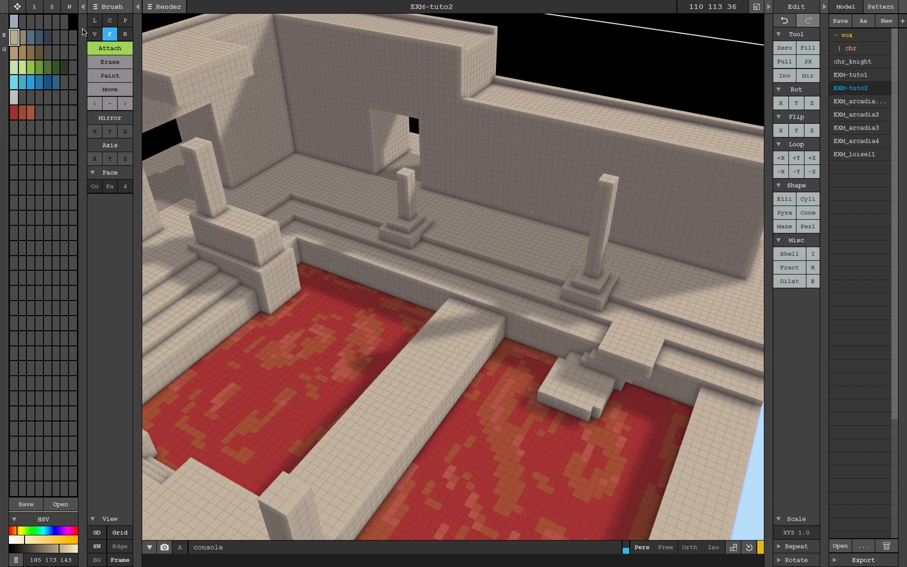
key(ctrl+z)
Pile beige rubble from the slab up to the pool edge with the cube brush, reducing its size to 2 and 1
drag(131, 200, 133, 210)
mouse_move(575, 361)
mouse_down()
mouse_move(590, 386)
mouse_move(559, 383)
mouse_move(612, 340)
mouse_move(600, 358)
mouse_move(617, 370)
mouse_up()
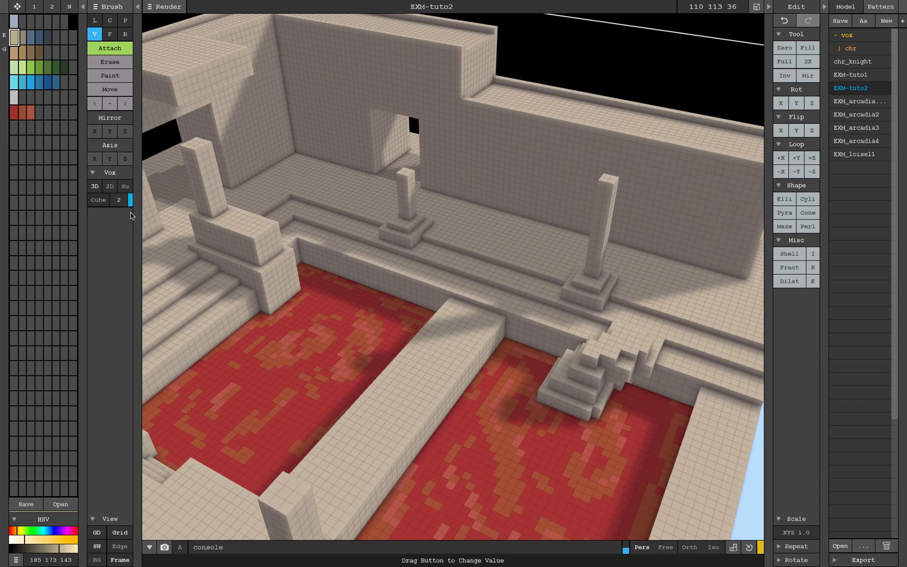
drag(131, 215, 132, 223)
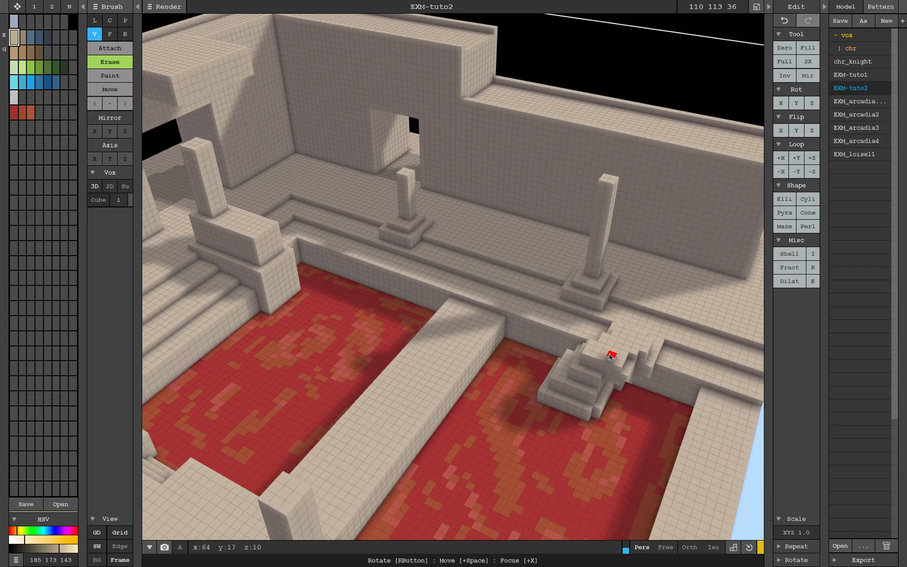
right_drag(608, 354, 622, 374)
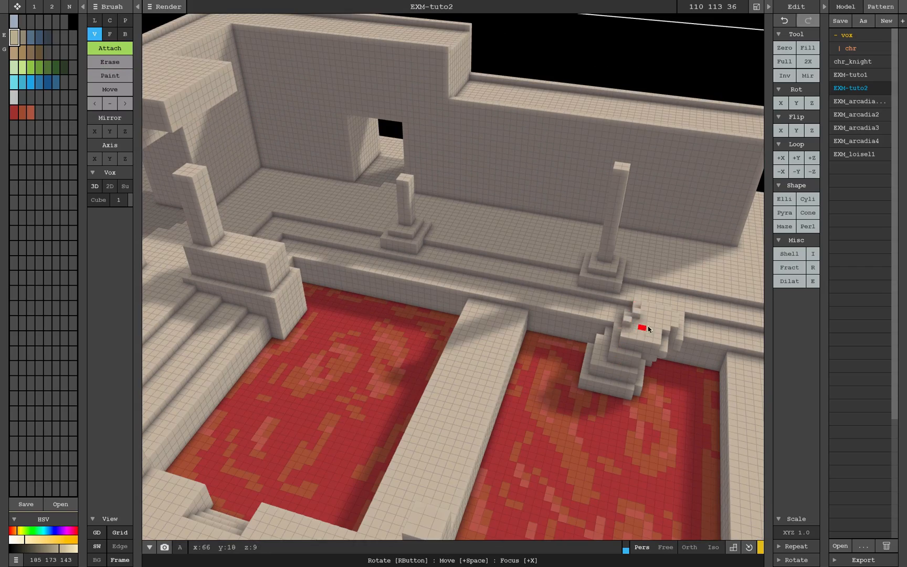
key(ctrl+z)
right_drag(649, 329, 533, 396)
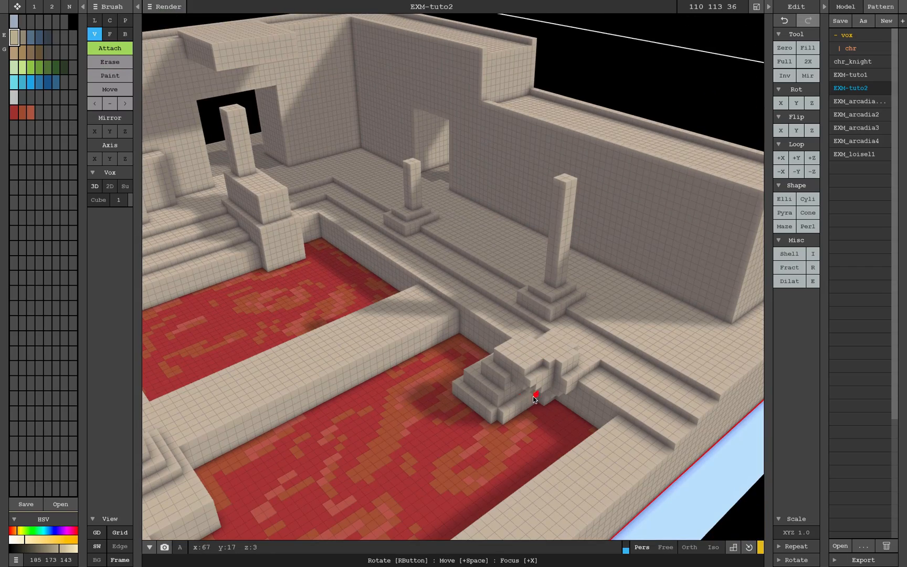
Scatter loose beige voxels around the rubble pile and build a second heap where the long steps meet the first pool
scroll(532, 435, down, 5)
right_drag(532, 435, 500, 335)
scroll(589, 283, up, 3)
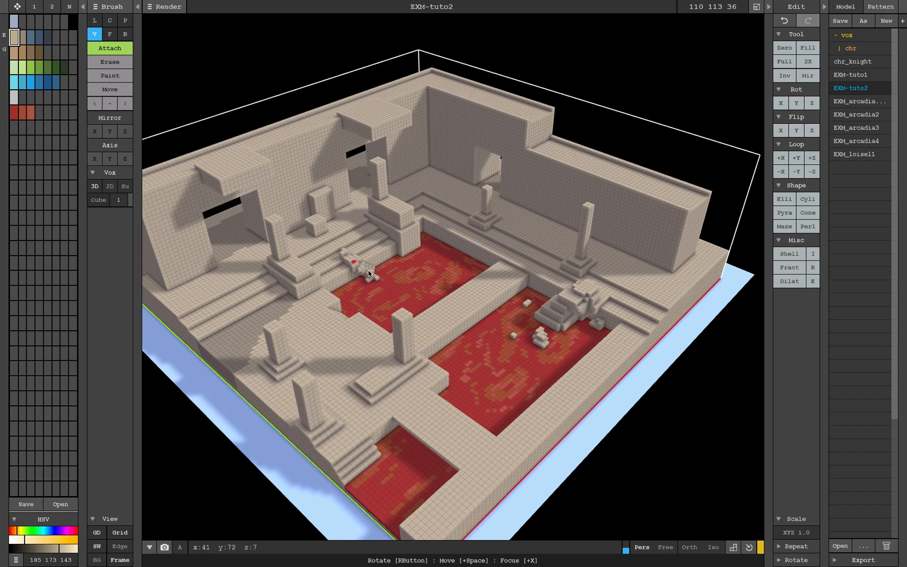
right_drag(367, 269, 426, 279)
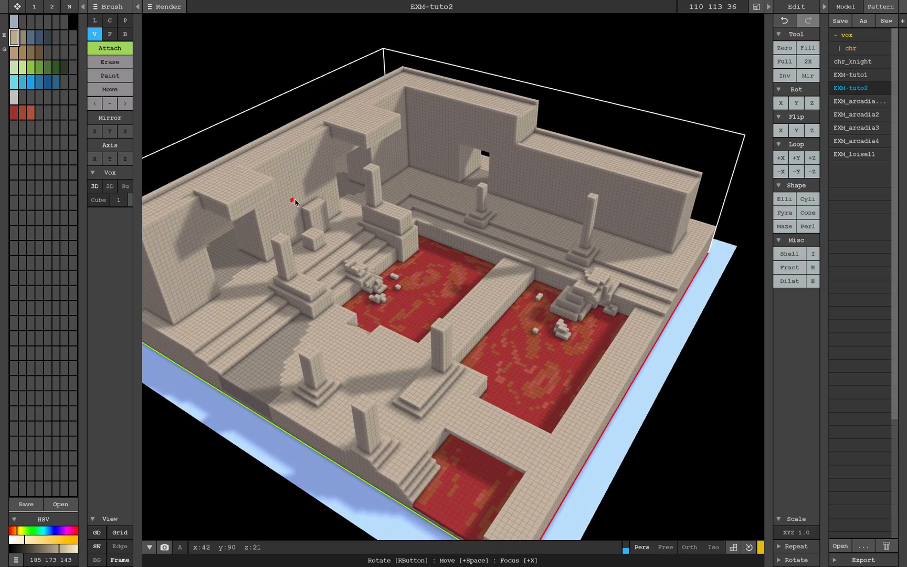
Attach small protruding beige blocks at scattered spots across the two tall walls
right_drag(294, 204, 262, 179)
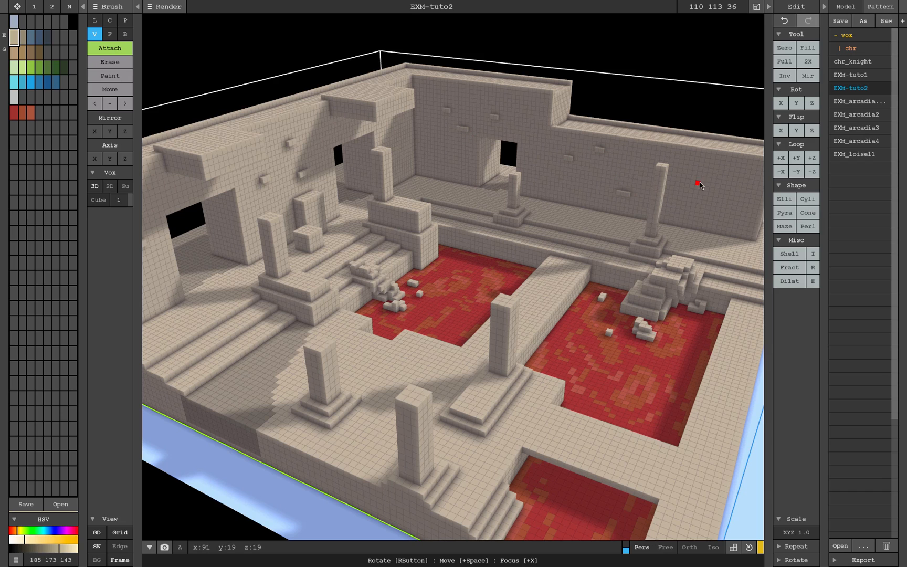
right_drag(429, 155, 368, 326)
right_drag(341, 360, 234, 219)
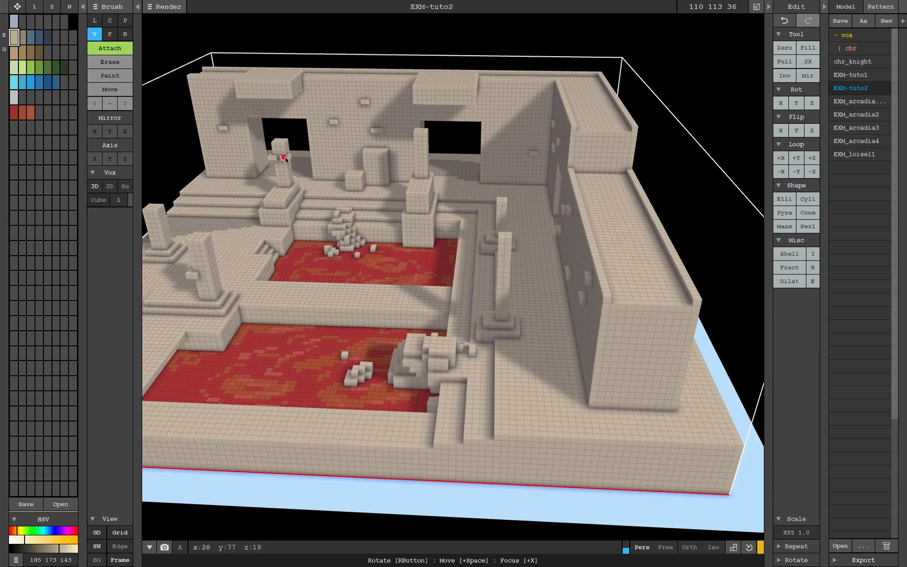
Attach small beige voxels around the pillar shafts to break up their straight faces
right_drag(285, 159, 380, 163)
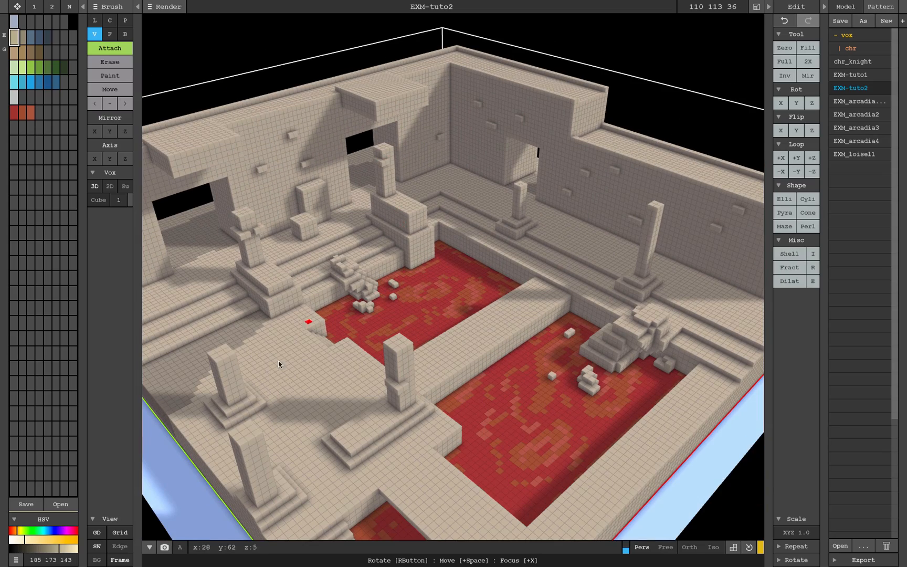
right_drag(220, 378, 260, 326)
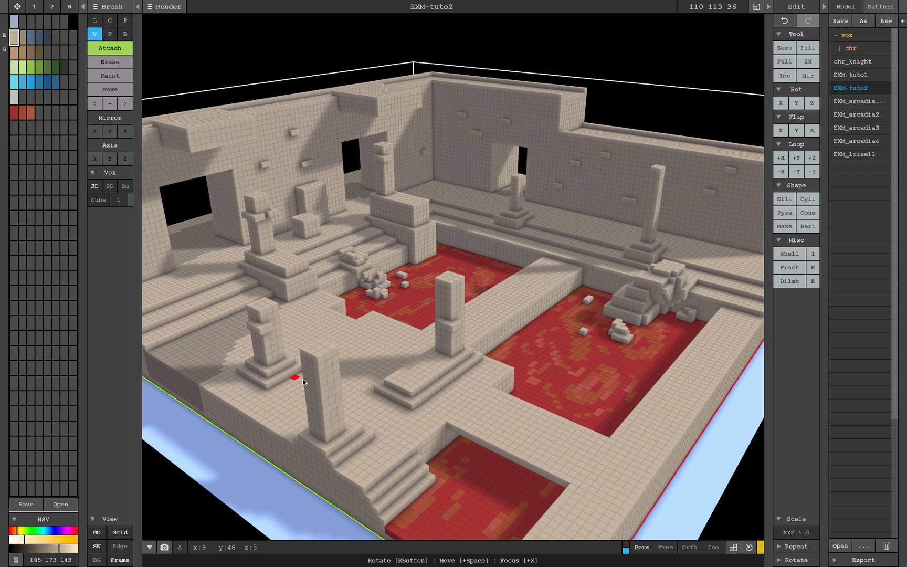
click(318, 400)
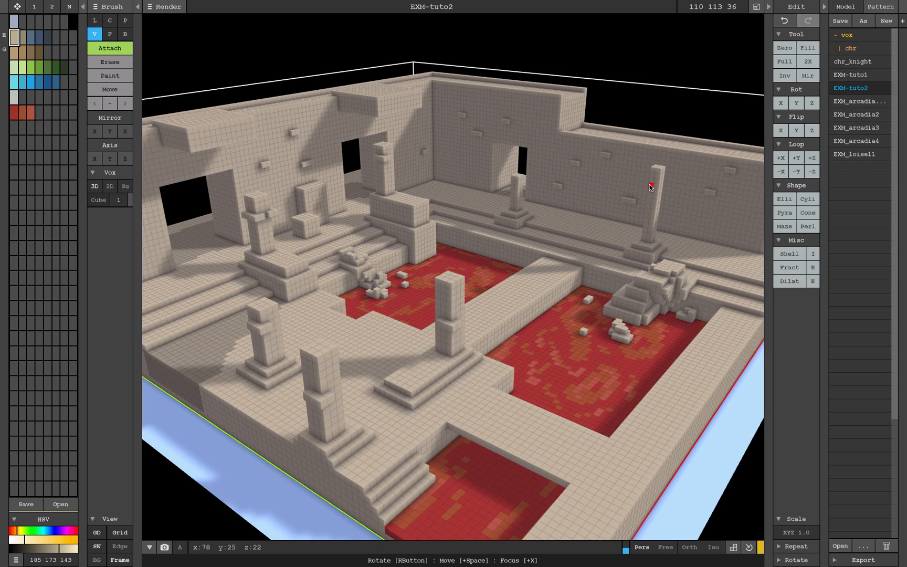
Carve a rectangular recess into the pool-facing side of the pedestal beside the long steps and paint its floor red
key(b)
key(e)
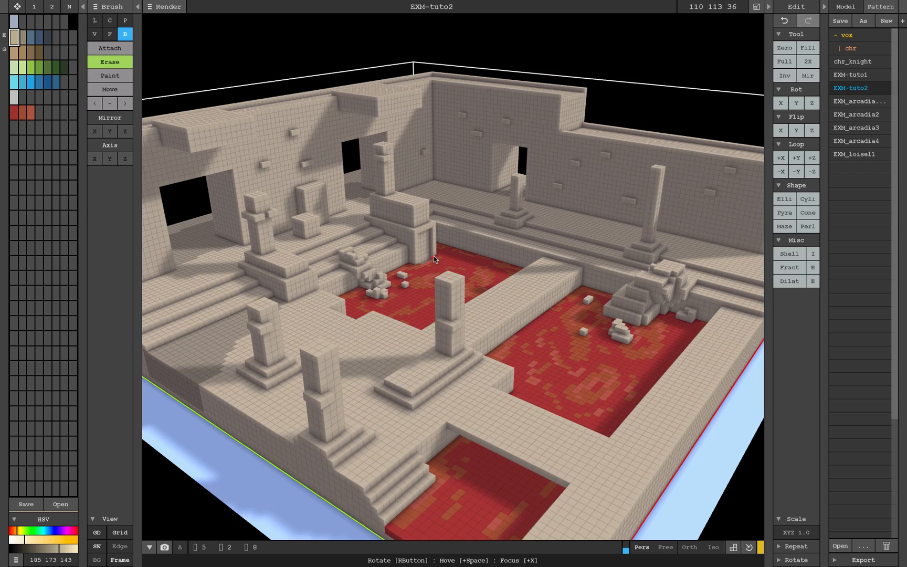
scroll(431, 255, up, 5)
click(14, 112)
key(f)
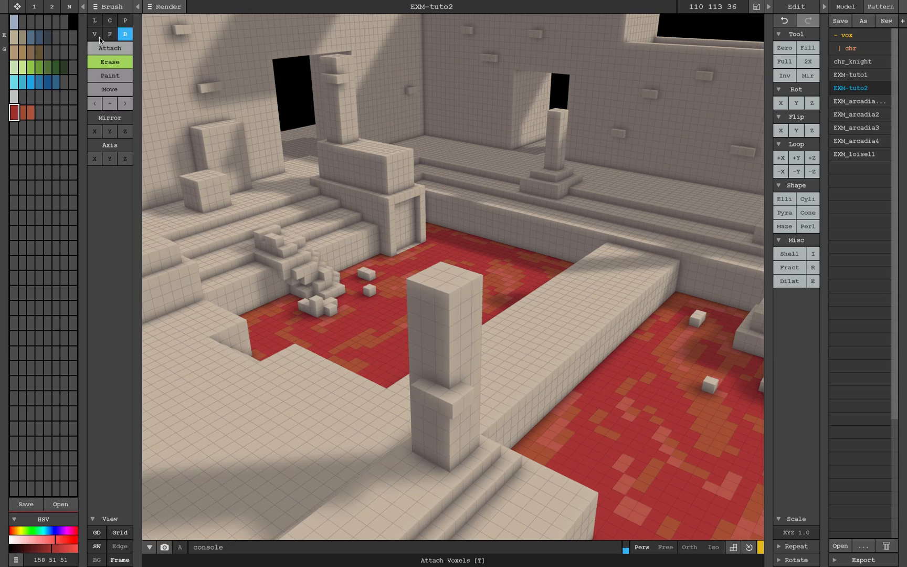
key(p)
right_drag(404, 255, 352, 377)
Cut a wide rectangular passage through the walkway between the two pools and paint the passage floor red
key(b)
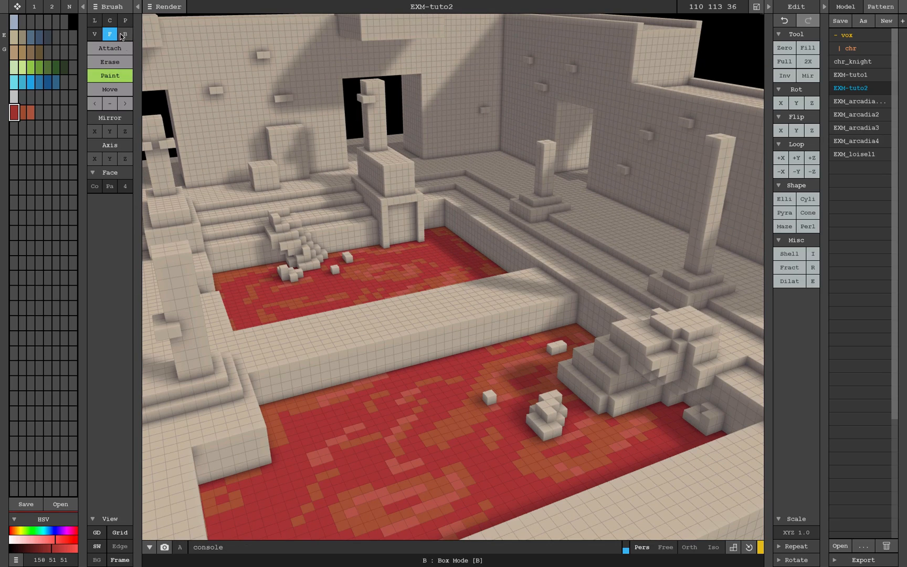
key(e)
drag(453, 337, 445, 339)
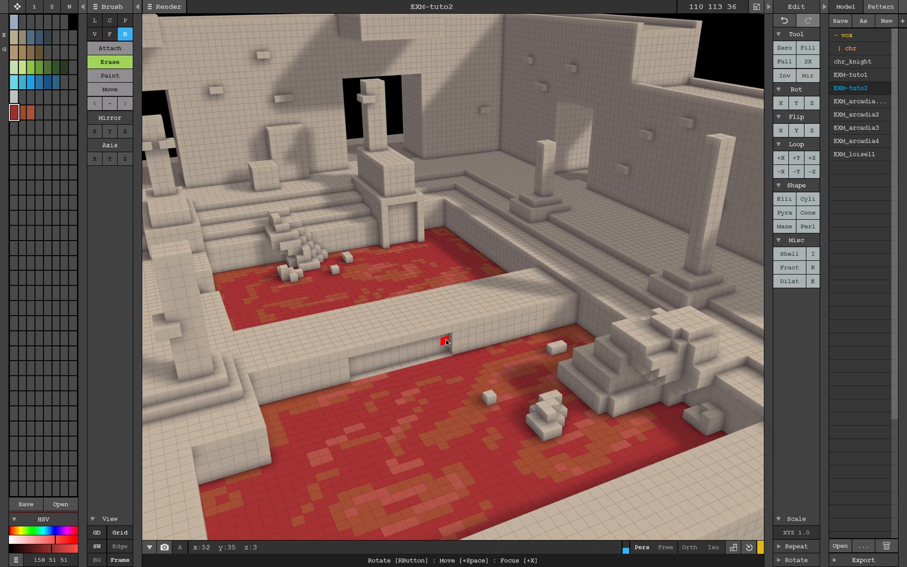
scroll(389, 343, up, 6)
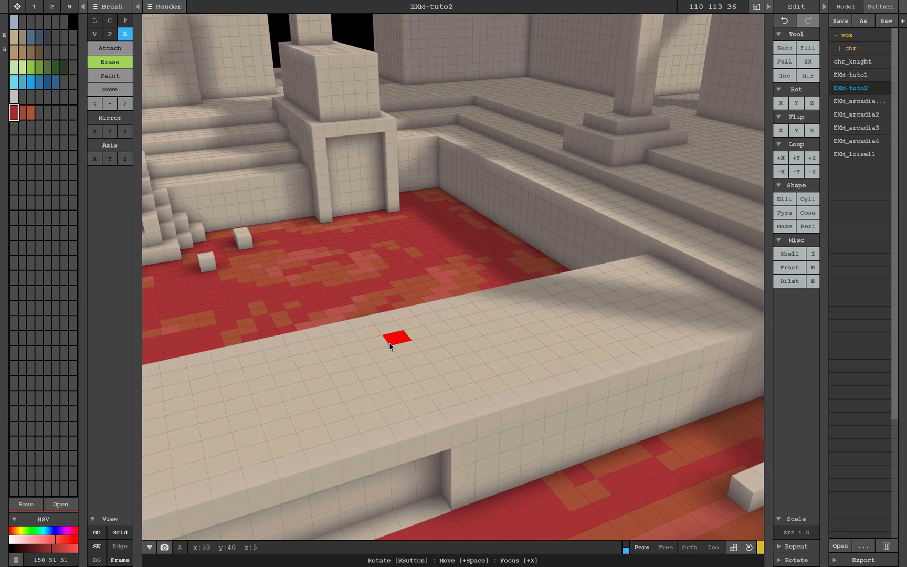
scroll(417, 233, down, 5)
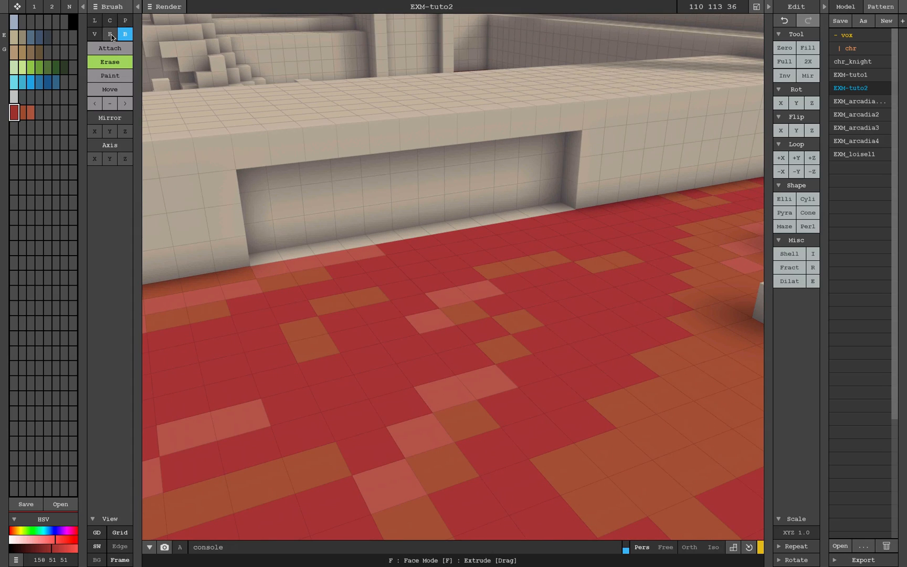
key(f)
mouse_move(346, 231)
mouse_down()
mouse_move(330, 190)
mouse_move(296, 159)
mouse_up()
click(110, 75)
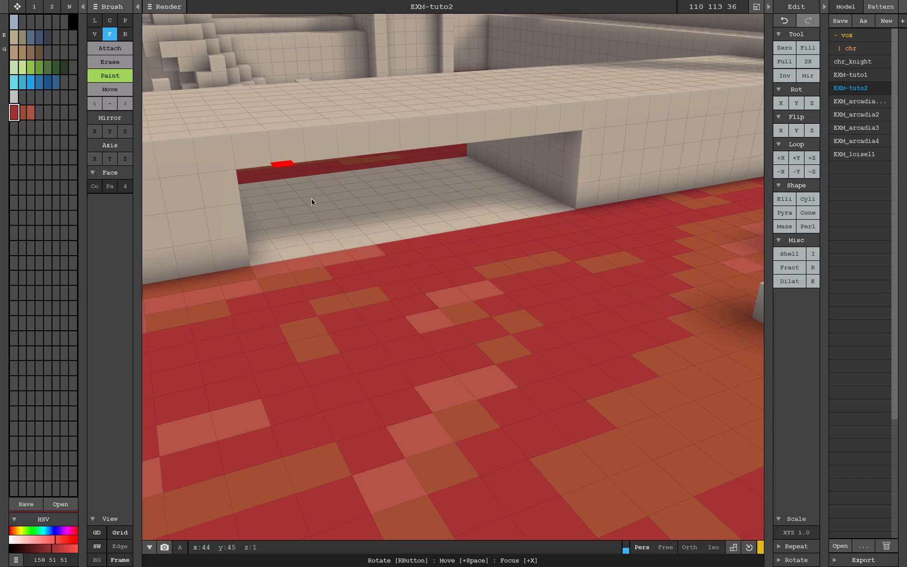
click(313, 215)
Examine the passage beneath the walkway from low viewpoints near the pool floor
right_drag(306, 184, 367, 111)
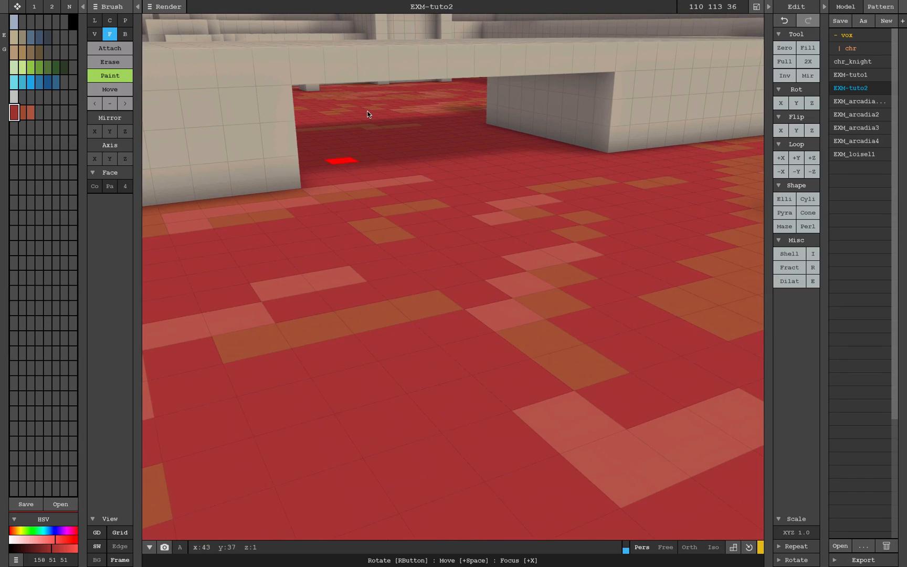
middle_drag(367, 77, 377, 192)
right_drag(377, 191, 392, 167)
scroll(392, 166, up, 4)
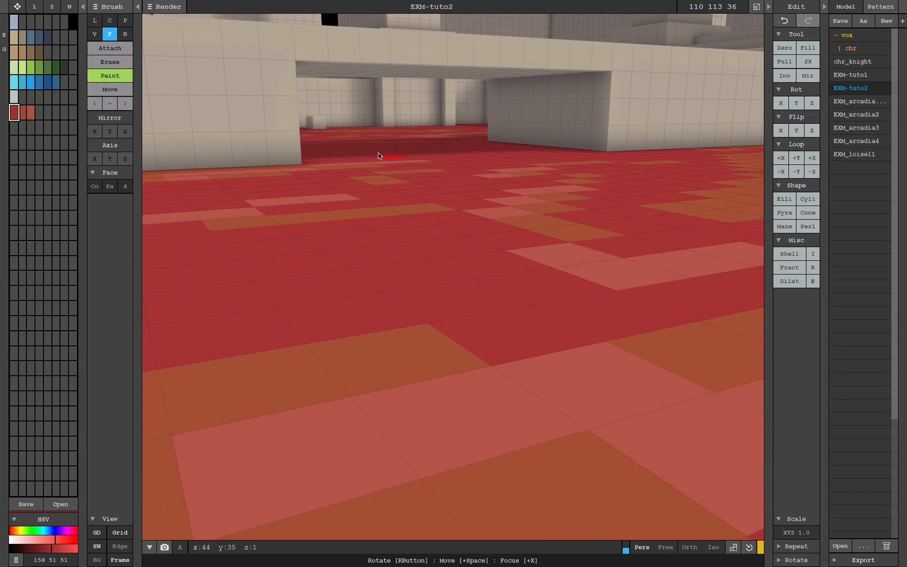
middle_drag(406, 73, 413, 113)
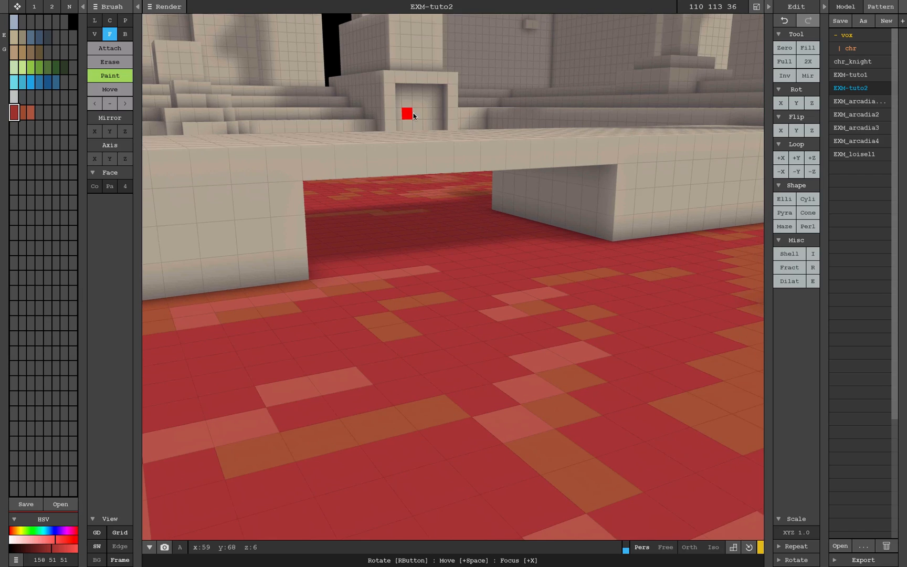
scroll(430, 118, up, 4)
scroll(420, 116, down, 3)
scroll(429, 128, up, 4)
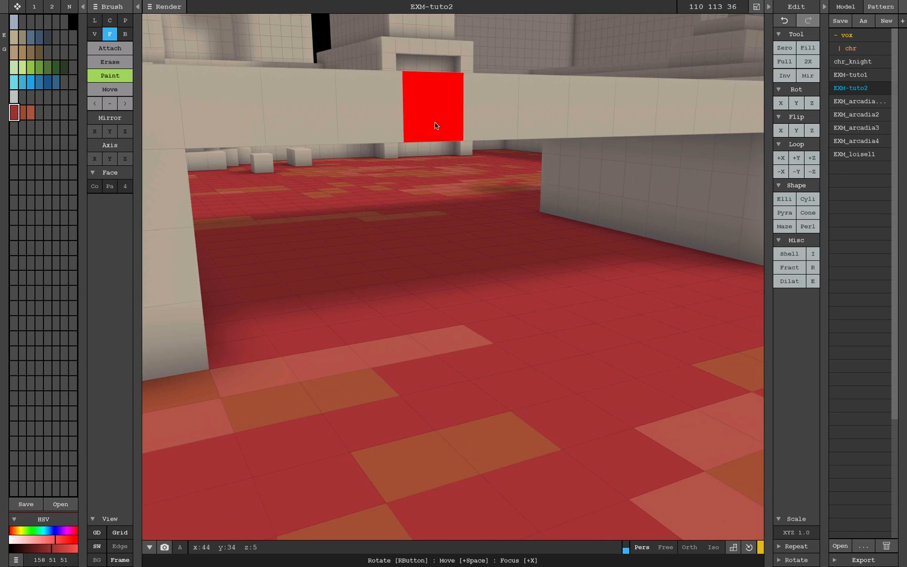
scroll(434, 122, down, 3)
scroll(409, 102, up, 2)
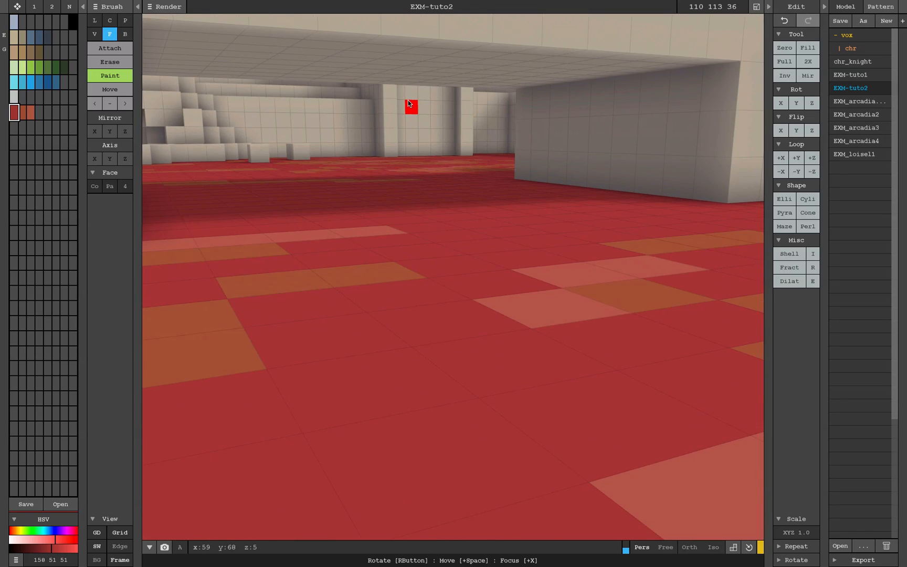
scroll(418, 99, down, 2)
scroll(424, 103, down, 2)
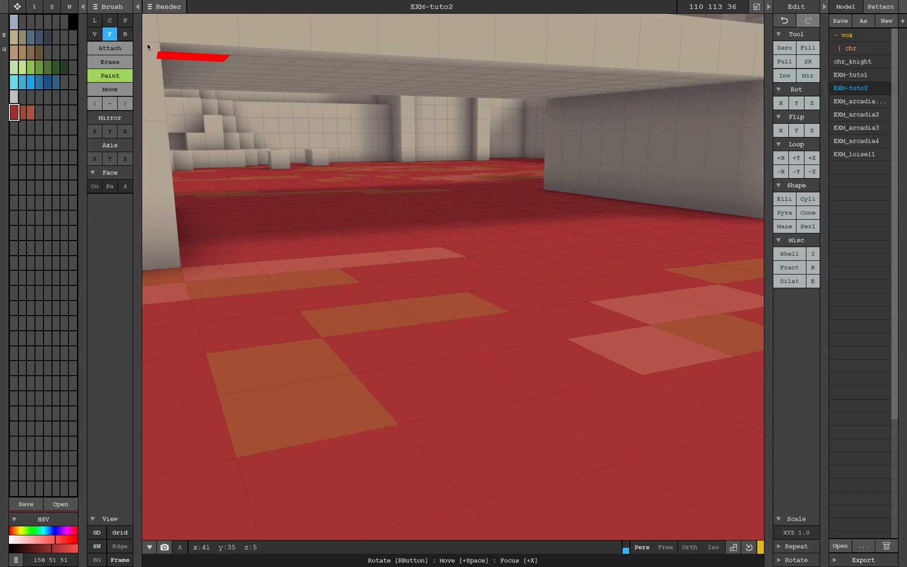
Attach three separate dark slate voxels (55, 65, 75) beneath the walkway's front edge across the passage opening
click(94, 33)
click(105, 48)
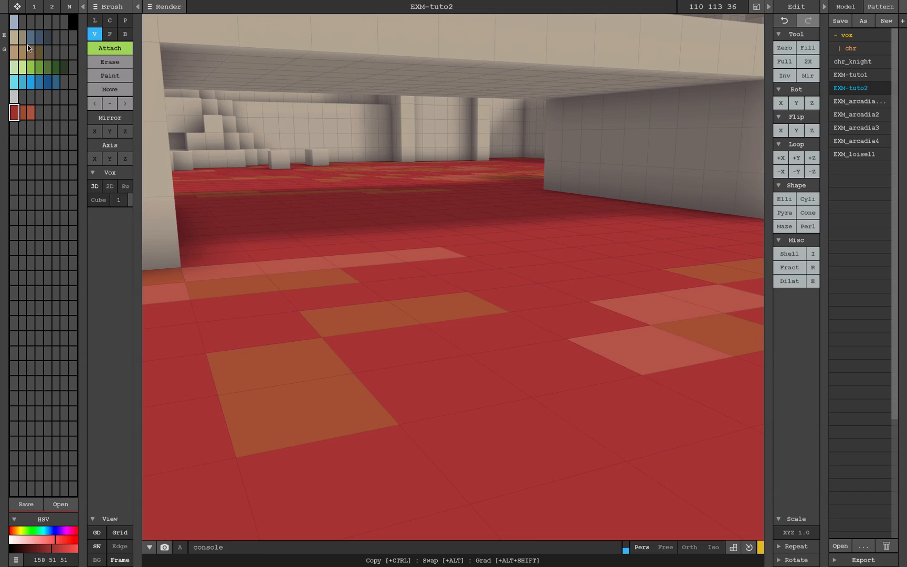
click(47, 38)
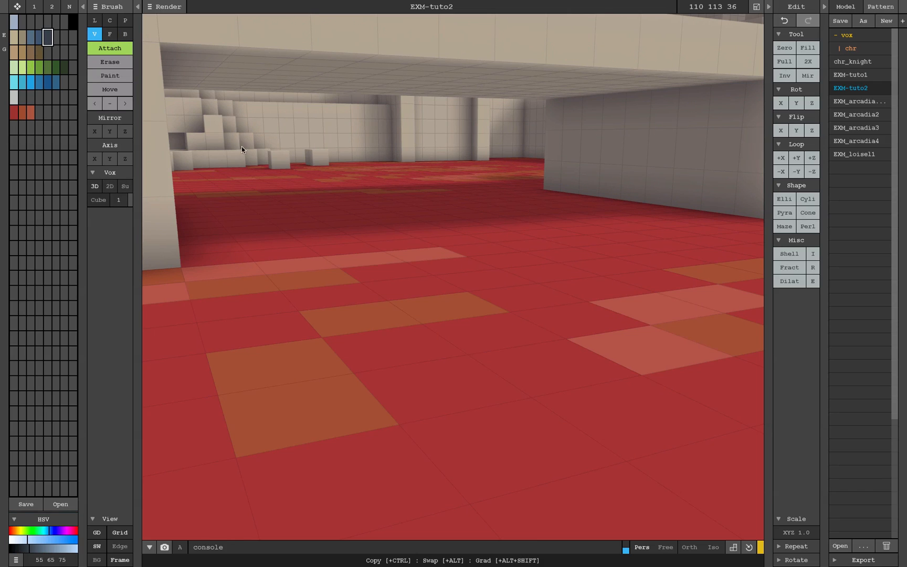
click(272, 55)
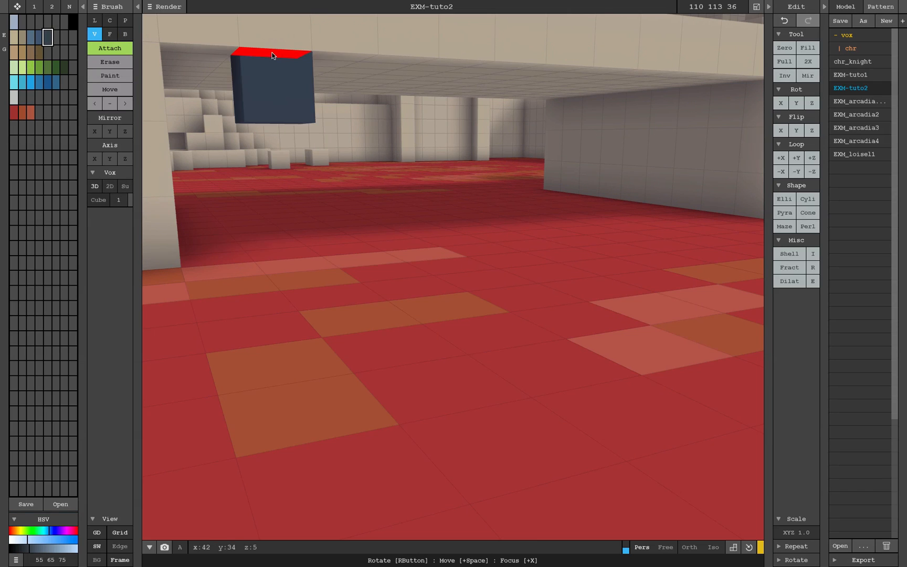
click(455, 65)
click(598, 70)
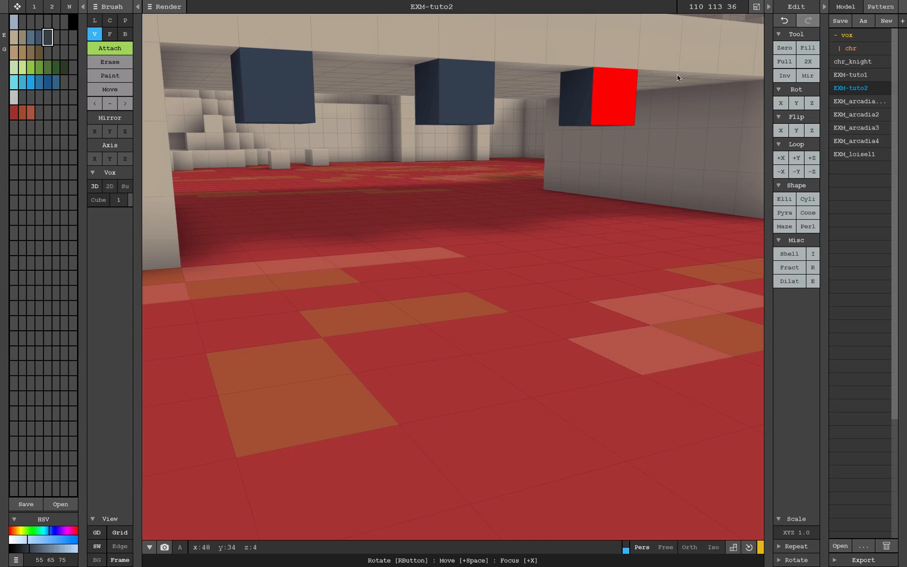
Attach a fourth slate voxel beneath the walkway's edge and extrude all four voxels down to the pool floor as pillars
click(713, 78)
mouse_move(398, 124)
right_down()
mouse_move(389, 106)
mouse_move(411, 105)
mouse_move(398, 103)
right_up()
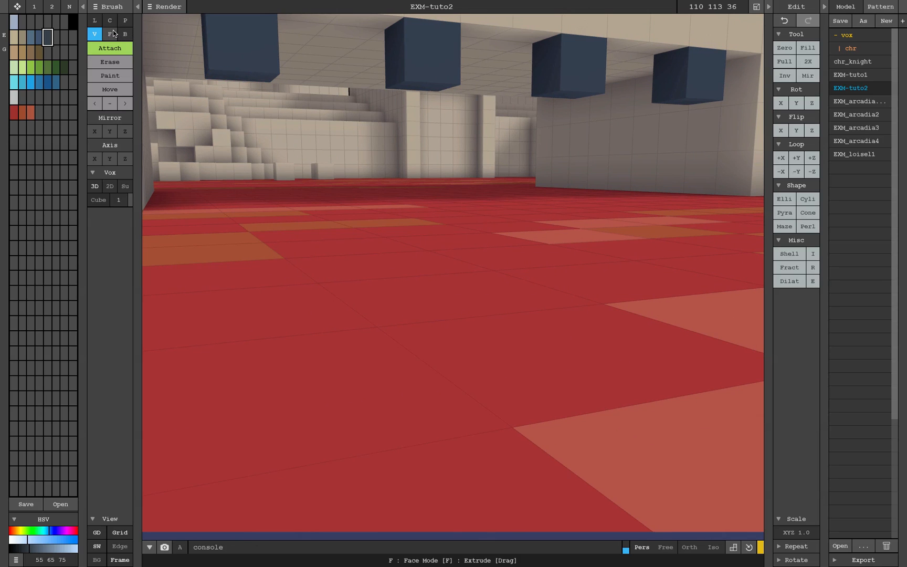
key(f)
drag(223, 73, 223, 192)
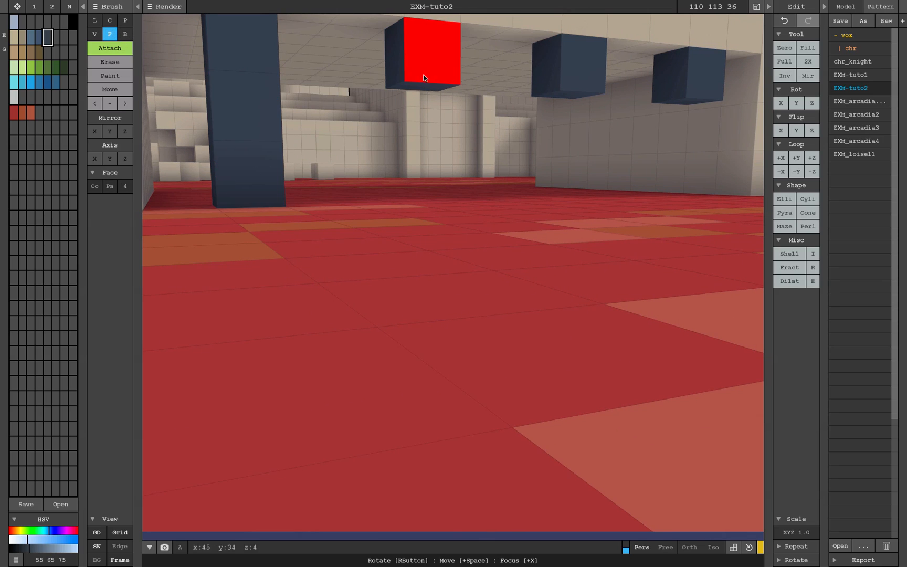
drag(421, 85, 429, 177)
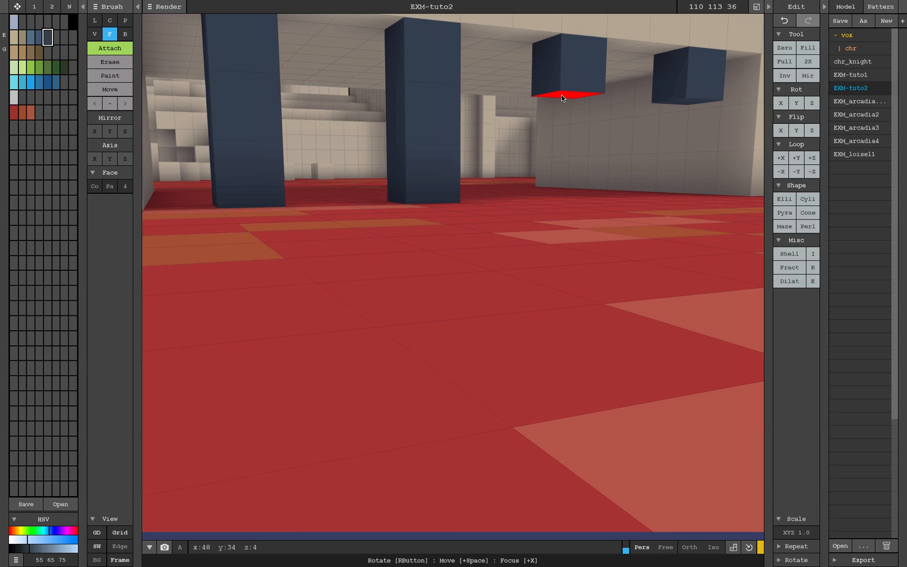
drag(560, 94, 564, 184)
drag(690, 100, 665, 173)
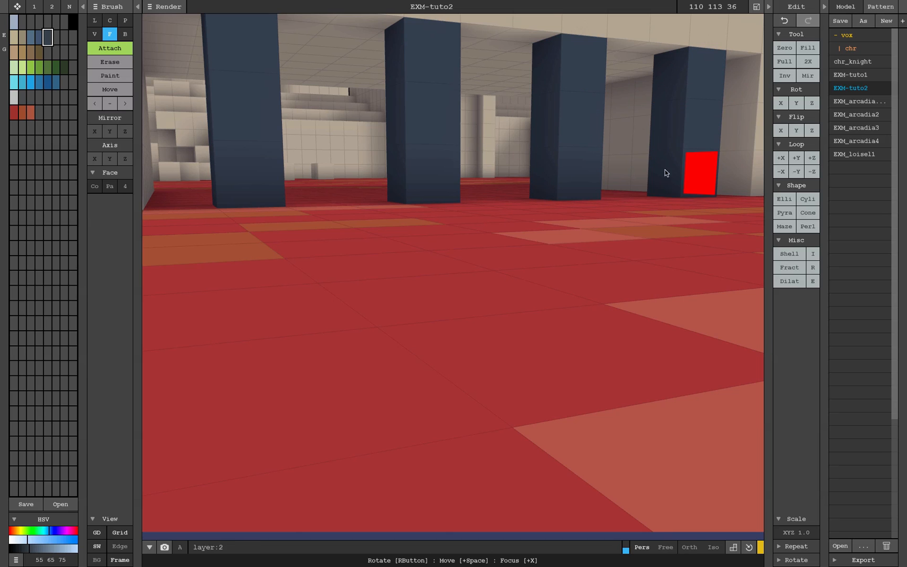
Paint scattered light red (172 83 67) voxels on the pool floor in front of the slate pillars
mouse_move(582, 123)
right_down()
mouse_move(571, 137)
mouse_move(569, 126)
mouse_move(579, 125)
right_up()
scroll(578, 126, down, 5)
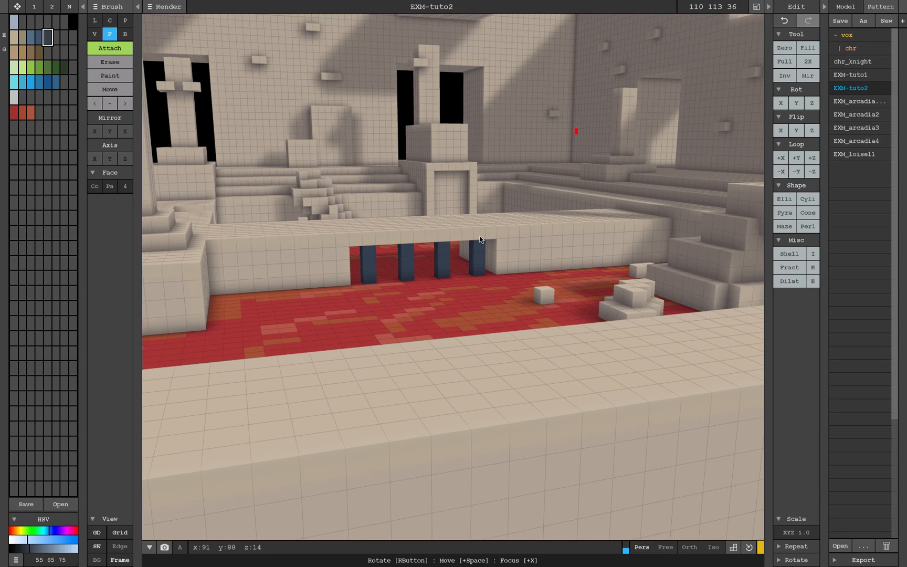
right_drag(480, 238, 447, 267)
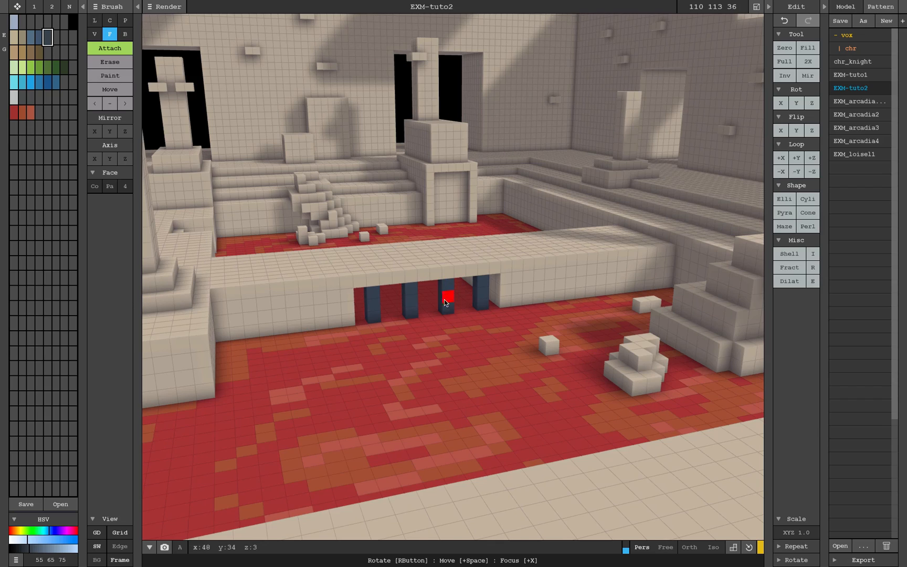
click(94, 34)
click(110, 75)
click(30, 111)
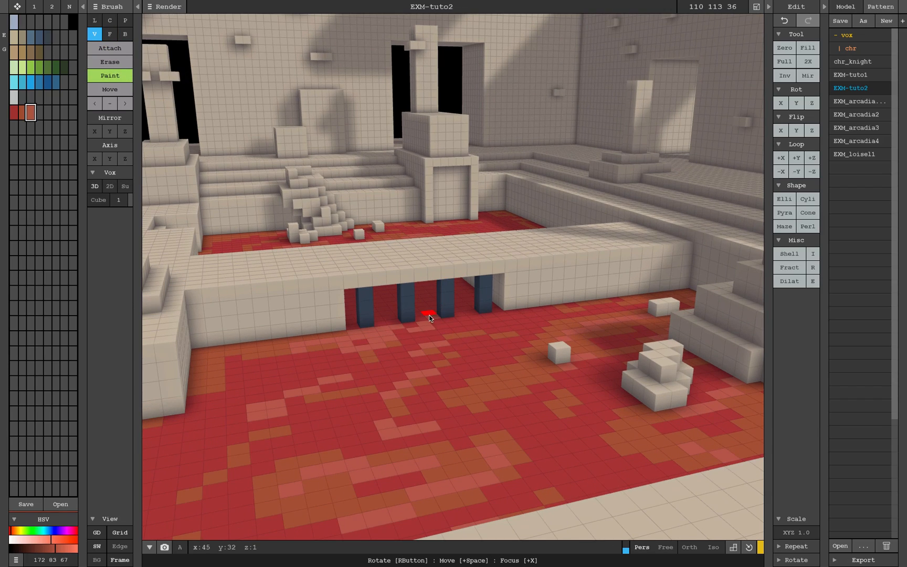
right_drag(505, 316, 38, 110)
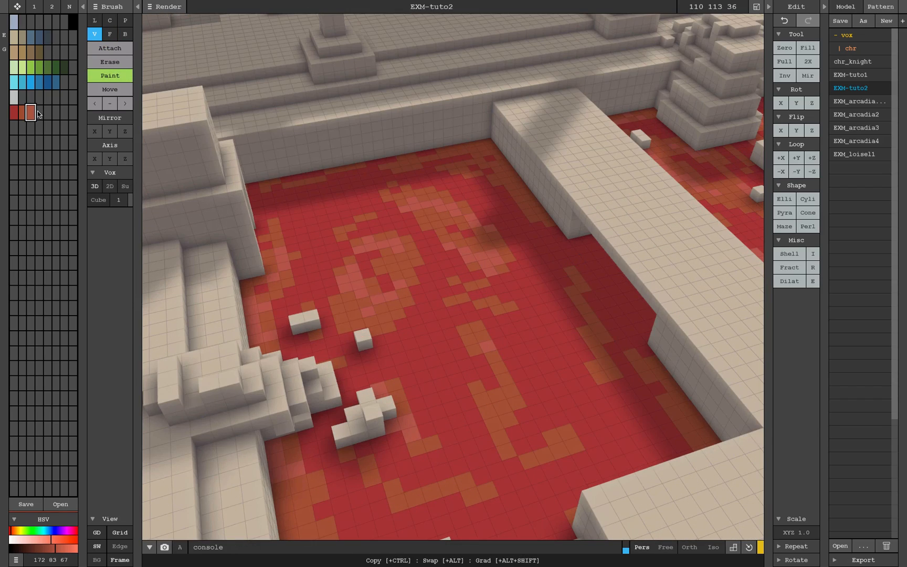
Add a dark red (92 16 10) to the palette and fill the passage floor beneath the walkway with it
click(38, 112)
click(33, 547)
mouse_move(399, 336)
right_down()
mouse_move(522, 308)
mouse_move(561, 243)
mouse_move(601, 269)
mouse_move(618, 256)
mouse_move(611, 246)
right_up()
click(110, 34)
click(125, 34)
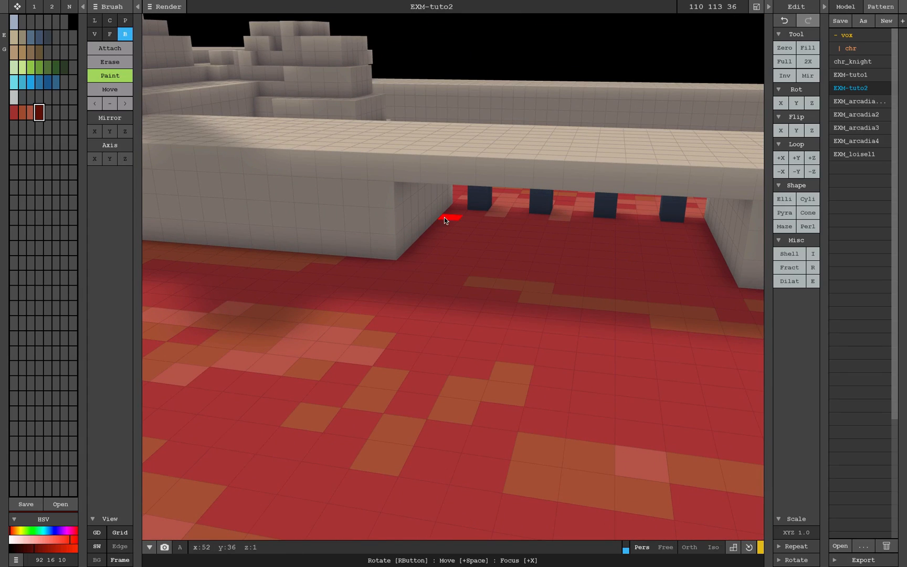
drag(445, 215, 716, 273)
Paint a straight dark red strip on the first pool's floor along the side of the walkway
click(95, 33)
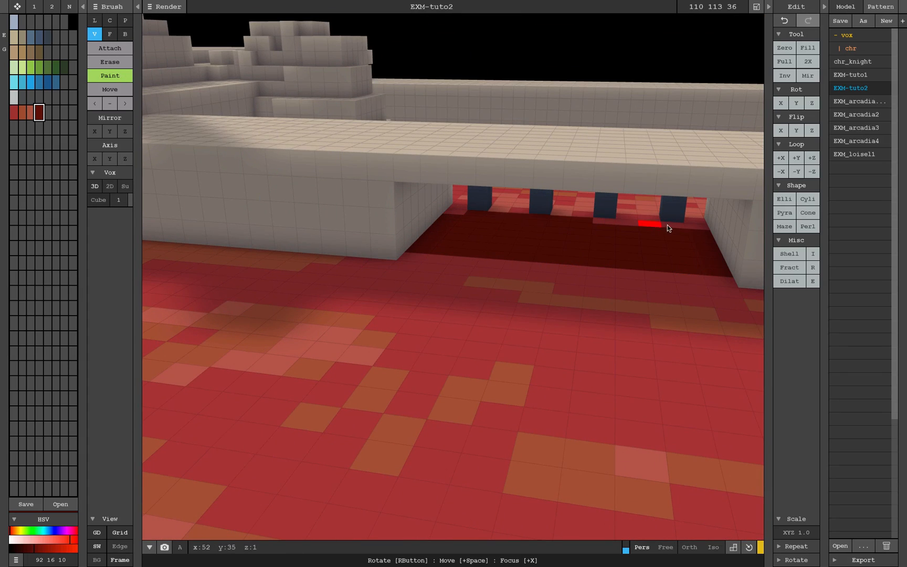
mouse_move(677, 301)
right_down()
mouse_move(542, 300)
mouse_move(272, 251)
right_up()
key(f)
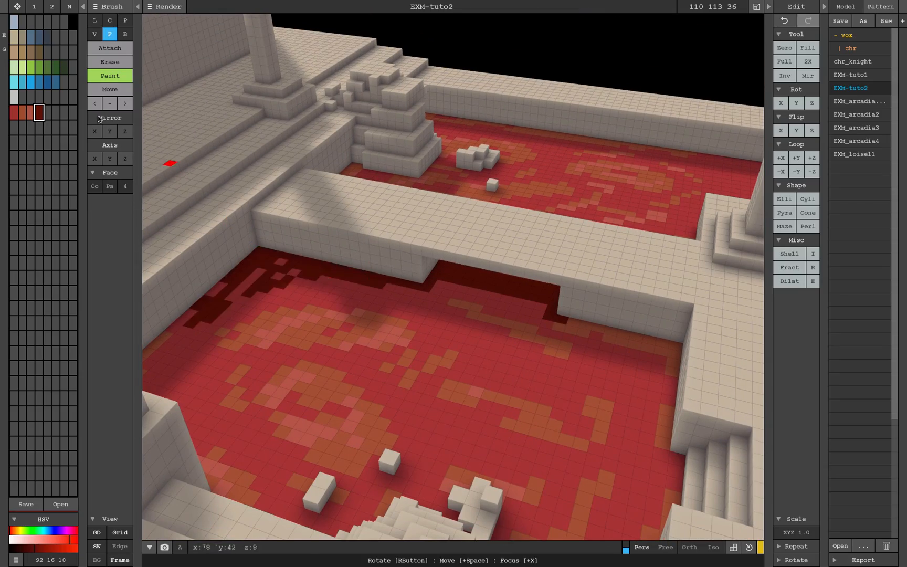
key(b)
right_drag(671, 344, 552, 291)
scroll(564, 291, down, 3)
scroll(523, 290, up, 3)
scroll(560, 293, down, 3)
scroll(552, 291, up, 3)
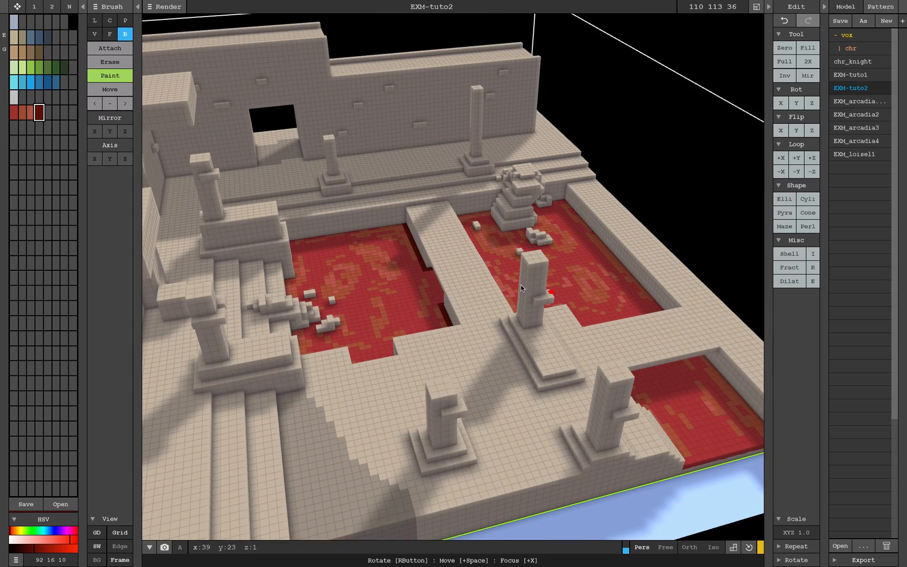
Set the dark red to 117 24 17 and paint strips of it along the wall edges of the second and third pools
click(45, 549)
click(67, 540)
click(41, 547)
drag(563, 200, 696, 360)
right_drag(696, 361, 628, 281)
drag(628, 281, 708, 333)
right_drag(691, 331, 485, 309)
right_drag(587, 329, 585, 340)
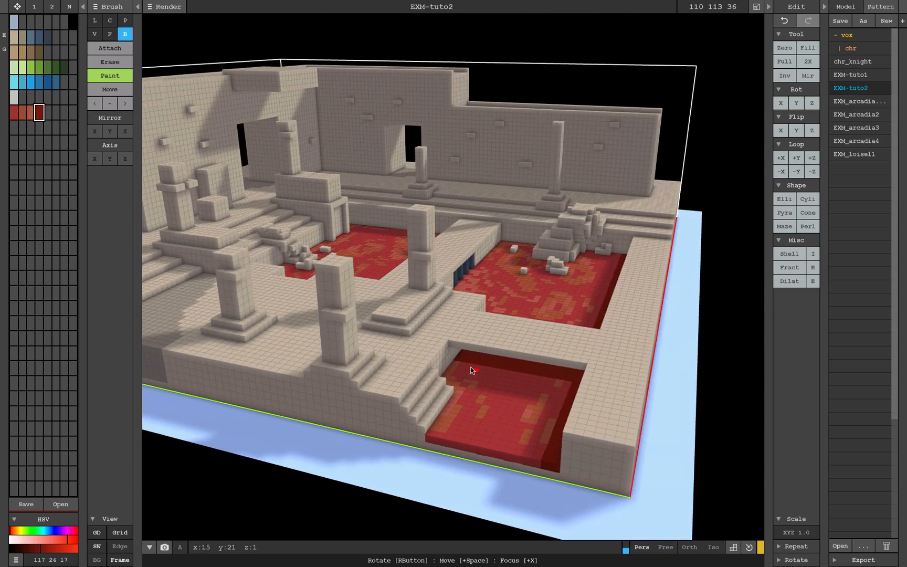
Erase three narrow vertical slots, 2 voxels wide and 7 tall, in the courtyard face of the long low wall
scroll(550, 379, up, 3)
right_drag(550, 378, 294, 281)
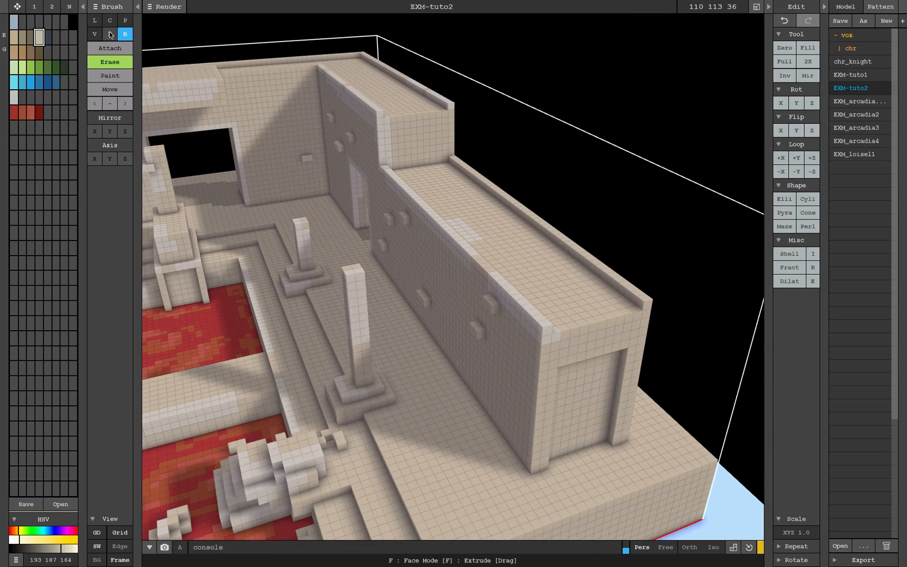
click(109, 34)
right_drag(405, 218, 452, 237)
key(b)
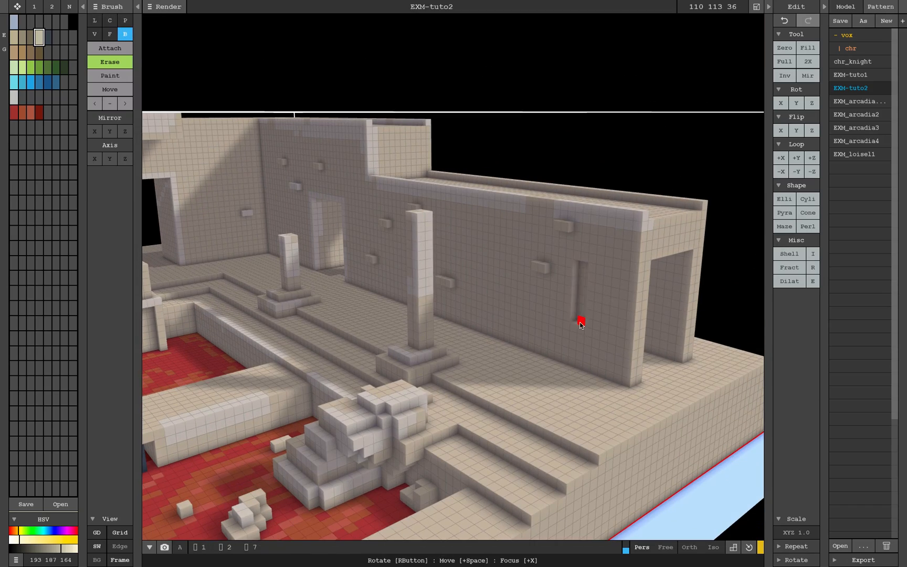
mouse_move(580, 318)
right_down()
mouse_move(588, 318)
mouse_move(538, 227)
right_up()
drag(537, 227, 544, 272)
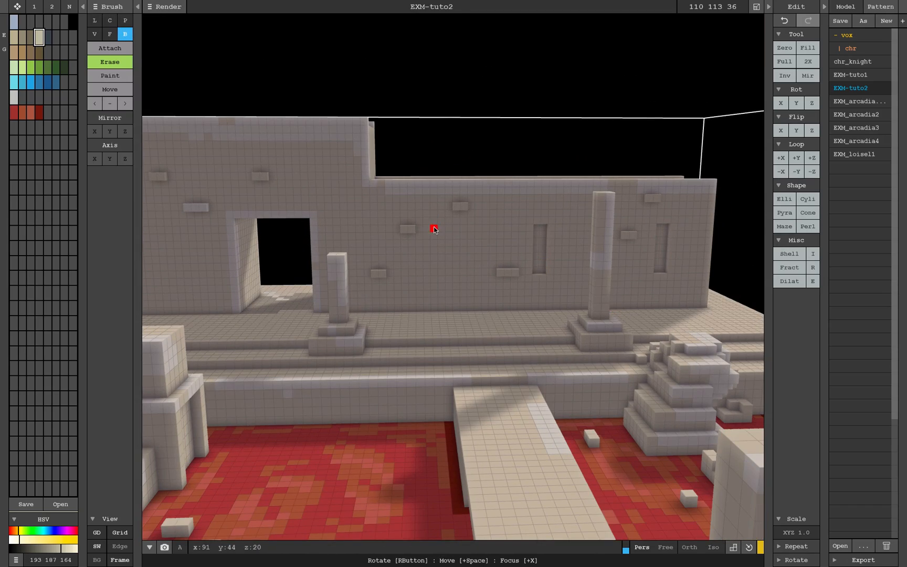
drag(433, 230, 438, 271)
Carve two wide rectangular window recesses, about 13 by 4 voxels, into the outer rear face of the long low wall
key(f)
mouse_move(534, 263)
right_down()
mouse_move(645, 231)
mouse_move(431, 186)
right_up()
key(b)
drag(273, 237, 361, 265)
drag(429, 220, 502, 241)
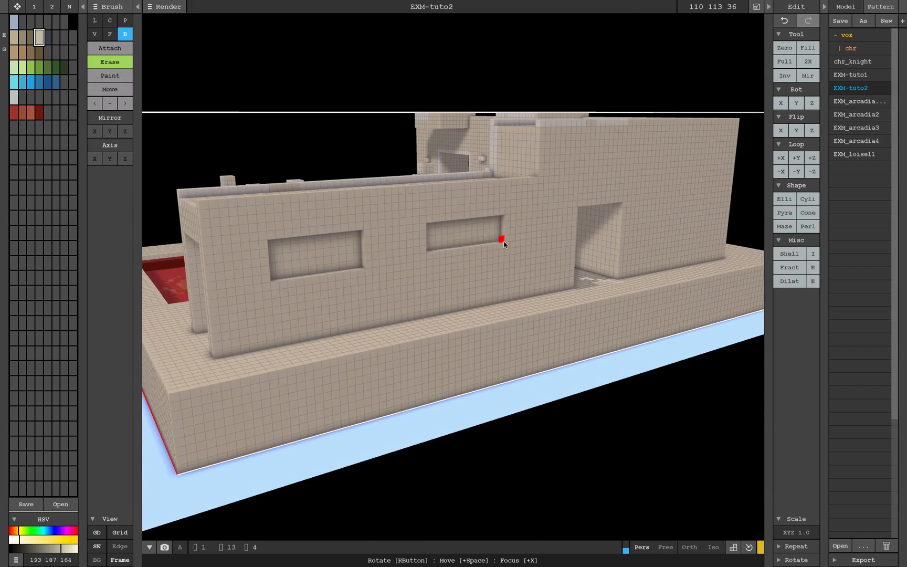
key(f)
Cut a rectangular opening into the end face of the raised wall section above the lower roof and deepen it inward
mouse_move(503, 242)
right_down()
mouse_move(517, 255)
mouse_move(470, 266)
right_up()
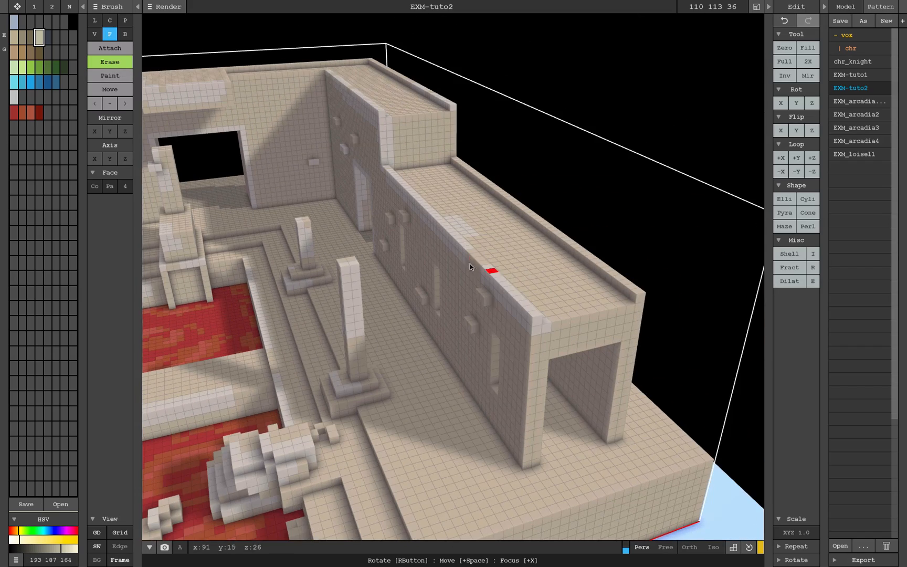
key(b)
drag(399, 130, 439, 161)
key(f)
click(413, 143)
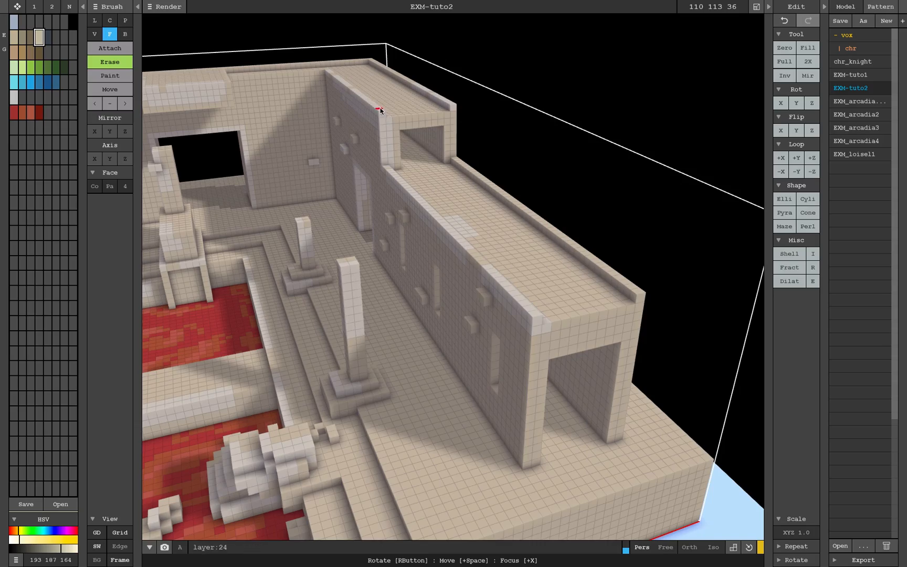
Erase a vertical slot 1 voxel wide and 5 tall in the wall between the two large doorways
mouse_move(380, 110)
right_down()
mouse_move(233, 143)
mouse_move(283, 137)
right_up()
key(b)
drag(312, 164, 318, 202)
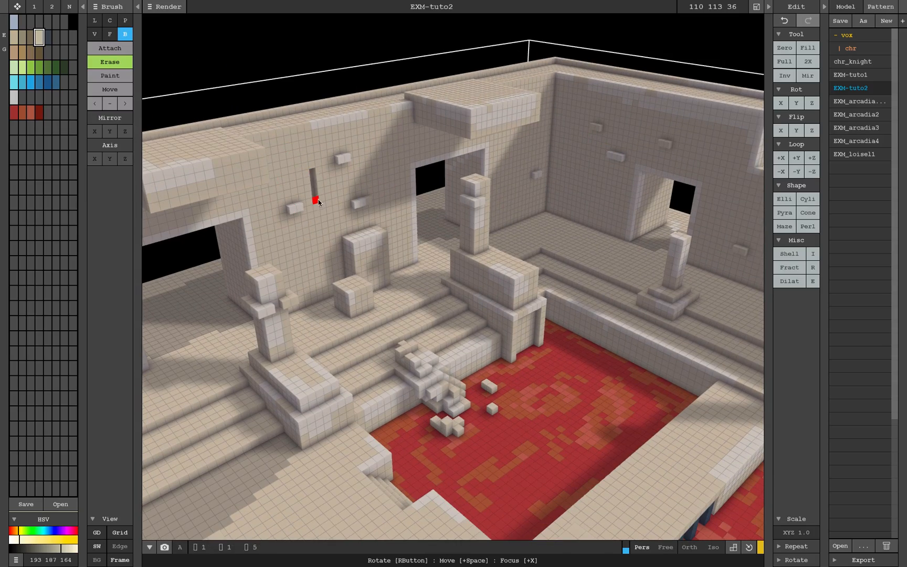
Erase a large rectangle near the top of the side wall's end face and hollow it deep along the wall's length
mouse_move(392, 185)
right_down()
mouse_move(354, 176)
mouse_move(358, 201)
mouse_move(660, 184)
mouse_move(210, 160)
right_up()
mouse_move(186, 123)
mouse_down()
mouse_move(302, 231)
mouse_move(314, 229)
mouse_up()
key(f)
click(276, 174)
drag(276, 175, 318, 110)
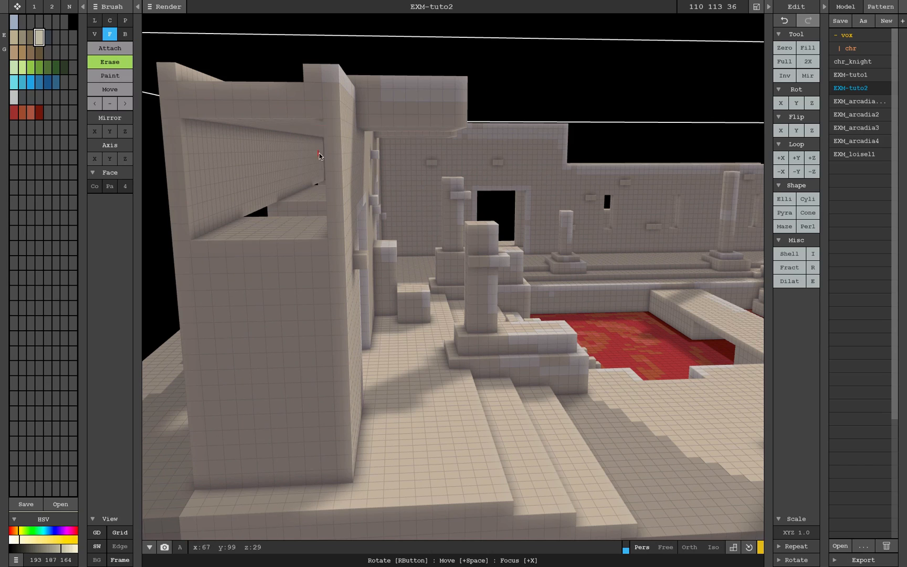
Attach a row 8 voxels wide and 1 high across the hollowed wall's interior and paint it beige (185 173 143)
right_drag(319, 144, 330, 170)
drag(300, 233, 370, 227)
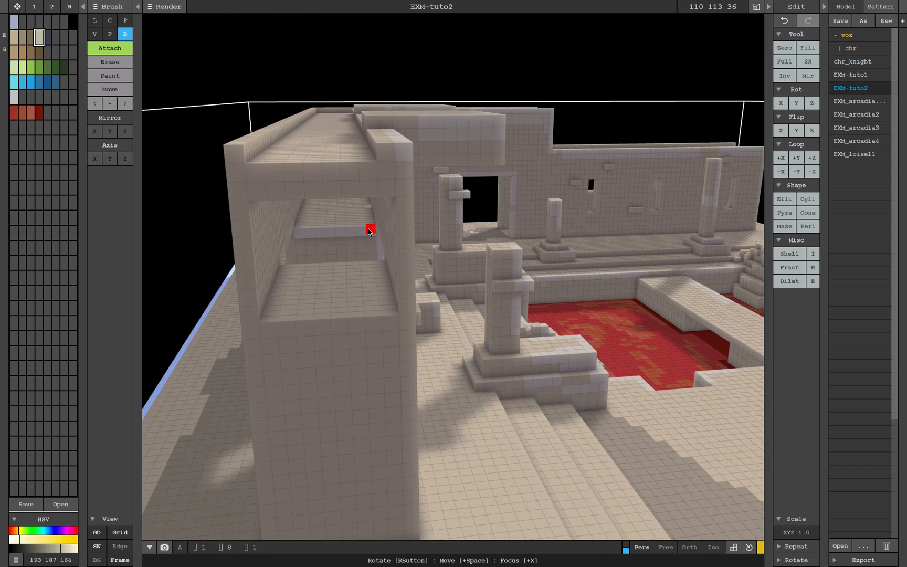
click(14, 37)
click(97, 76)
drag(299, 234, 370, 231)
click(110, 34)
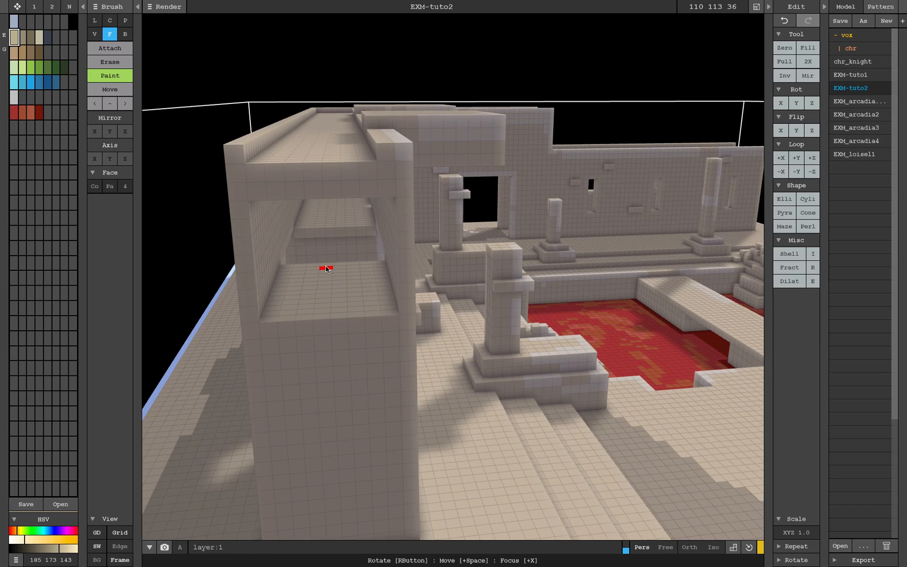
key(a)
mouse_move(329, 241)
right_down()
mouse_move(330, 185)
mouse_move(293, 201)
mouse_move(495, 194)
right_up()
Paint reddish-brown (165 117 95) stains on the edge wall behind the first pool
key(b)
key(v)
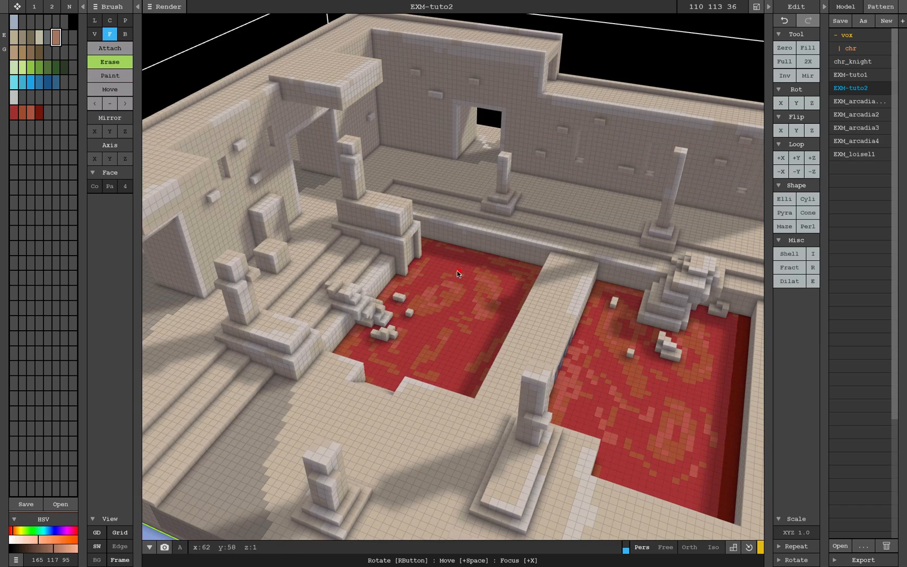
key(d)
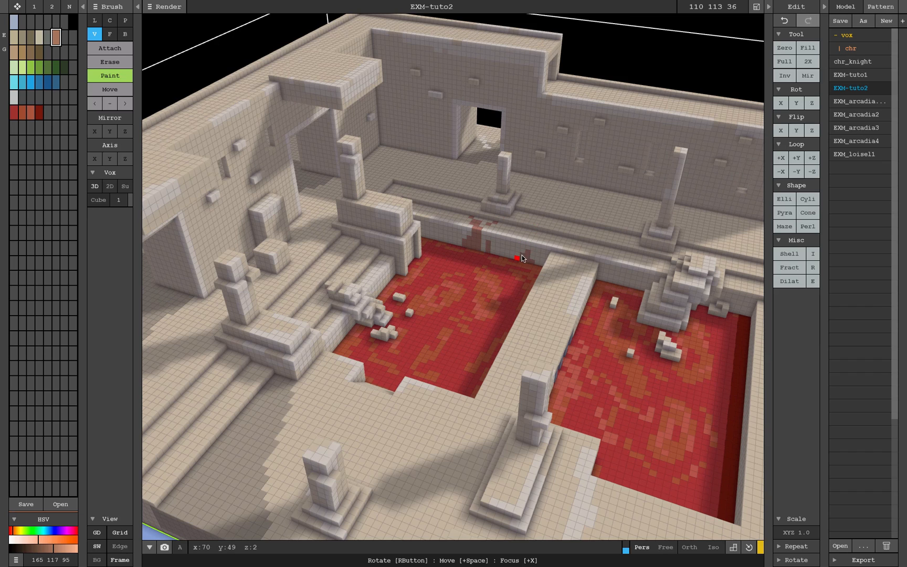
Paint reddish-brown (165 117 95) stains over the rubble piles in both pools and start them on the walkway's far end
right_drag(547, 278, 645, 344)
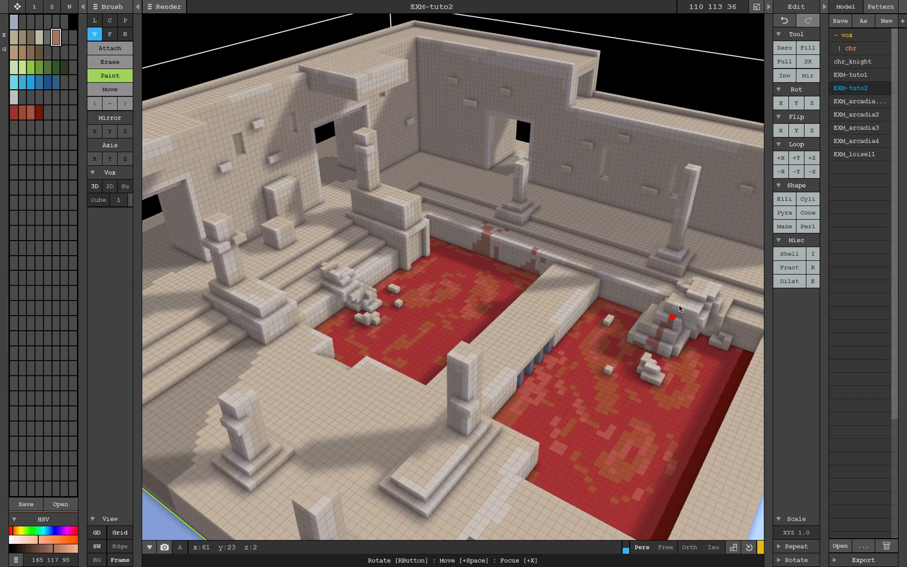
right_drag(679, 308, 366, 319)
mouse_move(490, 342)
right_down()
mouse_move(531, 263)
mouse_move(551, 250)
mouse_move(533, 324)
mouse_move(546, 306)
mouse_move(533, 317)
right_up()
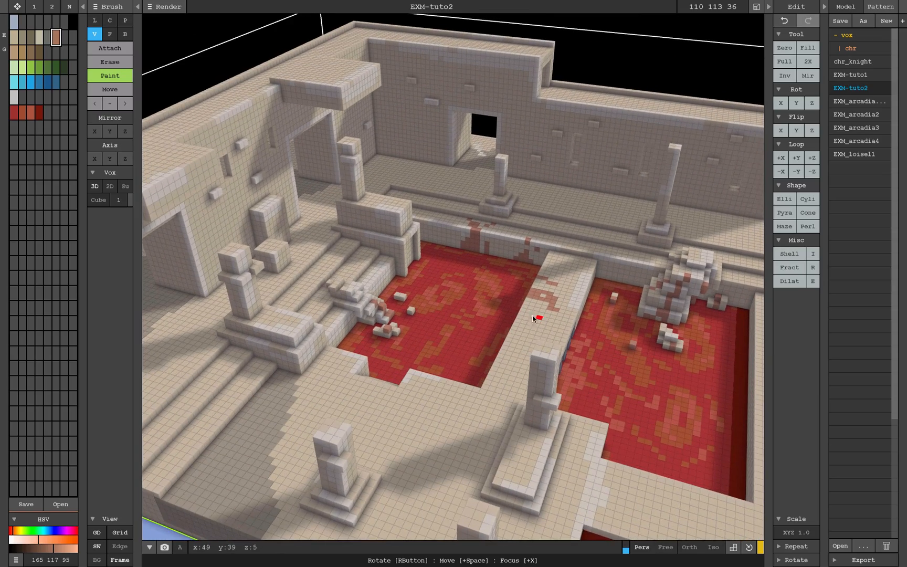
Continue the reddish-brown stain trail along the walkway between the pools and onto the adjoining floor
drag(532, 317, 522, 356)
right_drag(522, 355, 525, 370)
drag(560, 325, 552, 389)
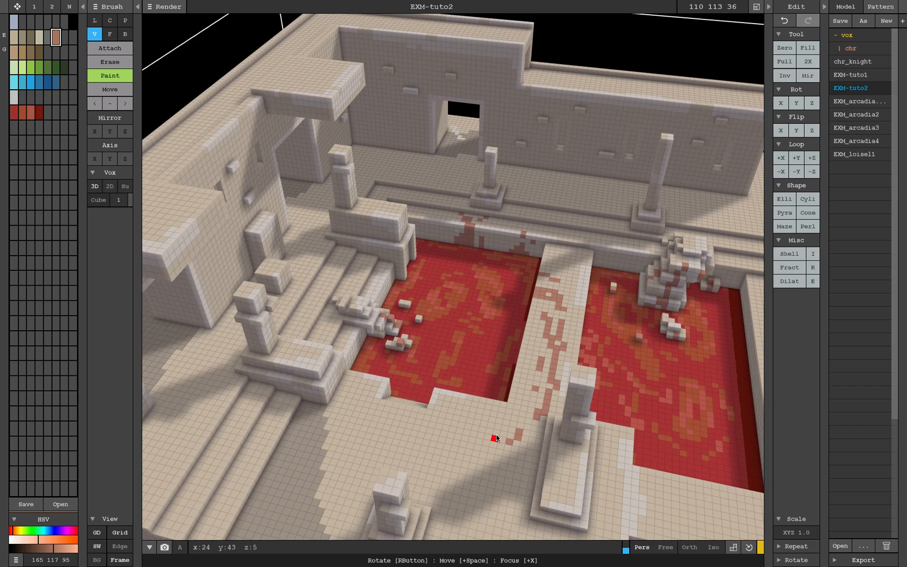
right_drag(496, 438, 468, 414)
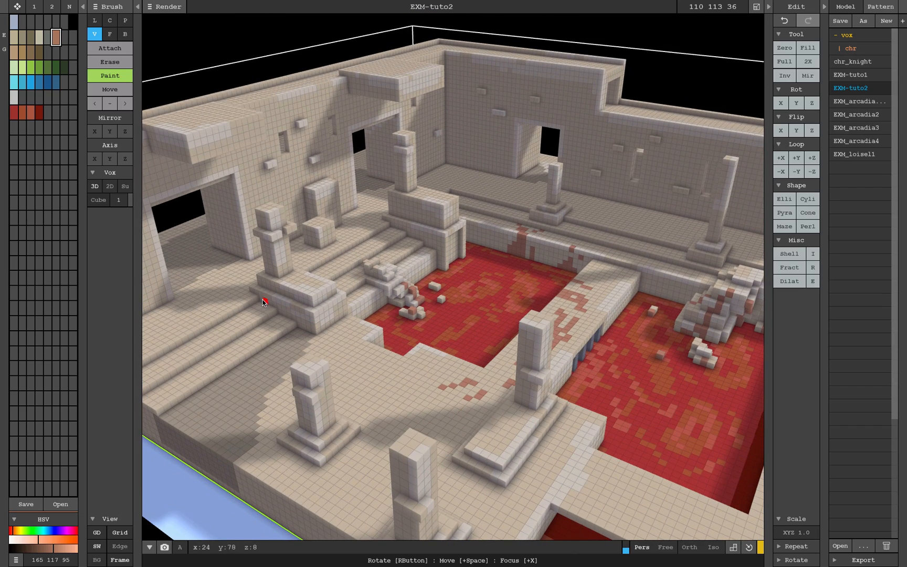
Attach a stepped beige (185 173 143) base on the floor beside the first pool, with a top tier of 4 by 11 voxels
key(b)
key(a)
alt+click(364, 362)
mouse_move(364, 362)
mouse_down()
mouse_move(420, 425)
mouse_move(382, 377)
mouse_move(416, 415)
mouse_up()
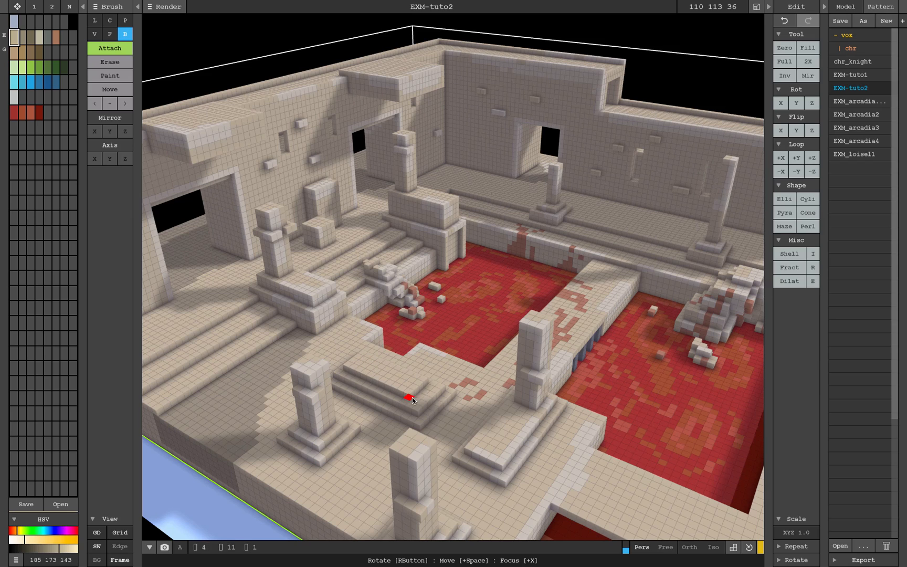
Extrude a block up from the stepped base and erase a basin of 2 by 10 voxels in its top
key(f)
mouse_move(382, 370)
mouse_down()
mouse_move(386, 358)
mouse_move(411, 370)
mouse_move(362, 342)
mouse_up()
key(b)
key(ctrl+z)
key(e)
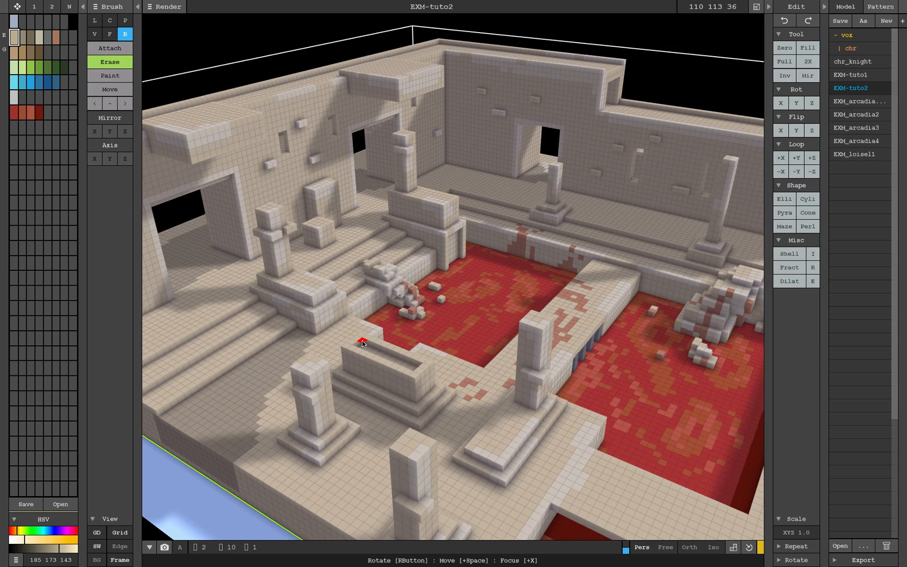
Paint the floor of the basin red (158 51 51)
scroll(362, 343, up, 2)
click(110, 33)
click(110, 75)
click(14, 112)
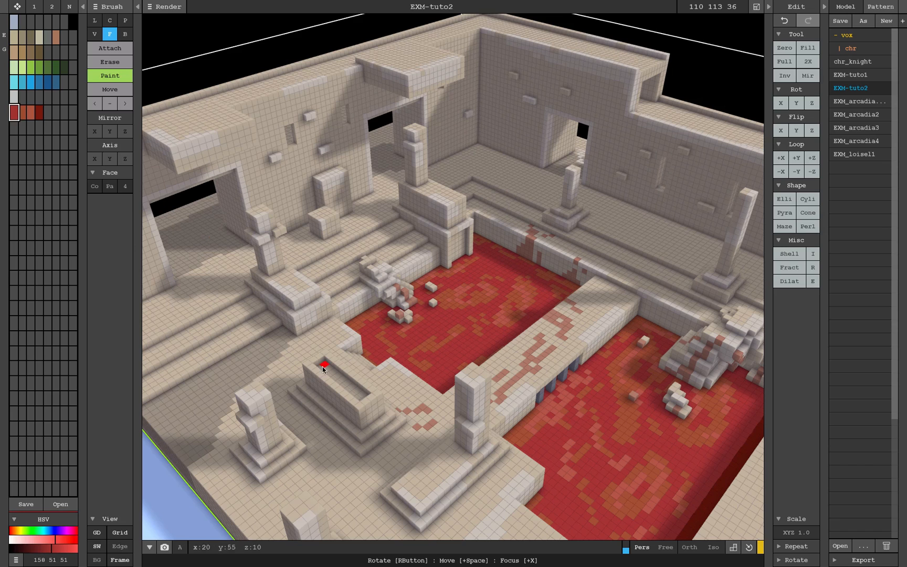
click(322, 366)
right_drag(322, 366, 349, 356)
click(23, 111)
key(v)
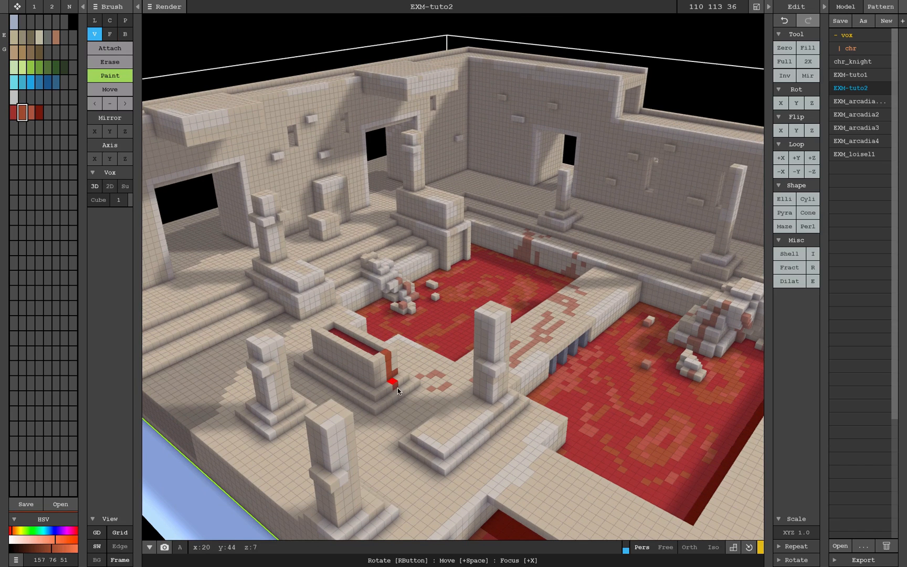
key(ctrl+z)
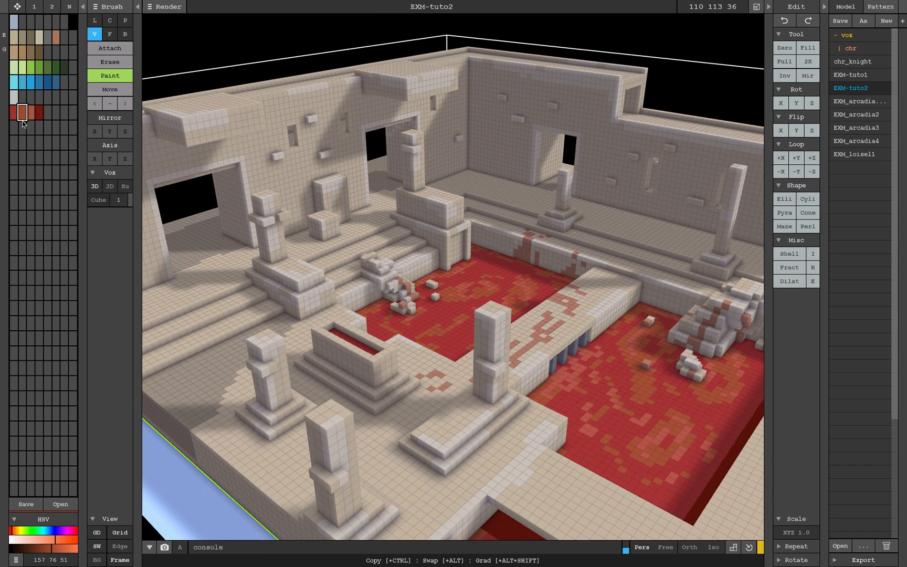
Paint a reddish-brown (165 117 95) spill from the basin's end down its steps to the stained floor
click(56, 37)
drag(382, 351, 411, 396)
right_drag(391, 415, 362, 399)
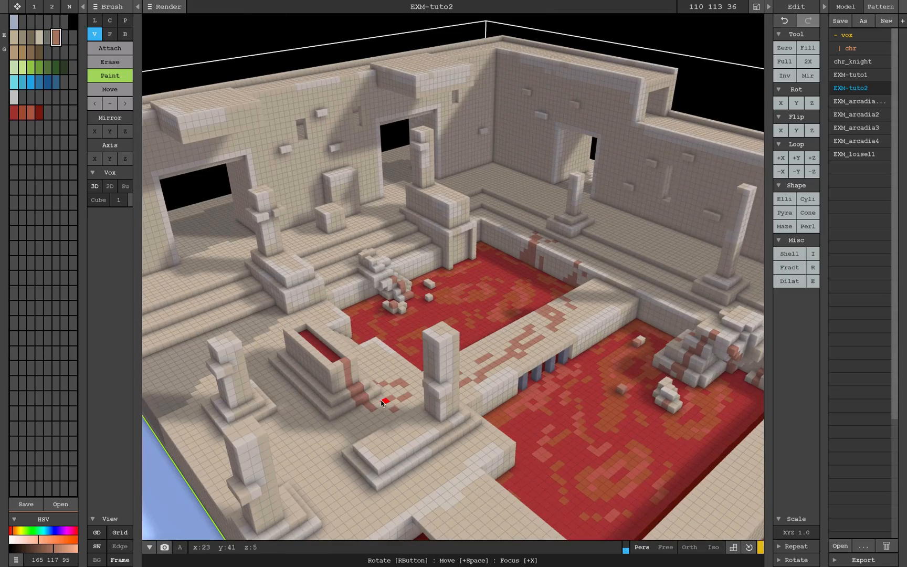
click(39, 112)
key(ctrl+z)
right_drag(325, 350, 428, 267)
click(238, 288)
alt+click(428, 268)
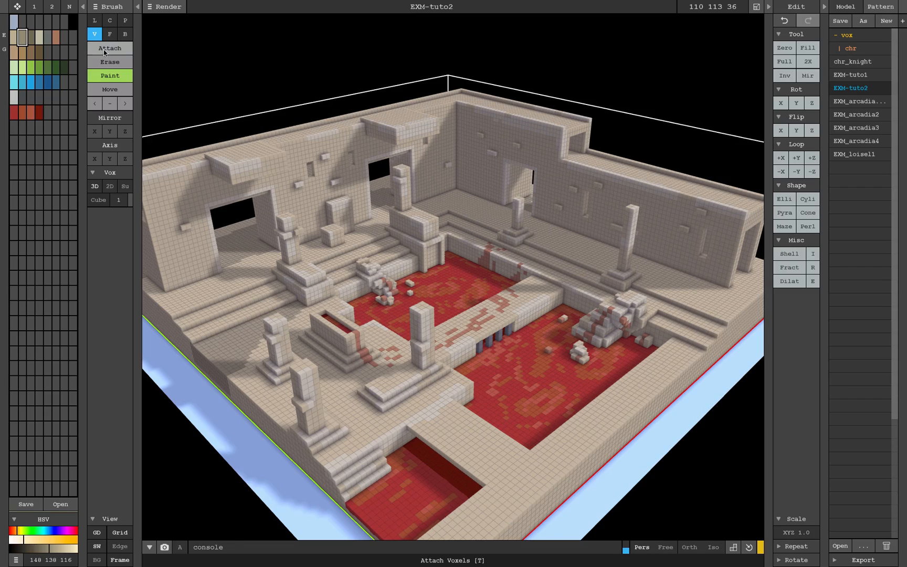
Examine the pools, walkway and pillars from several sides, and check the whole scene in a rendered preview
scroll(428, 265, up, 5)
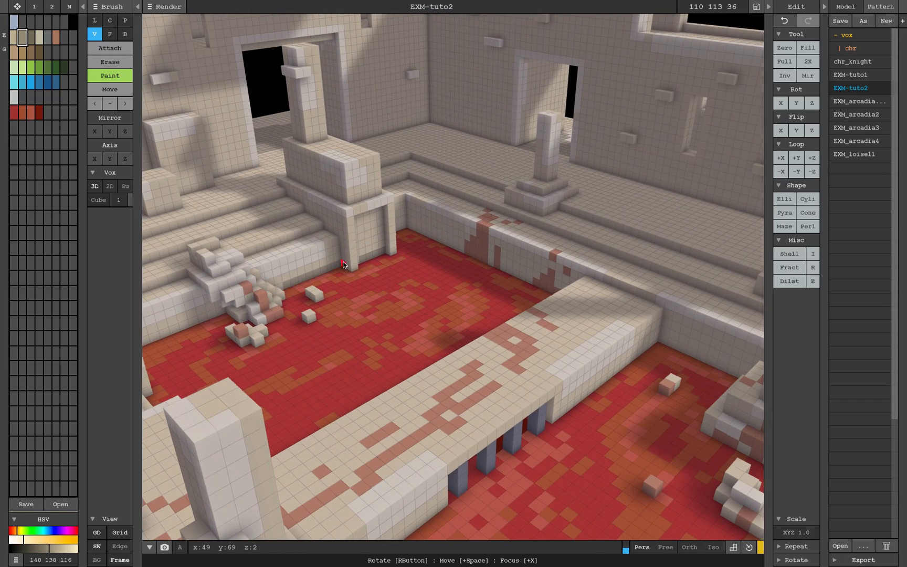
right_drag(361, 257, 476, 238)
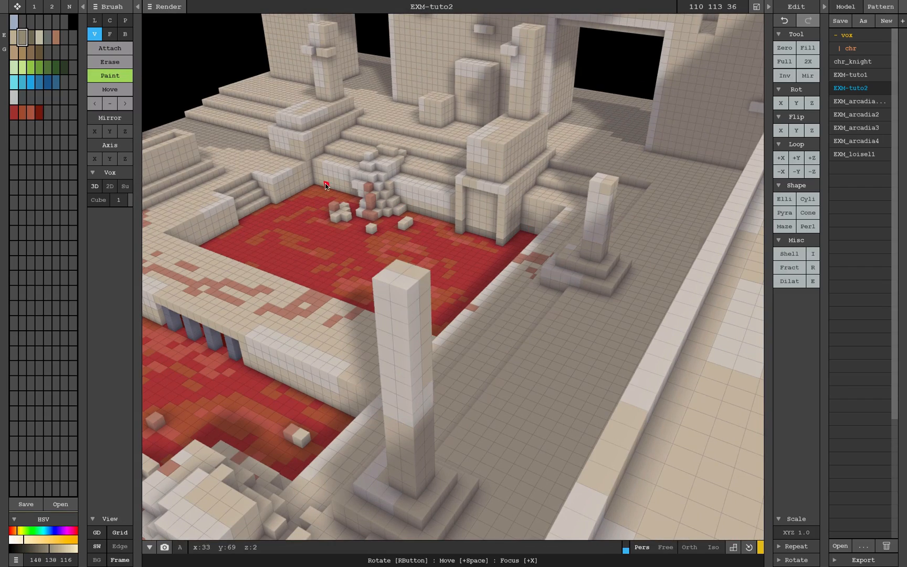
right_drag(280, 198, 475, 209)
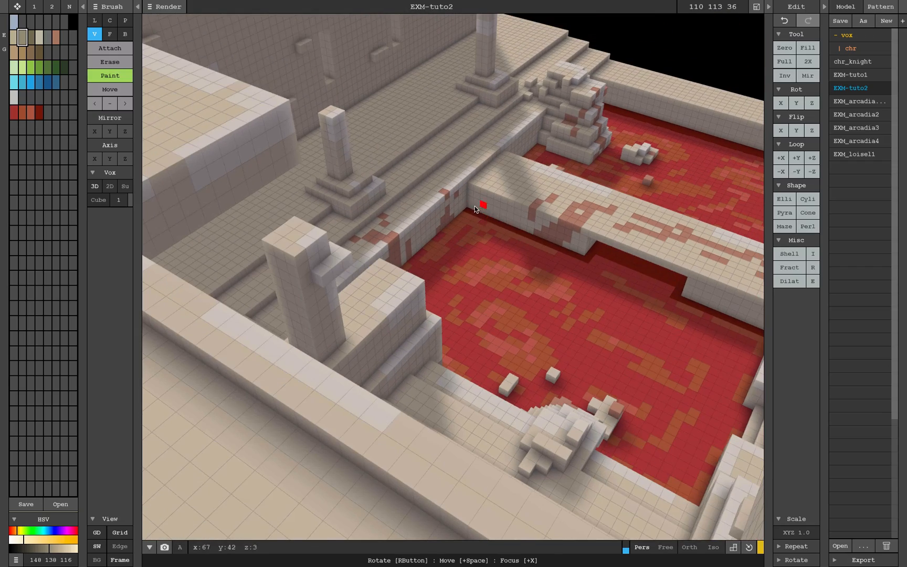
right_drag(578, 250, 528, 243)
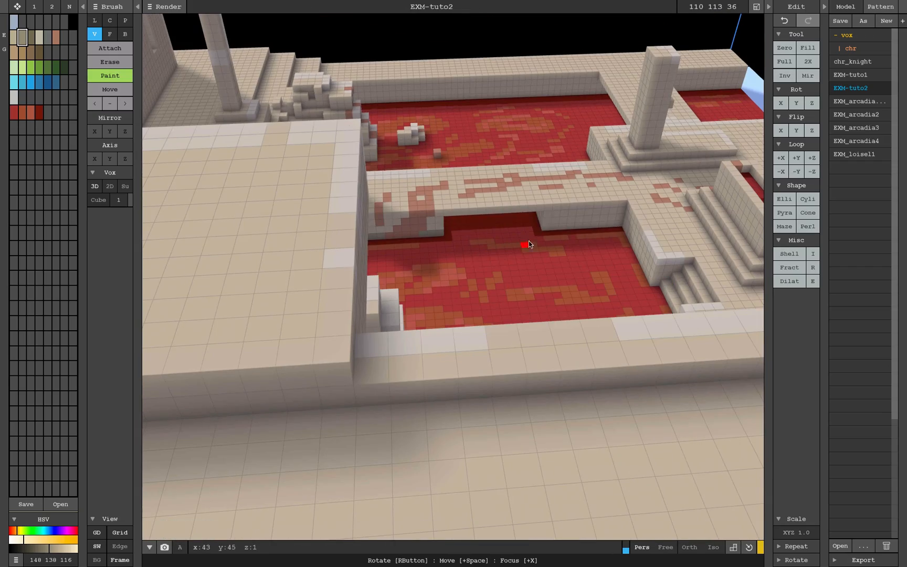
right_drag(635, 255, 595, 153)
key(ctrl+z)
click(500, 149)
scroll(558, 178, down, 5)
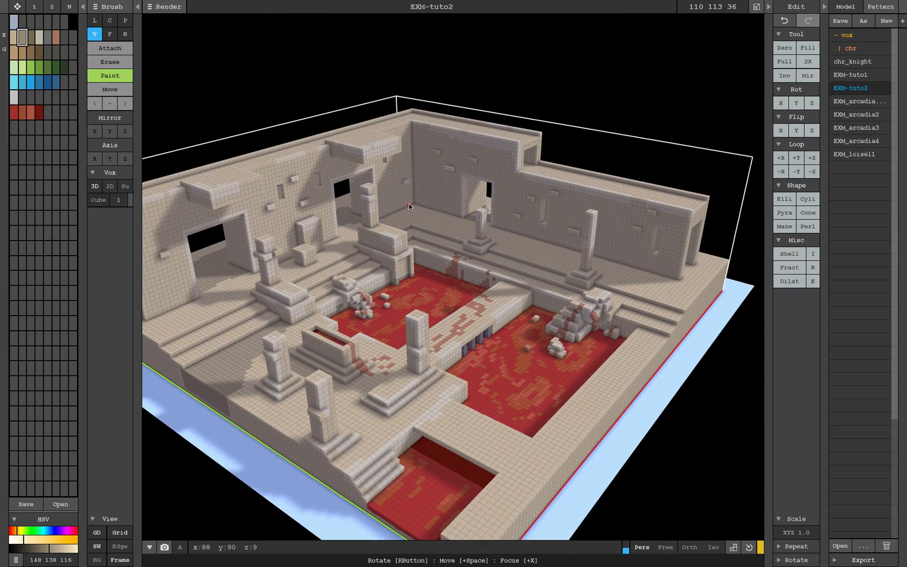
click(166, 7)
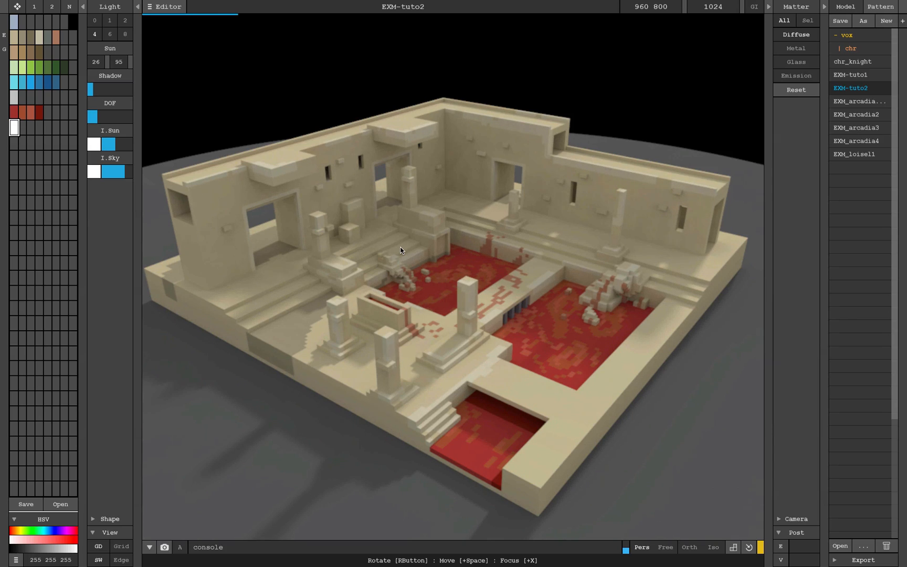
click(167, 6)
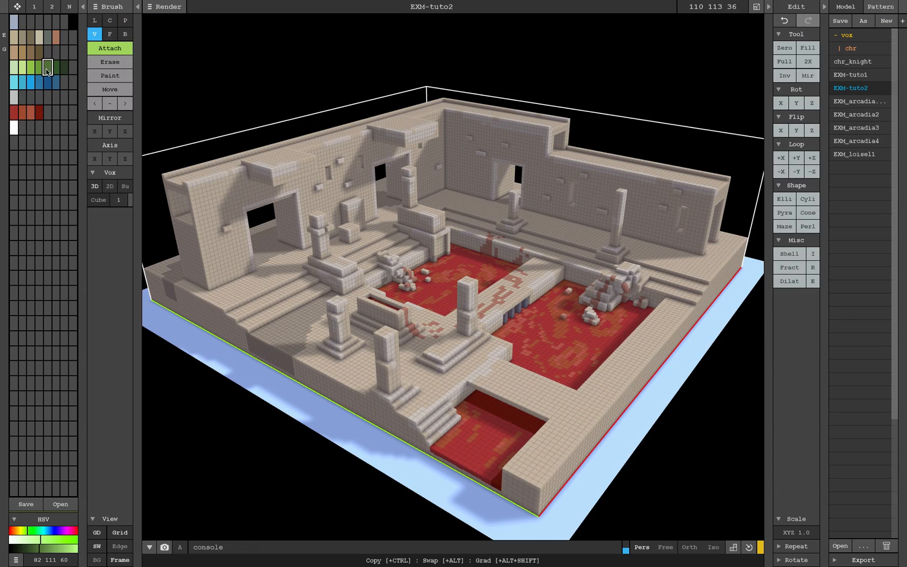
Attach dark green (82 111 60) vines spreading around the base and up the shaft of the pillar on the steps
mouse_move(307, 270)
mouse_down()
mouse_move(323, 257)
mouse_move(341, 299)
mouse_up()
right_drag(341, 299, 361, 315)
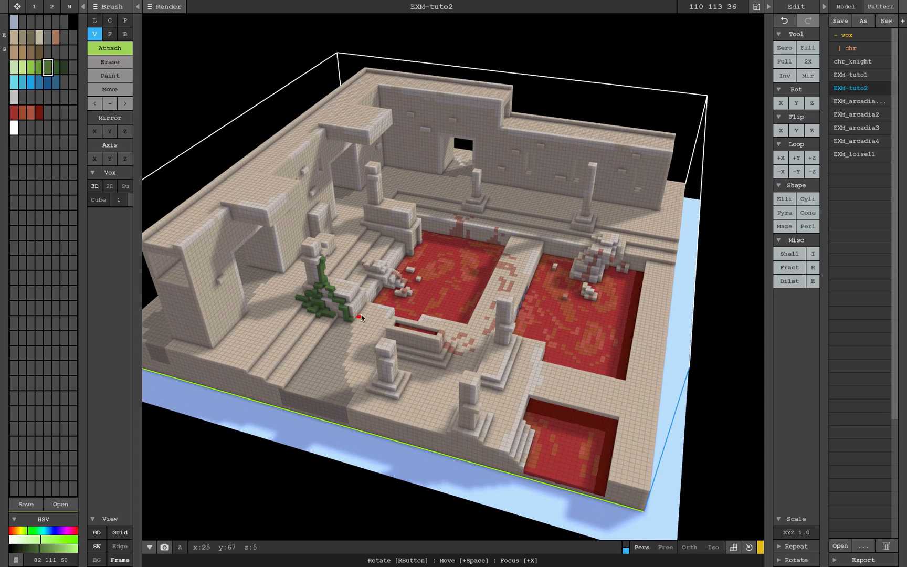
right_drag(296, 279, 224, 247)
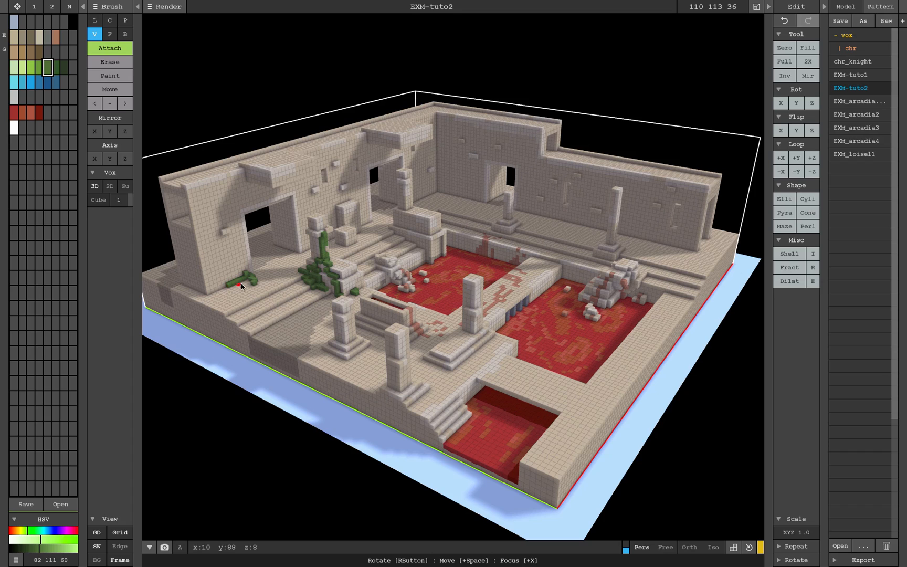
Attach green vines along the floor and up both faces of the wall's end beside the first doorway
mouse_move(241, 286)
mouse_down()
mouse_move(238, 267)
mouse_move(220, 295)
mouse_move(237, 297)
mouse_move(230, 268)
mouse_up()
right_drag(230, 269, 229, 276)
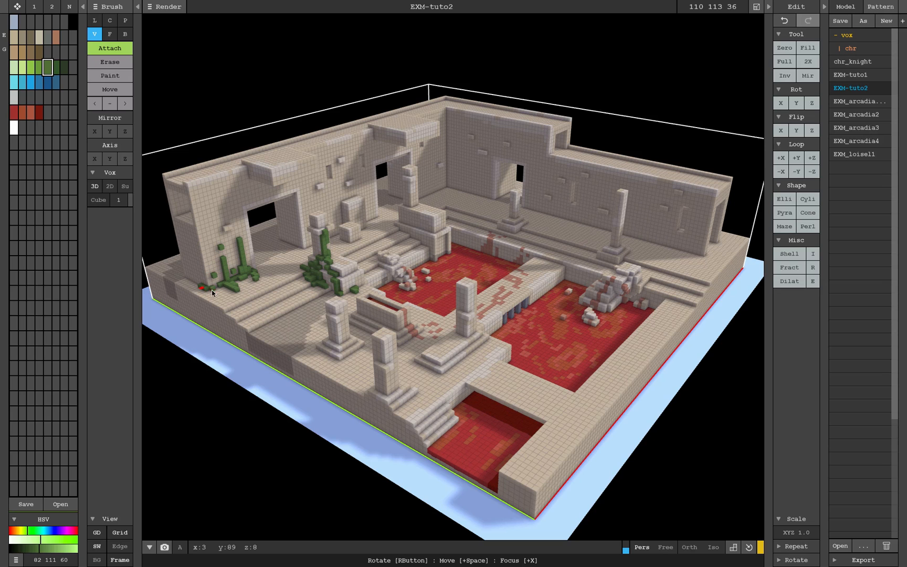
right_drag(270, 258, 236, 288)
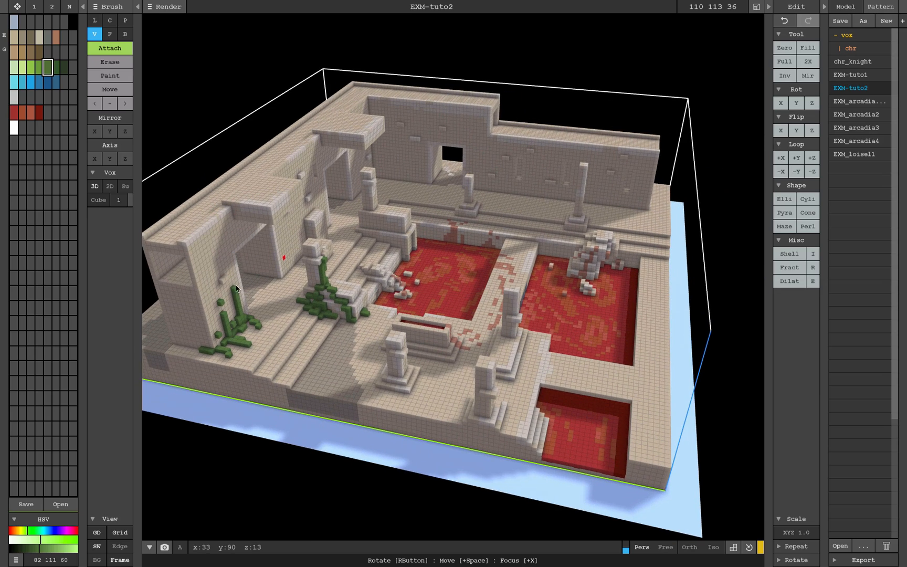
drag(186, 348, 190, 324)
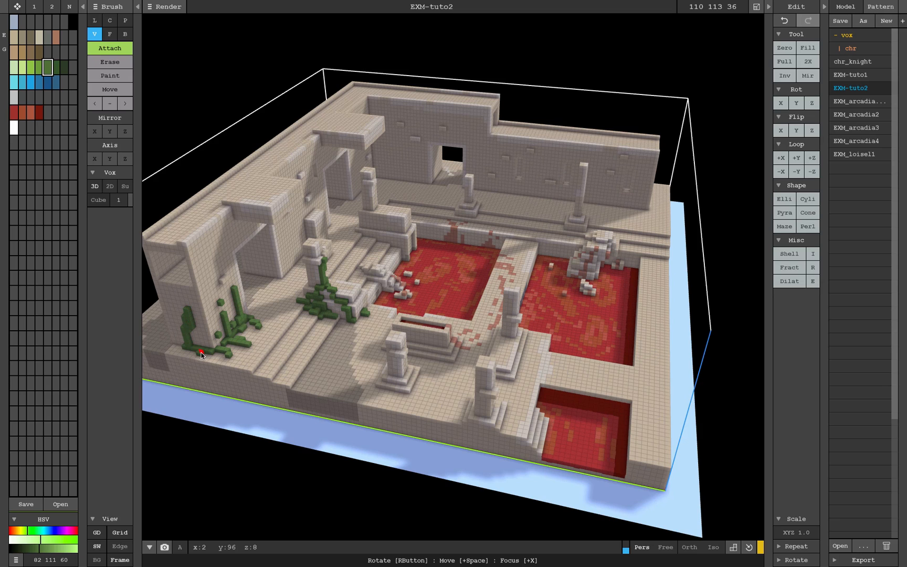
Build a large green bush behind the first doorway, along the wall's outer side, with a cube brush of size 3
right_drag(201, 355, 139, 225)
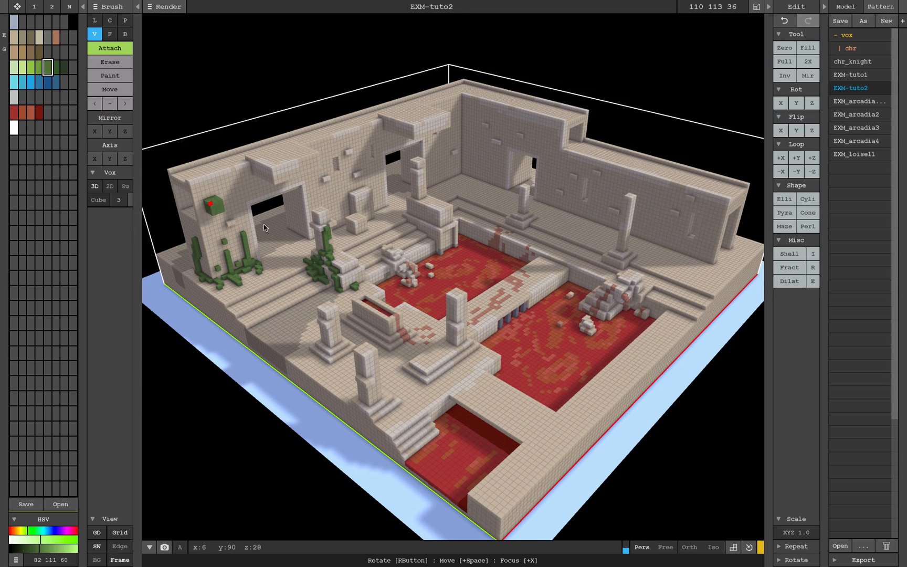
mouse_move(222, 211)
right_down()
mouse_move(284, 221)
mouse_move(292, 232)
right_up()
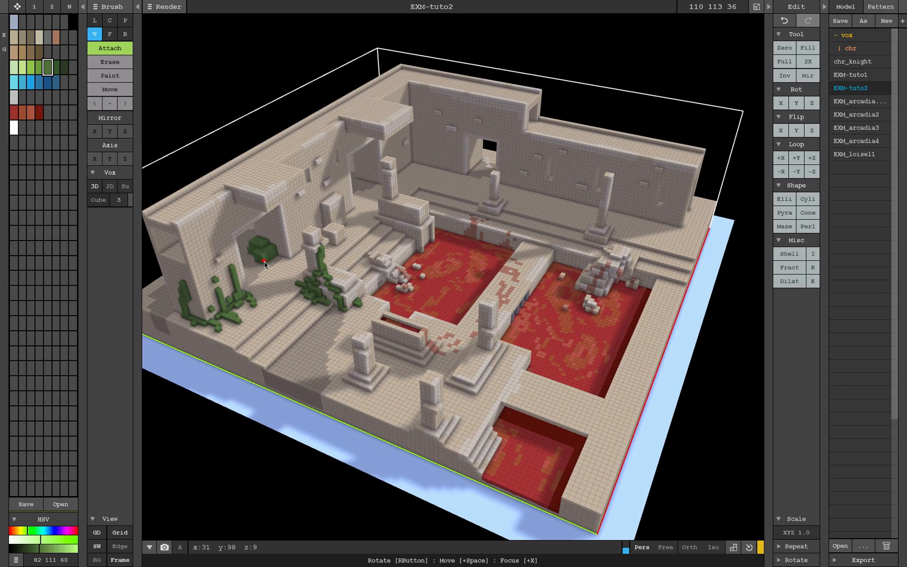
right_drag(273, 254, 336, 295)
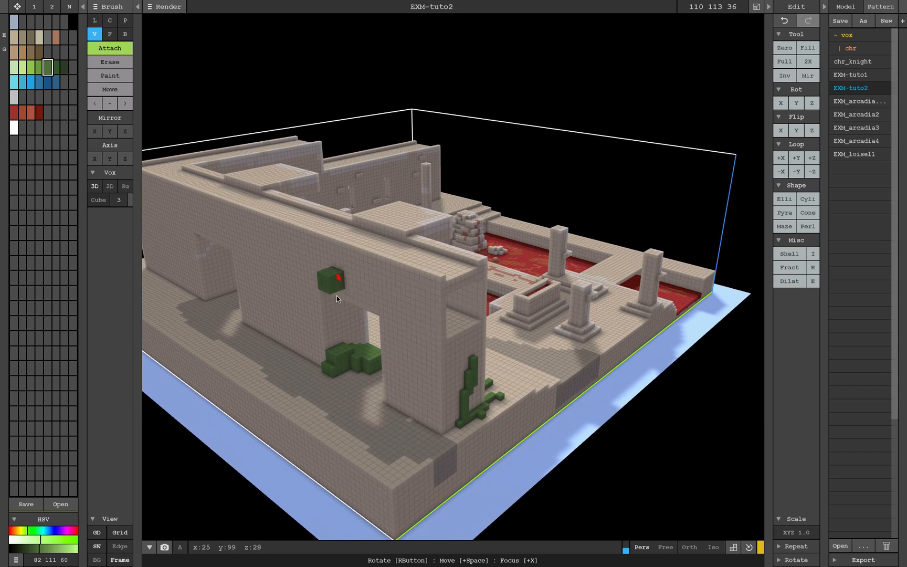
click(295, 352)
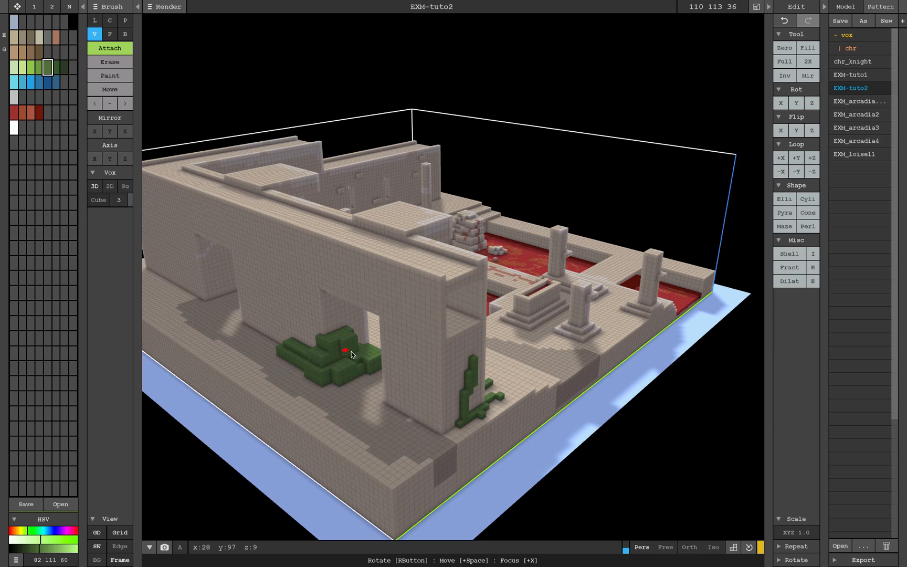
click(324, 351)
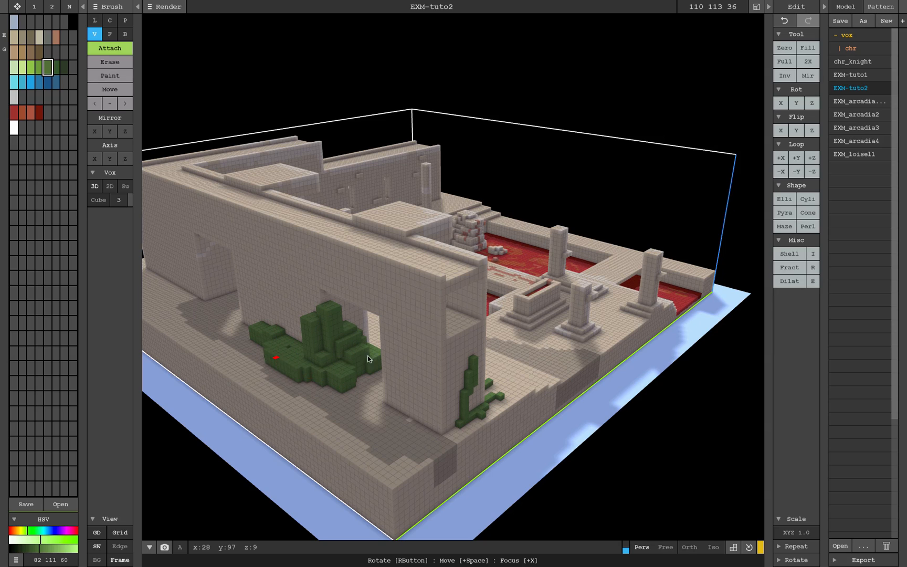
mouse_move(368, 355)
right_down()
mouse_move(347, 326)
mouse_move(326, 323)
right_up()
mouse_move(325, 323)
mouse_down()
mouse_move(293, 288)
mouse_move(354, 346)
mouse_up()
key(ctrl+z)
mouse_move(318, 298)
right_down()
mouse_move(363, 354)
mouse_move(338, 319)
right_up()
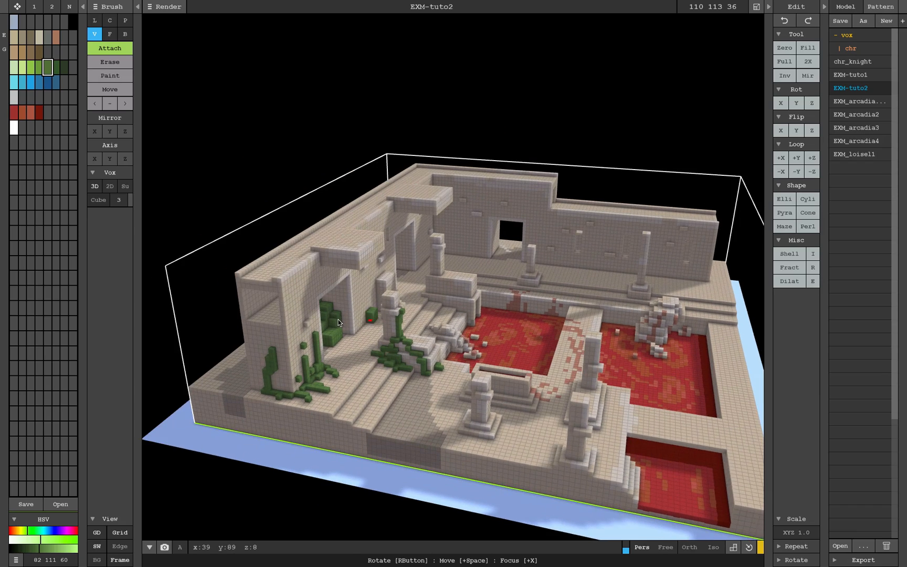
Roughen the bush inside the doorway with single green voxels, extending its leaves onto the floor in front
scroll(336, 319, up, 3)
scroll(406, 274, up, 5)
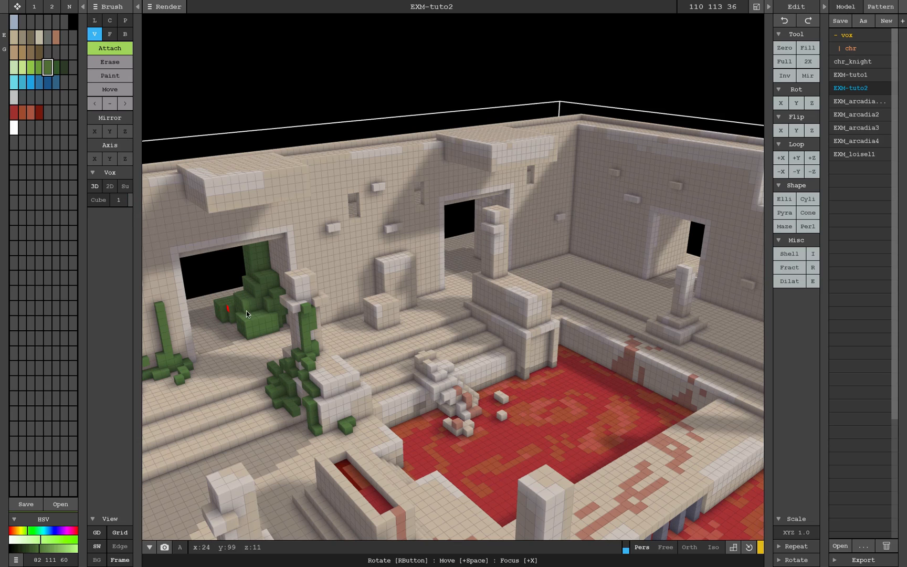
click(264, 313)
right_drag(265, 312, 257, 357)
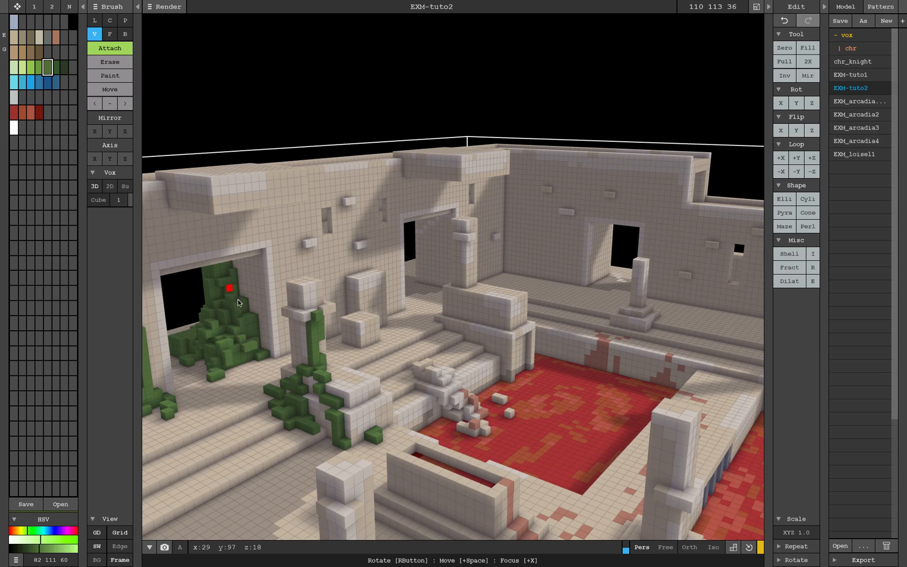
Break up the bush's blocky shape on the wall's outer side by attaching and erasing small voxel patches
right_drag(229, 286, 243, 420)
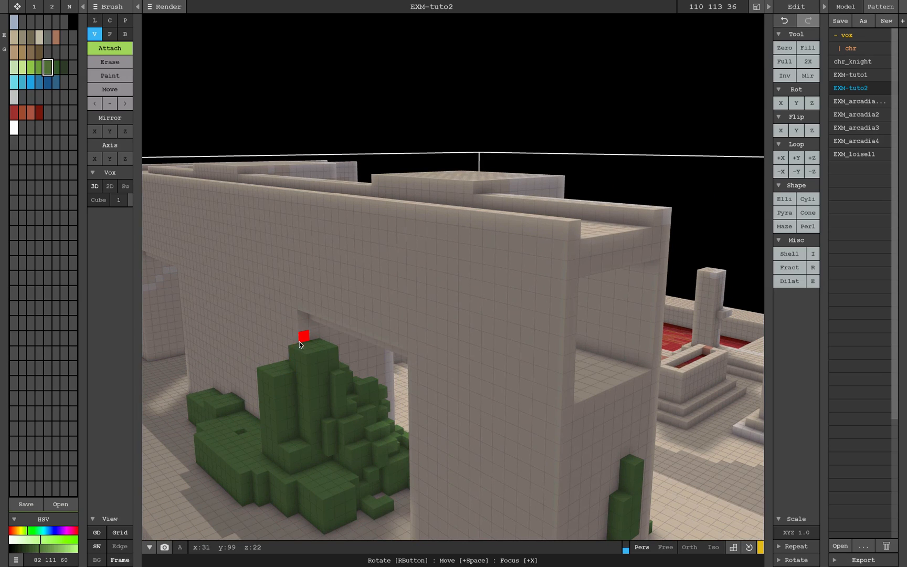
drag(300, 341, 289, 395)
right_drag(221, 451, 432, 430)
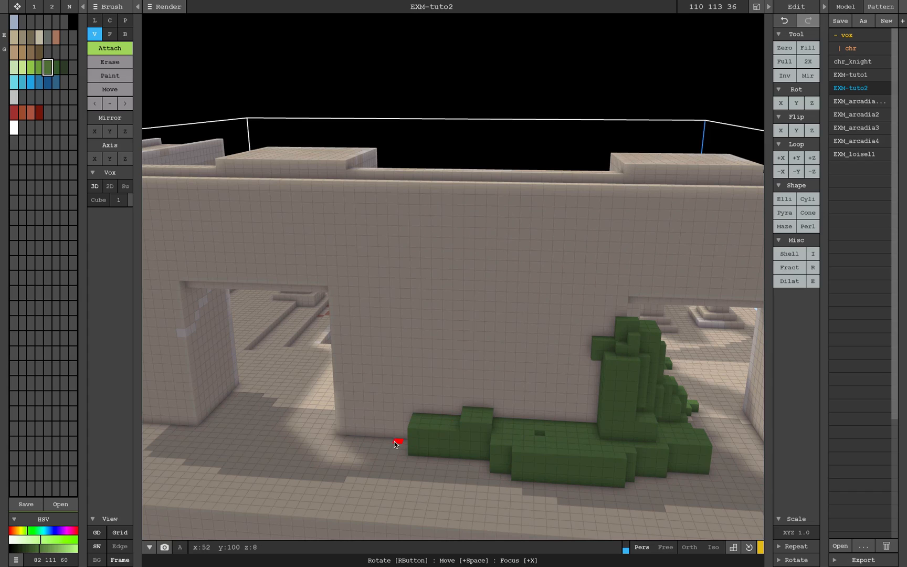
mouse_move(476, 420)
mouse_down()
mouse_move(467, 453)
mouse_move(374, 444)
mouse_move(482, 456)
mouse_up()
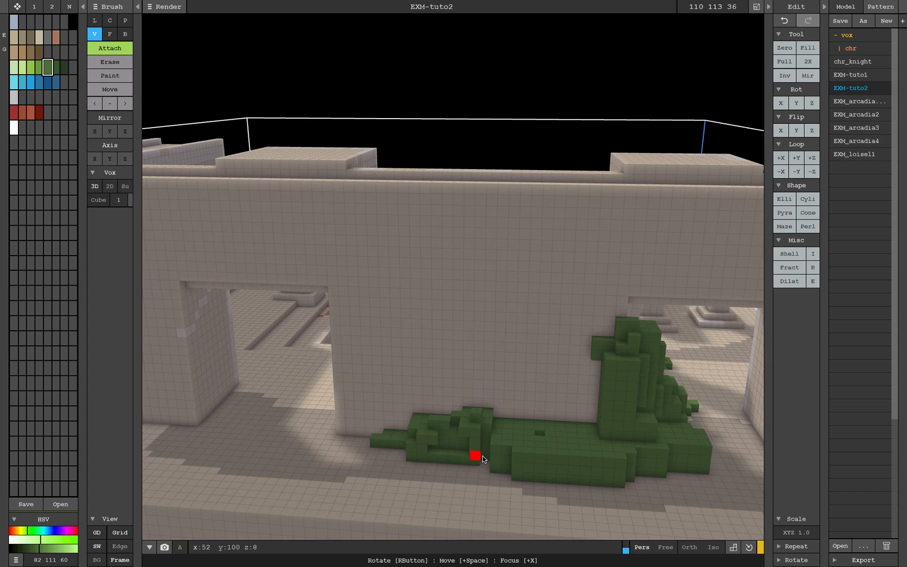
drag(570, 432, 599, 401)
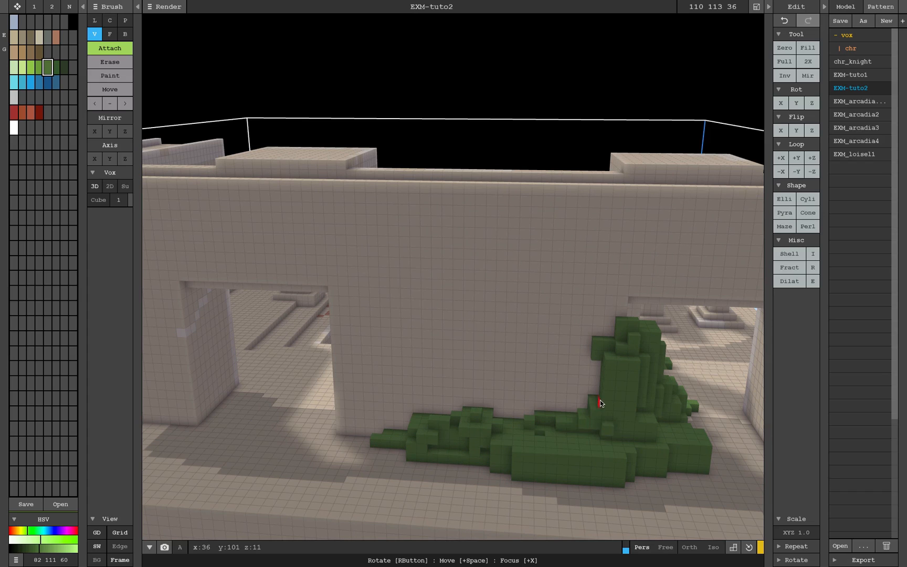
mouse_move(518, 479)
mouse_down()
mouse_move(538, 480)
mouse_move(550, 459)
mouse_move(542, 452)
mouse_up()
key(ctrl)
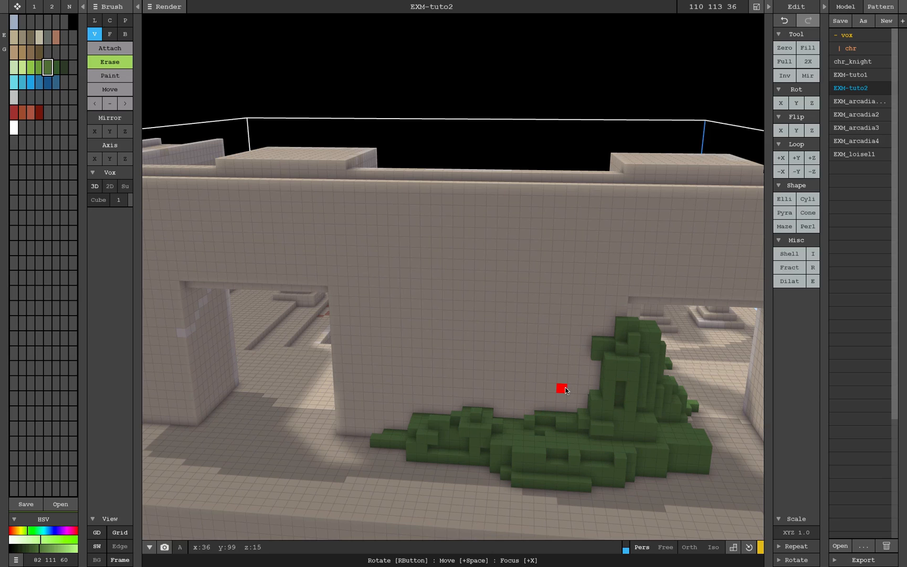
Attach sparse green vine strands climbing the outer wall above the bush
drag(572, 402, 573, 375)
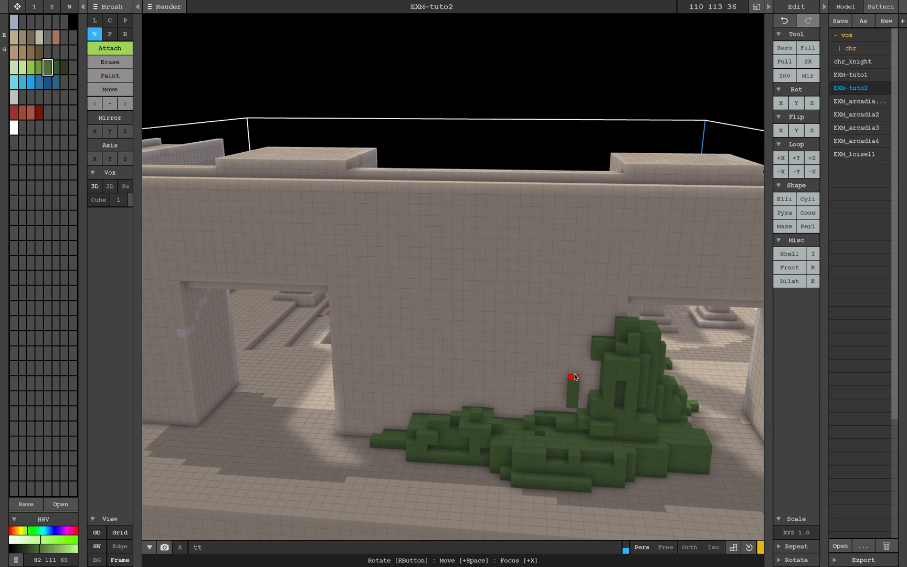
click(581, 346)
right_drag(496, 403, 493, 304)
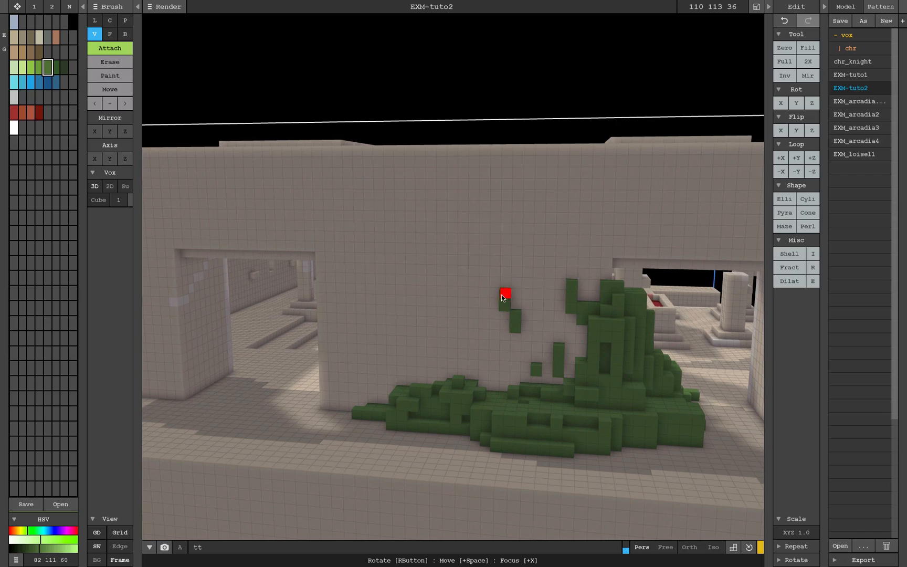
Attach green vines hanging from the top edge of the outer wall down towards the bush
right_drag(494, 365, 394, 206)
mouse_move(394, 206)
mouse_down()
mouse_move(457, 218)
mouse_move(427, 247)
mouse_move(429, 317)
mouse_up()
right_drag(428, 317, 554, 242)
mouse_move(553, 242)
mouse_down()
mouse_move(390, 229)
mouse_move(423, 252)
mouse_move(419, 231)
mouse_move(387, 299)
mouse_move(354, 226)
mouse_up()
Spread green foliage from the hanging vines across the top of the wall
right_drag(355, 225, 162, 243)
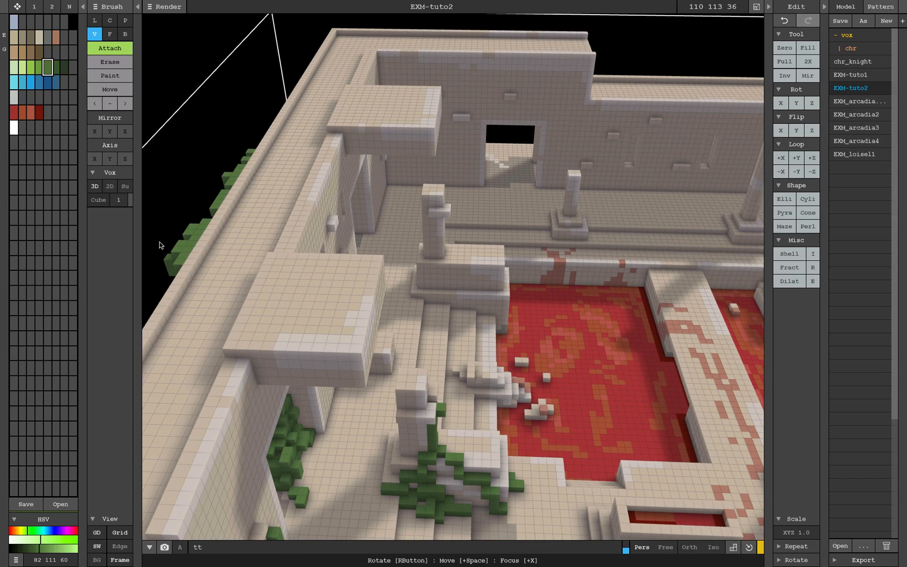
mouse_move(162, 243)
mouse_down()
mouse_move(249, 169)
mouse_move(216, 245)
mouse_move(244, 227)
mouse_up()
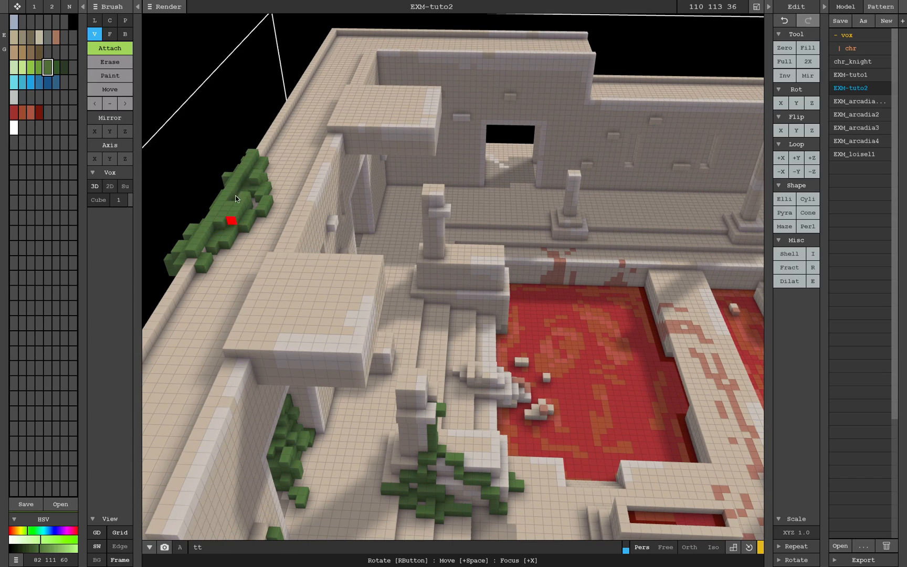
Set the model's height to 40 voxels and build up the green foliage in clumps along the wall top
right_drag(215, 219, 274, 214)
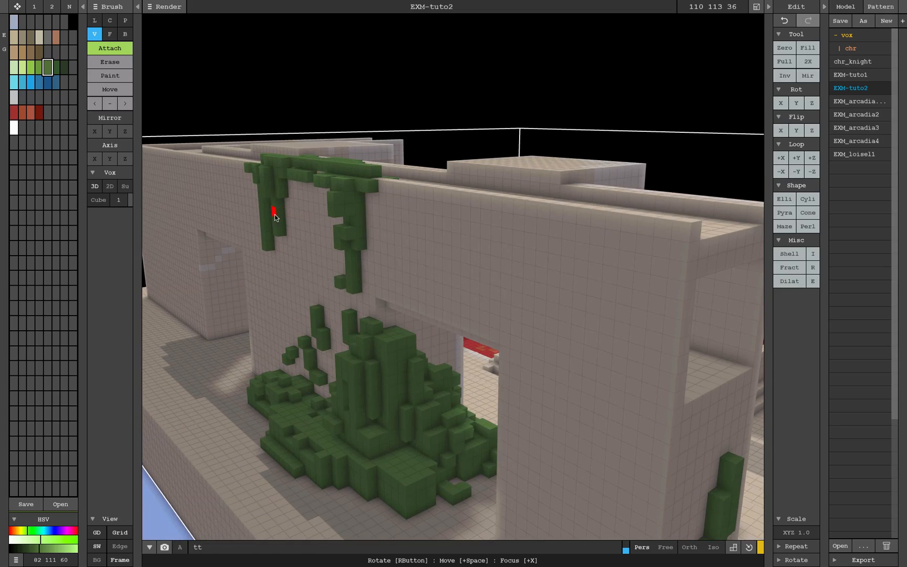
text(40)
key(Return)
right_drag(367, 262, 270, 183)
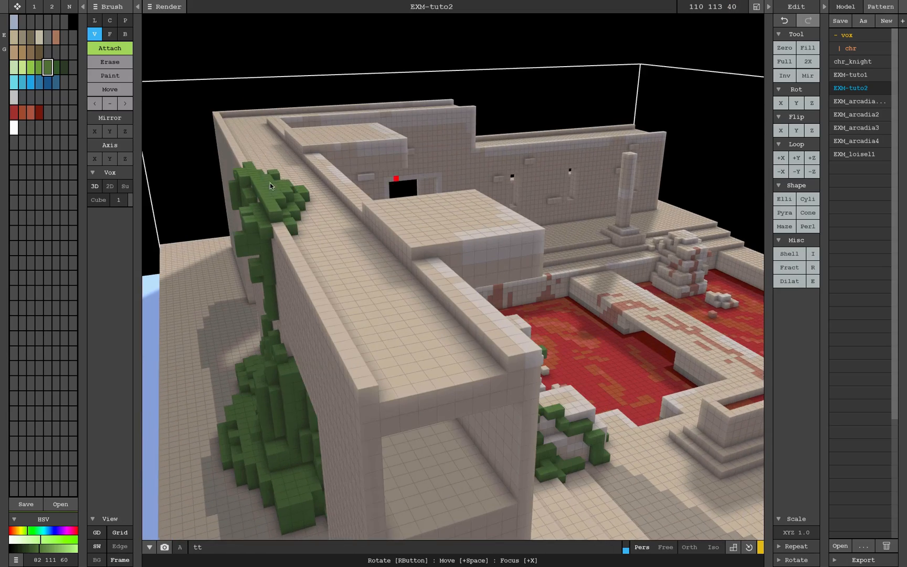
mouse_move(269, 182)
mouse_down()
mouse_move(265, 202)
mouse_move(300, 193)
mouse_up()
right_drag(301, 193, 361, 248)
Attach a green vine hanging from the canopy's corner down the inner wall beside the first doorway
right_drag(367, 290, 283, 259)
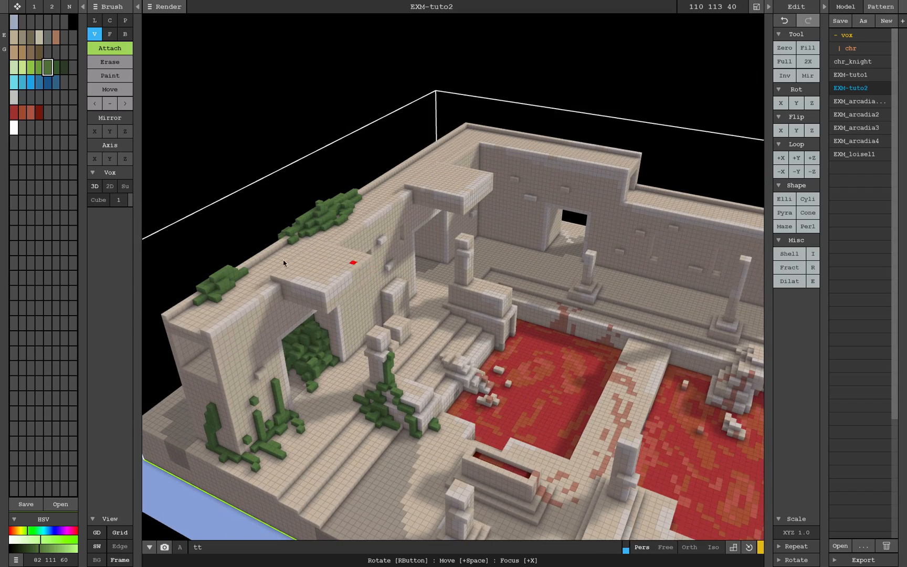
drag(278, 273, 282, 321)
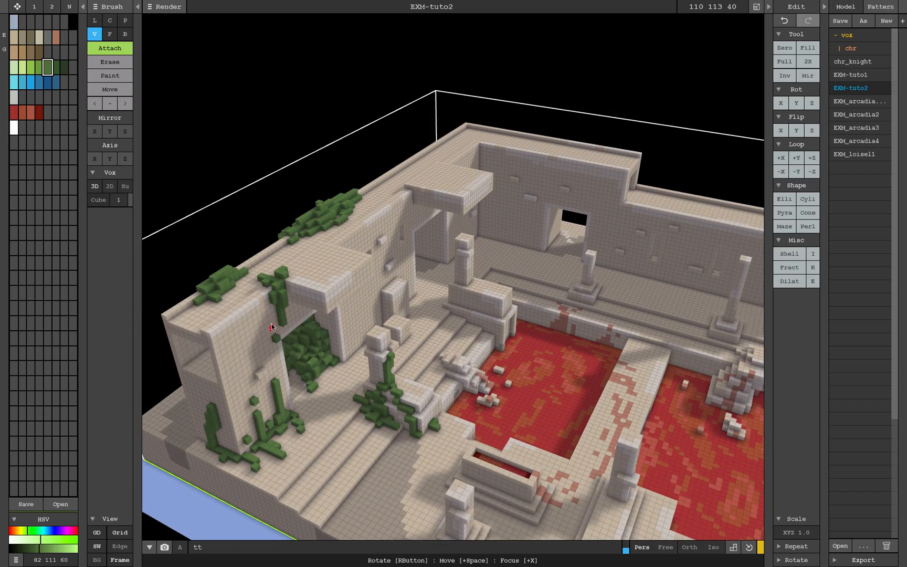
right_drag(271, 327, 342, 255)
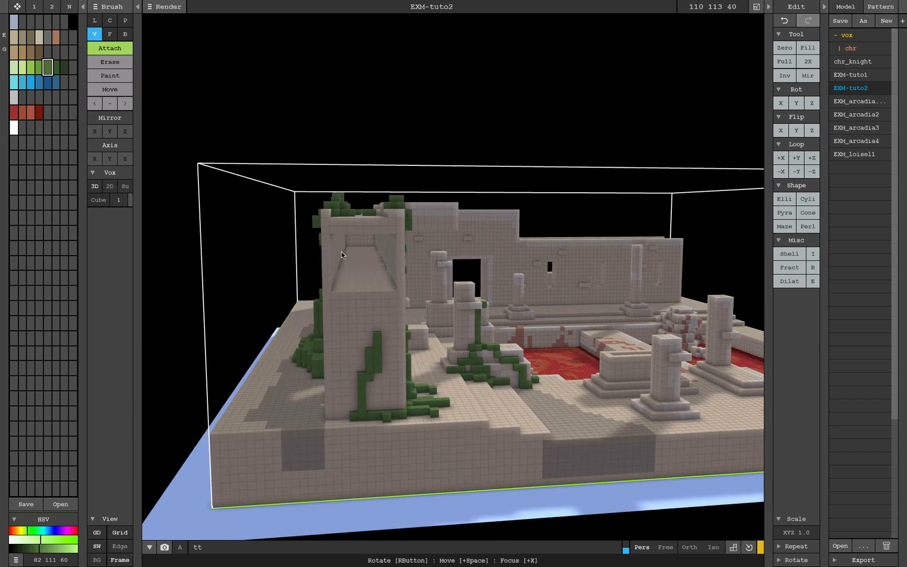
Attach a green vine of single voxels hanging out of the slit window beside the second doorway
scroll(346, 250, up, 6)
drag(126, 200, 128, 196)
scroll(371, 283, up, 5)
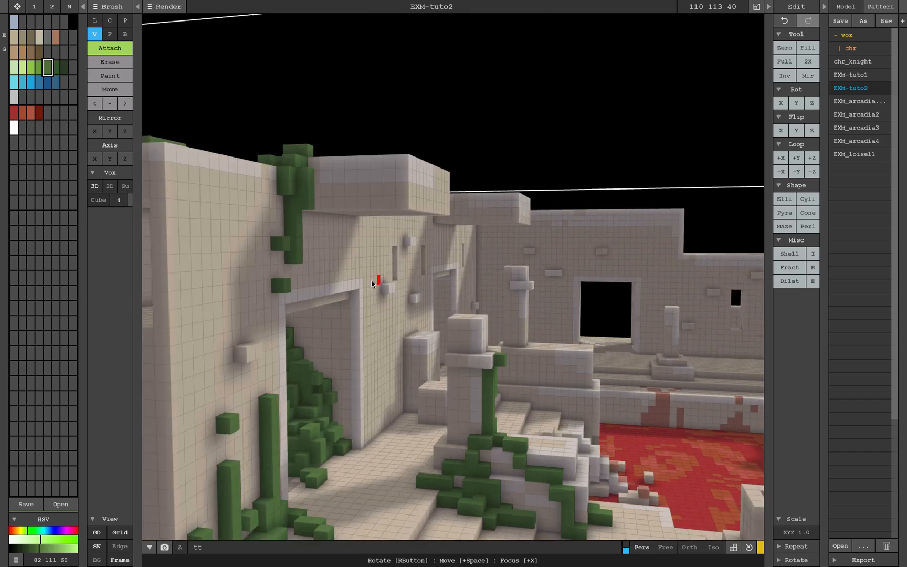
scroll(371, 283, down, 5)
scroll(429, 257, up, 5)
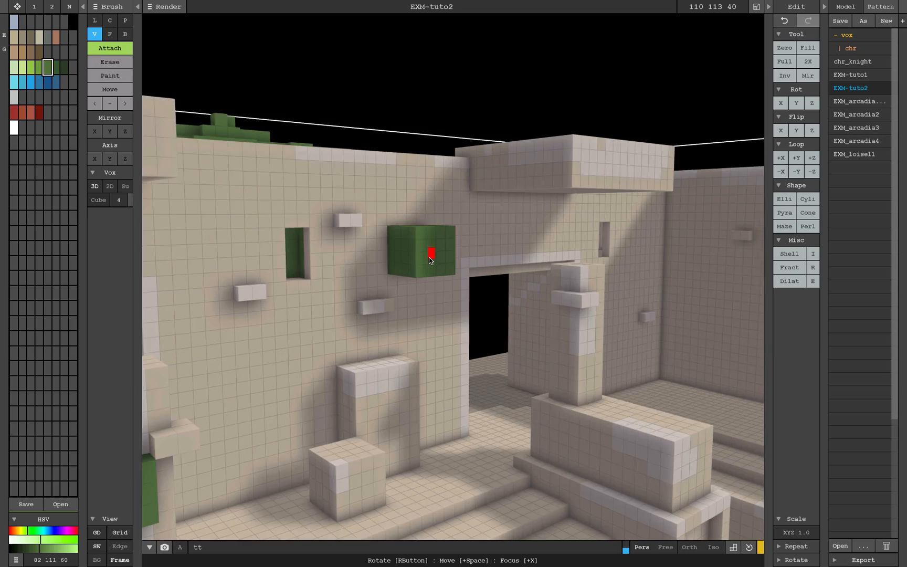
scroll(429, 257, up, 4)
drag(124, 197, 132, 231)
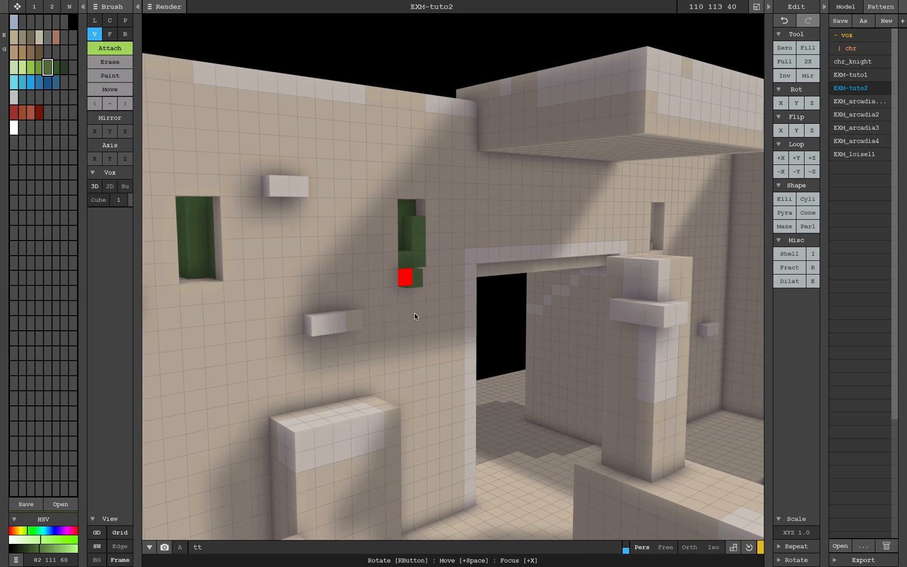
drag(415, 316, 420, 327)
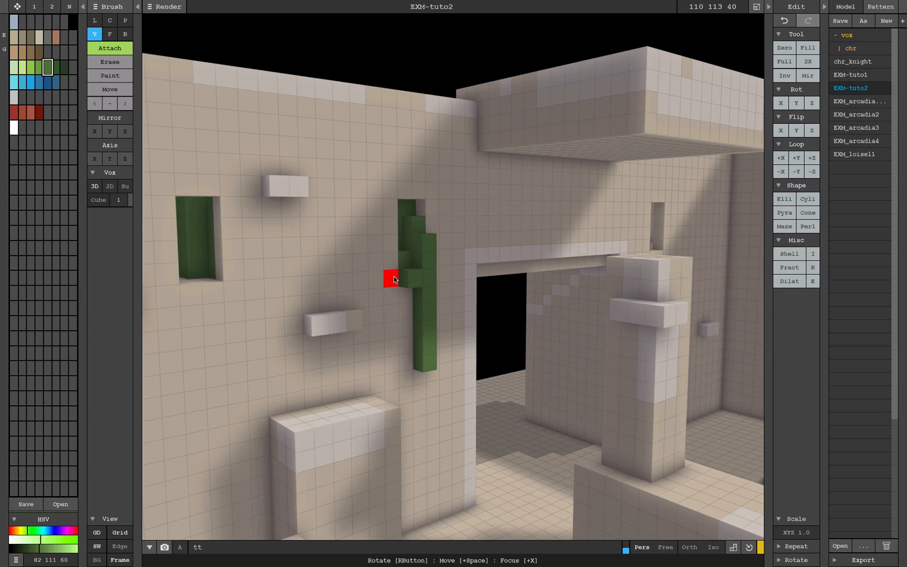
click(396, 314)
Attach green vines hanging from the neighbouring window and beneath the protruding stones on the same wall
right_drag(410, 338, 389, 340)
mouse_move(233, 259)
mouse_down()
mouse_move(241, 293)
mouse_move(248, 252)
mouse_up()
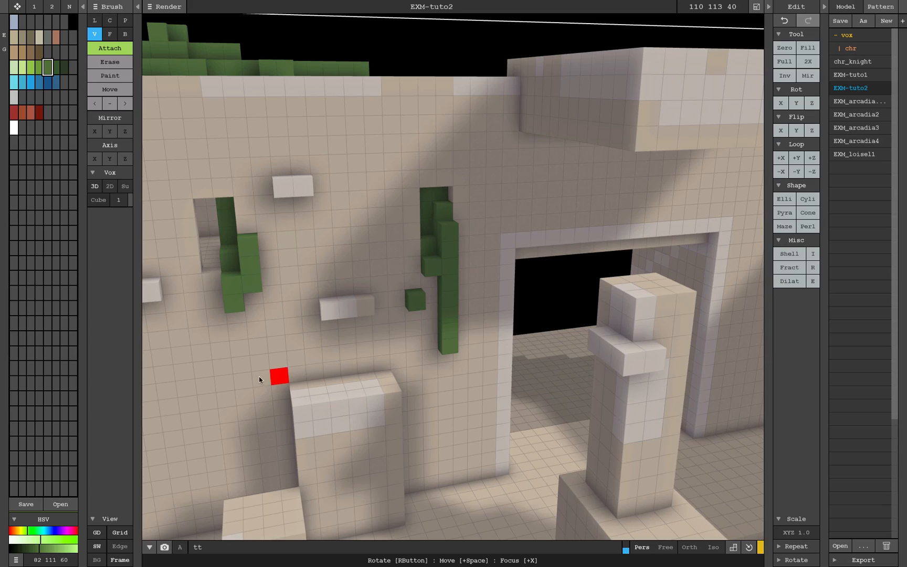
drag(367, 340, 346, 323)
scroll(382, 297, down, 10)
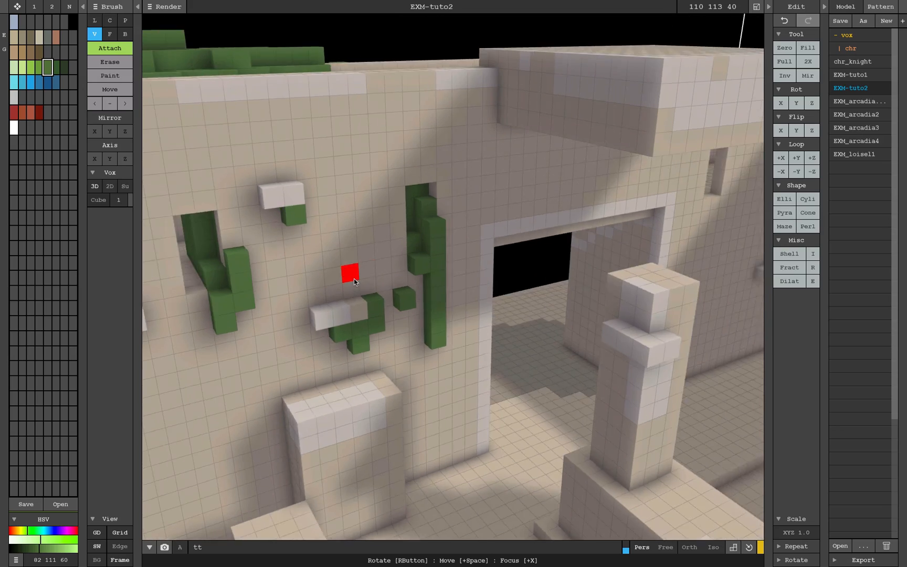
Attach green bushes in the back corner and beside the far wall's doorway with a 3-voxel cube brush
scroll(369, 282, up, 10)
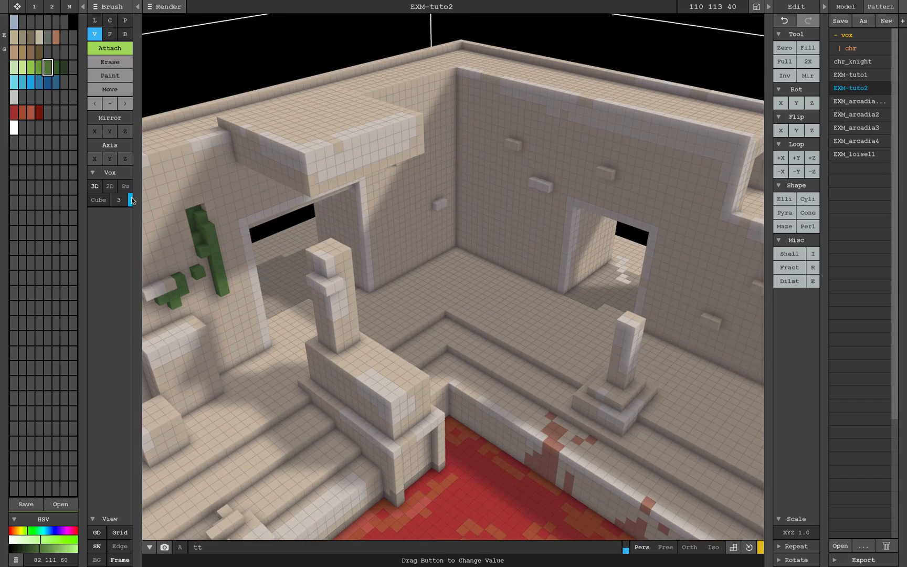
mouse_move(439, 240)
mouse_down()
mouse_move(455, 219)
mouse_move(512, 253)
mouse_up()
drag(535, 244, 501, 264)
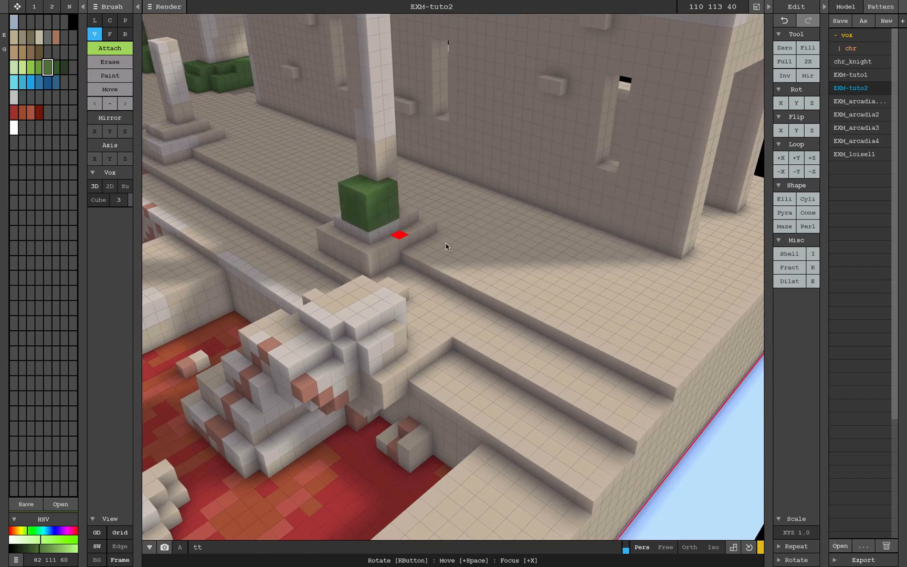
Attach green growth of single voxels around the base of the far wall's open end
drag(119, 200, 102, 200)
mouse_move(622, 238)
mouse_down()
mouse_move(666, 252)
mouse_move(682, 205)
mouse_move(569, 216)
mouse_up()
right_drag(659, 249, 503, 231)
drag(405, 223, 397, 244)
click(406, 249)
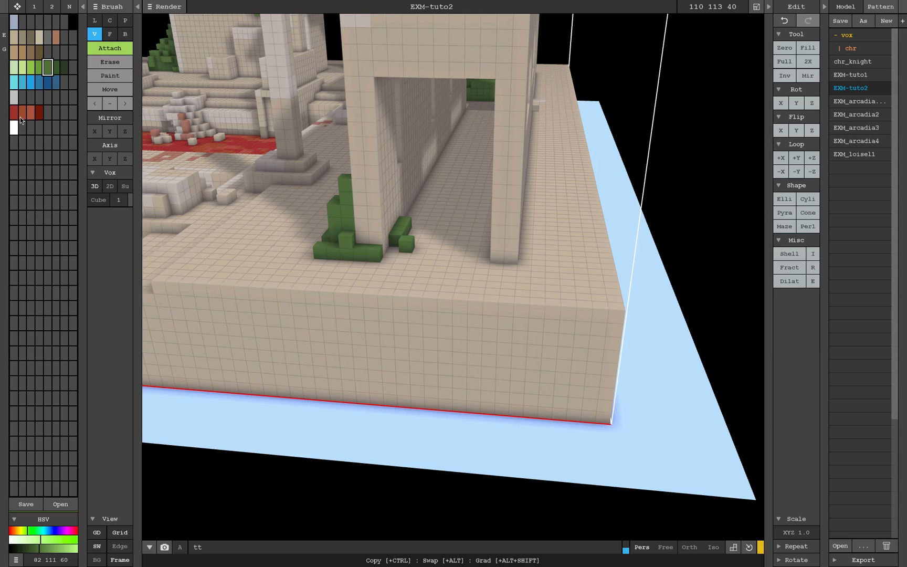
Mix a new blue-grey colour (96 108 117) and attach a clump of it in the passage opening at the wall's end
click(15, 143)
click(48, 531)
click(21, 539)
click(40, 548)
mouse_move(468, 195)
mouse_down()
mouse_move(448, 244)
mouse_move(421, 245)
mouse_up()
drag(481, 257, 468, 258)
click(440, 252)
click(480, 255)
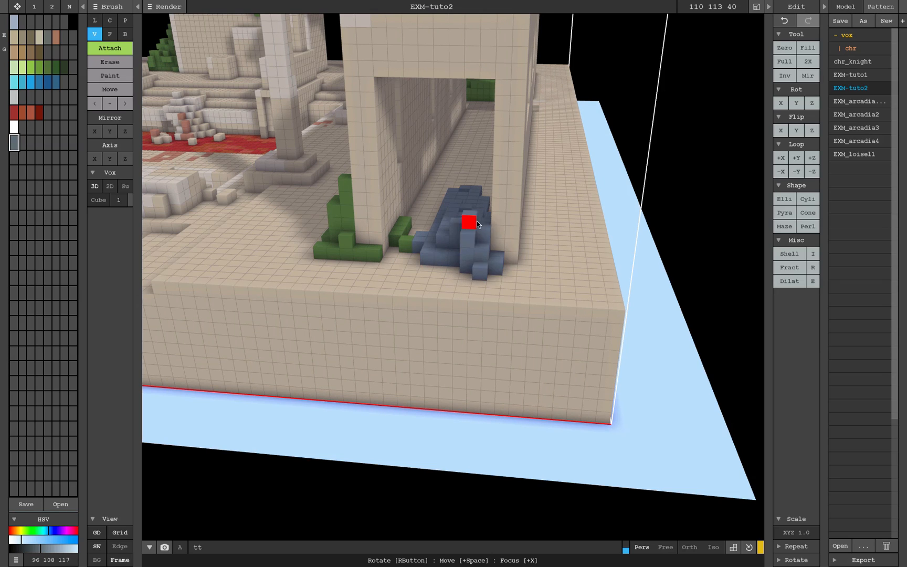
click(456, 261)
Switch to a 3-voxel sphere brush and build up the blue-grey bush around the passage opening and outer wall
mouse_move(456, 252)
right_down()
mouse_move(494, 243)
mouse_move(469, 249)
right_up()
click(96, 6)
click(96, 7)
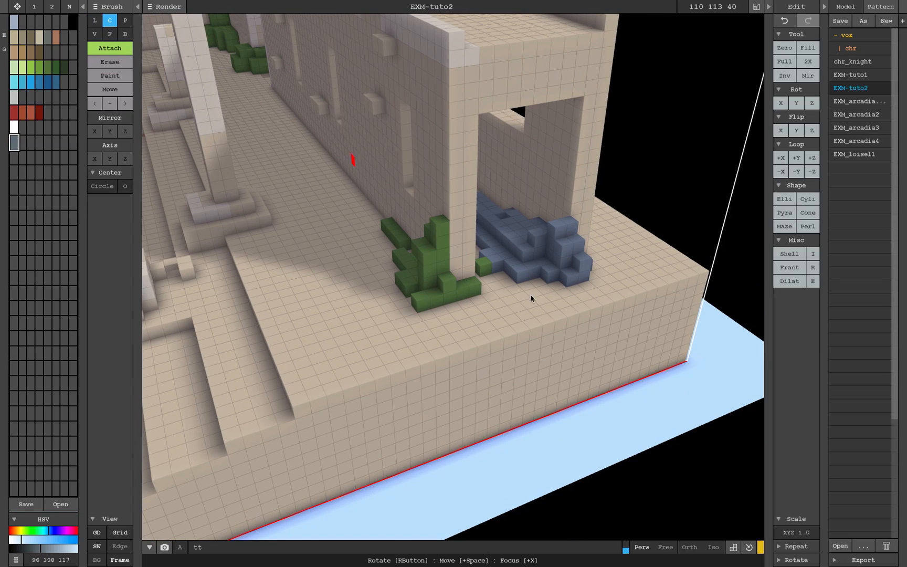
drag(130, 200, 129, 197)
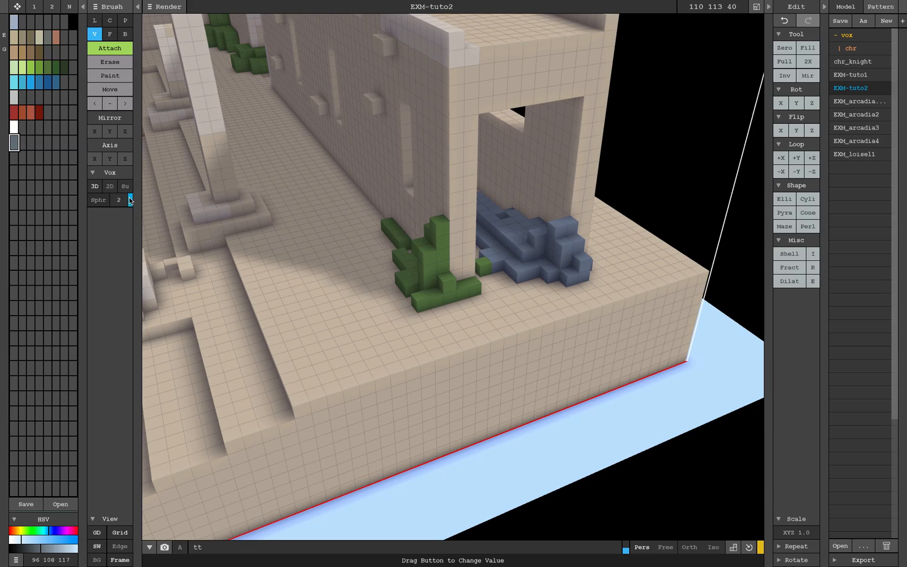
click(530, 207)
click(547, 205)
right_drag(547, 205, 501, 233)
click(500, 233)
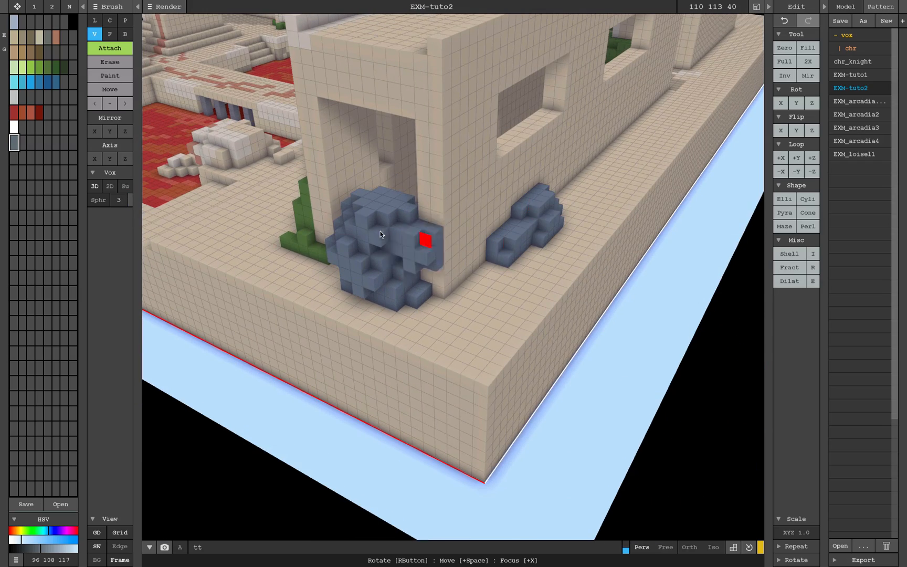
right_drag(380, 231, 582, 220)
click(582, 223)
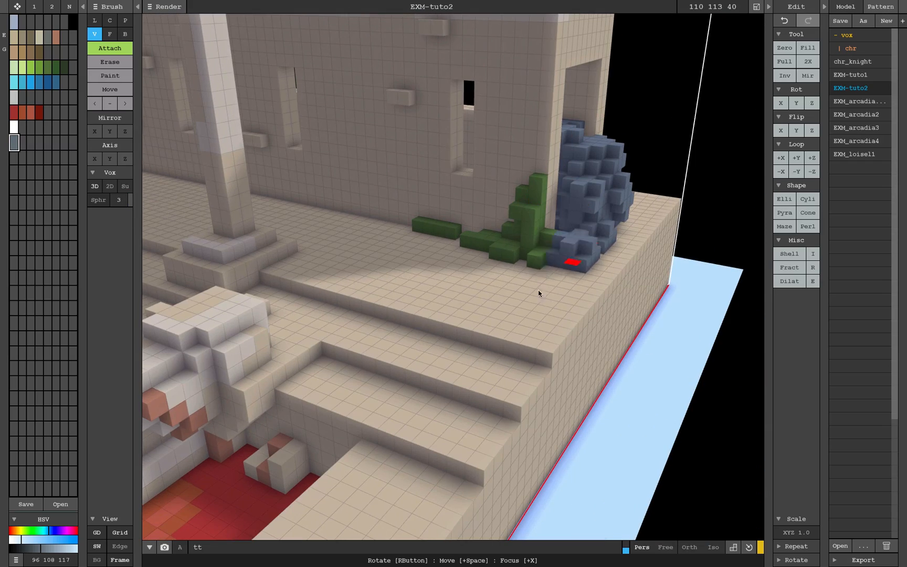
Scatter small blue-grey clumps beside the overgrown pillar, the stone blocks and the large pedestal
scroll(538, 291, down, 5)
right_drag(538, 291, 252, 375)
click(247, 378)
click(336, 277)
click(351, 264)
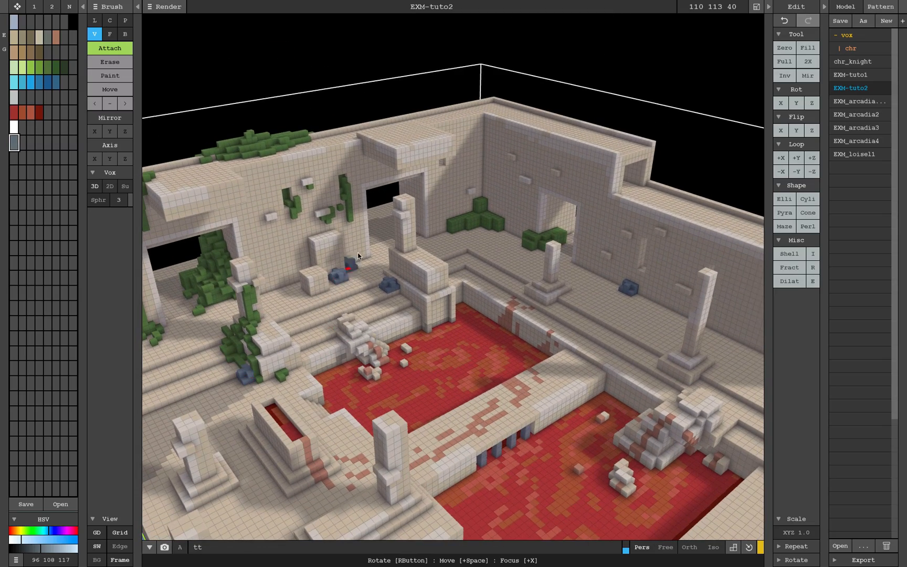
Set the sphere brush to 6 and attach large blue-grey clumps along the walkway behind the outer wall
right_drag(351, 264, 455, 312)
drag(129, 202, 135, 202)
click(378, 206)
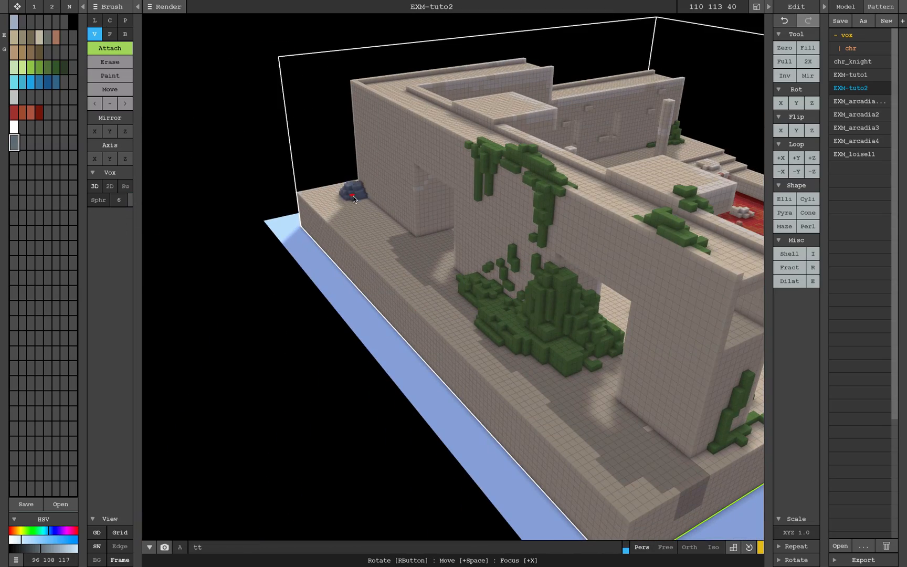
click(370, 210)
click(366, 195)
click(421, 252)
right_drag(421, 252, 421, 236)
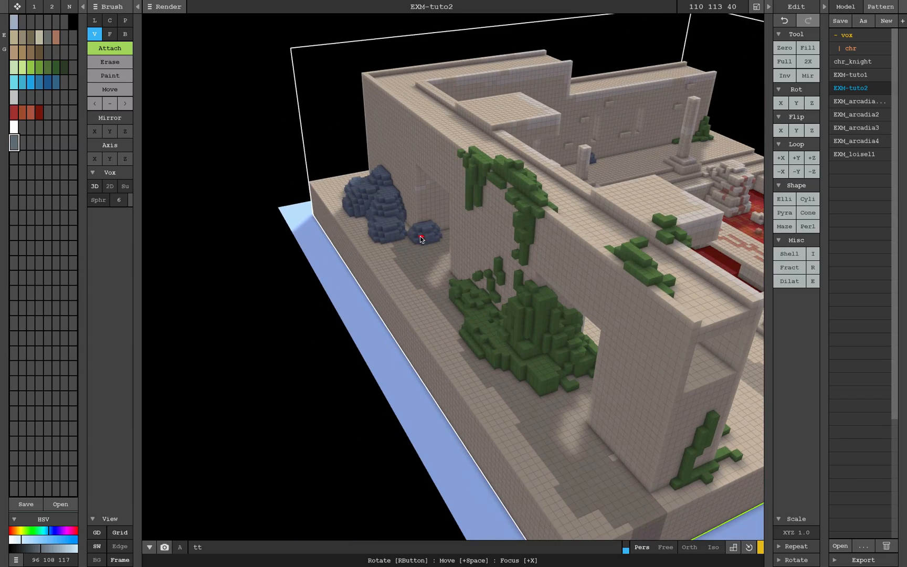
click(577, 437)
right_drag(578, 438, 525, 435)
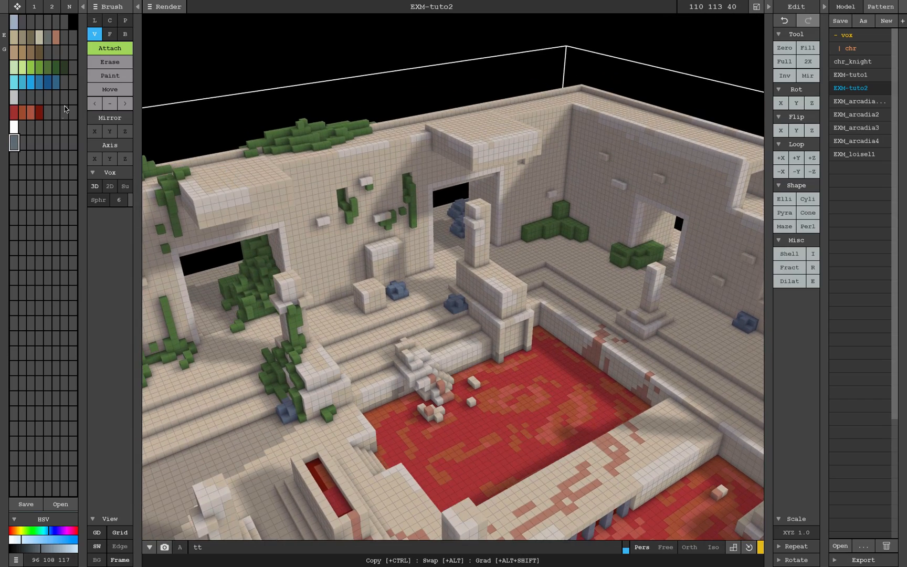
Attach round green bushes beside the front pillar, next to the far pillar and on the stepped wall top
scroll(476, 225, down, 5)
right_drag(472, 226, 367, 247)
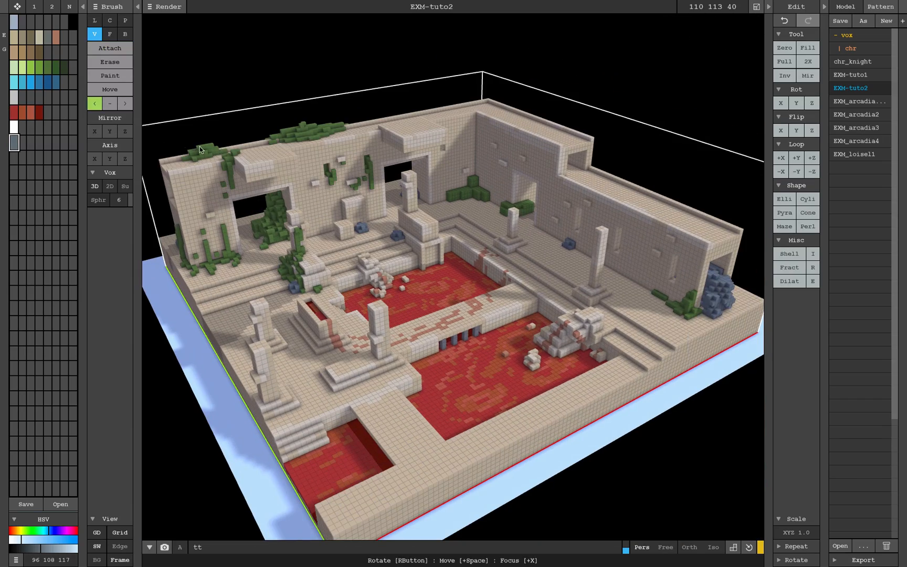
click(47, 66)
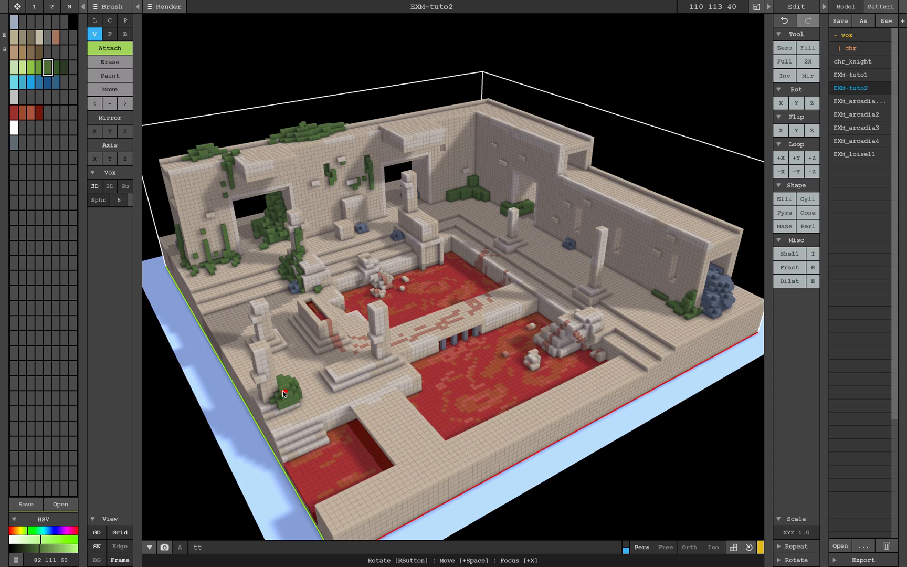
click(305, 392)
right_drag(488, 357, 536, 312)
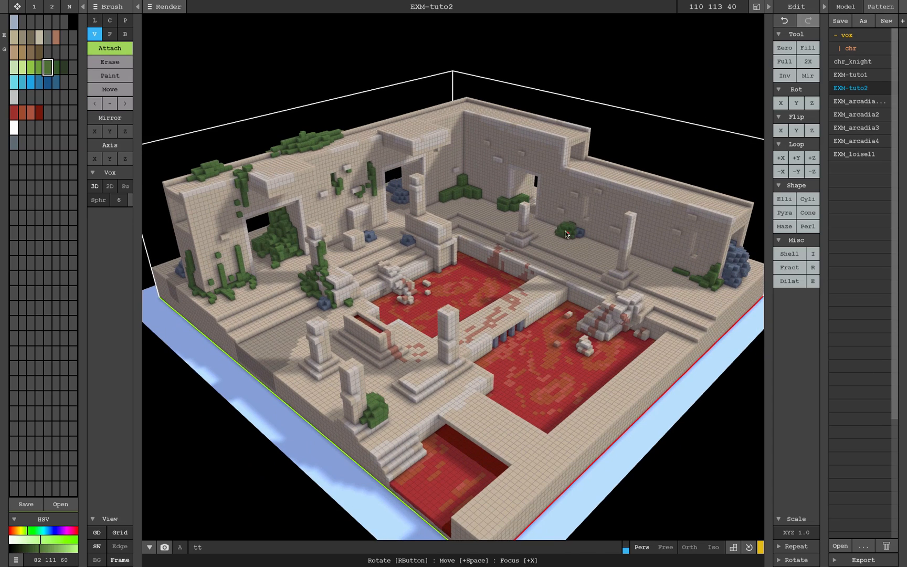
click(536, 245)
click(584, 158)
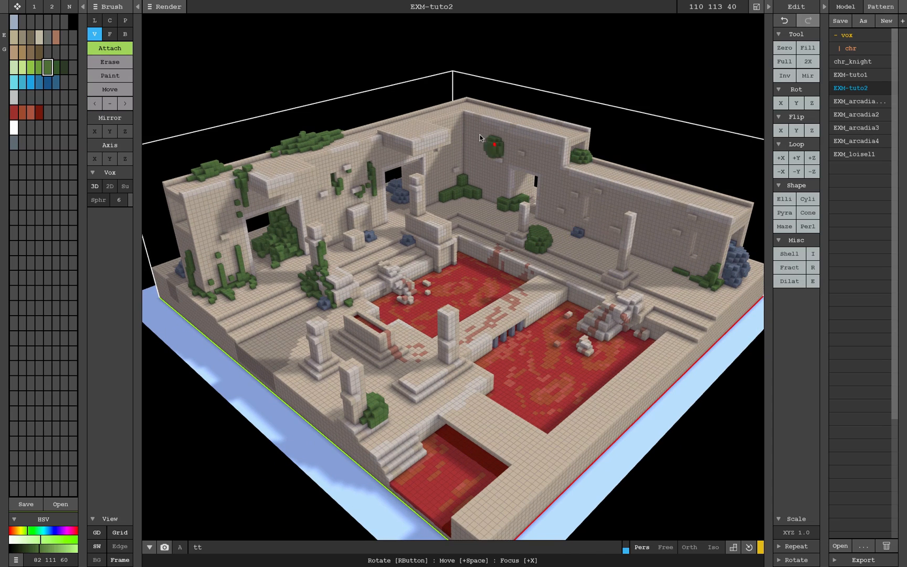
Grow green vines and foliage up the back corner with a 1-voxel cube brush
click(129, 199)
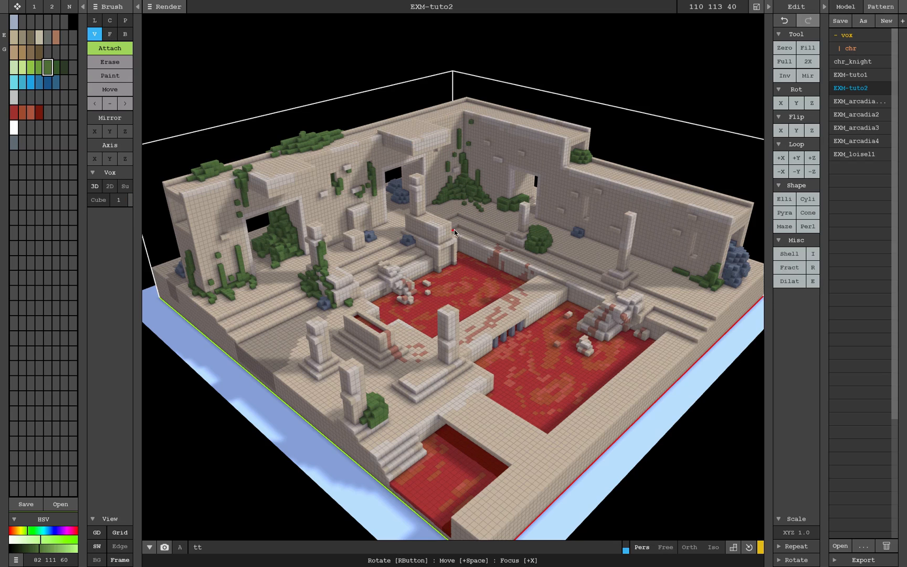
Erase box-shaped recesses into the tops of the canopies over the doorways
mouse_move(454, 230)
right_down()
mouse_move(439, 159)
mouse_move(344, 251)
mouse_move(397, 242)
mouse_move(351, 223)
right_up()
key(b)
key(e)
Mix a lighter blue-grey in an empty palette slot and paint highlights on the blue-grey clumps
click(22, 142)
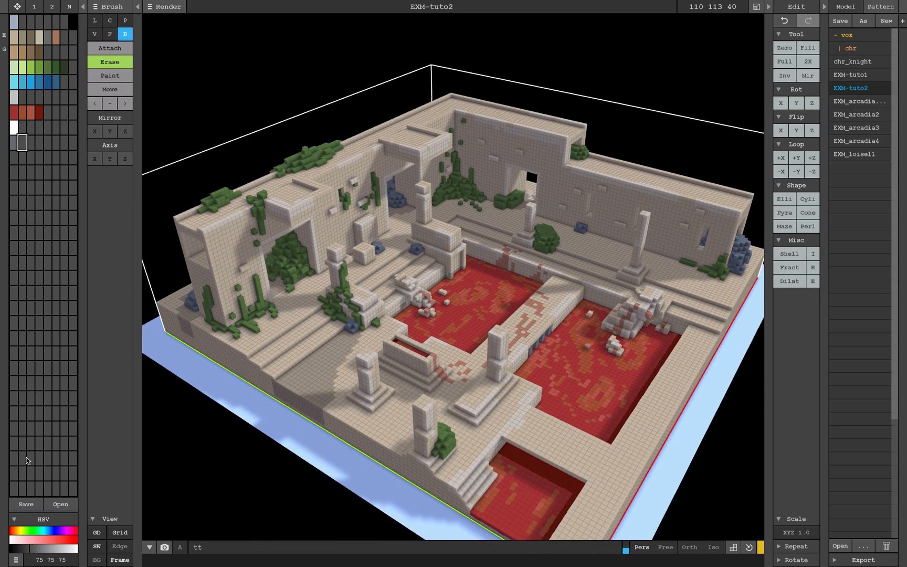
click(48, 530)
click(25, 539)
click(50, 548)
key(v)
key(r)
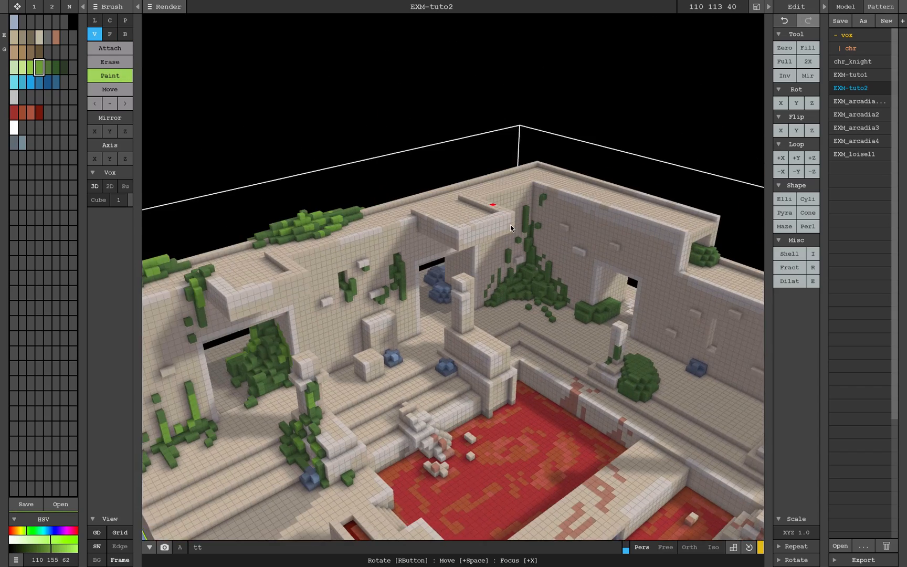
Paint light green (110 155 62) highlights on the back-corner foliage, the doorway bush and the round bush
right_drag(510, 225, 504, 202)
scroll(504, 210, up, 4)
drag(477, 221, 503, 242)
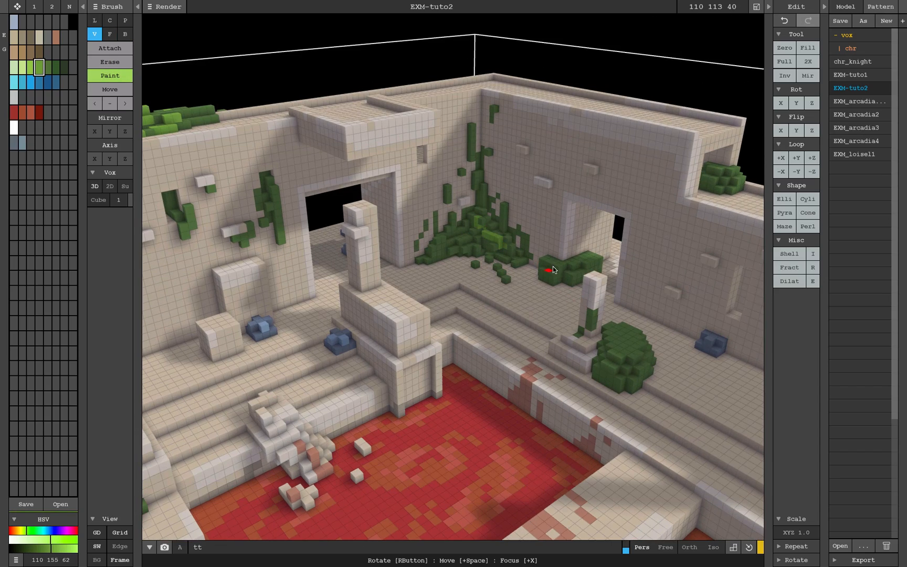
drag(555, 269, 597, 259)
drag(450, 251, 478, 249)
drag(630, 373, 619, 336)
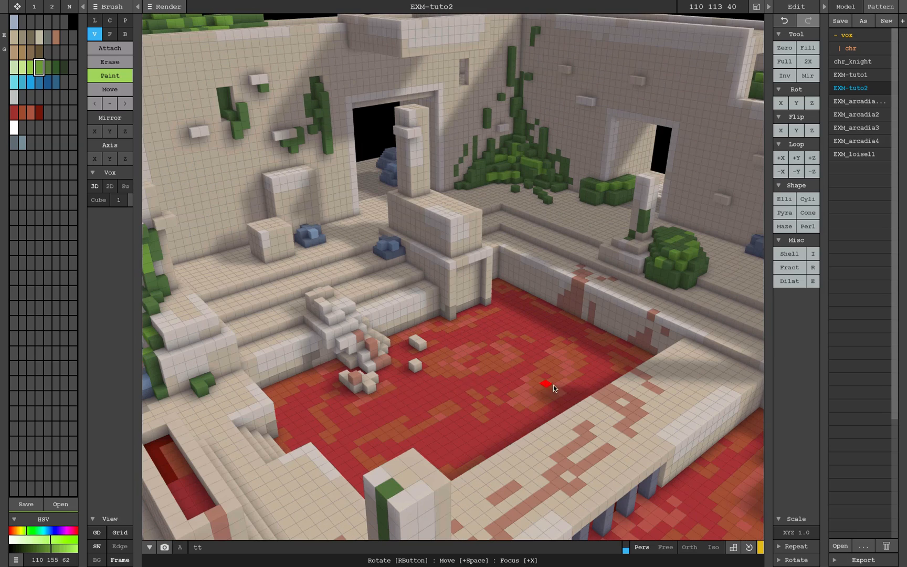
Undo the green stroke on the pool floor and paint light green highlights on the vine beside the second doorway
drag(425, 410, 336, 386)
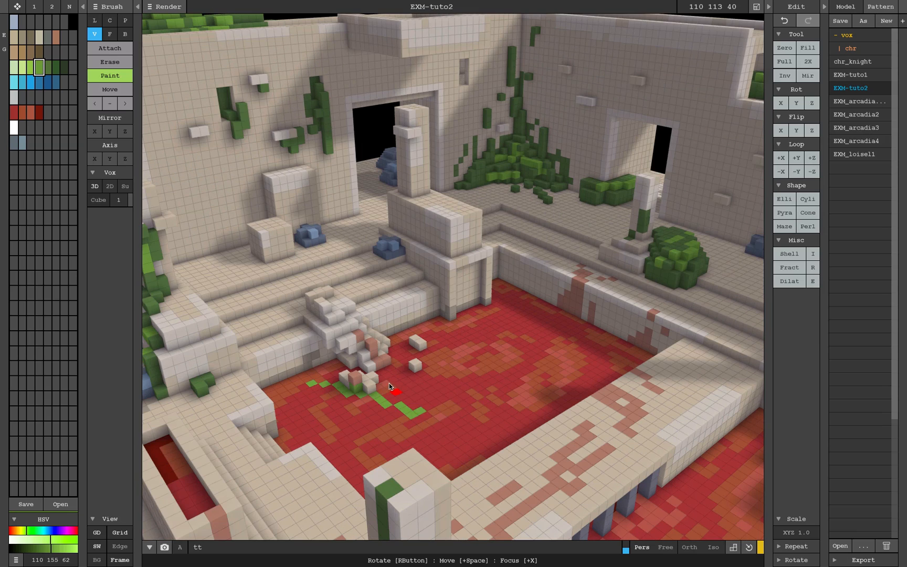
key(ctrl+z)
drag(321, 100, 324, 120)
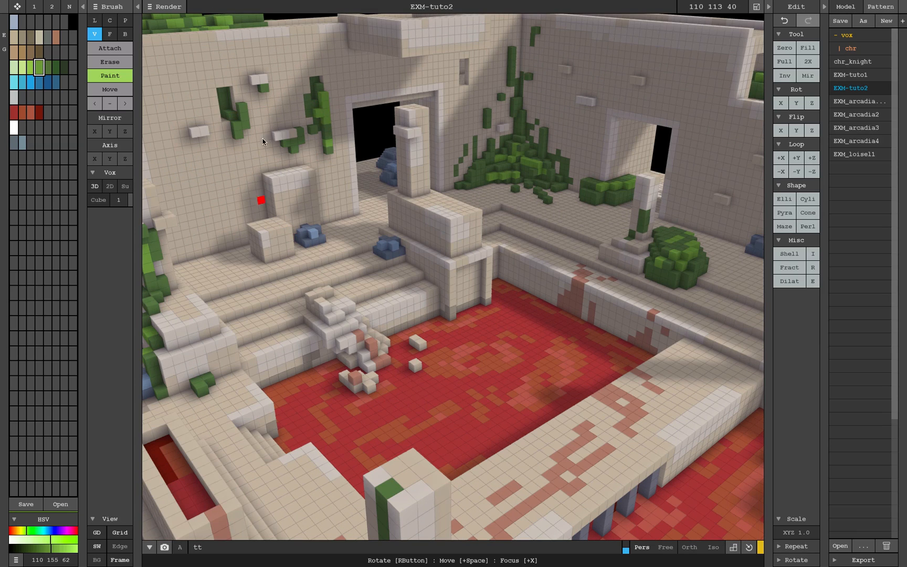
Paint darker beige (148 138 116) shading voxels on the wall around the hanging and climbing vines
alt+drag(263, 141, 287, 105)
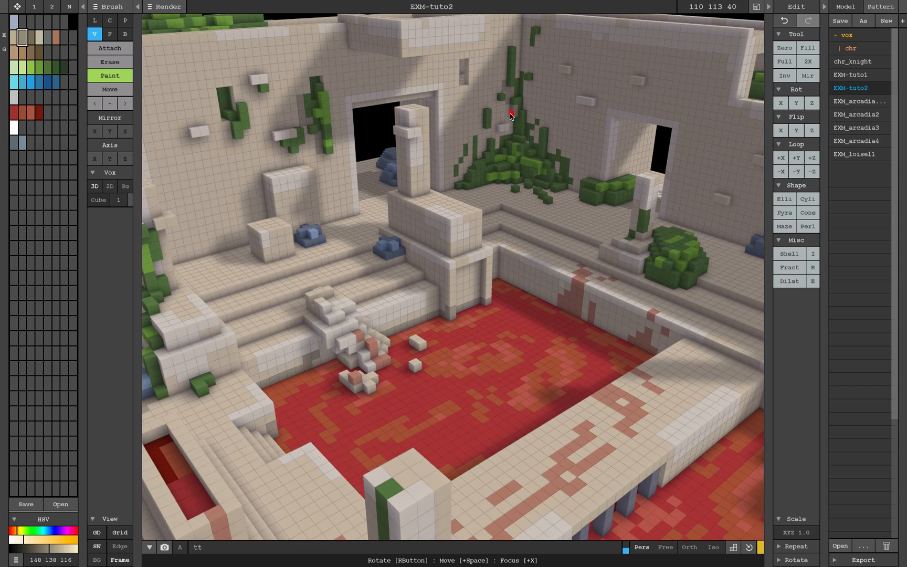
key(ctrl+z)
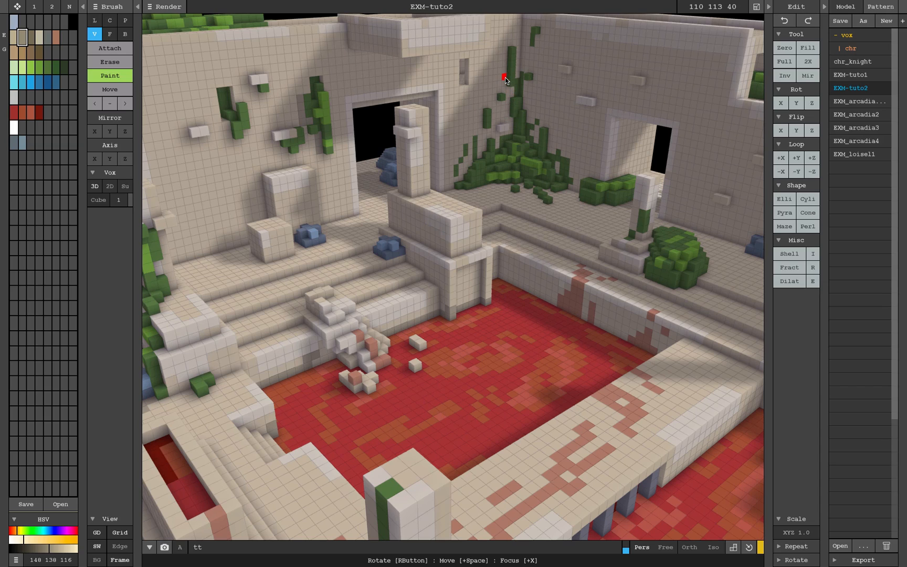
click(522, 87)
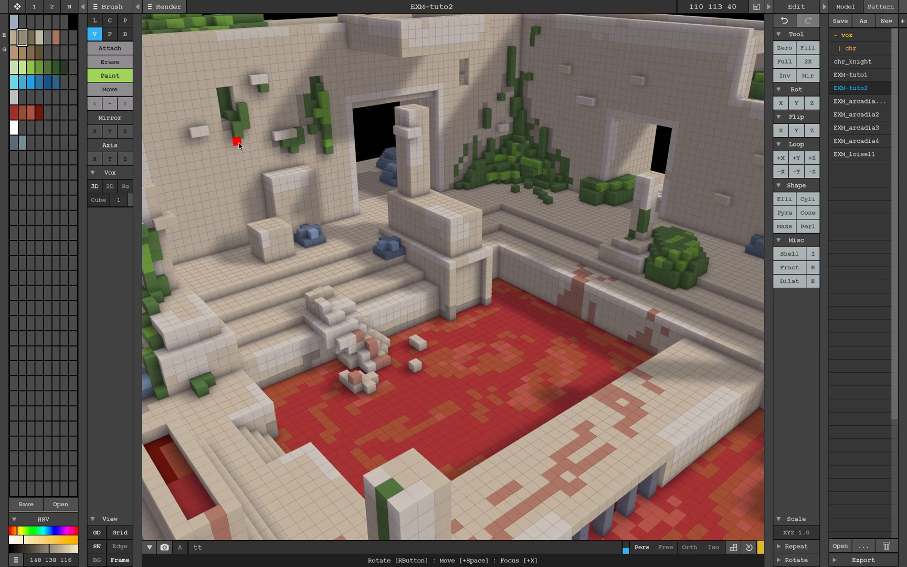
Paint darker beige shading beneath the collar of the front pillar
right_drag(238, 146, 249, 155)
right_drag(259, 121, 213, 222)
mouse_move(213, 222)
middle_down()
mouse_move(277, 277)
mouse_move(262, 304)
middle_up()
drag(439, 278, 426, 270)
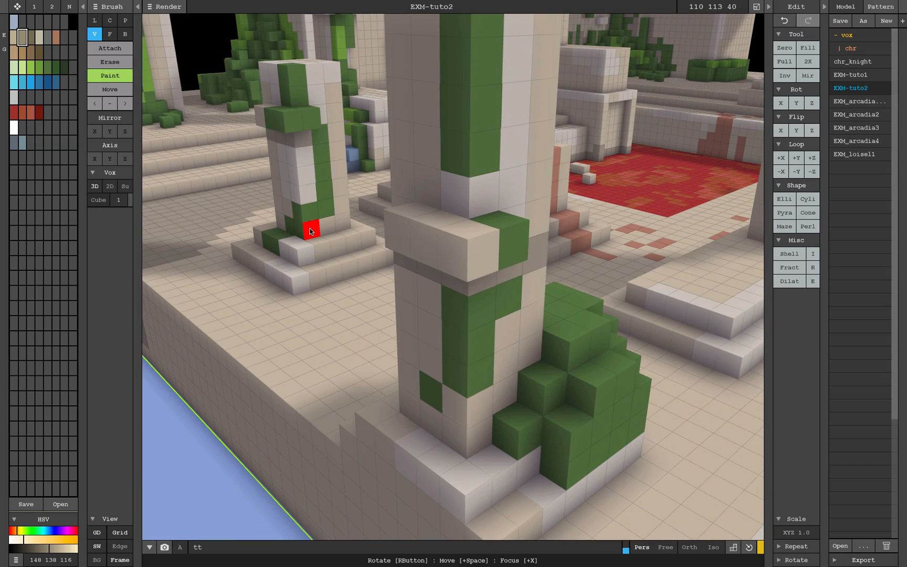
Undo the stray stroke on the steps and paint straight darker beige (148 138 116) shading lines along the stairs beside the pool
right_drag(404, 342, 329, 163)
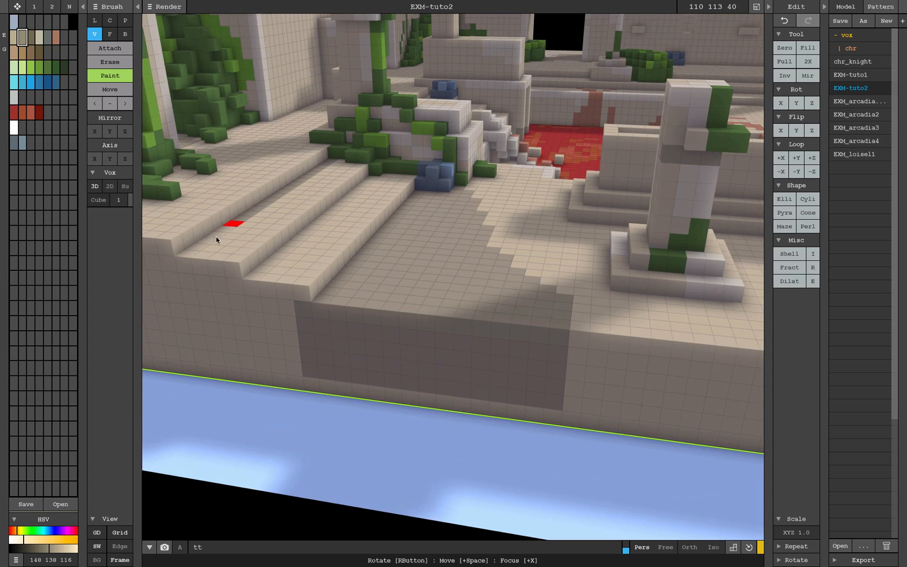
key(ctrl+z)
click(94, 20)
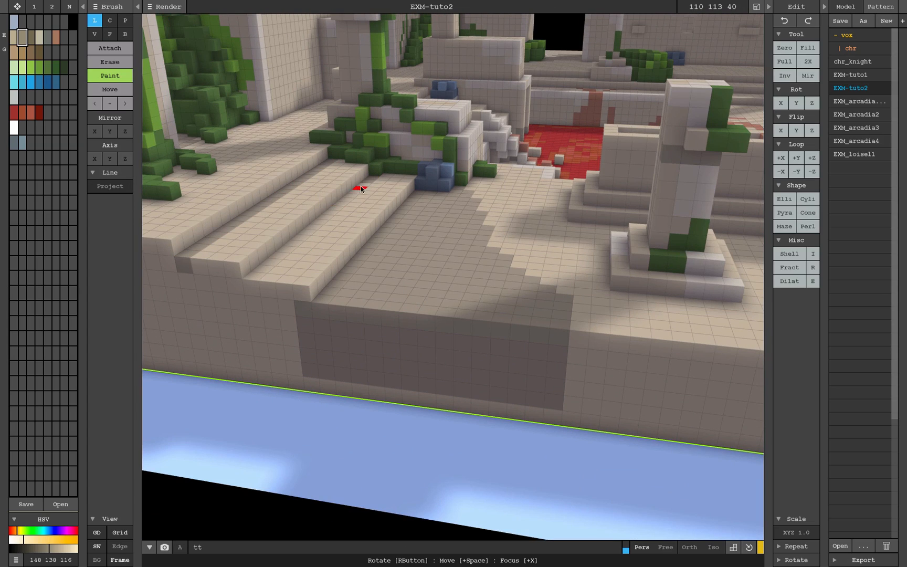
drag(360, 189, 253, 277)
mouse_move(253, 277)
right_down()
mouse_move(566, 225)
mouse_move(580, 249)
mouse_move(614, 231)
mouse_move(478, 212)
mouse_move(297, 144)
mouse_move(342, 188)
right_up()
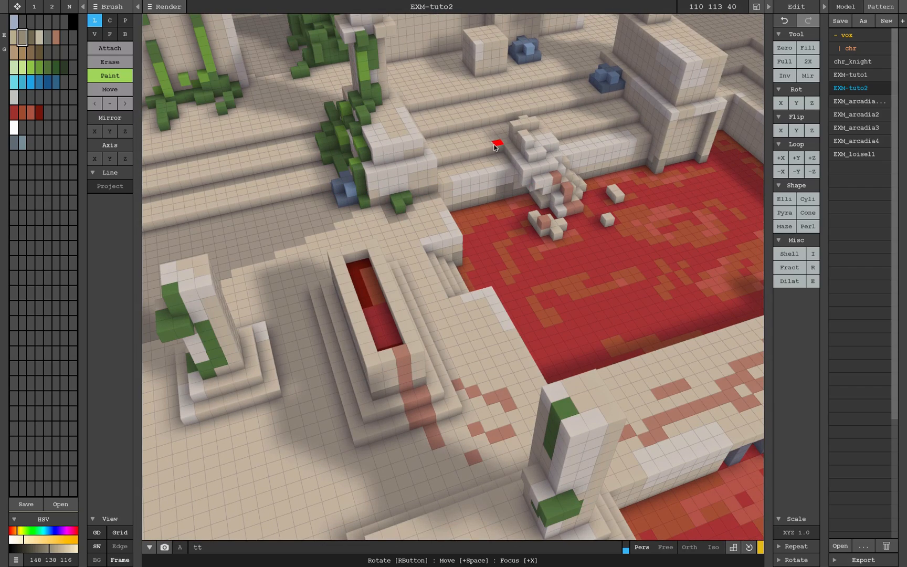
right_drag(615, 100, 543, 137)
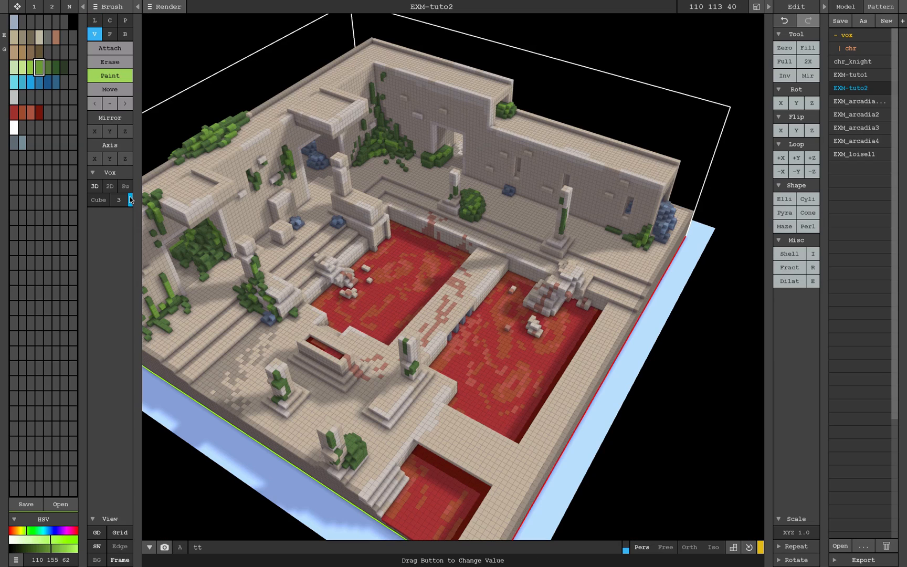
Paint green (110 155 62) moss patches along the tops of the back and side walls, starting with a size 3 cube brush
mouse_move(286, 107)
mouse_down()
mouse_move(330, 89)
mouse_move(374, 53)
mouse_move(499, 87)
mouse_up()
mouse_move(549, 135)
mouse_down()
mouse_move(519, 122)
mouse_move(653, 161)
mouse_move(574, 158)
mouse_up()
drag(253, 121, 286, 96)
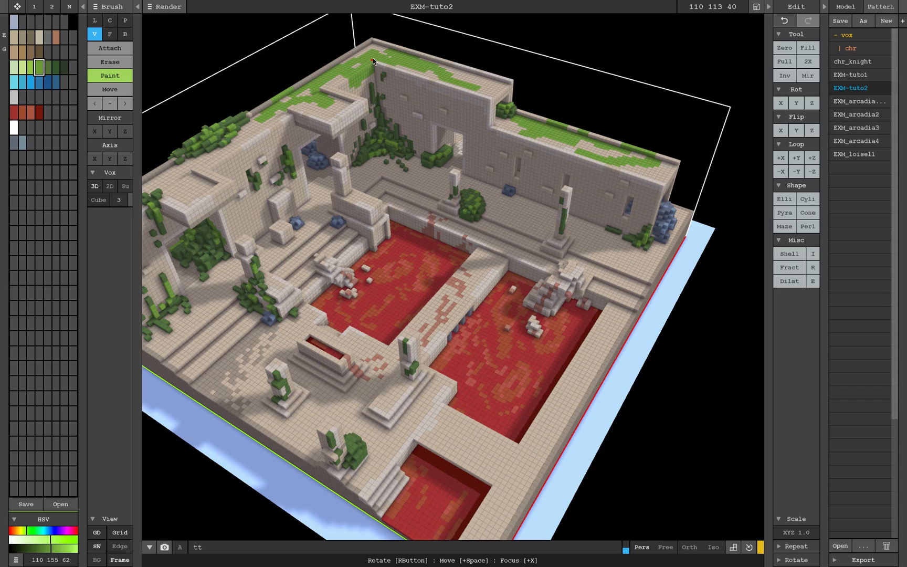
drag(218, 163, 249, 129)
mouse_move(242, 187)
right_down()
mouse_move(179, 172)
mouse_move(198, 161)
mouse_move(236, 173)
right_up()
key(ctrl+z)
scroll(397, 279, up, 5)
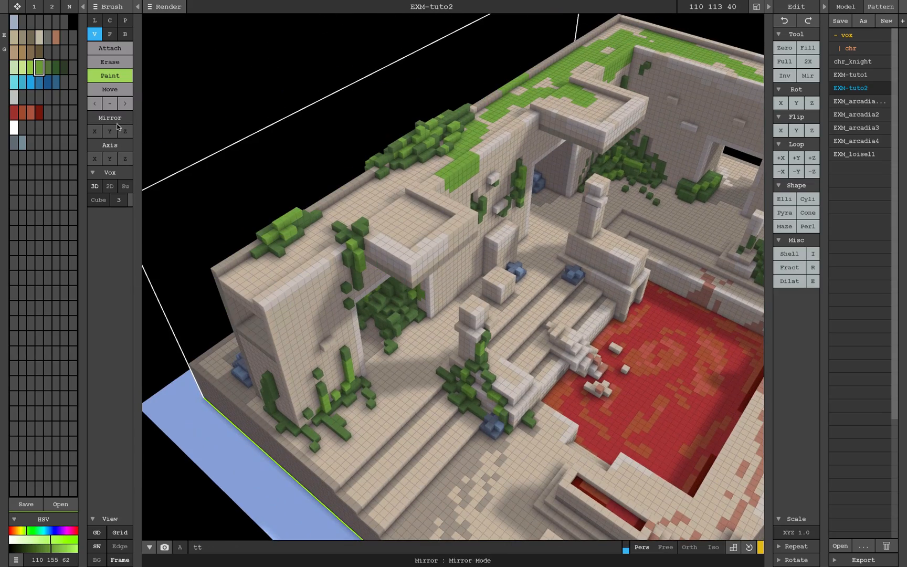
drag(126, 200, 120, 200)
drag(271, 255, 352, 196)
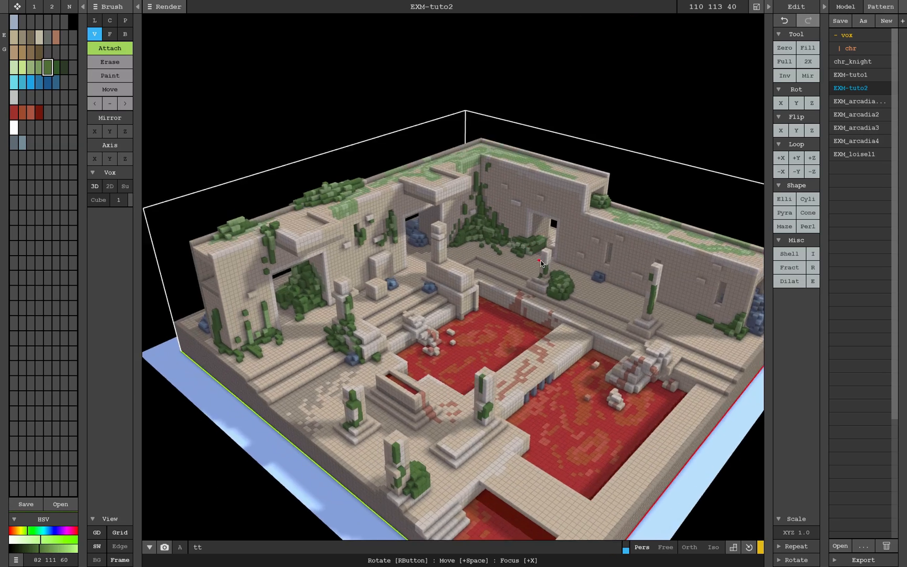
Attach a tall dark green (82 111 60) box column at the outer corner behind the doorway wall
right_drag(546, 247, 592, 257)
click(125, 33)
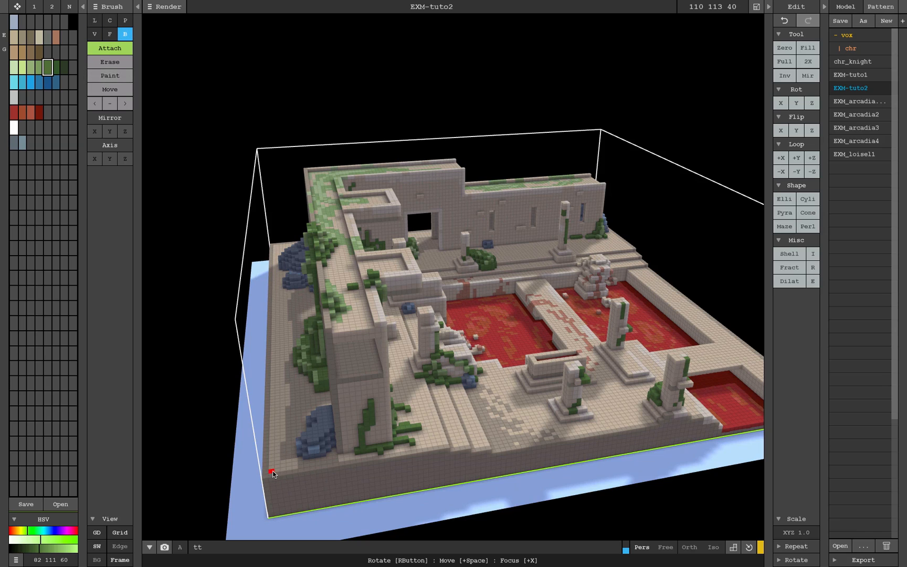
mouse_move(270, 471)
mouse_down()
mouse_move(333, 437)
mouse_move(288, 374)
mouse_move(284, 294)
mouse_up()
click(110, 34)
right_drag(283, 294, 382, 341)
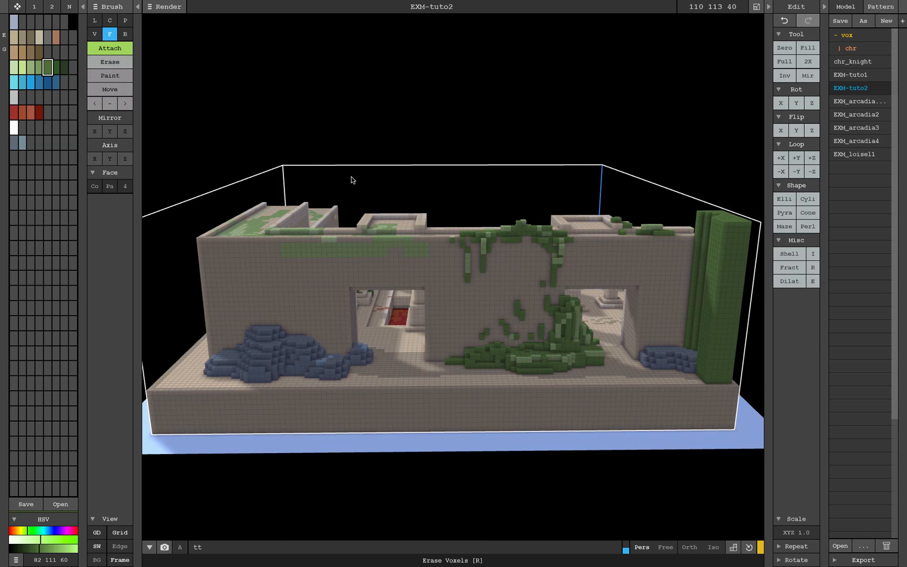
Extend the green column's side face along the outside of the doorway wall to form a full-length hedge
right_drag(351, 176, 705, 230)
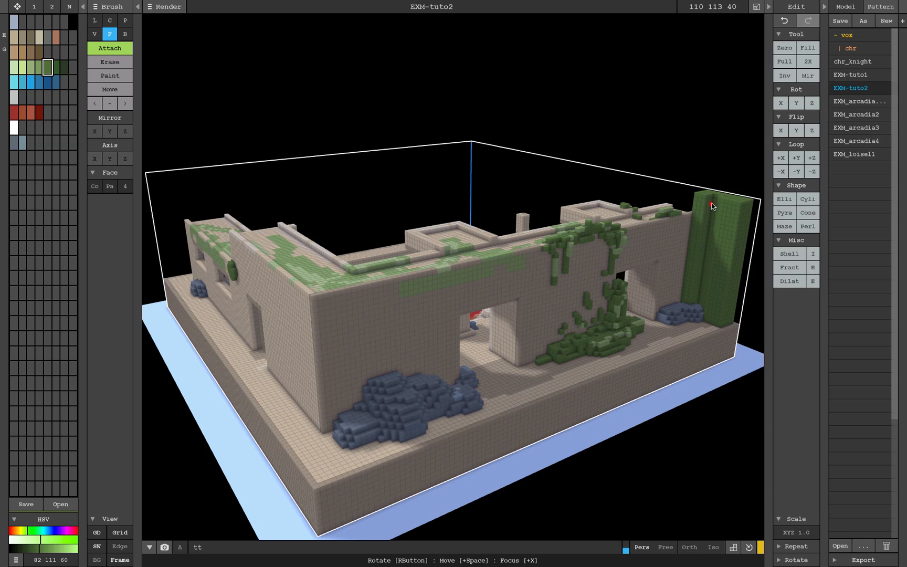
drag(701, 216, 595, 255)
right_drag(595, 254, 443, 255)
Resize the model to 110 113 60 and attach rounded foliage along the hedge's top and near end with a size 4 sphere brush
key(v)
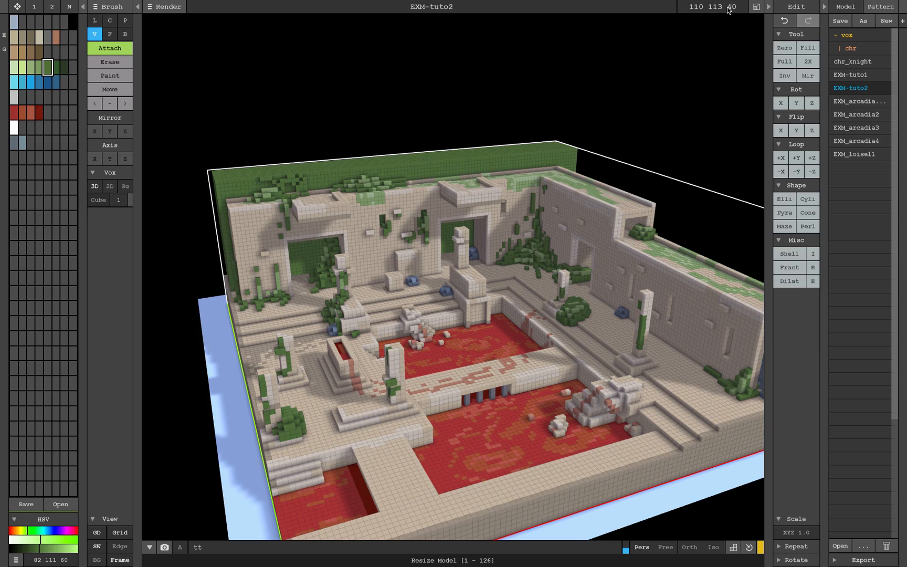
mouse_move(525, 126)
right_down()
mouse_move(457, 139)
mouse_move(158, 115)
right_up()
click(98, 200)
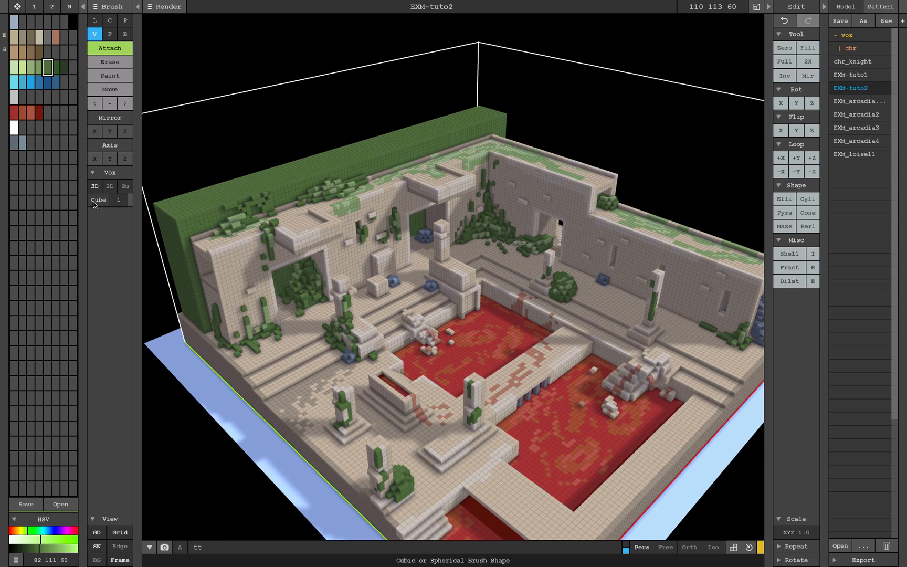
drag(131, 200, 132, 199)
mouse_move(169, 205)
mouse_down()
mouse_move(371, 165)
mouse_move(450, 123)
mouse_move(288, 216)
mouse_move(196, 239)
mouse_move(169, 264)
mouse_move(191, 319)
mouse_move(192, 308)
mouse_up()
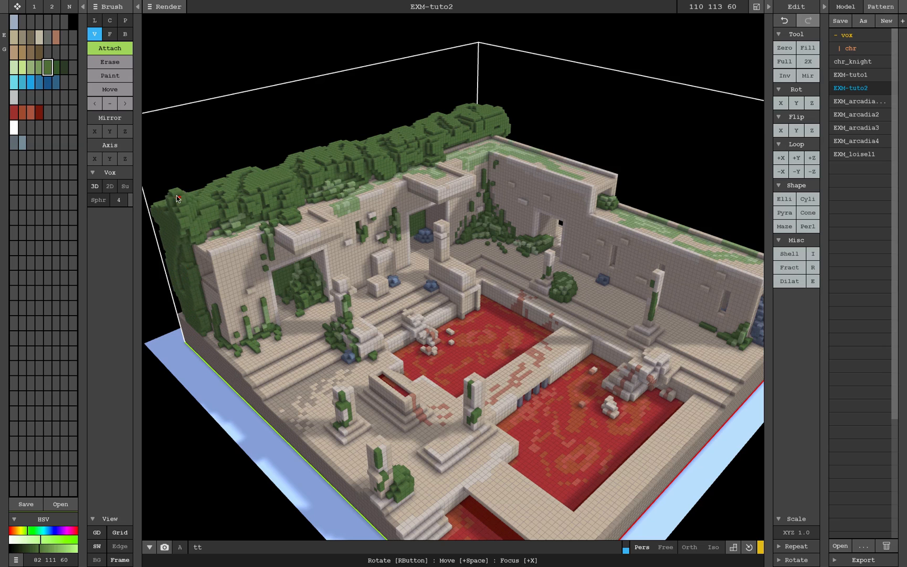
Attach more rounded foliage over the hedge's far end, spilling around the outer corner of the adjoining wall
right_drag(177, 196, 330, 300)
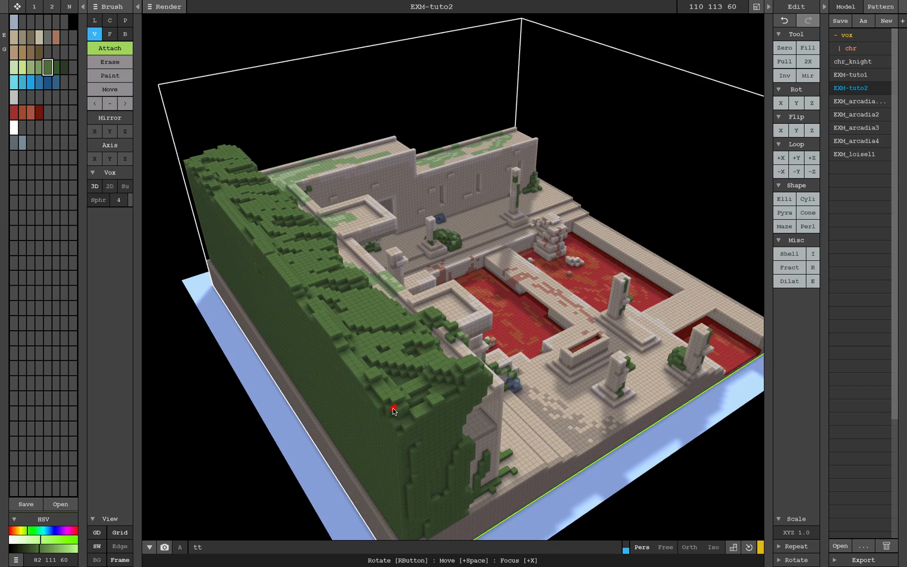
right_drag(320, 299, 703, 208)
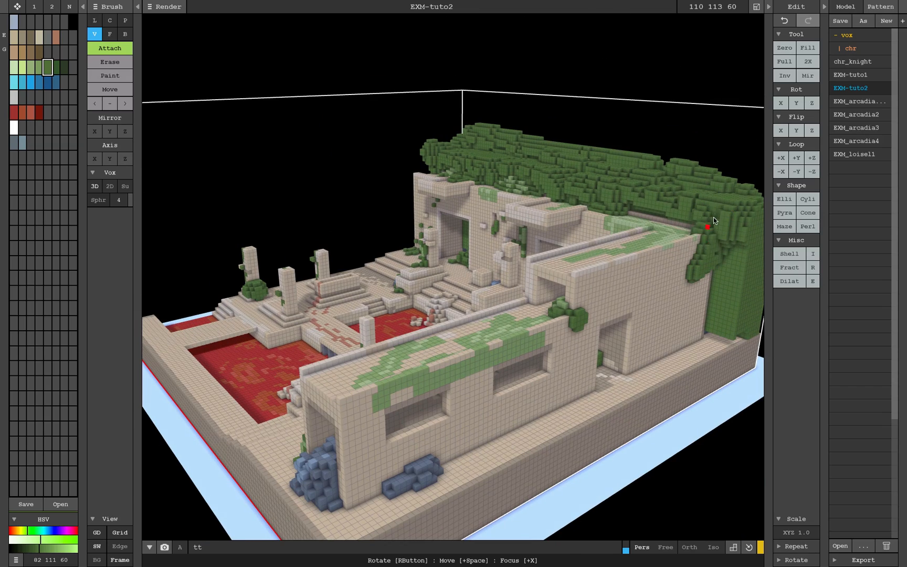
mouse_move(713, 221)
mouse_down()
mouse_move(737, 340)
mouse_move(743, 334)
mouse_up()
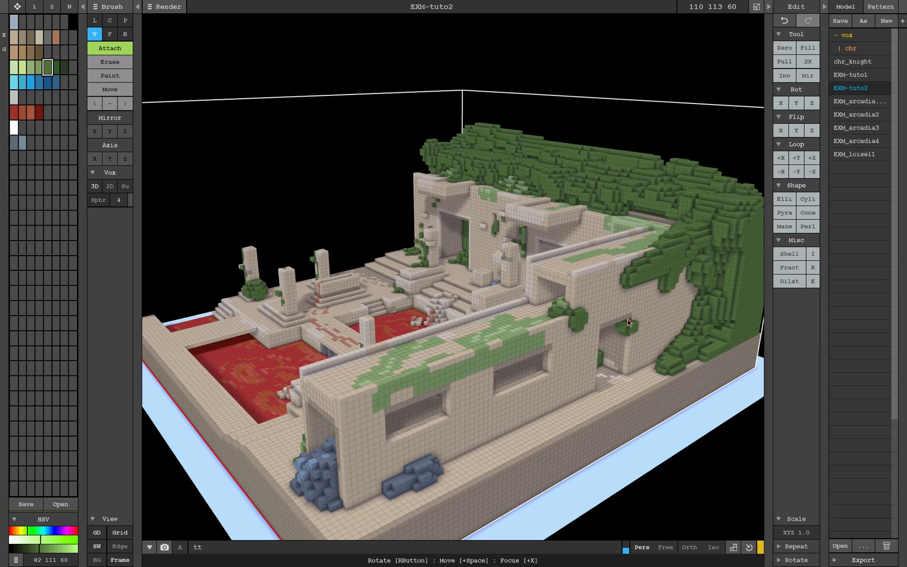
Erase rounded hollows into the hedge behind both doorways with the size 4 sphere brush
mouse_move(627, 319)
right_down()
mouse_move(687, 328)
mouse_move(577, 294)
mouse_move(504, 257)
right_up()
key(ctrl)
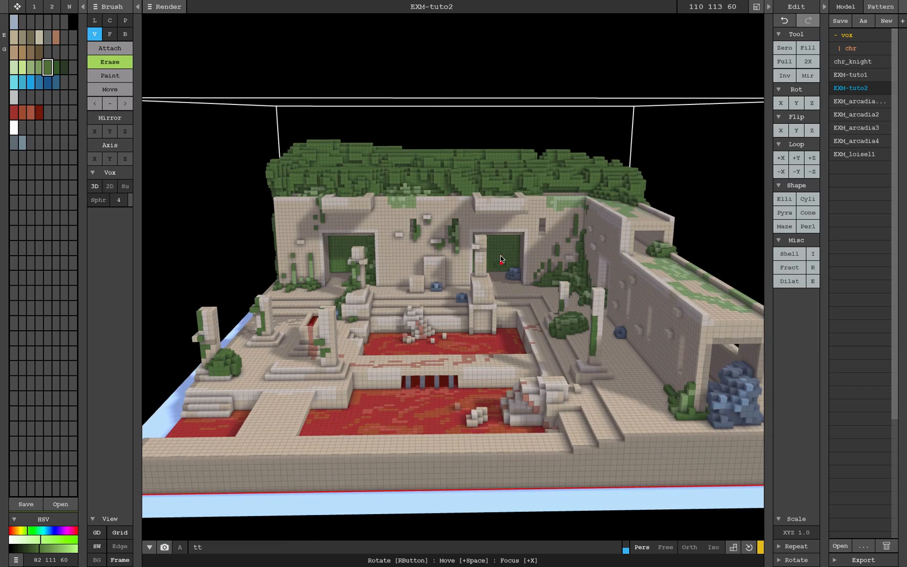
scroll(501, 253, up, 6)
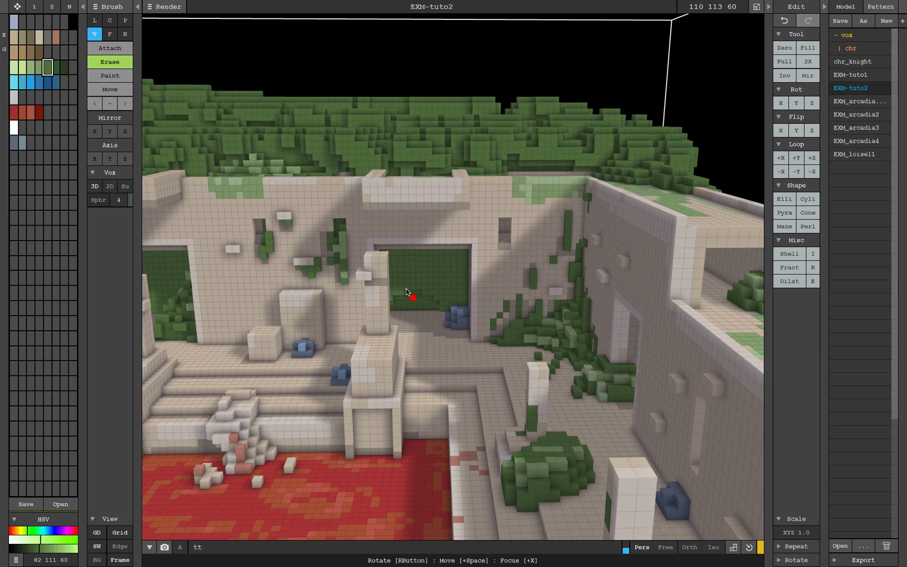
mouse_move(445, 256)
mouse_down()
mouse_move(454, 283)
mouse_move(410, 262)
mouse_up()
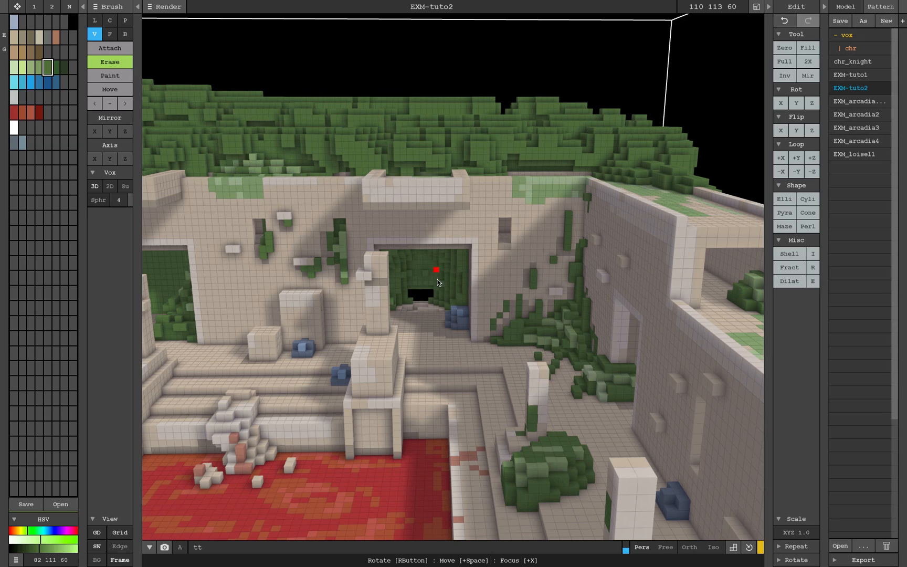
right_drag(438, 282, 294, 252)
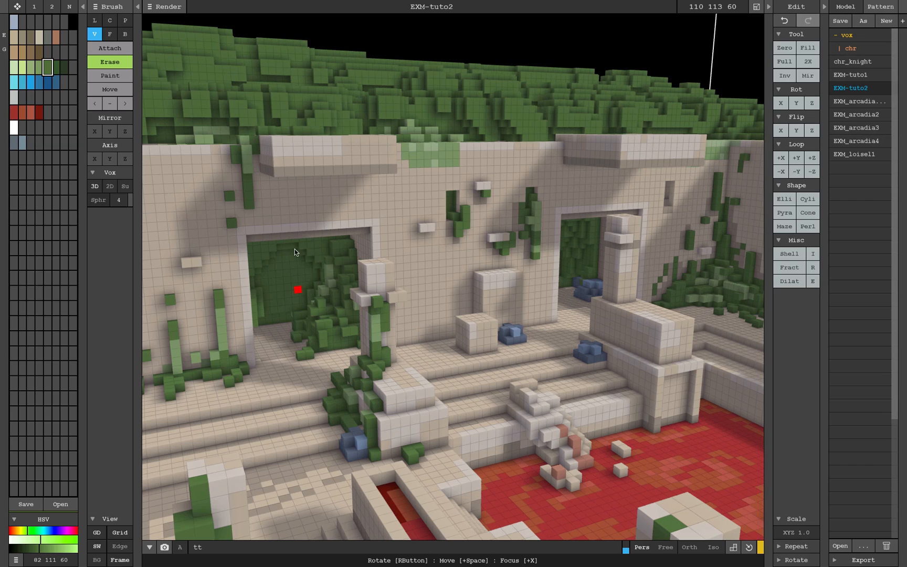
mouse_move(294, 251)
mouse_down()
mouse_move(278, 290)
mouse_move(302, 280)
mouse_move(287, 261)
mouse_up()
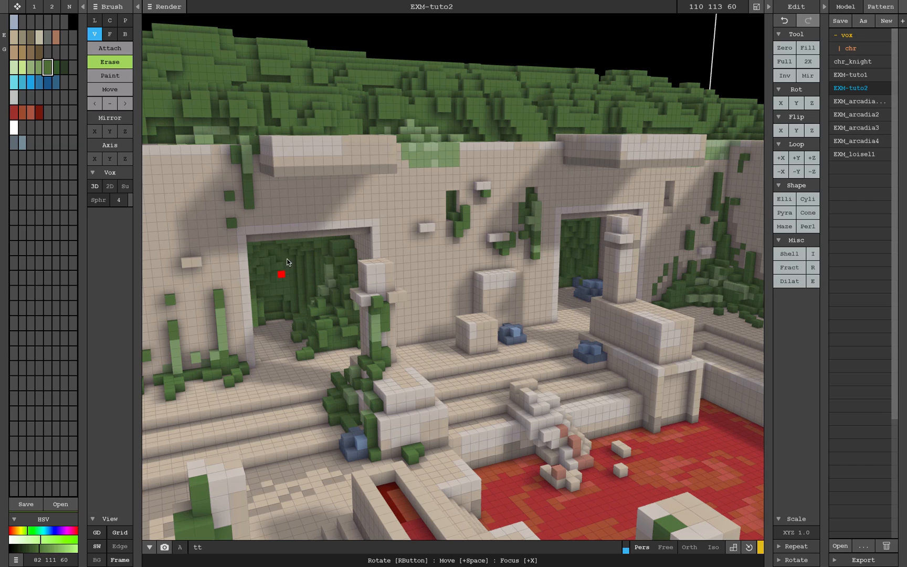
Paint lighter green (126 153 99) highlights across the hedge's top and near end with a size 1 brush
scroll(301, 298, down, 5)
right_drag(300, 297, 341, 310)
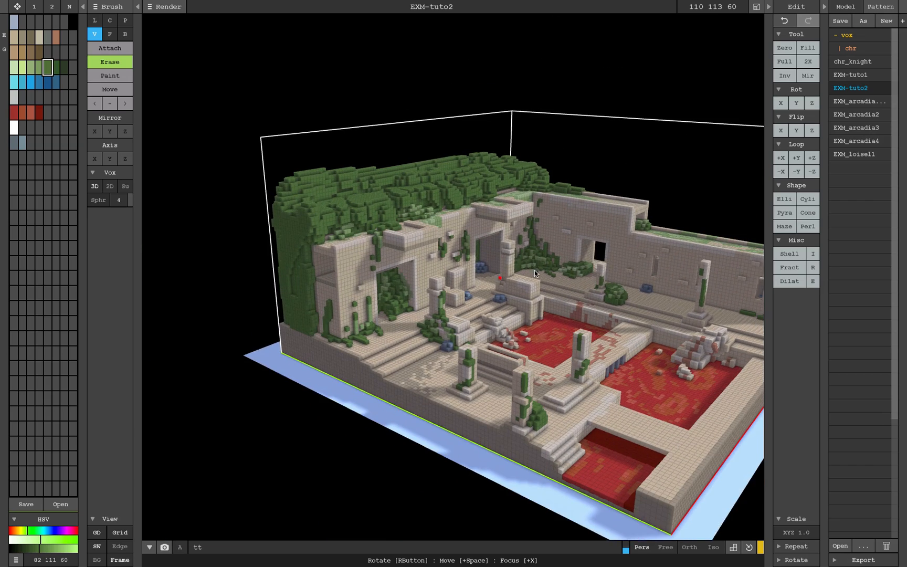
middle_drag(341, 309, 243, 311)
click(40, 67)
click(109, 75)
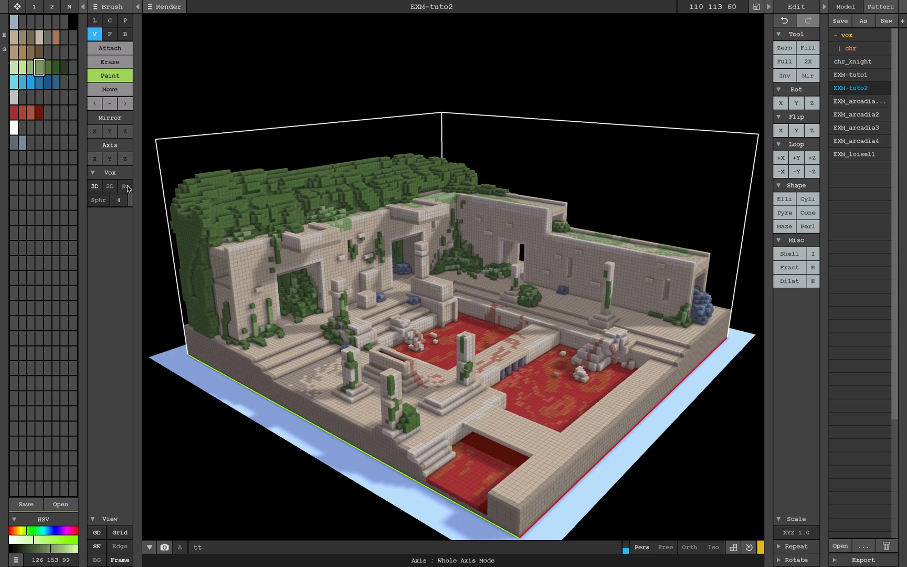
drag(119, 199, 107, 200)
mouse_move(281, 205)
mouse_down()
mouse_move(367, 188)
mouse_move(323, 189)
mouse_up()
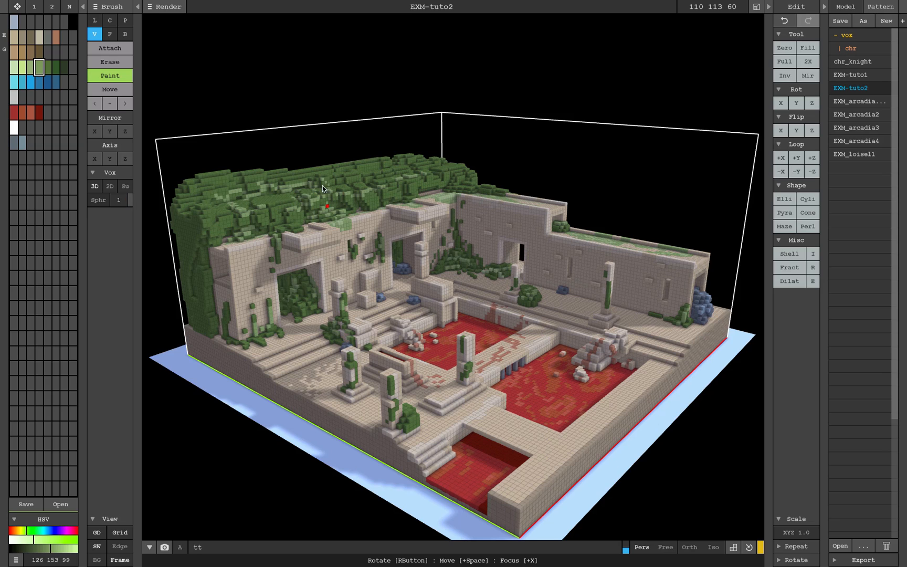
right_drag(310, 193, 291, 215)
mouse_move(291, 210)
mouse_down()
mouse_move(244, 209)
mouse_move(265, 169)
mouse_move(374, 138)
mouse_move(445, 139)
mouse_move(303, 209)
mouse_up()
drag(213, 213, 189, 313)
Paint the palest highlights on the hedge's upper foliage with a lighter grey-green
alt+click(211, 199)
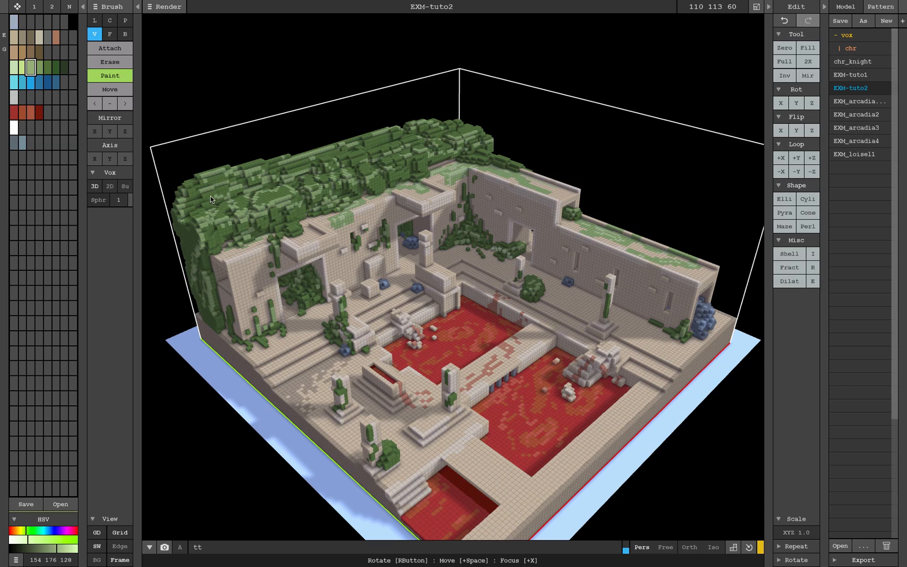
drag(266, 196, 284, 171)
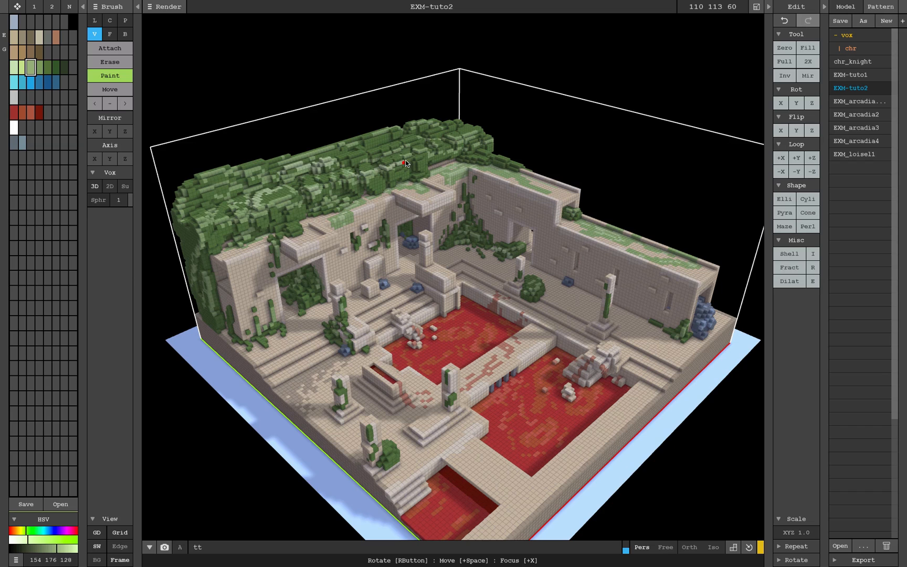
drag(405, 163, 455, 143)
Paint very dark green (46 57 42) shadows into the gaps of the foliage on top of the hedge
alt+click(301, 215)
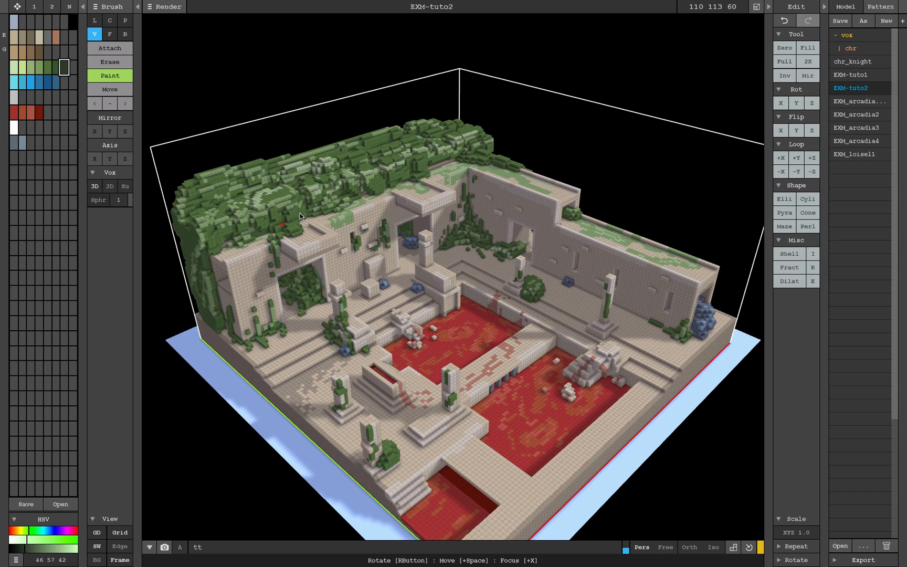
mouse_move(252, 221)
mouse_down()
mouse_move(214, 237)
mouse_move(236, 191)
mouse_move(252, 183)
mouse_up()
drag(344, 168, 373, 158)
right_drag(379, 168, 355, 160)
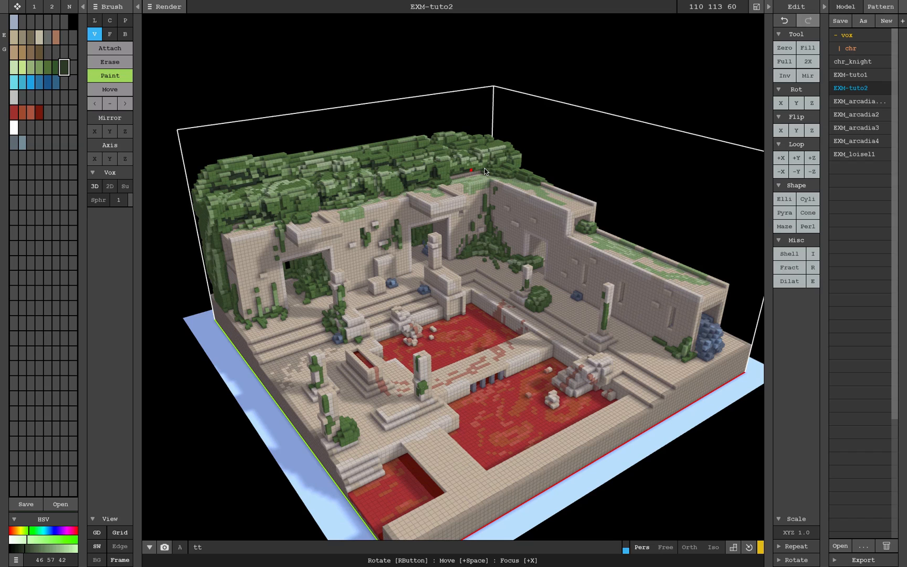
Paint very dark green (46 57 42) shadows inside the foliage hollows behind both doorways
scroll(404, 262, up, 6)
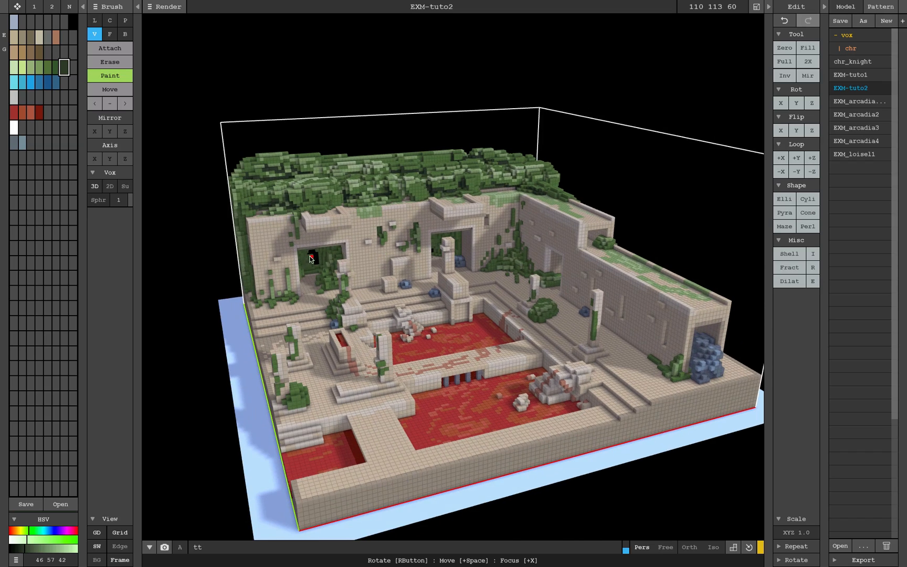
scroll(283, 256, down, 3)
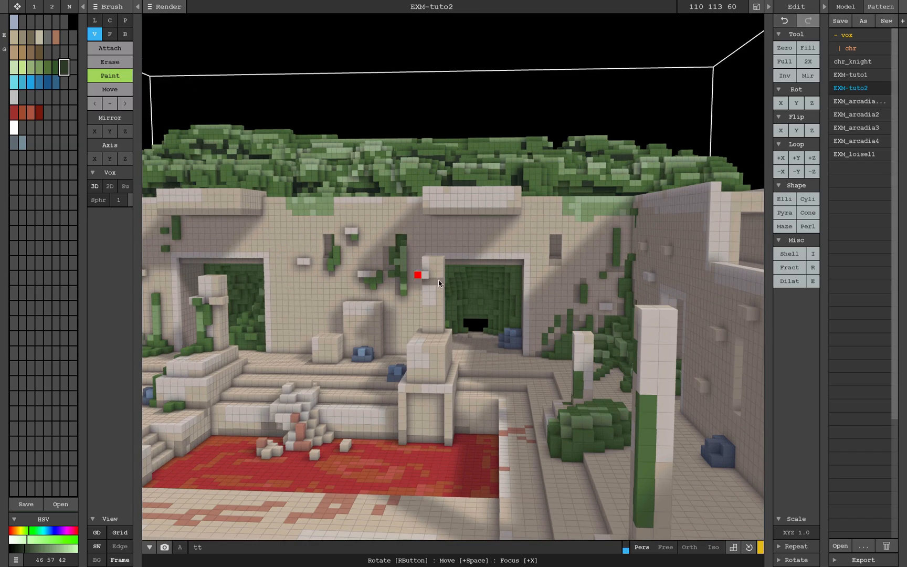
mouse_move(473, 302)
mouse_down()
mouse_move(488, 289)
mouse_move(477, 312)
mouse_up()
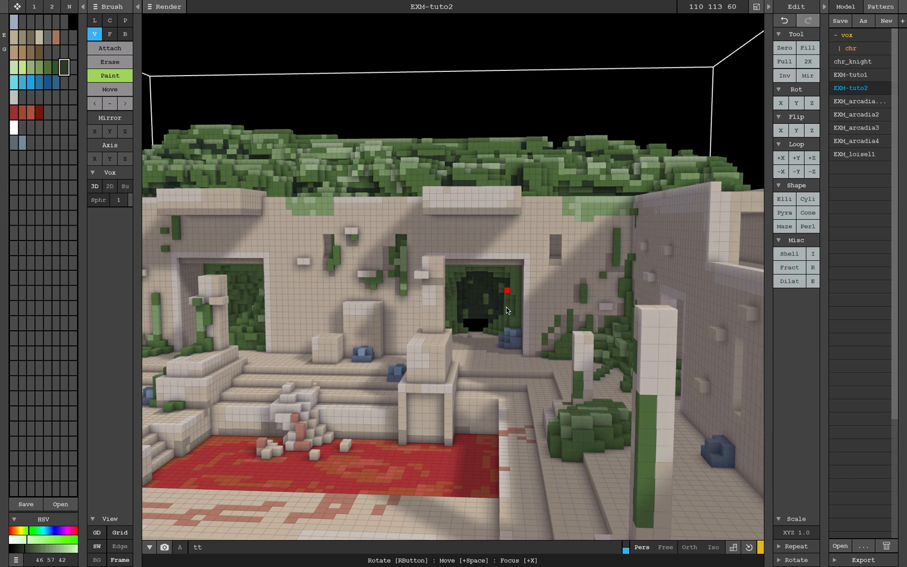
mouse_move(450, 283)
right_down()
mouse_move(335, 297)
mouse_move(435, 300)
mouse_move(164, 322)
mouse_move(173, 321)
right_up()
mouse_move(218, 320)
mouse_down()
mouse_move(239, 308)
mouse_move(257, 266)
mouse_up()
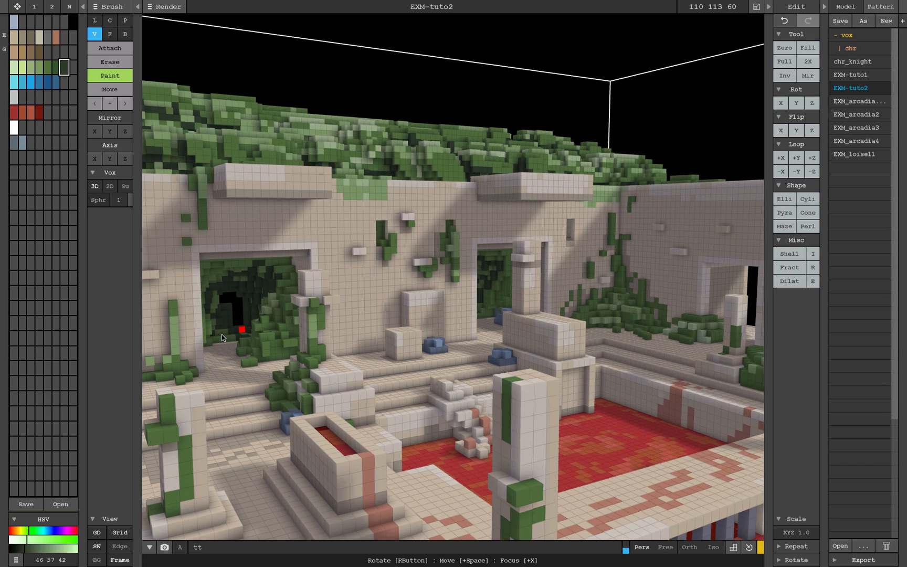
drag(222, 338, 230, 277)
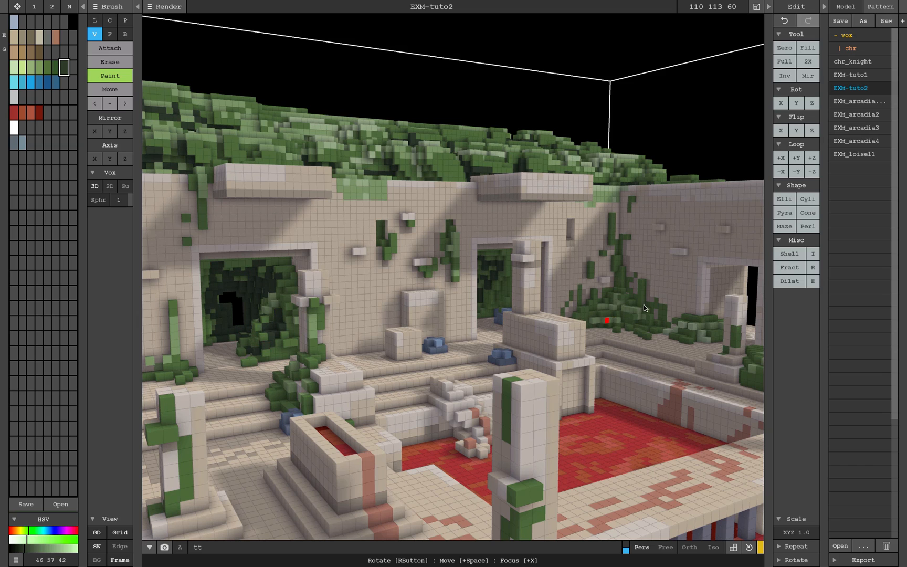
Paint very dark green (46 57 42) shading down the hedge's near end where it meets the wall
scroll(644, 305, down, 5)
scroll(459, 277, up, 1)
right_drag(459, 277, 382, 470)
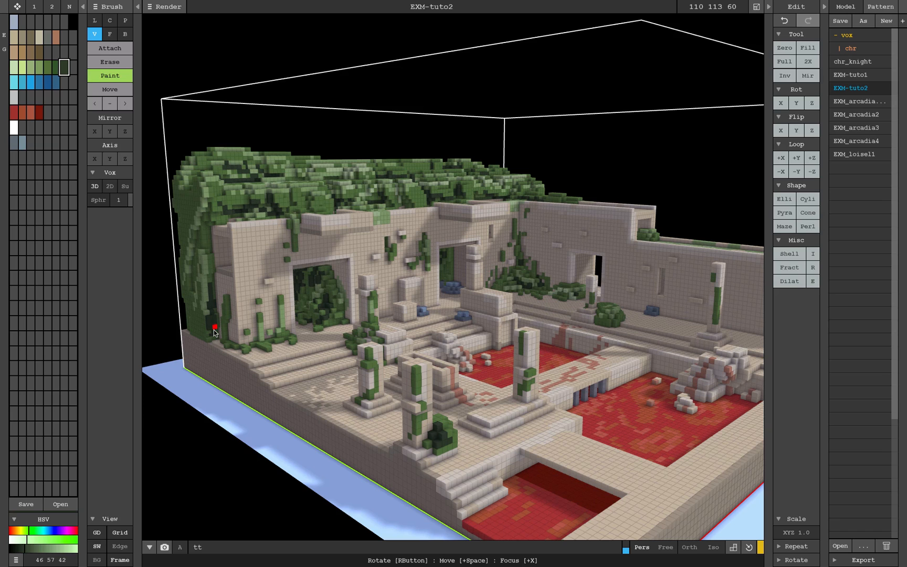
right_drag(202, 274, 204, 271)
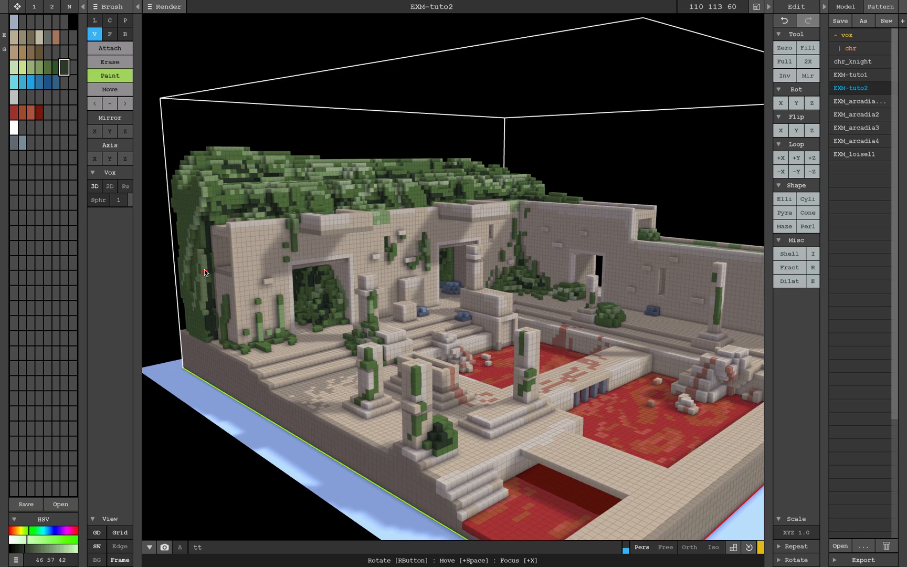
Change the darkest foliage green used for the hedge shadows to 49 61 44
scroll(201, 265, up, 10)
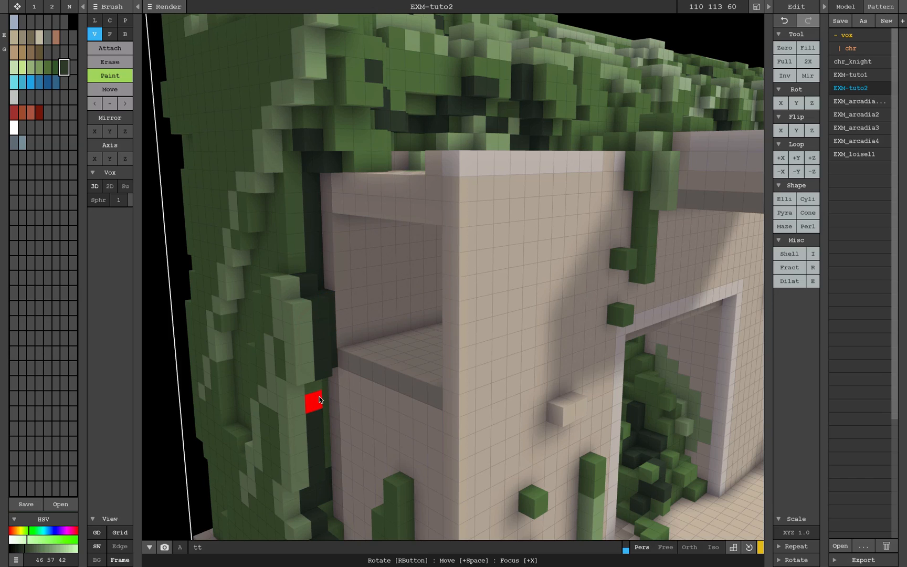
right_drag(312, 398, 326, 370)
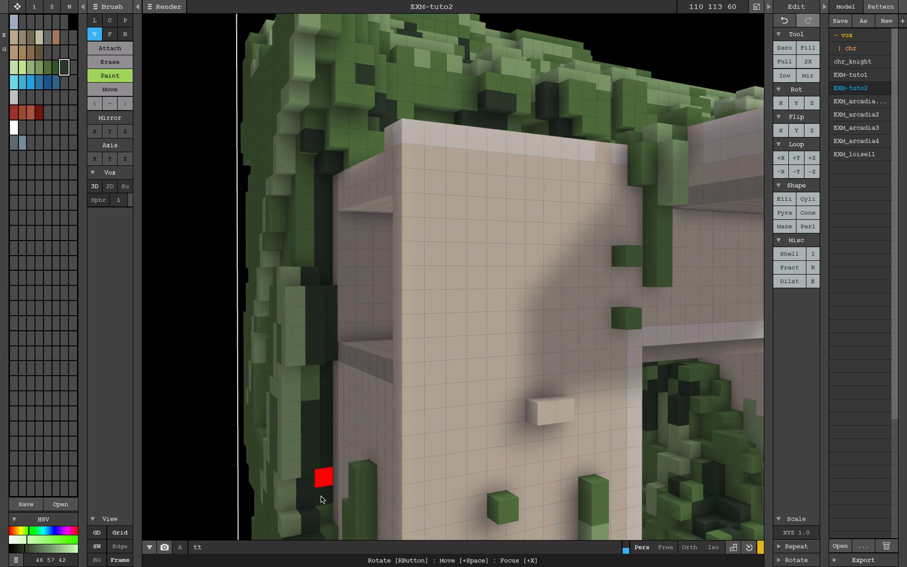
scroll(312, 412, down, 5)
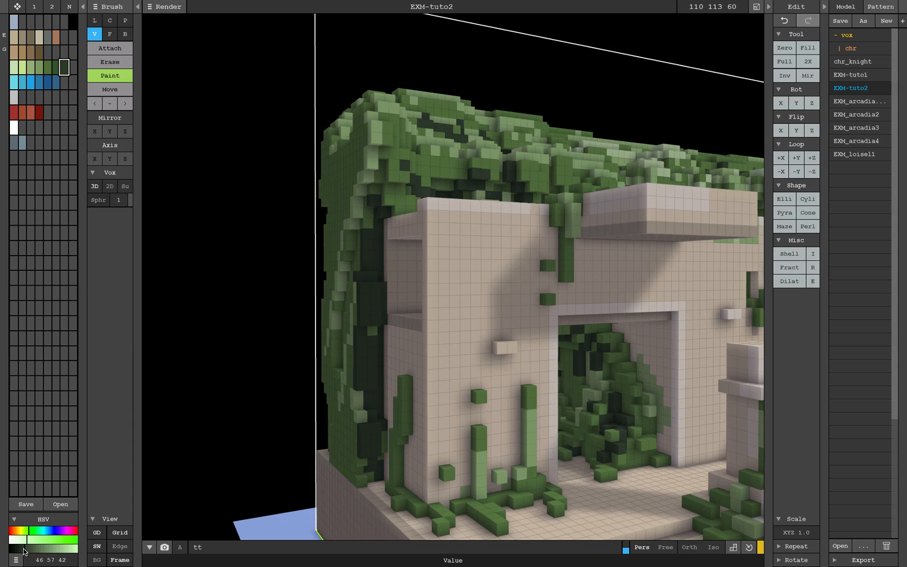
mouse_move(26, 550)
mouse_down()
mouse_move(33, 551)
mouse_move(24, 551)
mouse_up()
scroll(681, 355, down, 4)
scroll(674, 373, up, 2)
right_drag(673, 375, 485, 342)
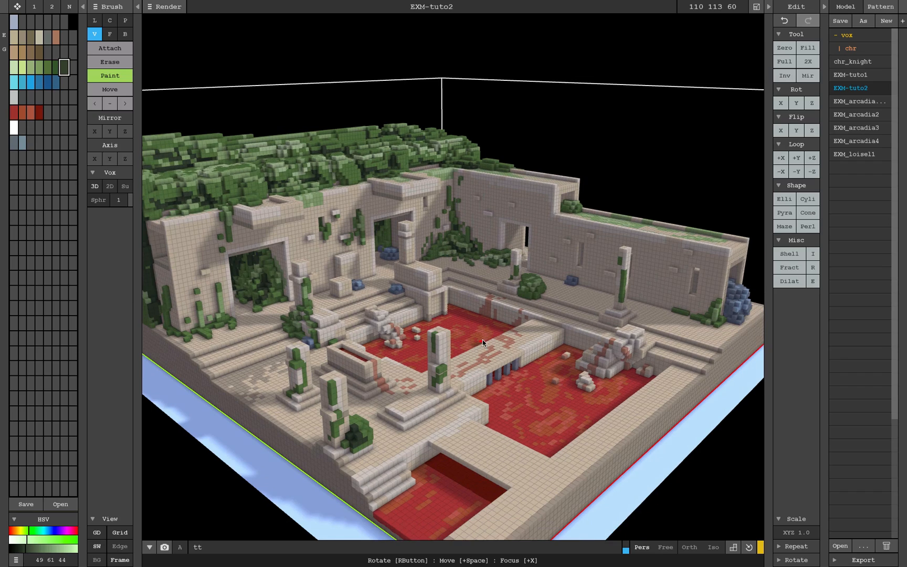
Attach a vine in mid green (82 111 60) hanging from the wall top down to the steps beside the second doorway
scroll(491, 335, down, 3)
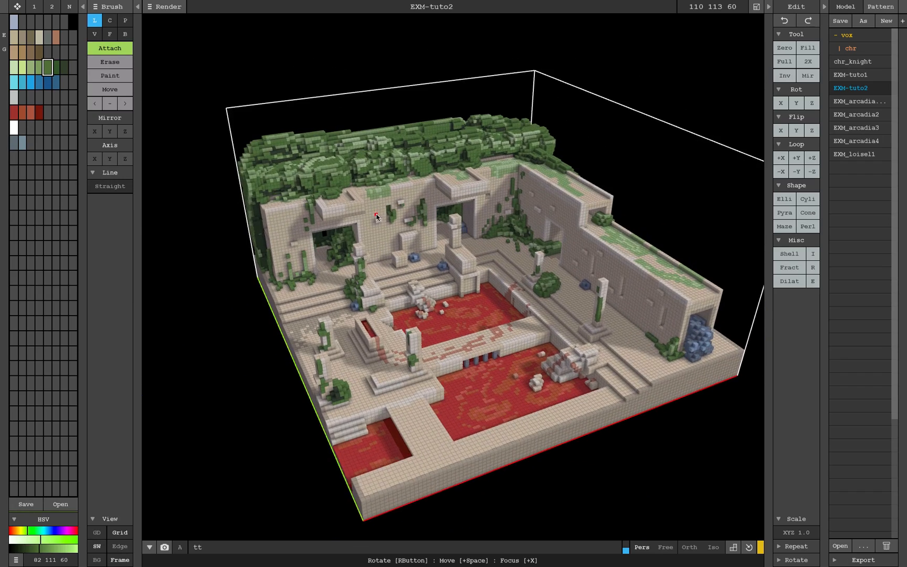
mouse_move(376, 216)
right_down()
mouse_move(398, 202)
mouse_move(392, 211)
right_up()
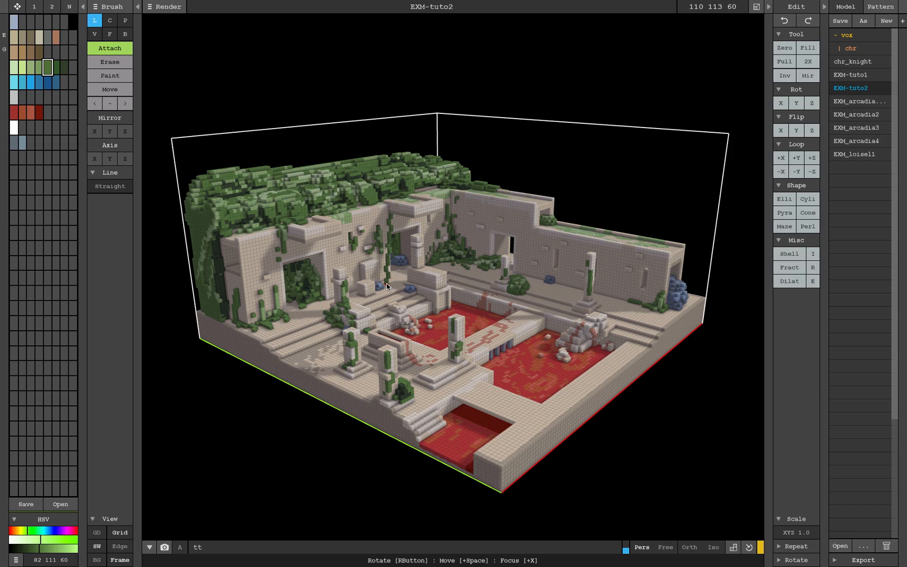
right_drag(386, 283, 382, 279)
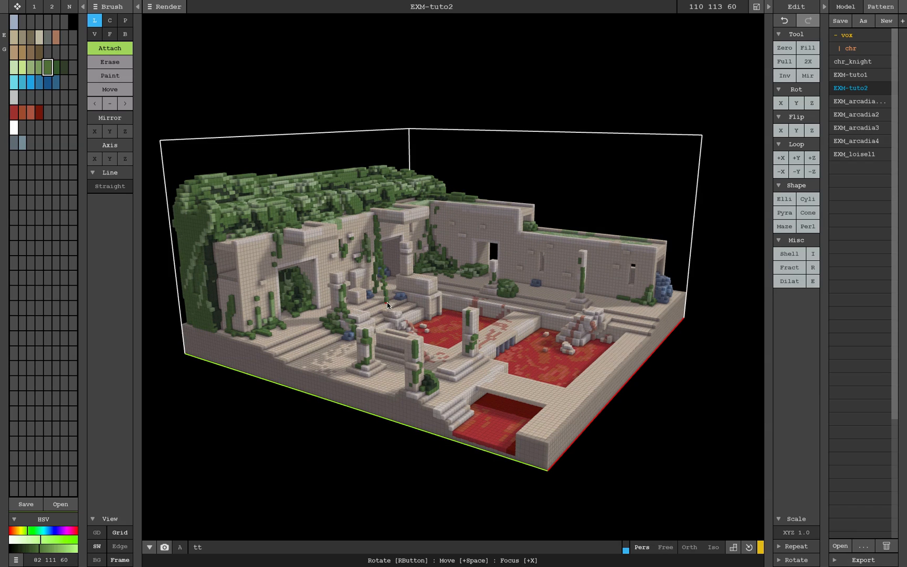
click(95, 33)
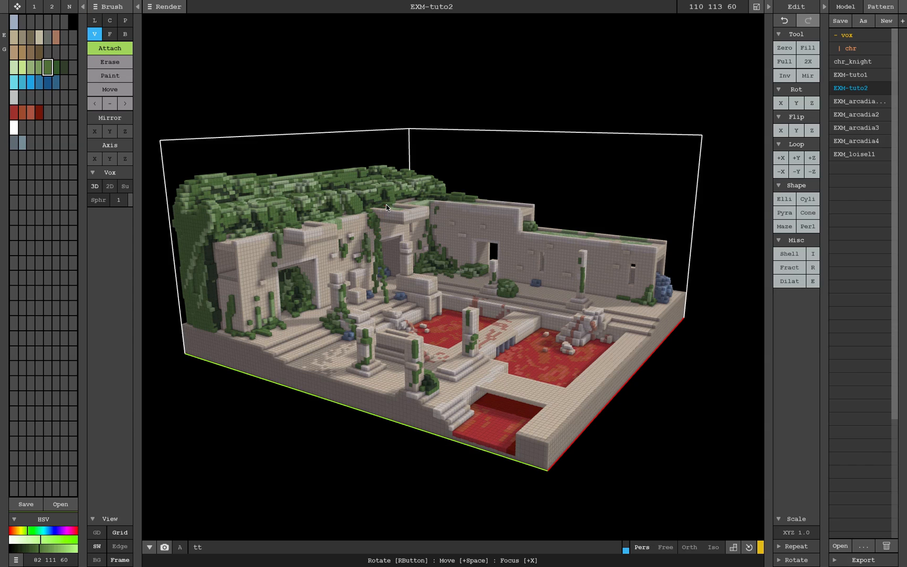
right_drag(444, 221, 453, 227)
scroll(454, 228, up, 2)
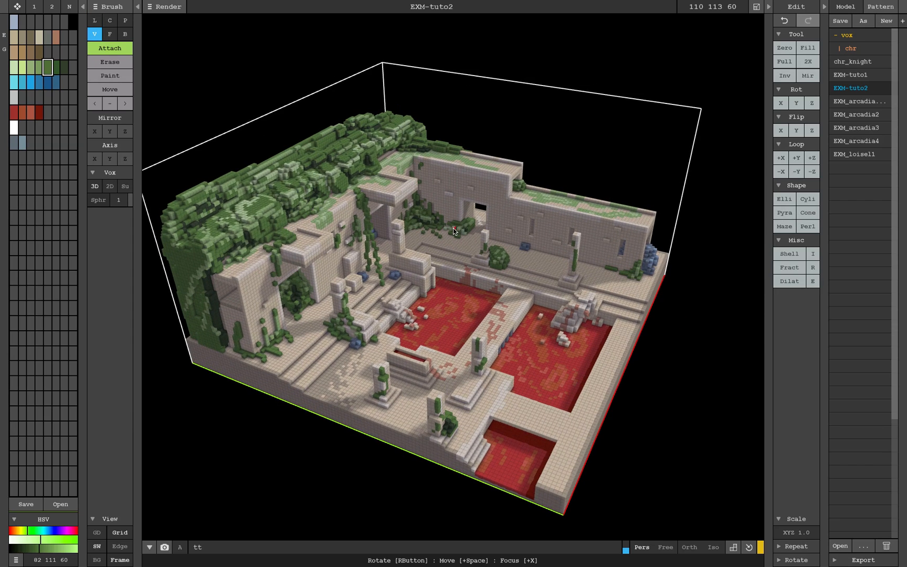
Paint a darker stone brown (117 105 84) over the floor inside the first doorway
alt+click(382, 283)
click(110, 75)
click(124, 34)
scroll(415, 177, up, 5)
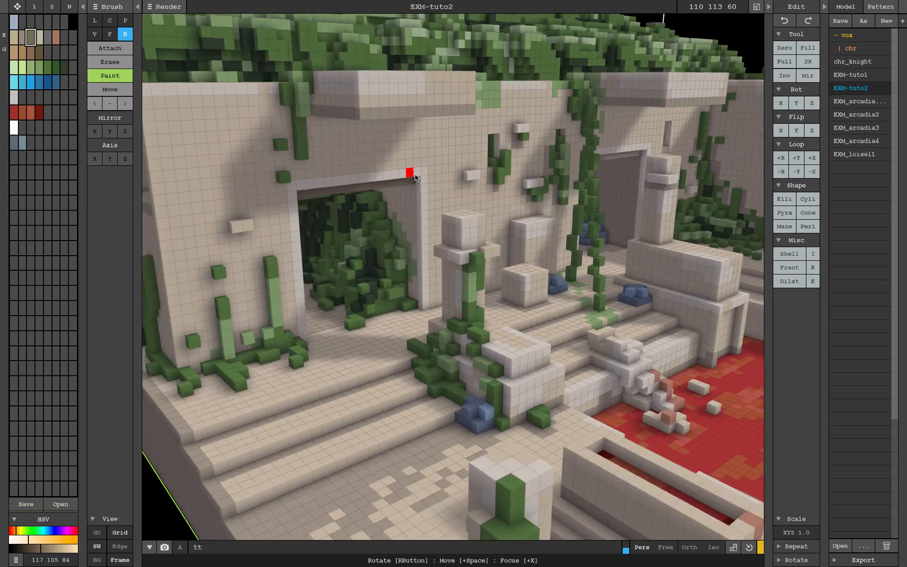
right_drag(415, 177, 449, 259)
scroll(448, 258, up, 3)
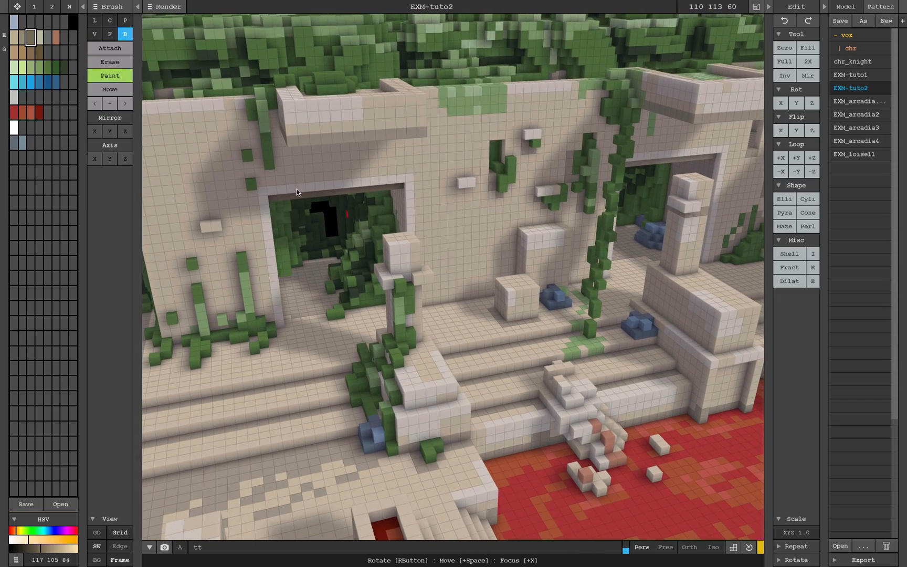
click(94, 33)
drag(289, 287, 332, 261)
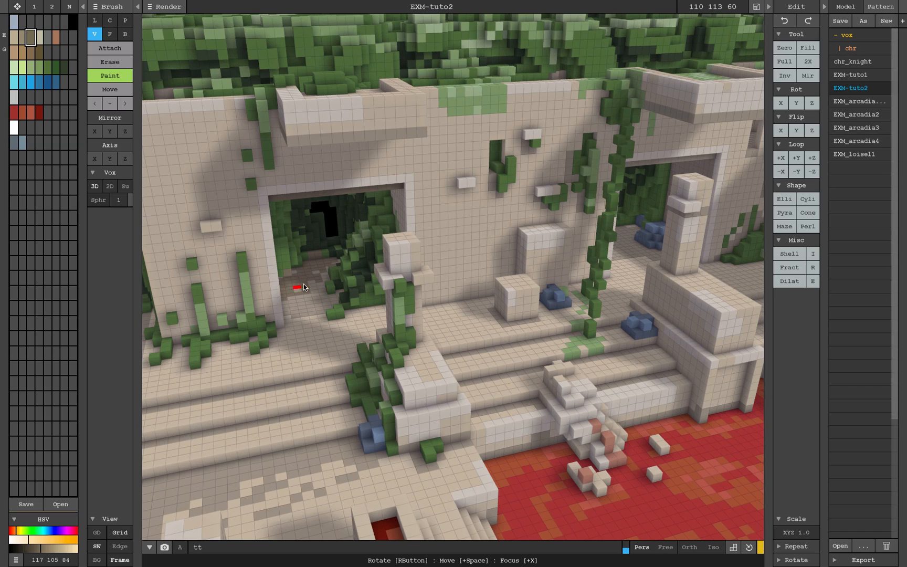
click(325, 308)
Darken the floor inside the second doorway with the same brown (117 105 84), using a spherical brush of size 2
mouse_move(561, 248)
right_down()
mouse_move(500, 253)
mouse_move(658, 348)
right_up()
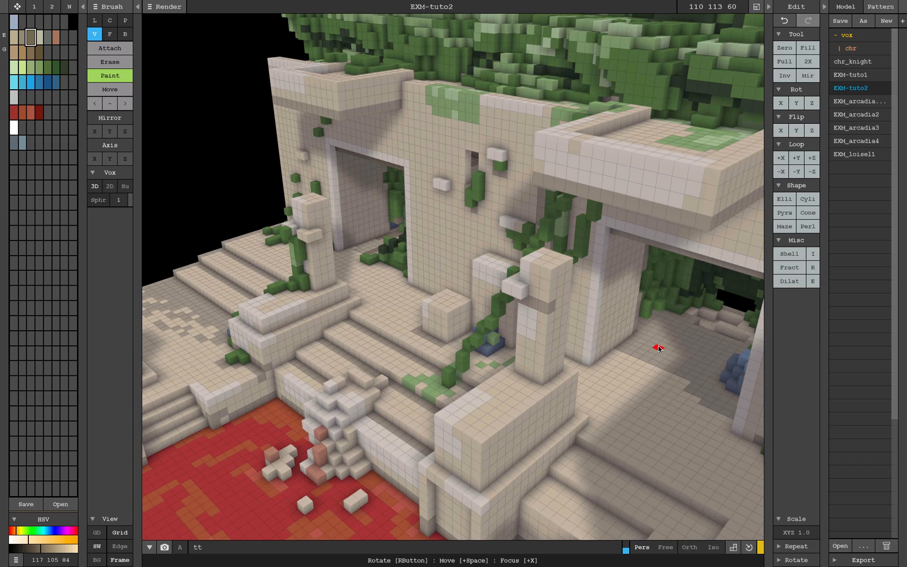
click(126, 199)
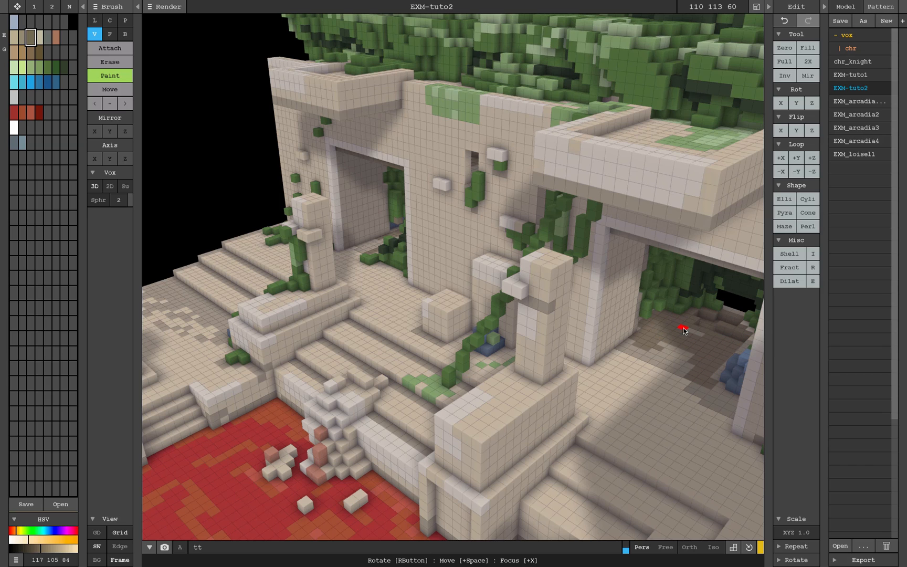
right_drag(682, 344, 706, 284)
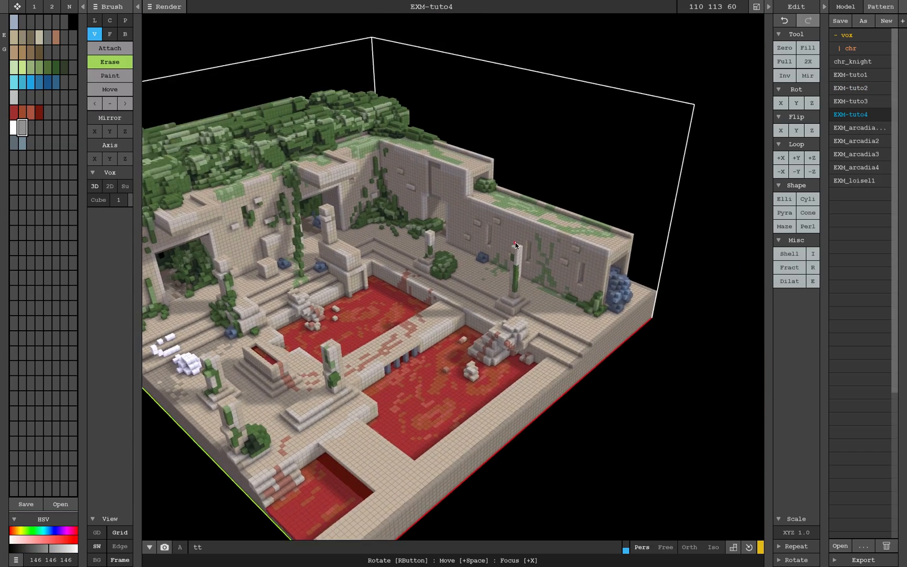
Paint T-shaped brick joints in grey-brown (148 138 116) low on the long wall, between the doorway and the blue rock
scroll(515, 241, up, 6)
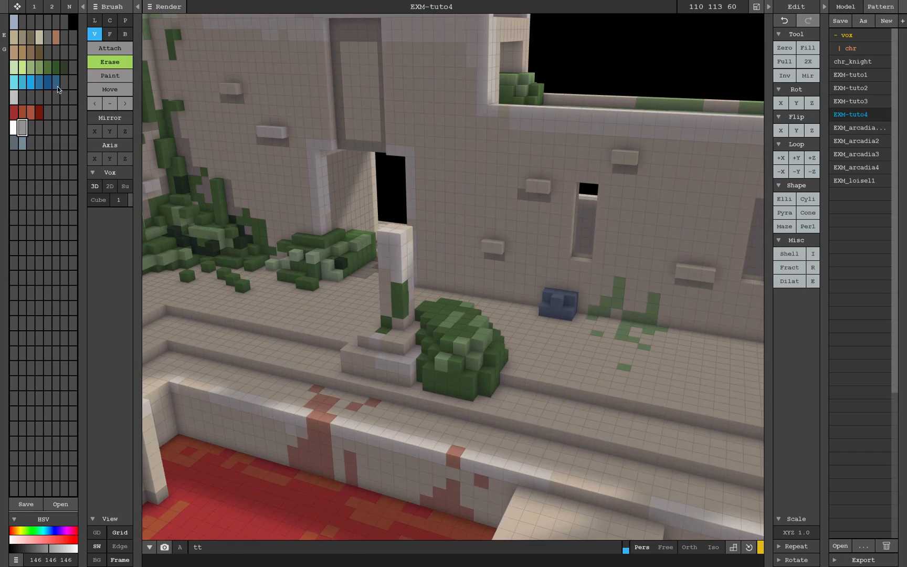
click(95, 103)
click(261, 89)
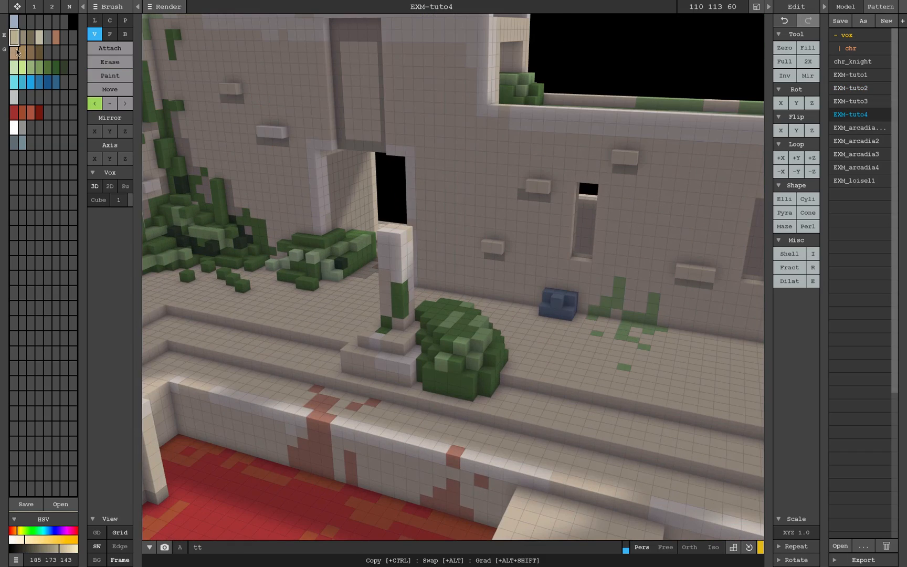
click(22, 37)
click(110, 75)
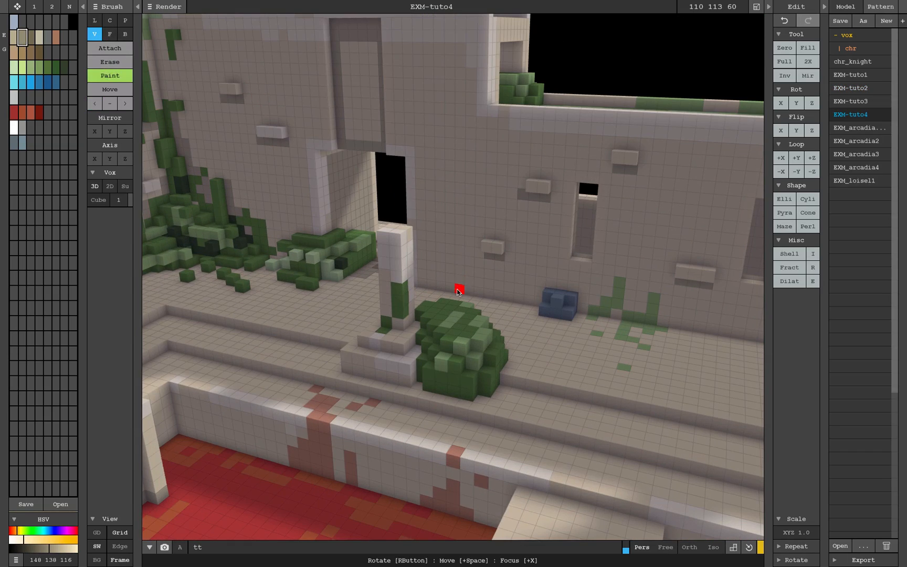
drag(431, 256, 471, 260)
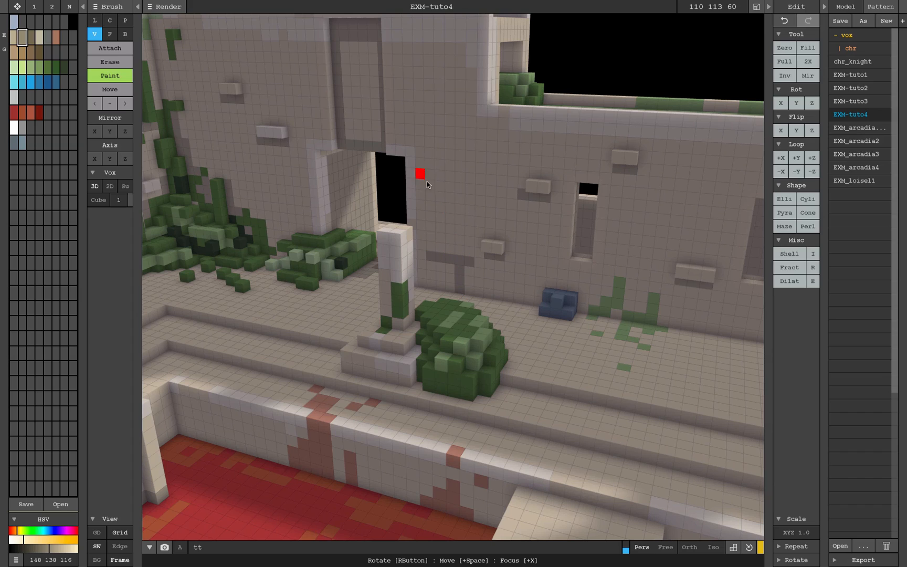
Paint more grey-brown brick joints (148 138 116) higher up beside the doorway and between the narrow windows of the long wall
drag(450, 208, 524, 217)
key(ctrl+z)
drag(502, 192, 502, 203)
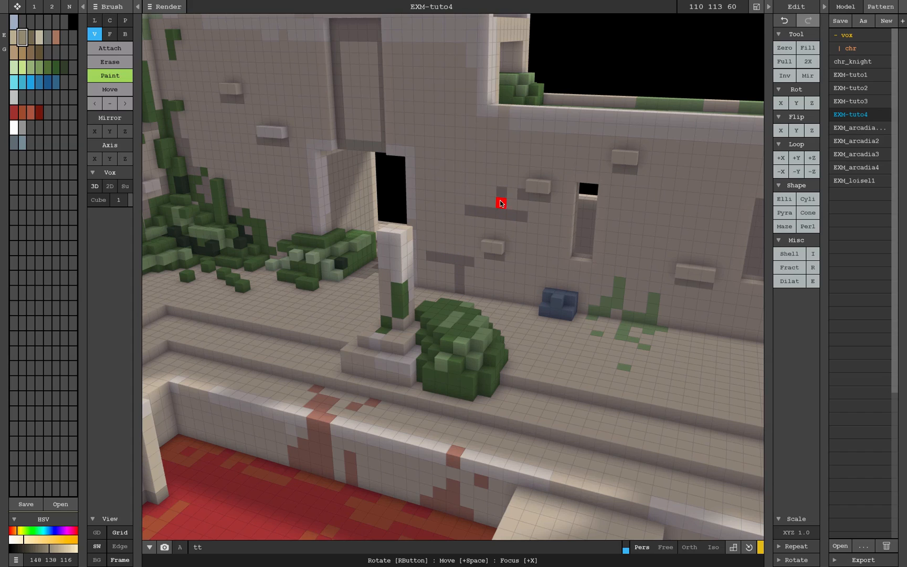
mouse_move(434, 166)
mouse_down()
mouse_move(483, 165)
mouse_move(449, 138)
mouse_move(418, 130)
mouse_up()
right_drag(543, 197, 514, 199)
mouse_move(479, 199)
mouse_down()
mouse_move(559, 198)
mouse_move(531, 155)
mouse_up()
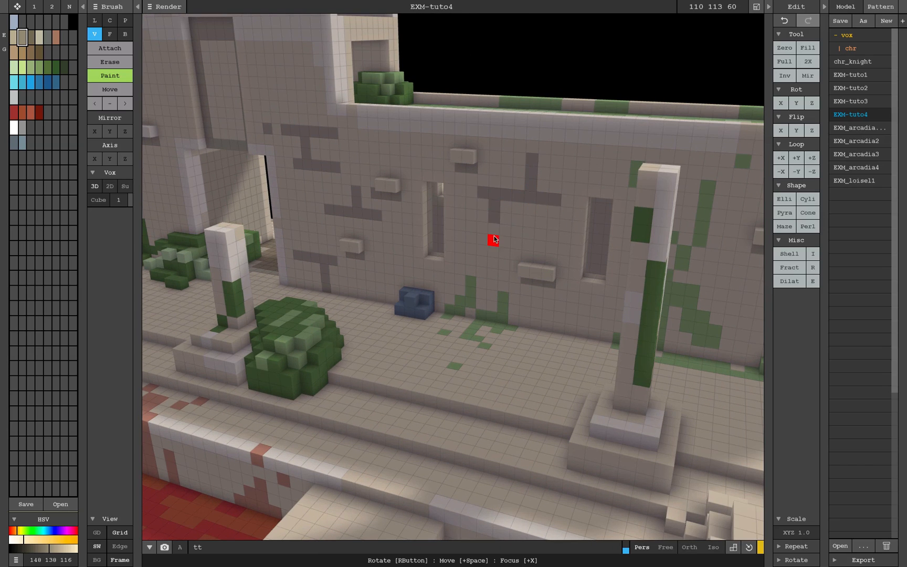
right_drag(551, 245, 540, 244)
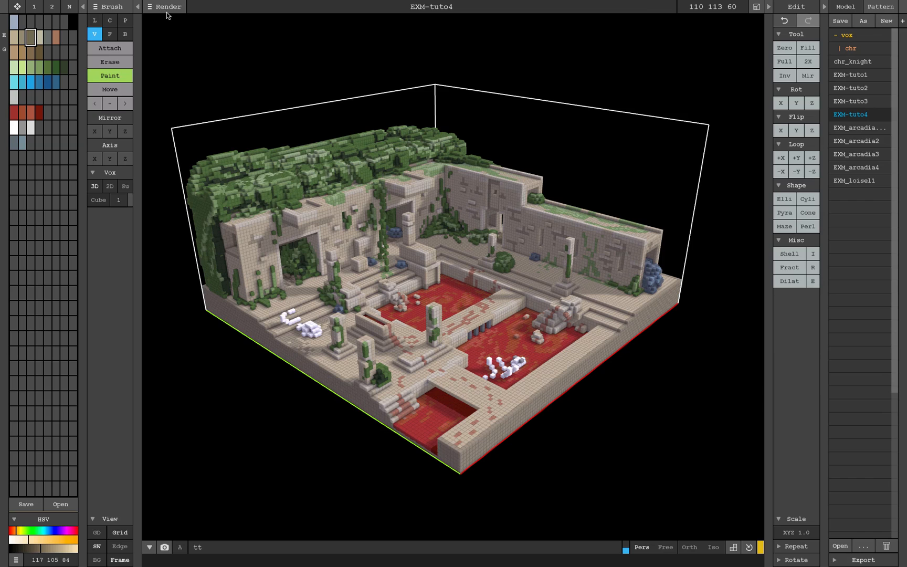
Switch to the render view and frame the whole scene from its front corner
click(165, 7)
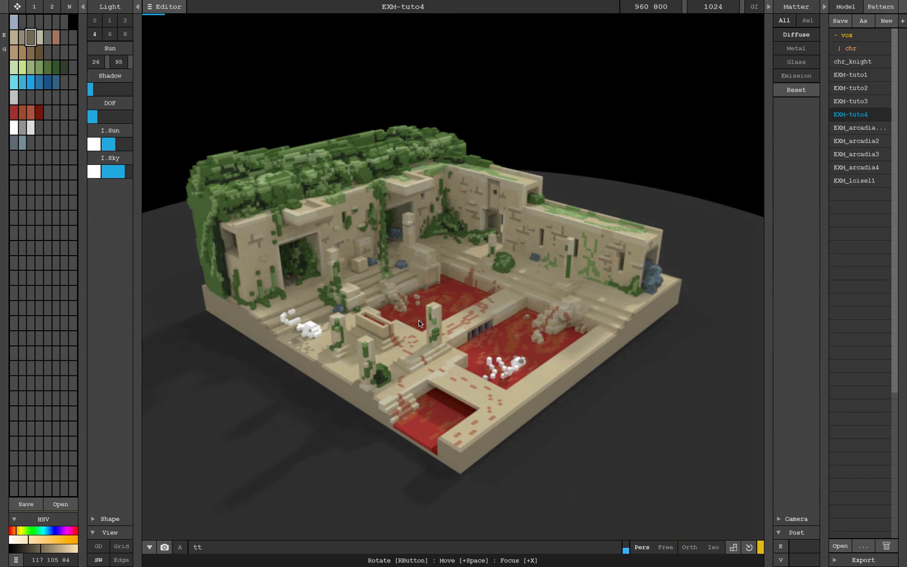
right_drag(436, 336, 446, 315)
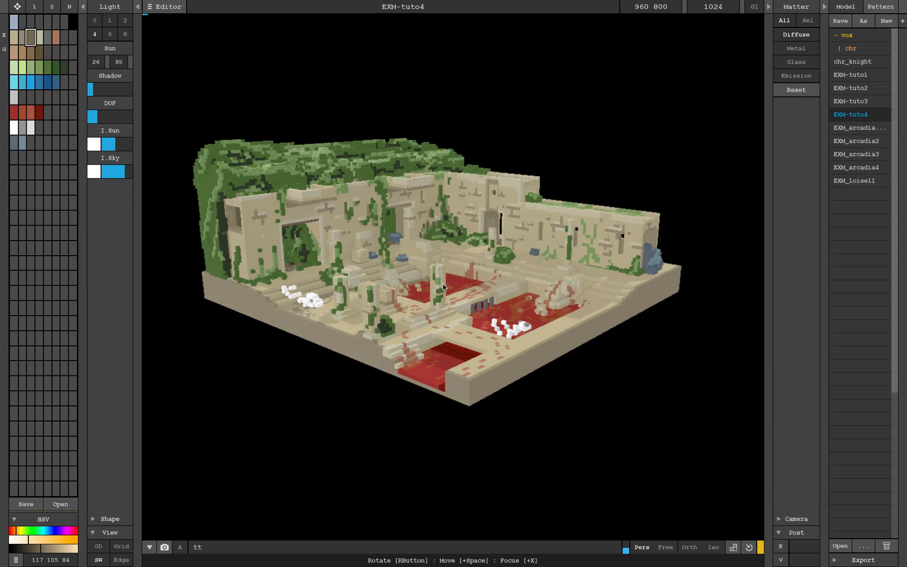
scroll(448, 294, up, 5)
scroll(440, 278, down, 5)
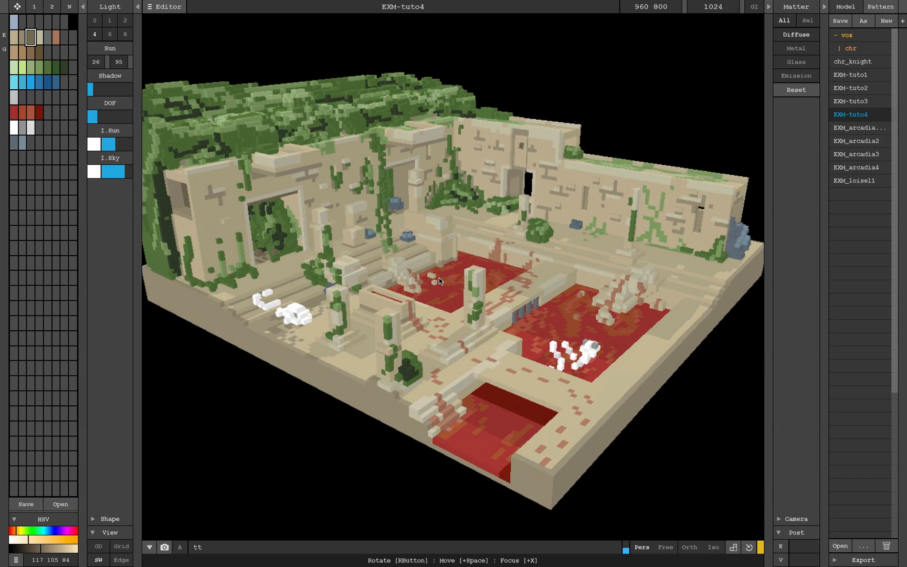
scroll(440, 277, up, 1)
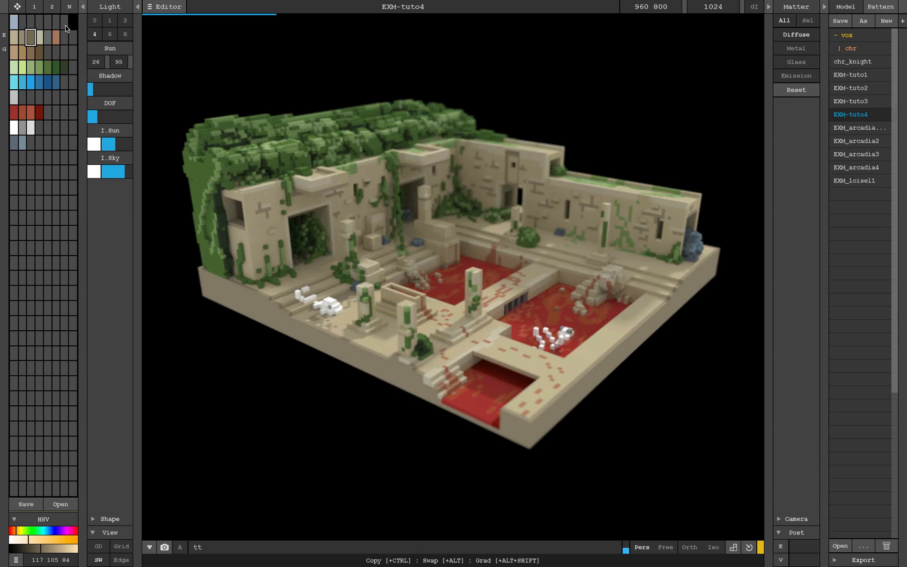
Set the light option to 6, the sun angles to 32 and 51 and the shadow softness to zero, and reduce the DOF
click(109, 34)
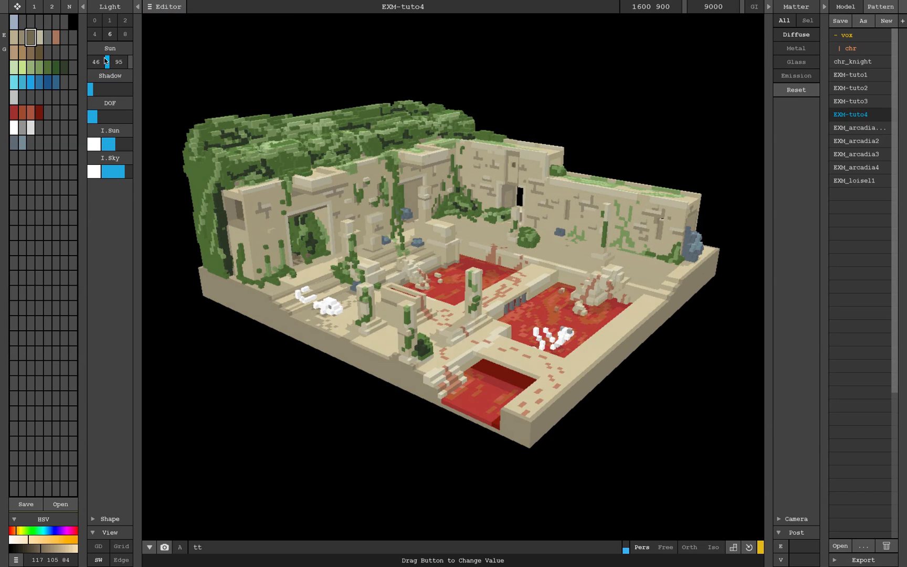
mouse_move(104, 59)
mouse_down()
mouse_move(128, 44)
mouse_move(134, 90)
mouse_move(132, 83)
mouse_move(99, 89)
mouse_move(124, 94)
mouse_move(78, 91)
mouse_up()
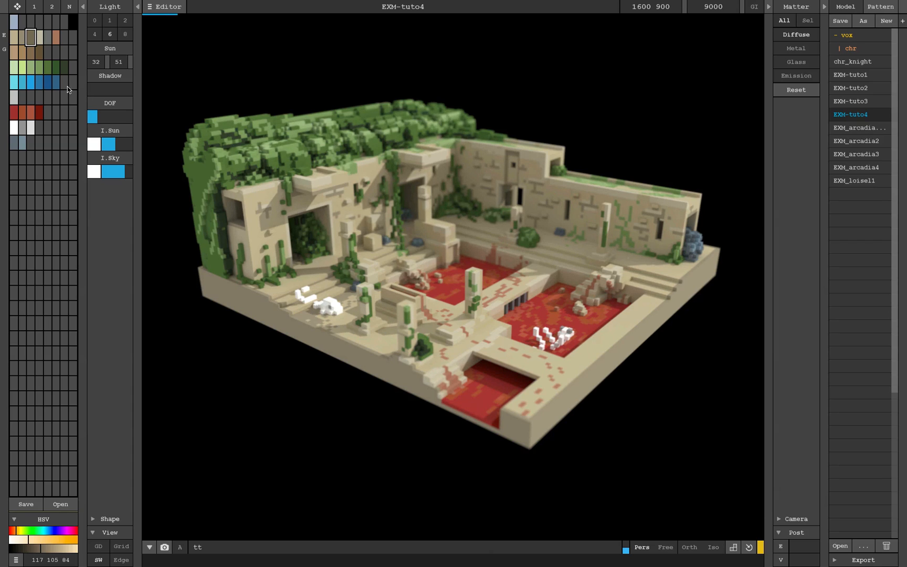
click(94, 118)
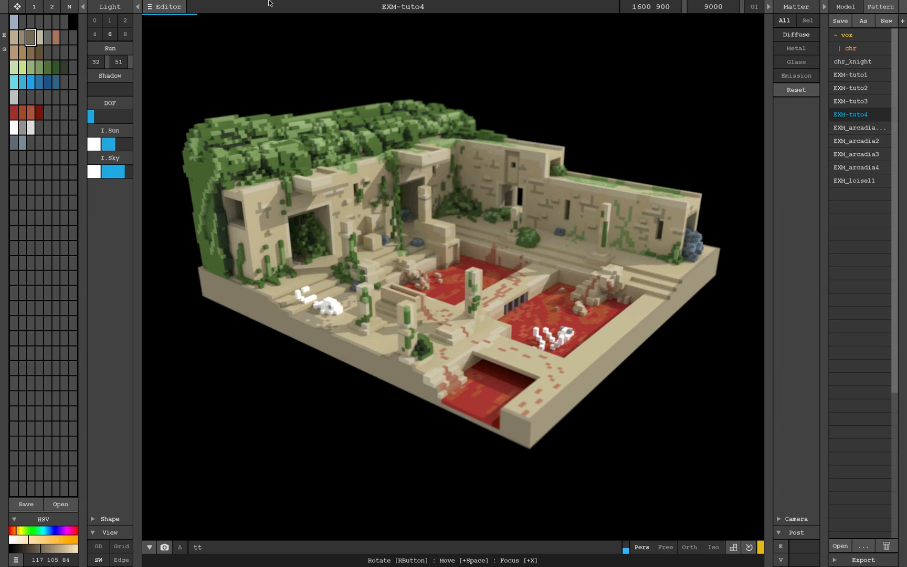
Return to the model editor and hide the voxel grid and the bounding frame
click(164, 6)
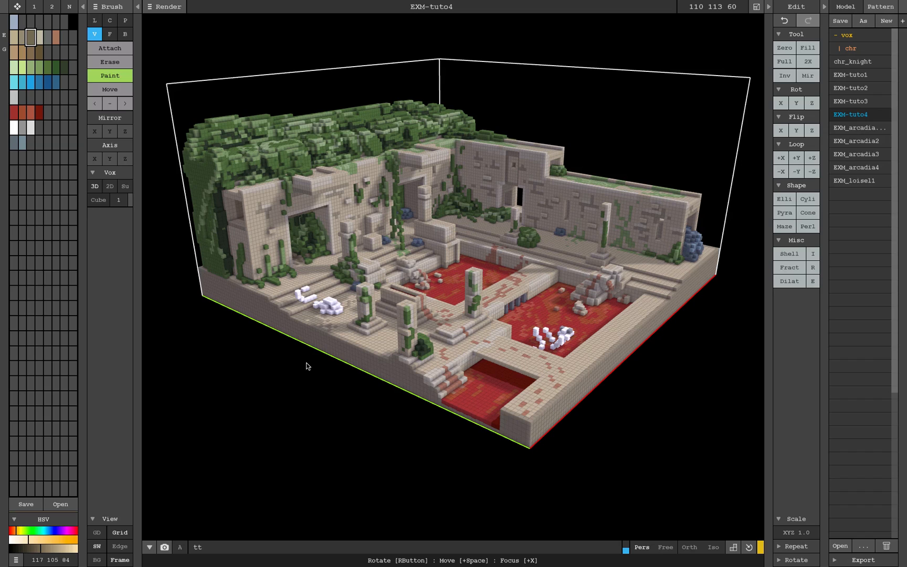
click(116, 534)
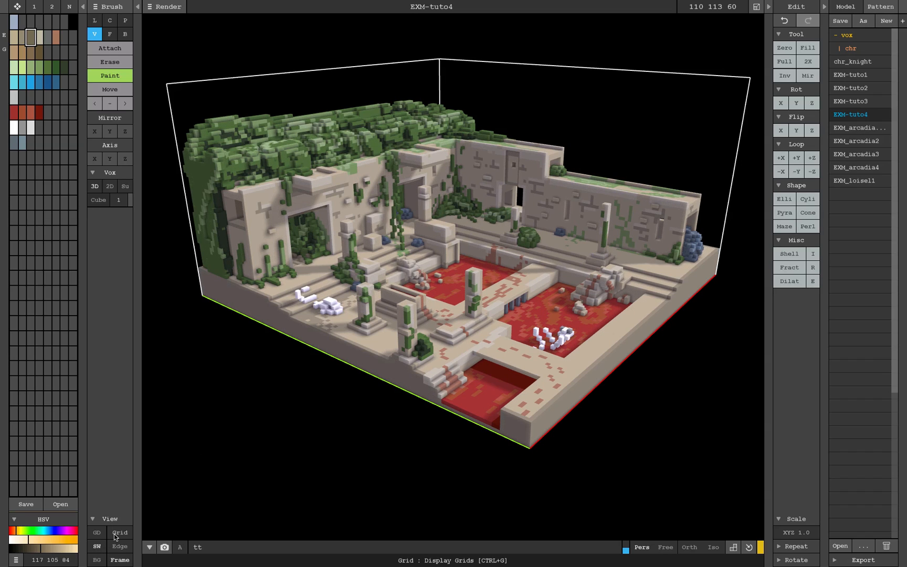
click(118, 559)
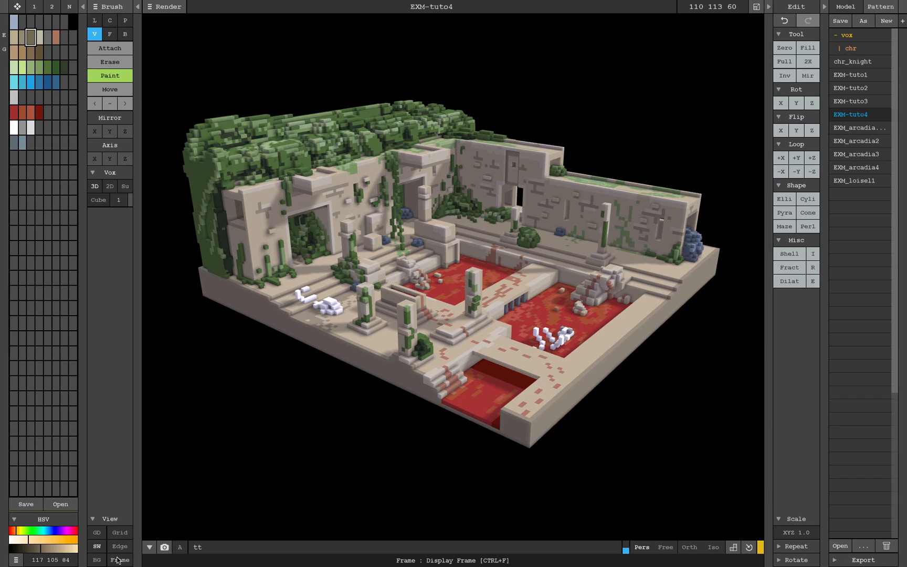